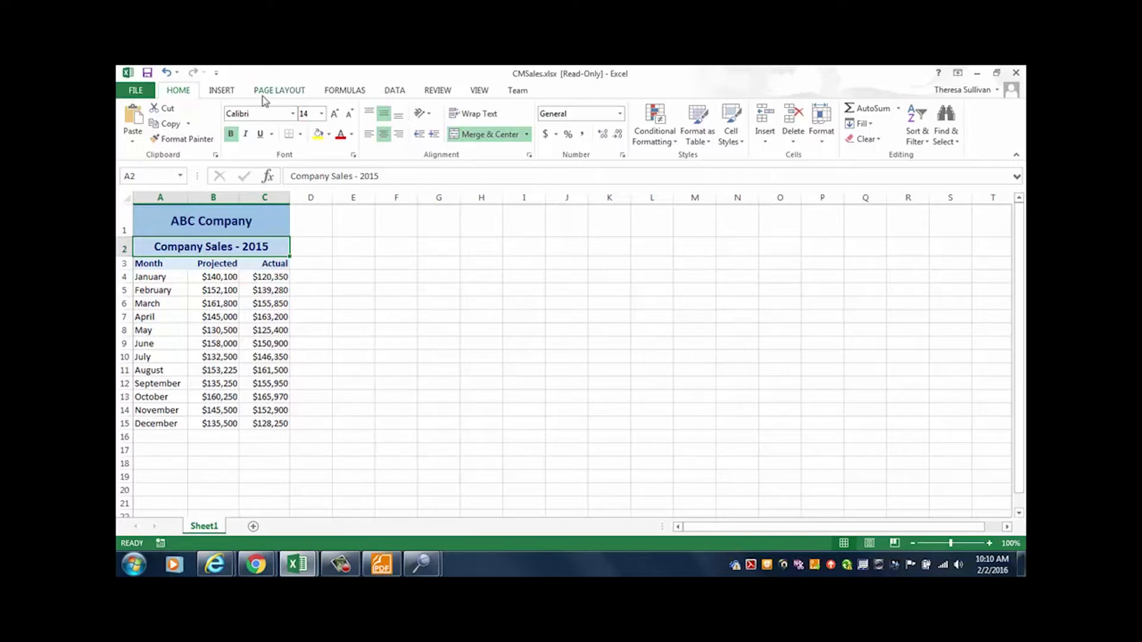
# Step: Preview the column, bar and pie chart types for the company sales data
pyautogui.click(223, 91)
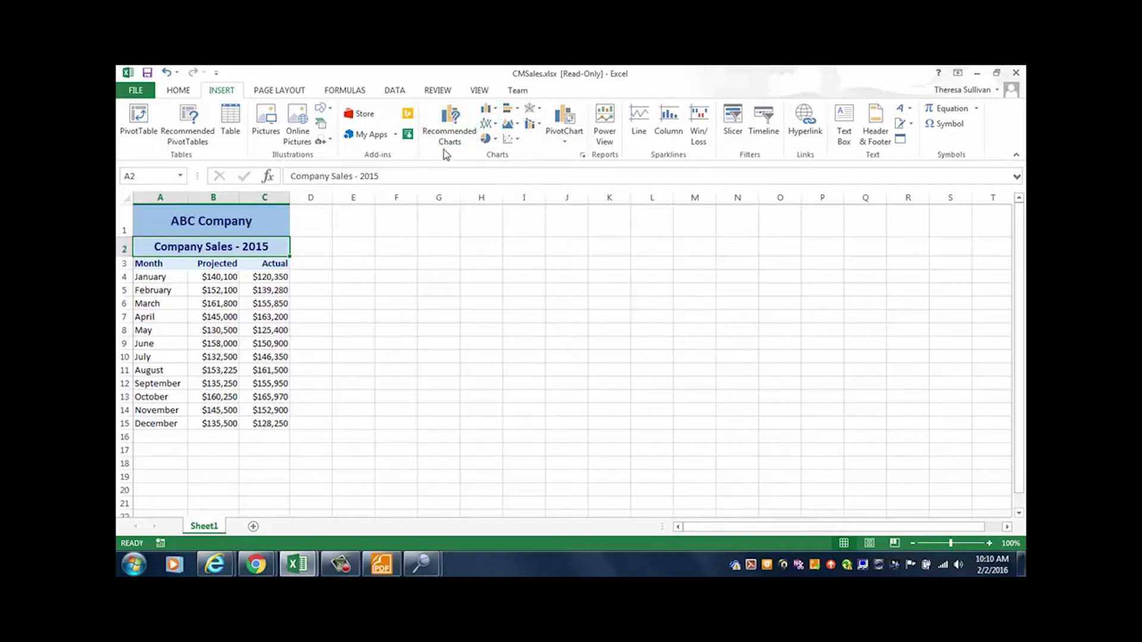
pyautogui.click(493, 112)
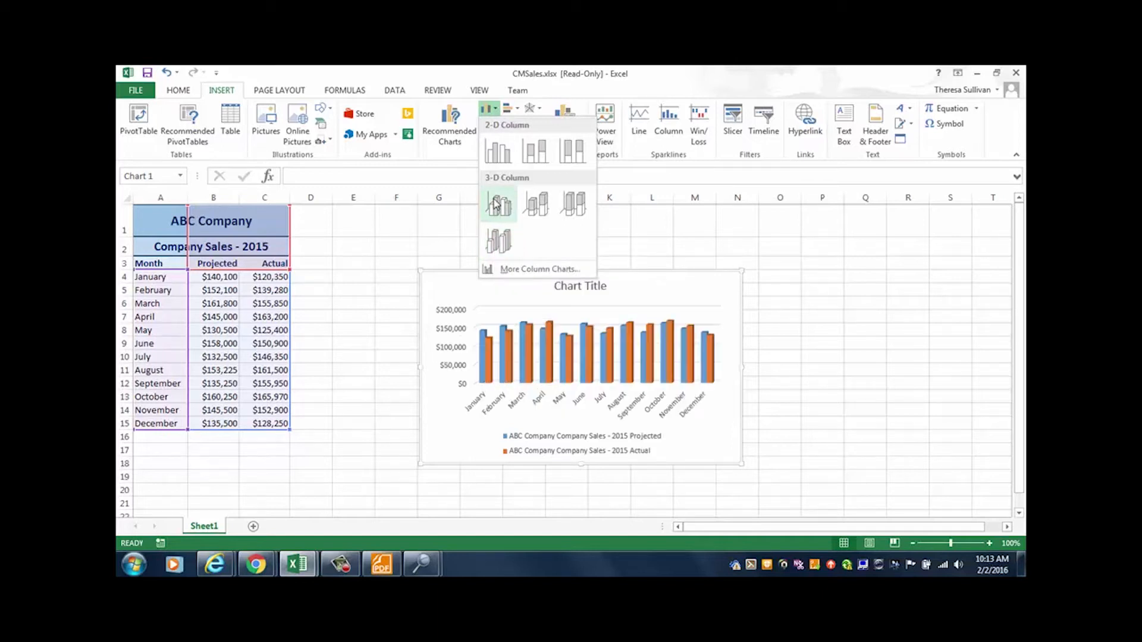
pyautogui.click(464, 158)
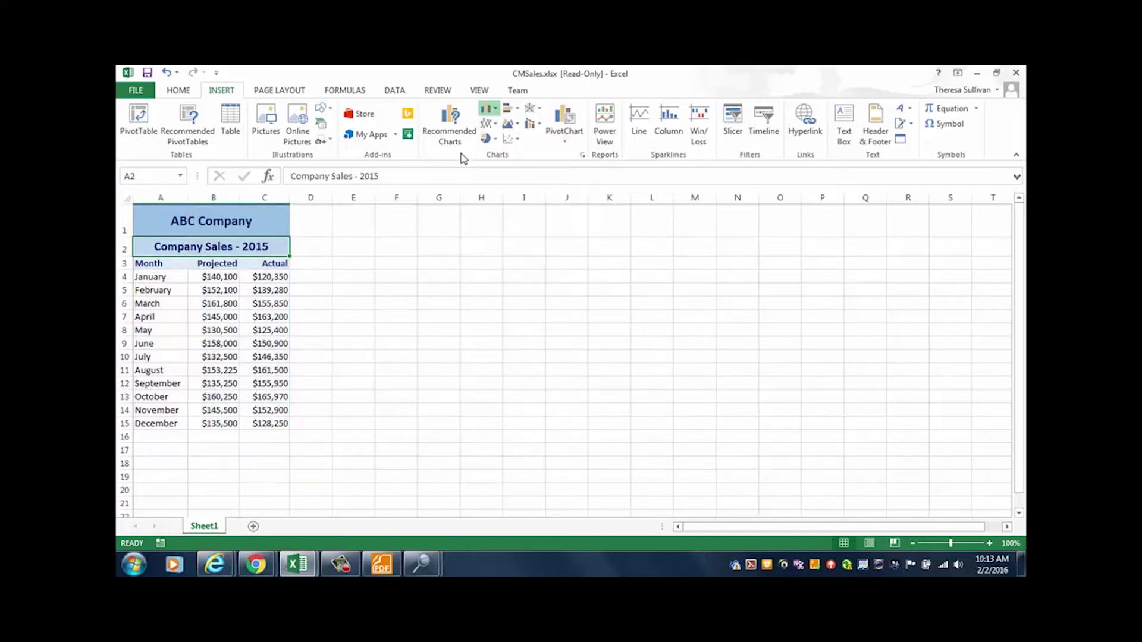
pyautogui.click(517, 112)
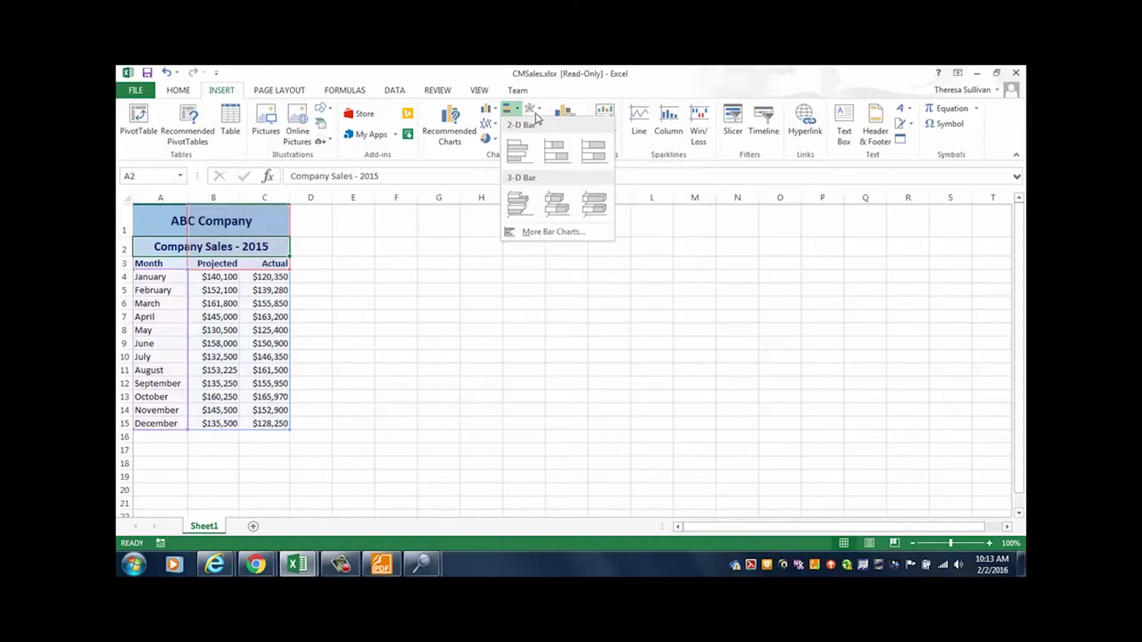
pyautogui.click(474, 152)
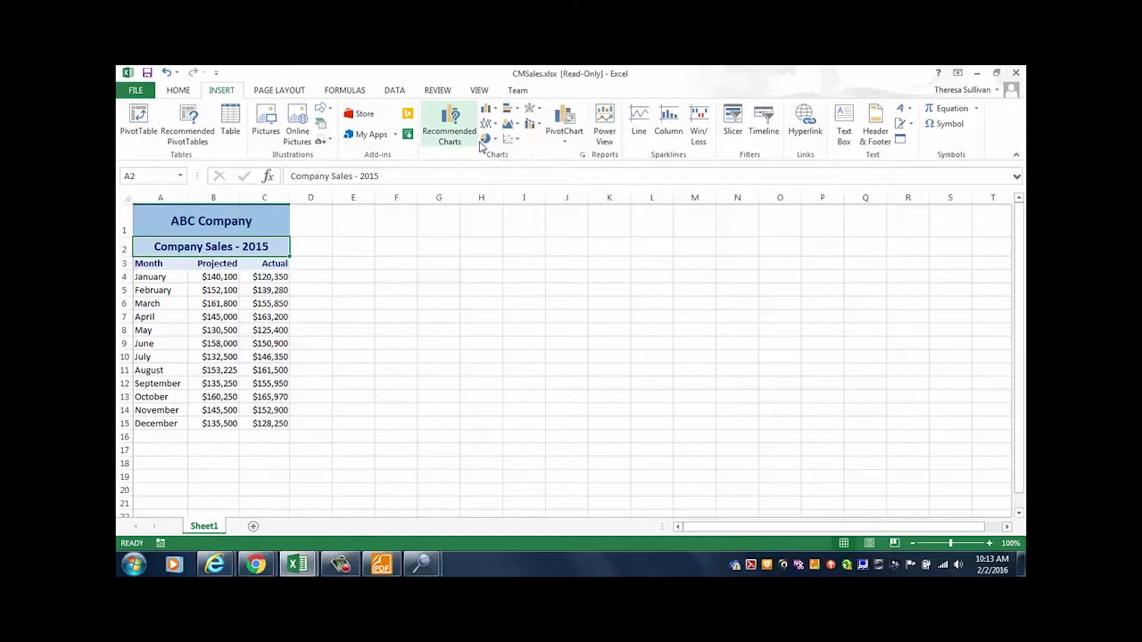
pyautogui.click(492, 140)
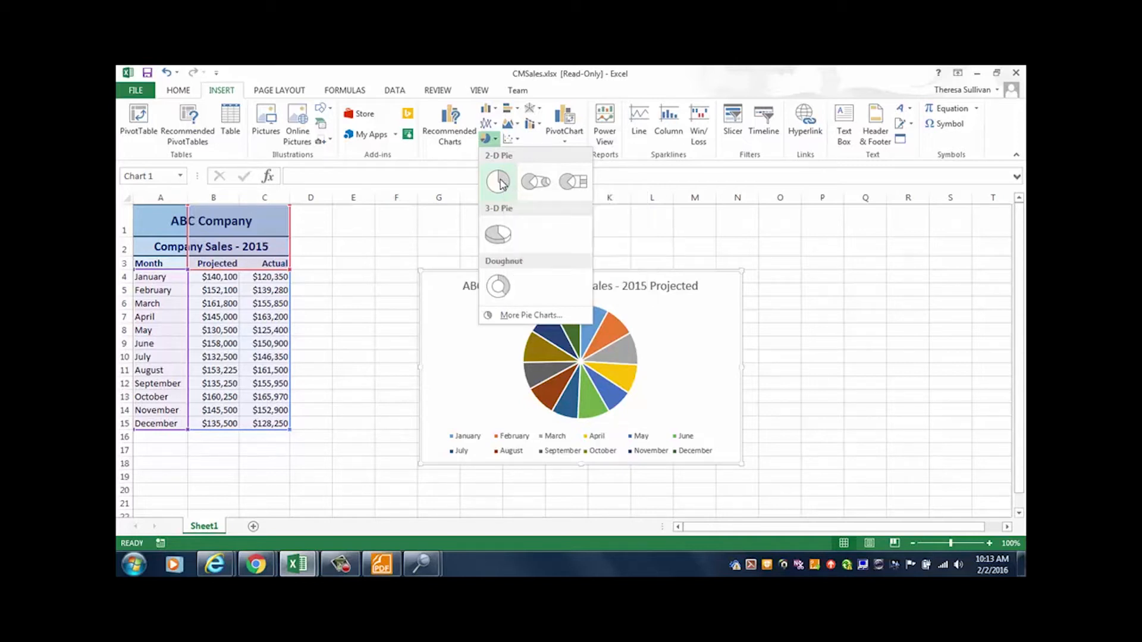
# Step: Insert a 2-D clustered column chart of the sales data and apply the dark chart style, Style 8
pyautogui.click(498, 113)
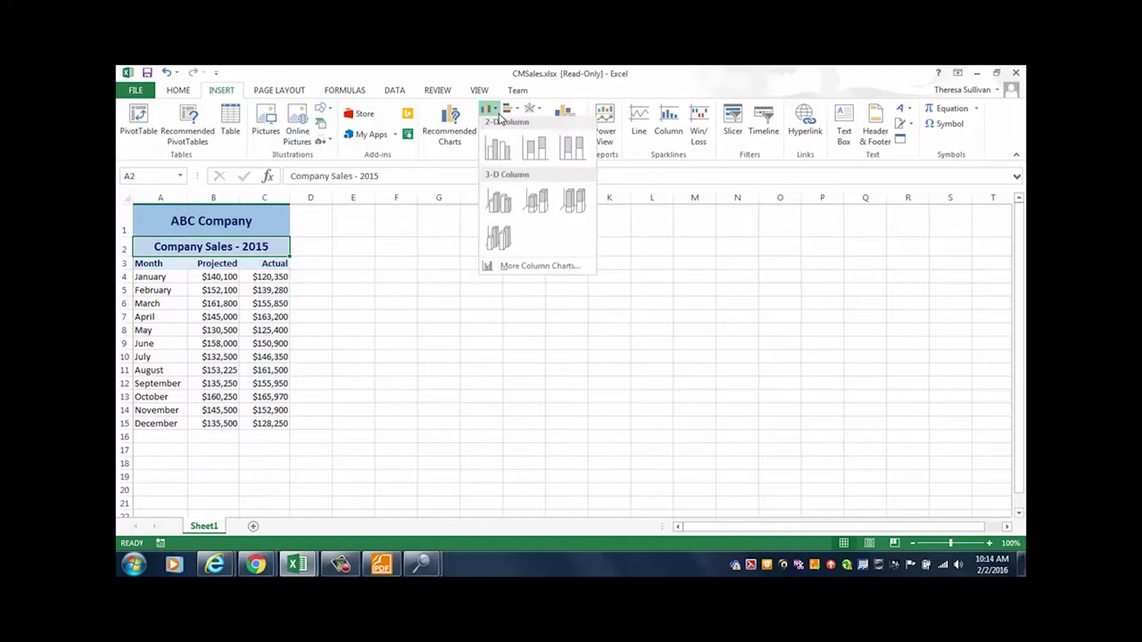
pyautogui.click(501, 152)
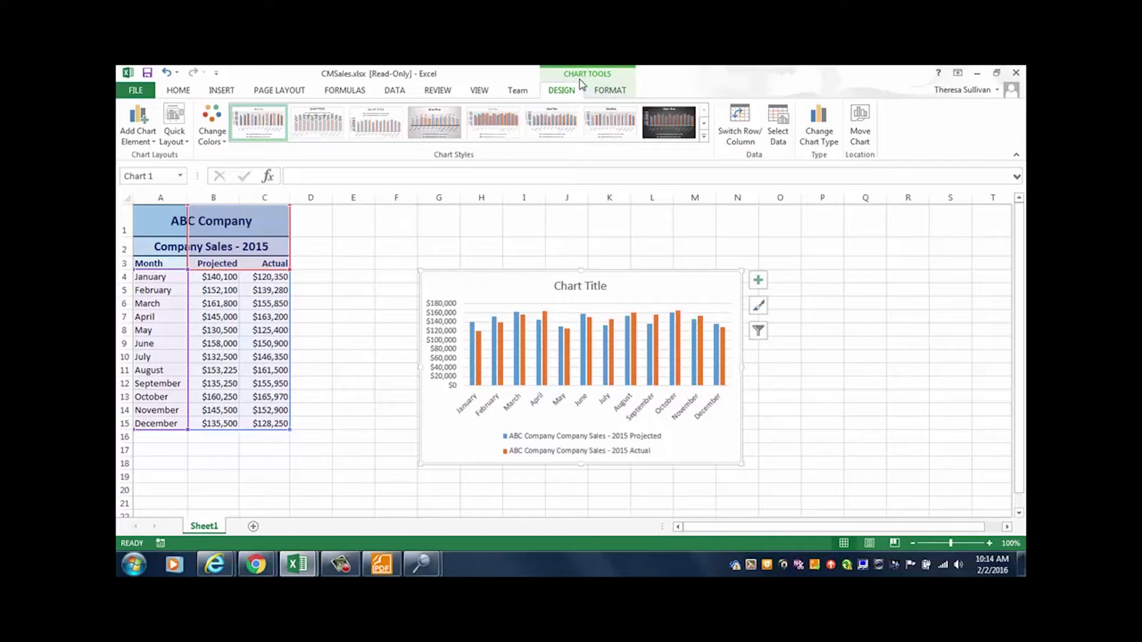
pyautogui.click(615, 91)
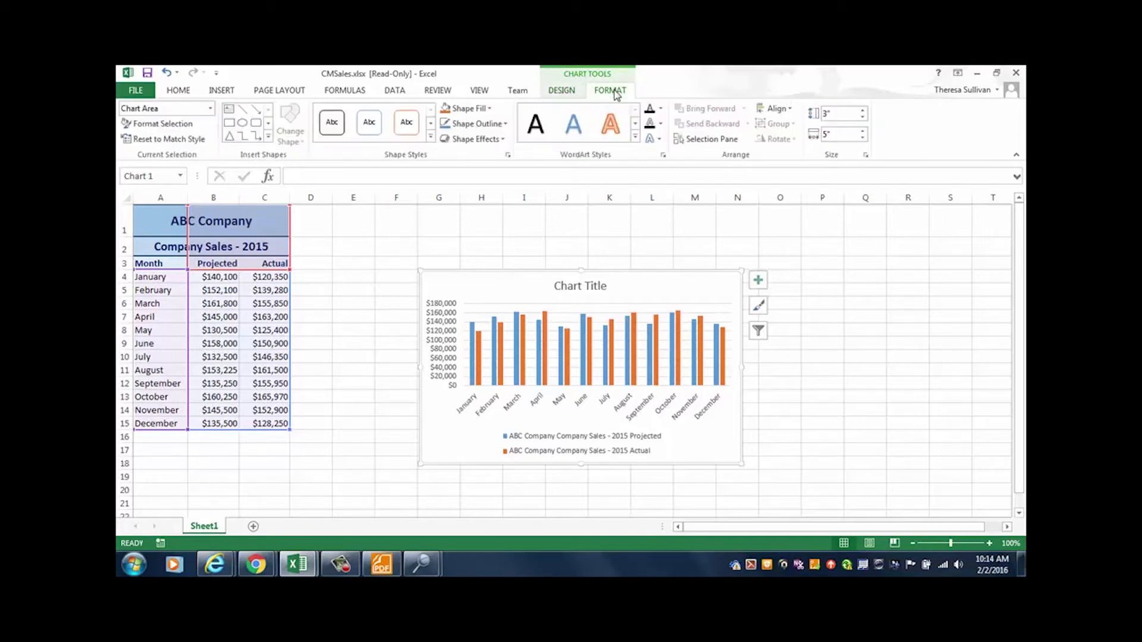
pyautogui.click(560, 93)
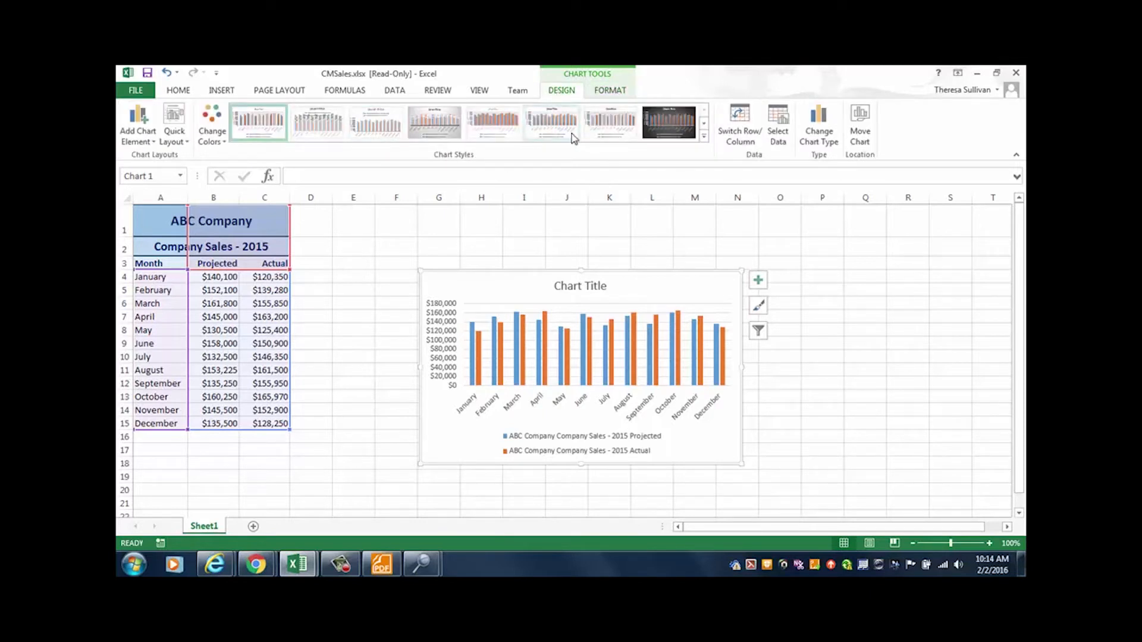
pyautogui.click(704, 136)
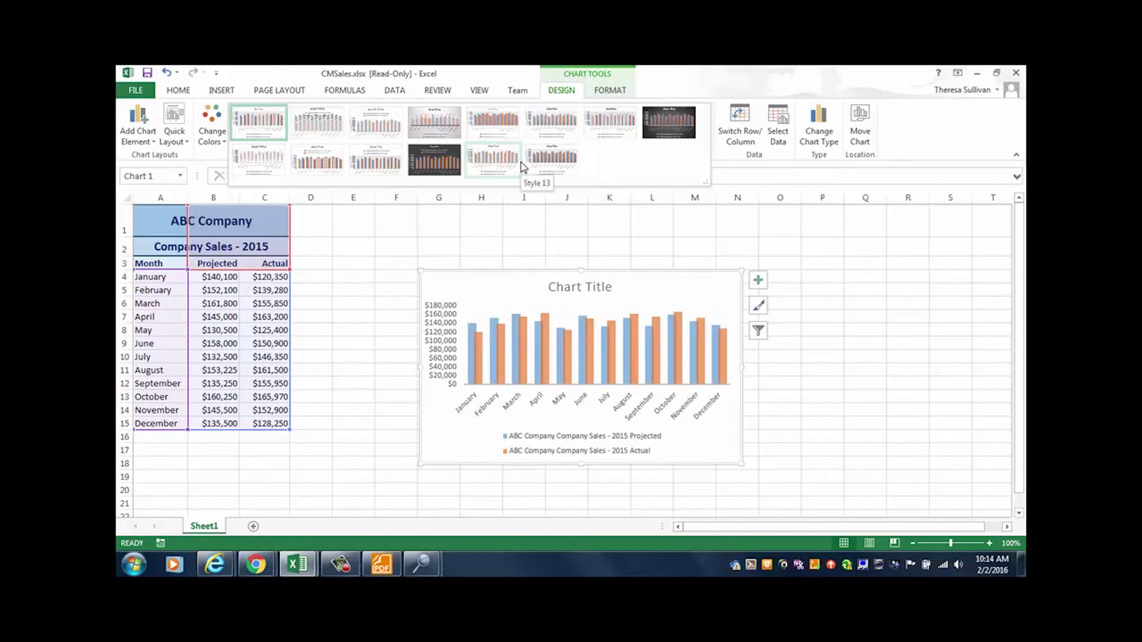
pyautogui.click(658, 114)
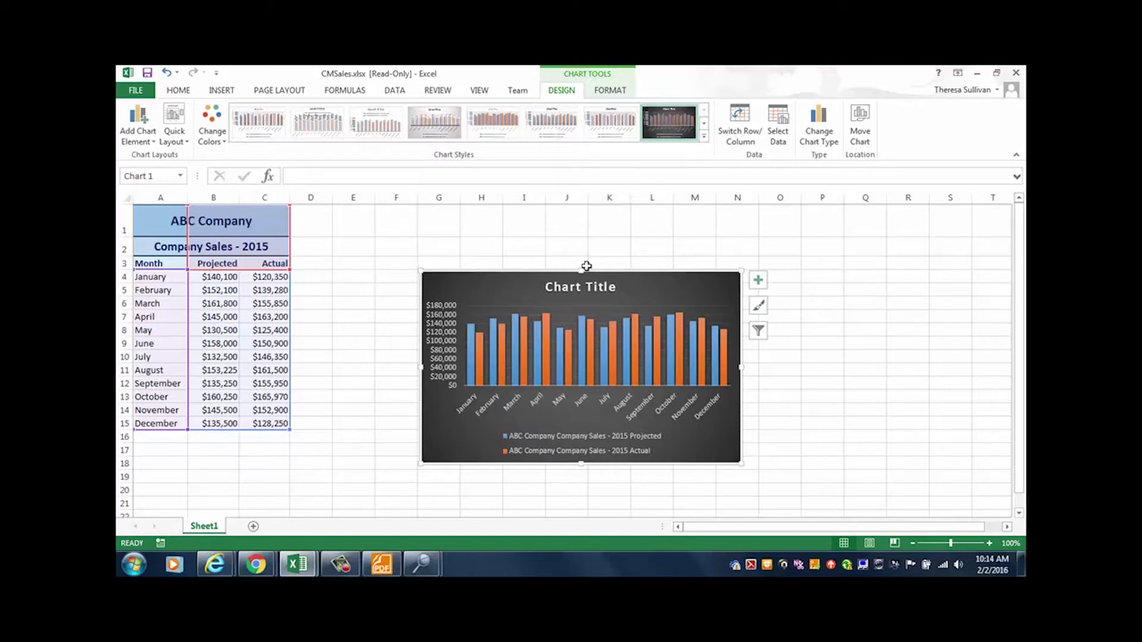
# Step: Move the chart up and closer to the sales table, and enlarge it to about 4.01" high by 6.91" wide
pyautogui.moveTo(586, 272); pyautogui.dragTo(542, 236)
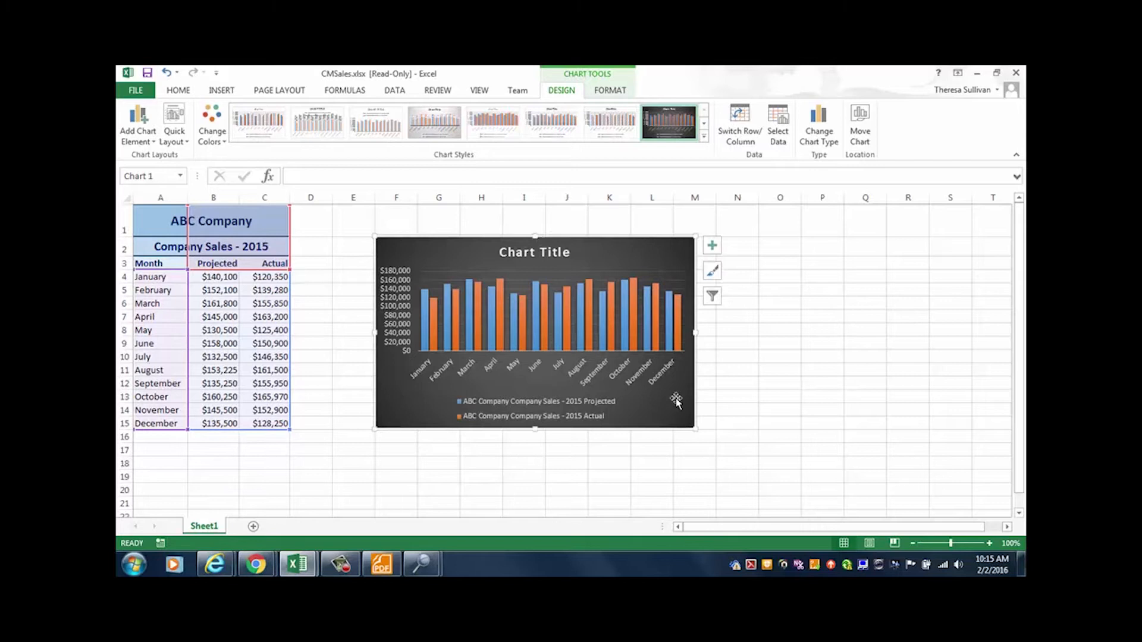
pyautogui.moveTo(696, 427); pyautogui.dragTo(817, 493)
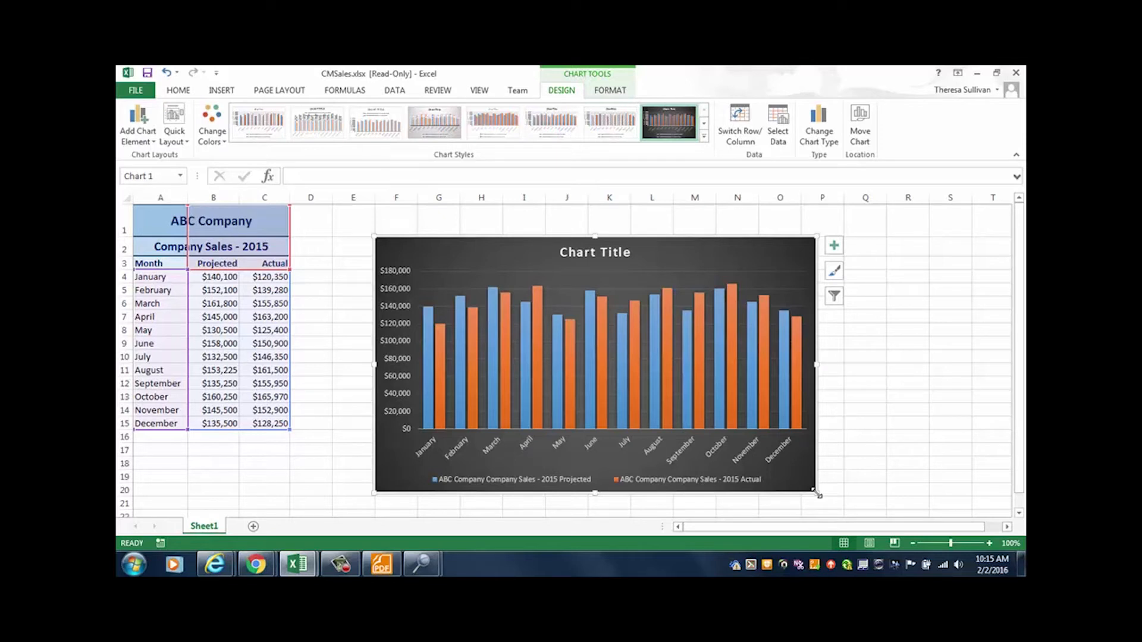
# Step: Apply the first quick layout, with a title and side legend, to the chart and check the data values of several monthly columns
pyautogui.click(171, 141)
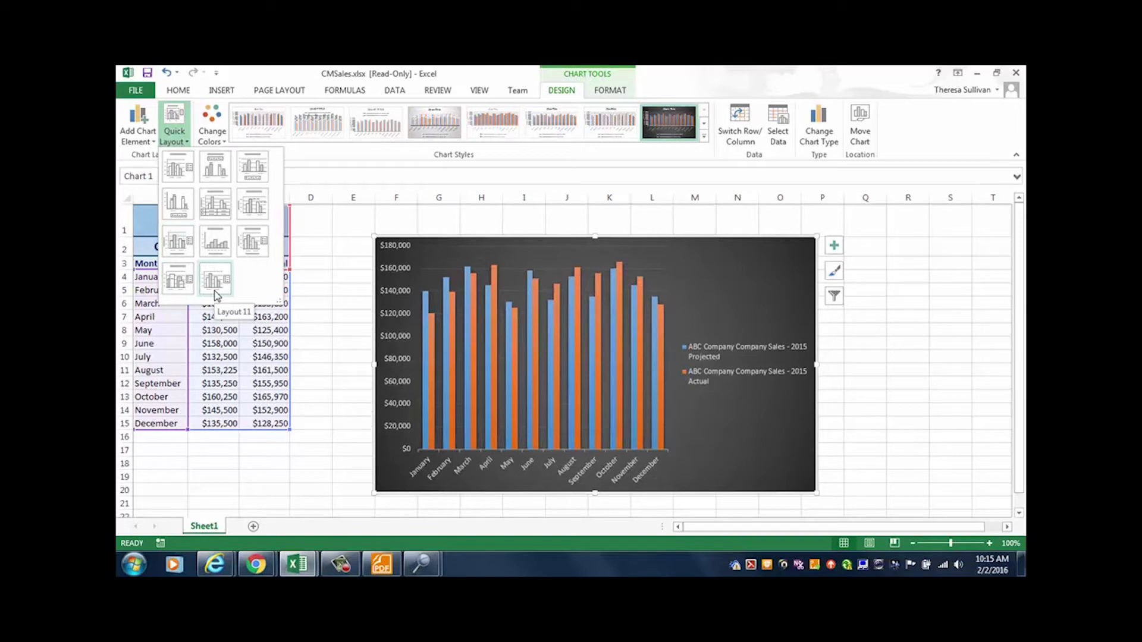
pyautogui.click(185, 170)
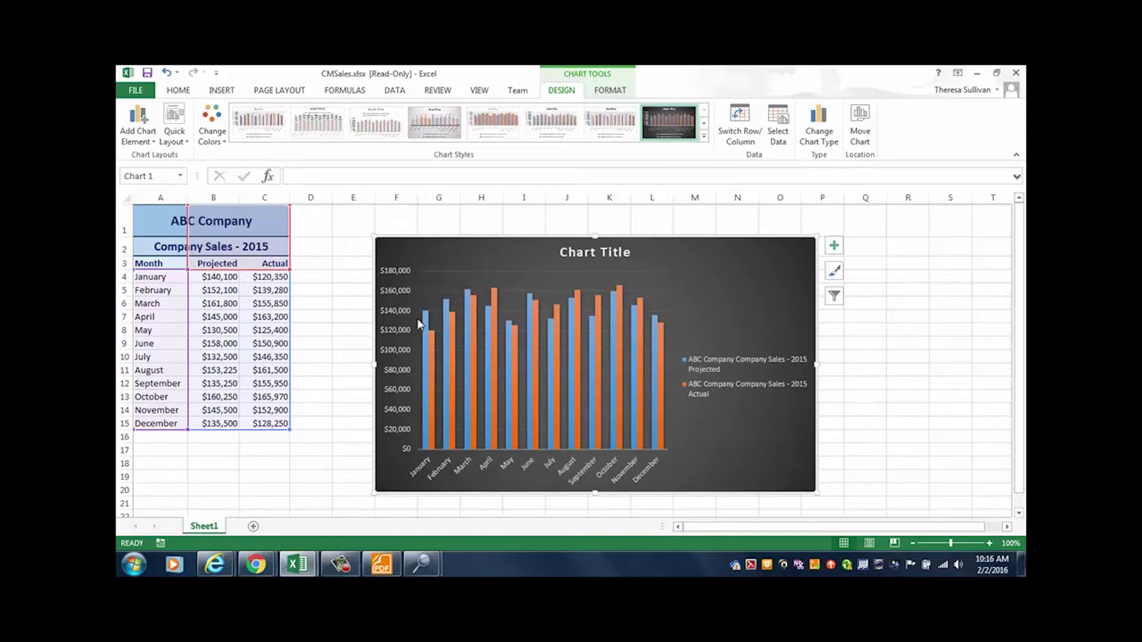
pyautogui.moveTo(425, 316)
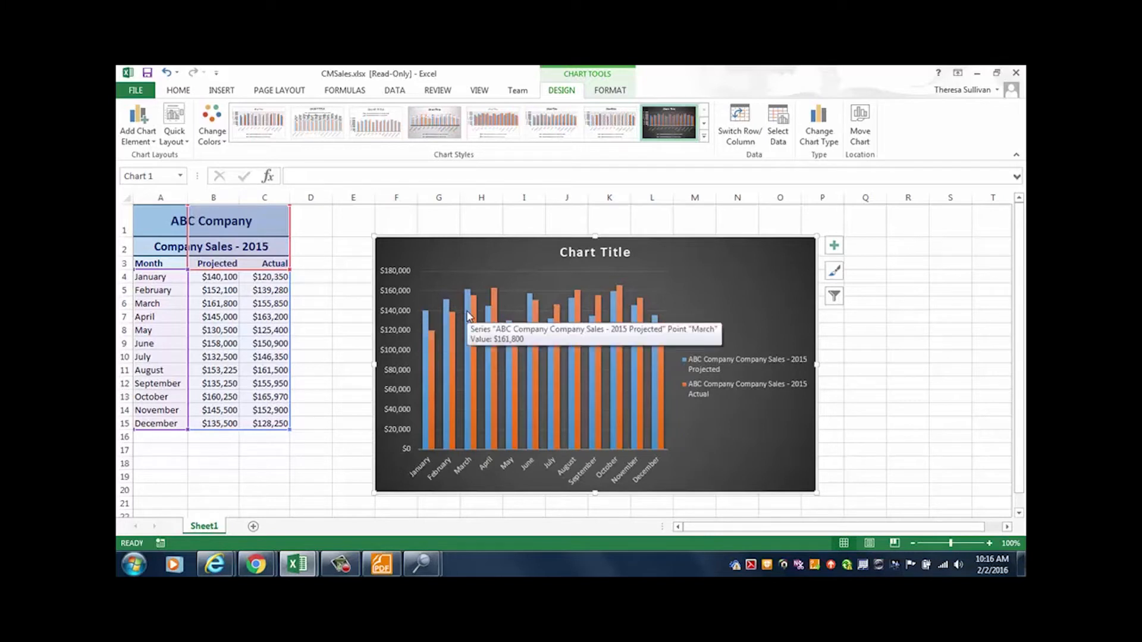
pyautogui.moveTo(497, 334)
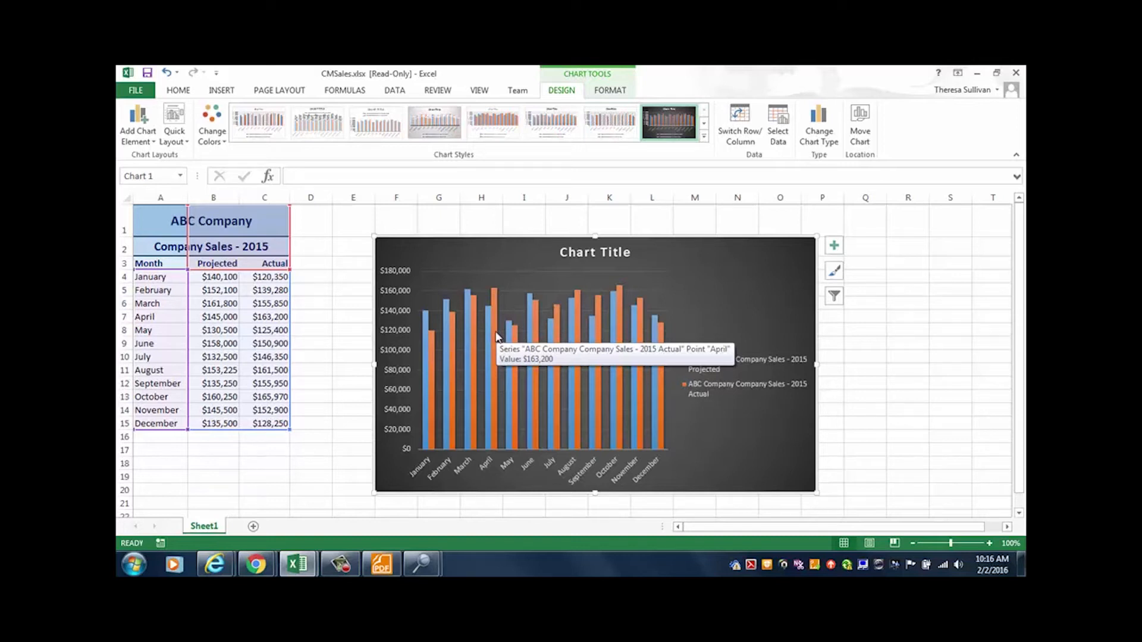
pyautogui.moveTo(573, 337)
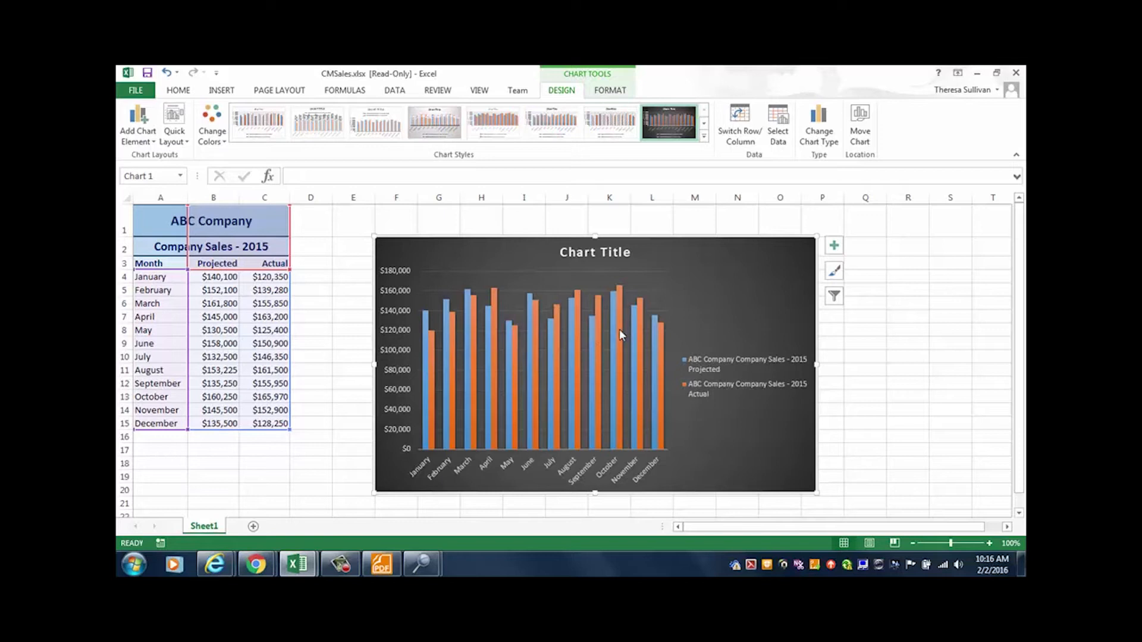
pyautogui.moveTo(638, 335)
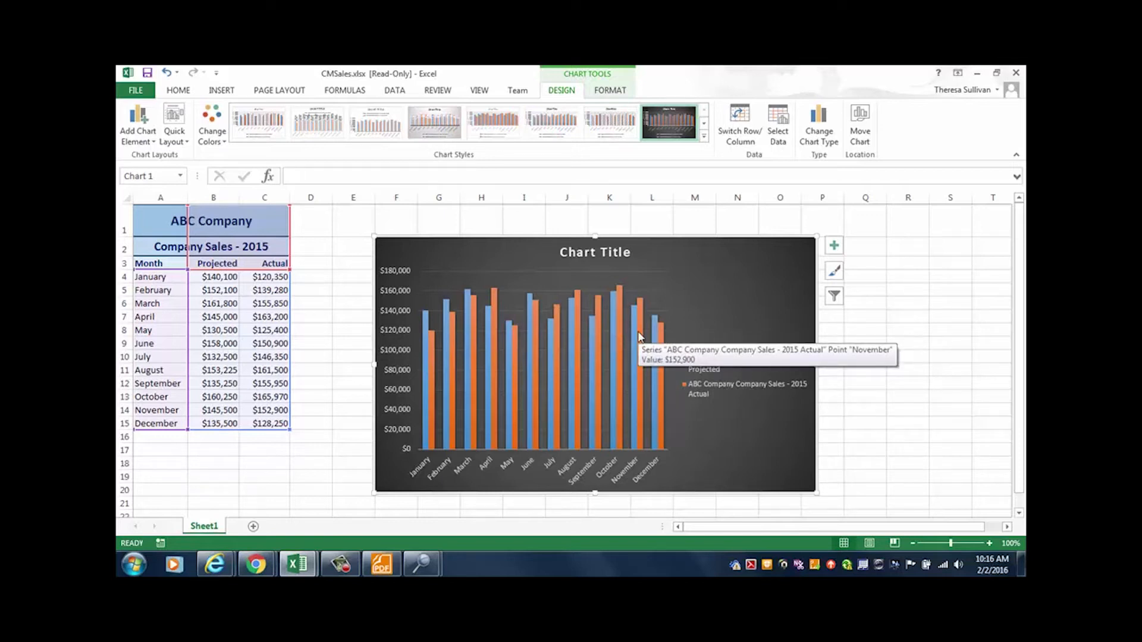
# Step: Replace the chart title with "ABC Company Sales 2015 (Projected vs. Actual)"
pyautogui.click(595, 252)
pyautogui.moveTo(631, 253); pyautogui.dragTo(558, 252)
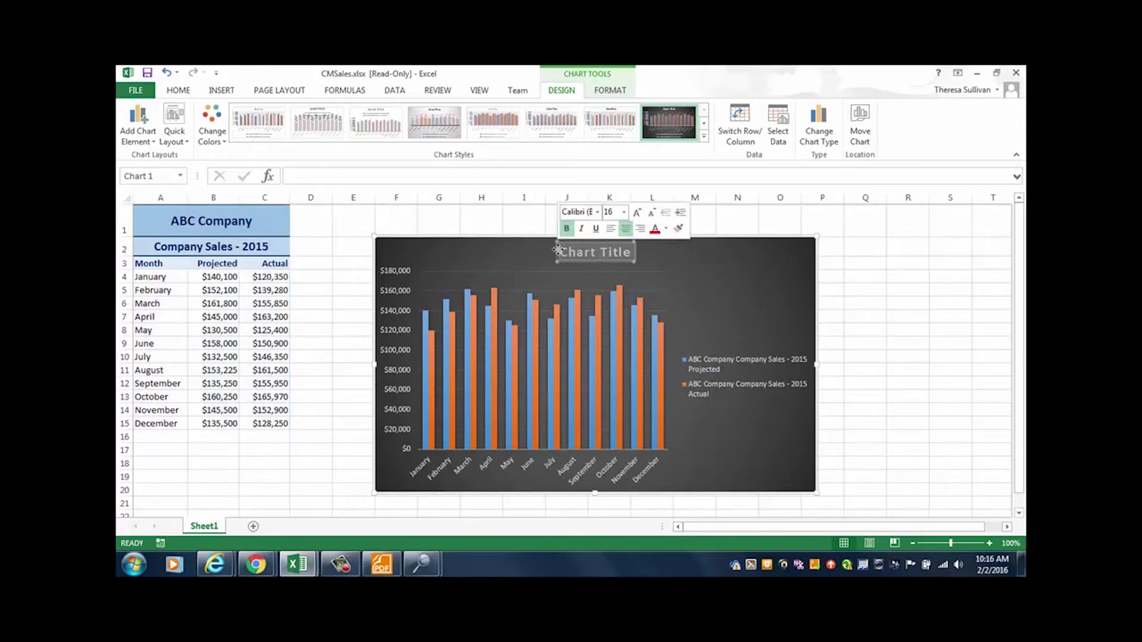
pyautogui.write('ABC Company Sales')
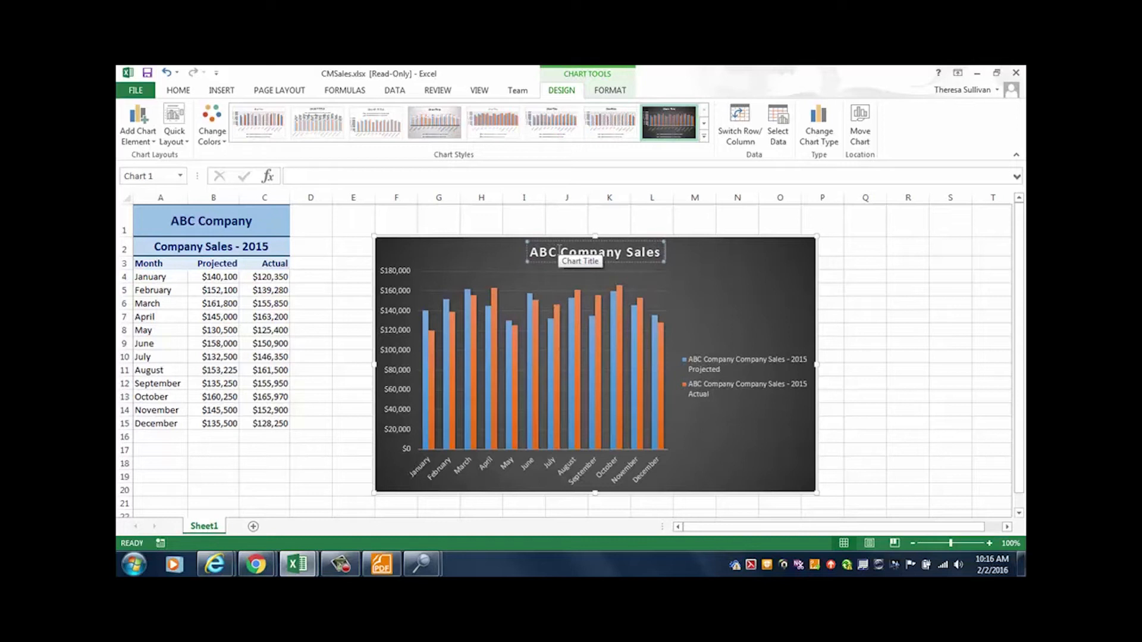
pyautogui.write(' 2015 (')
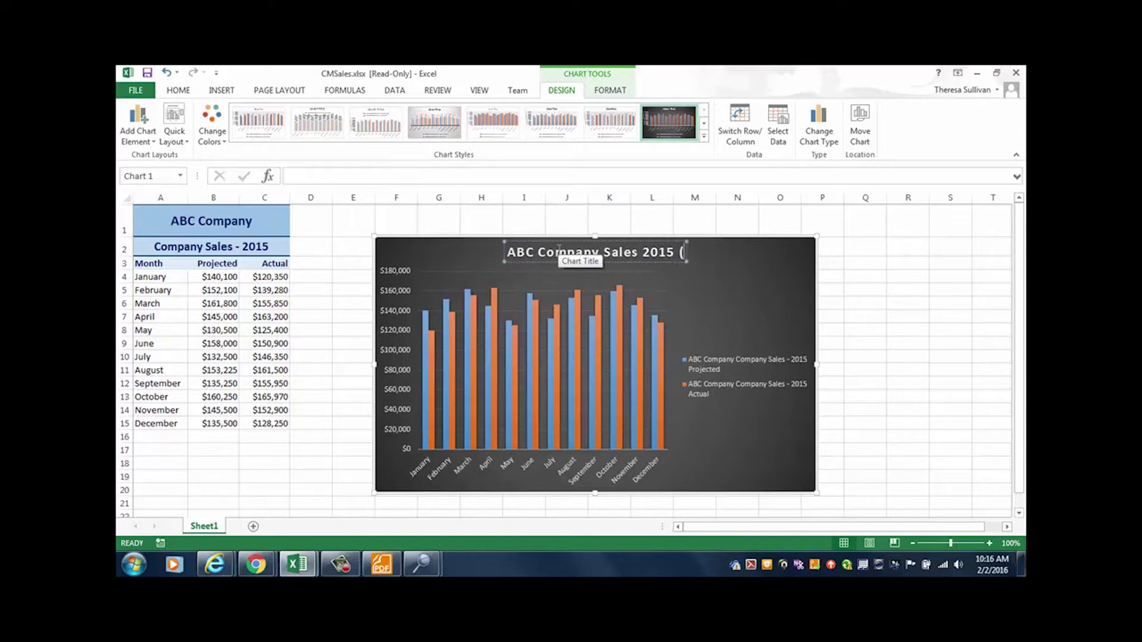
pyautogui.write('Project')
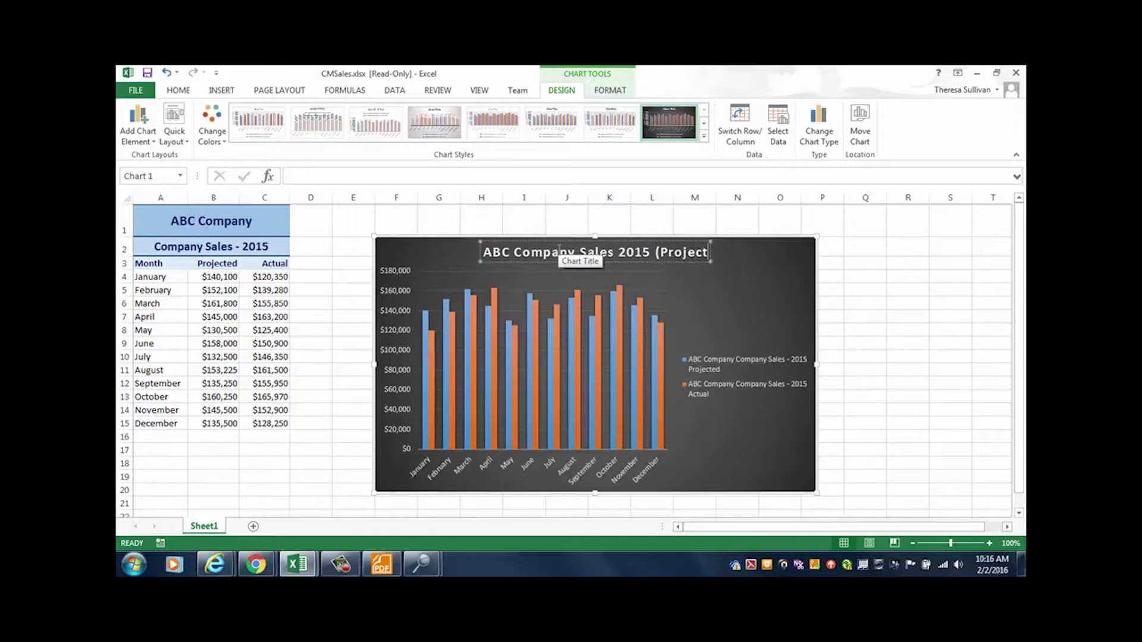
pyautogui.write('ed vs. Actual)')
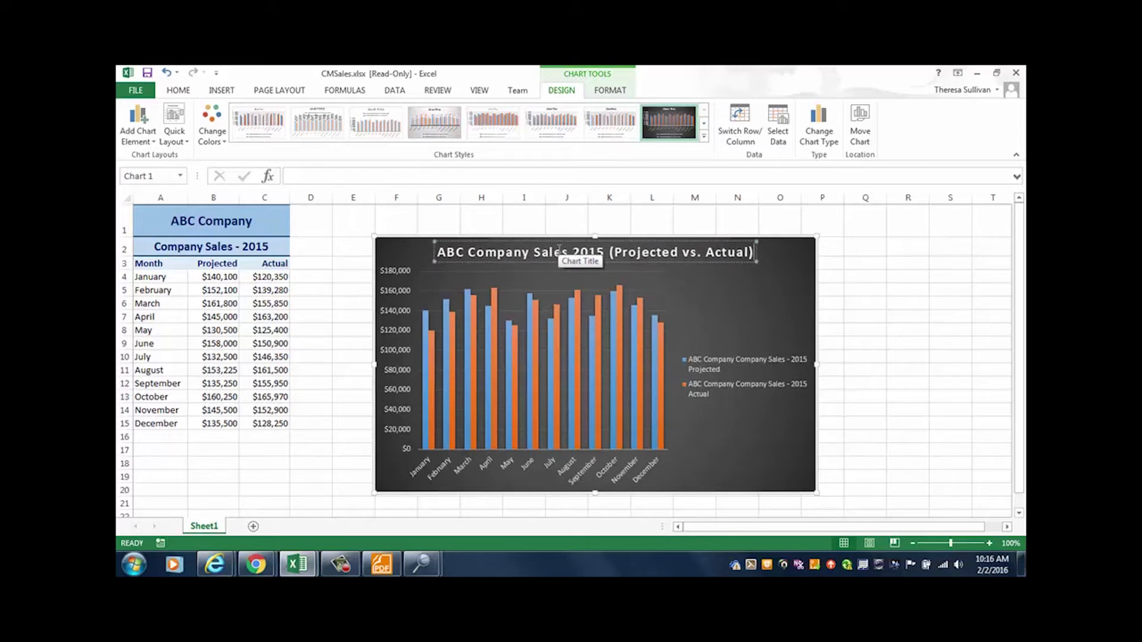
pyautogui.click(286, 290)
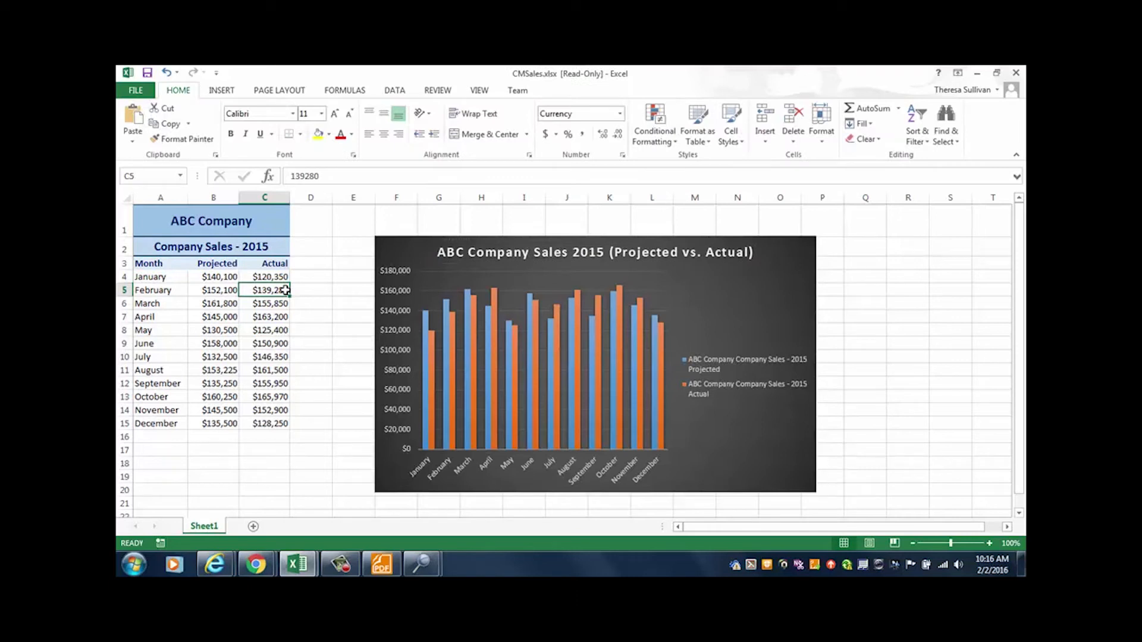
# Step: Try the orange-and-yellow Colorful palette on the chart and settle on the green-and-blue Colorful palette
pyautogui.click(422, 261)
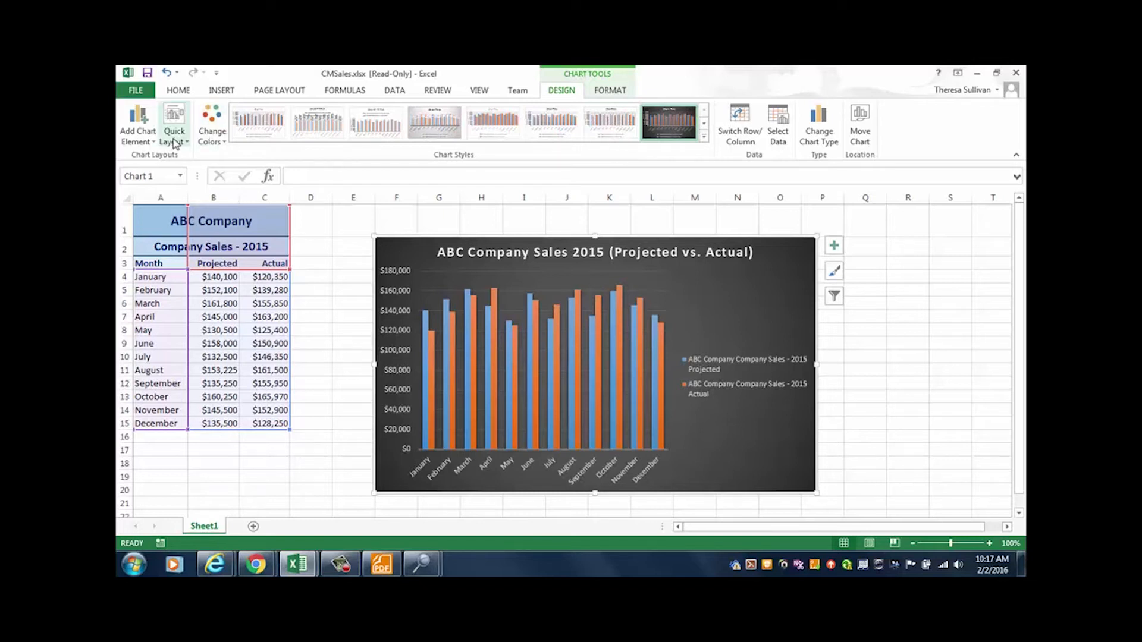
pyautogui.click(223, 142)
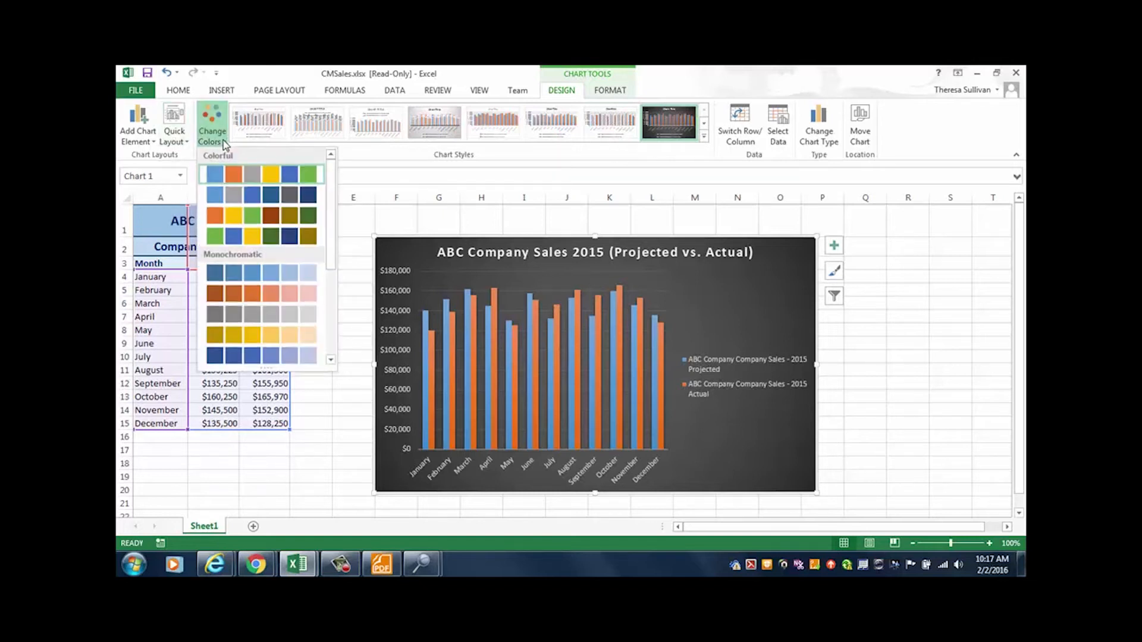
pyautogui.scroll(-4, 323, 270)
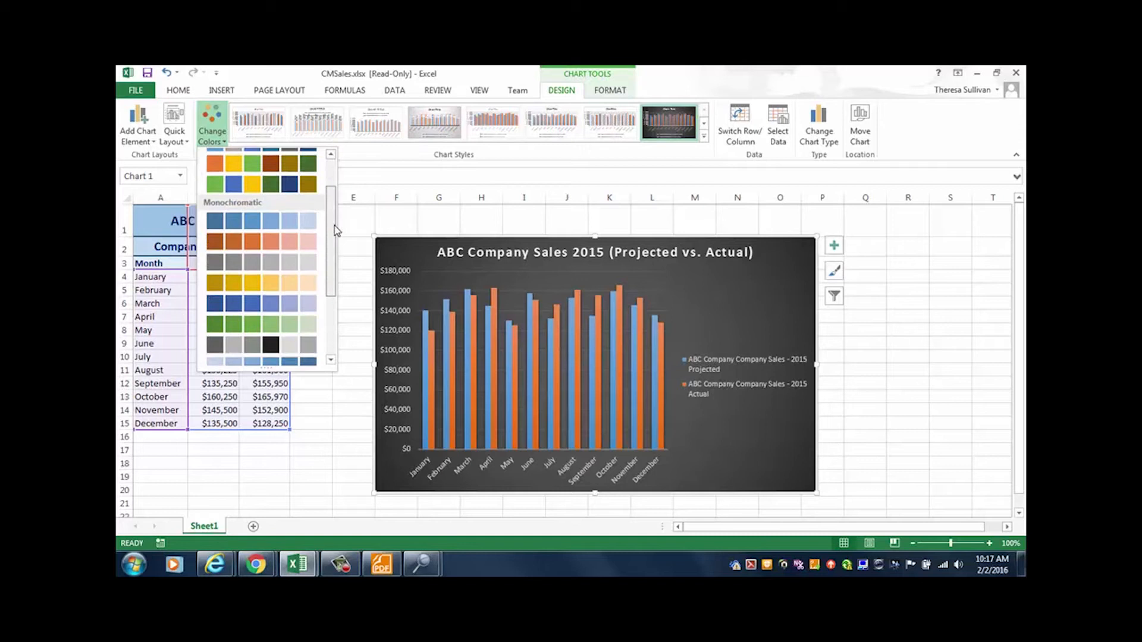
pyautogui.scroll(4, 324, 270)
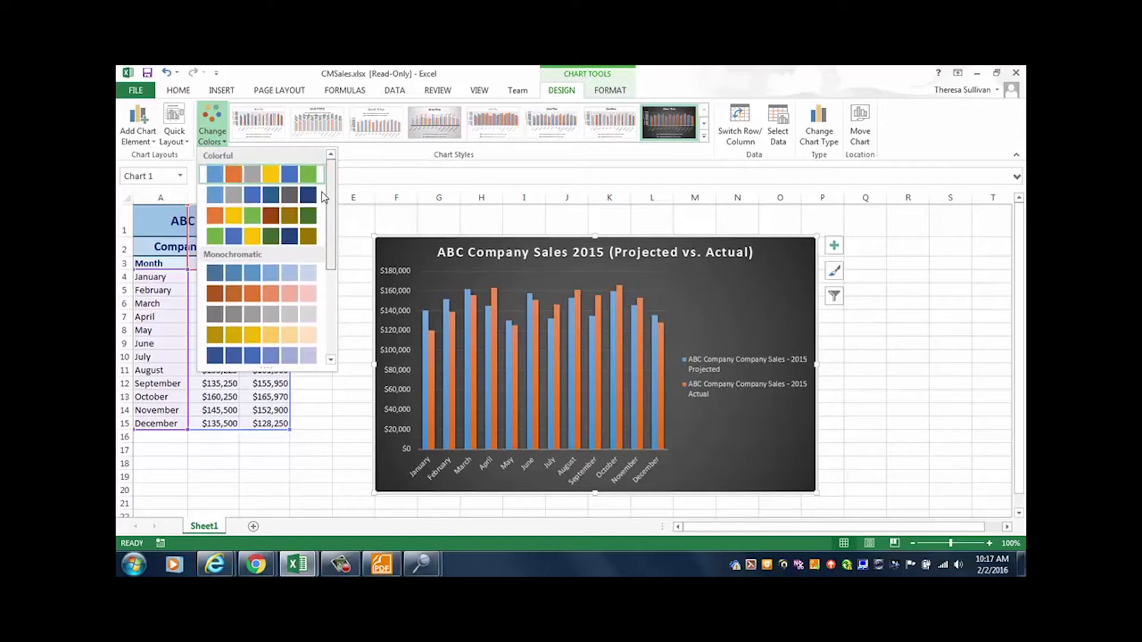
pyautogui.click(277, 217)
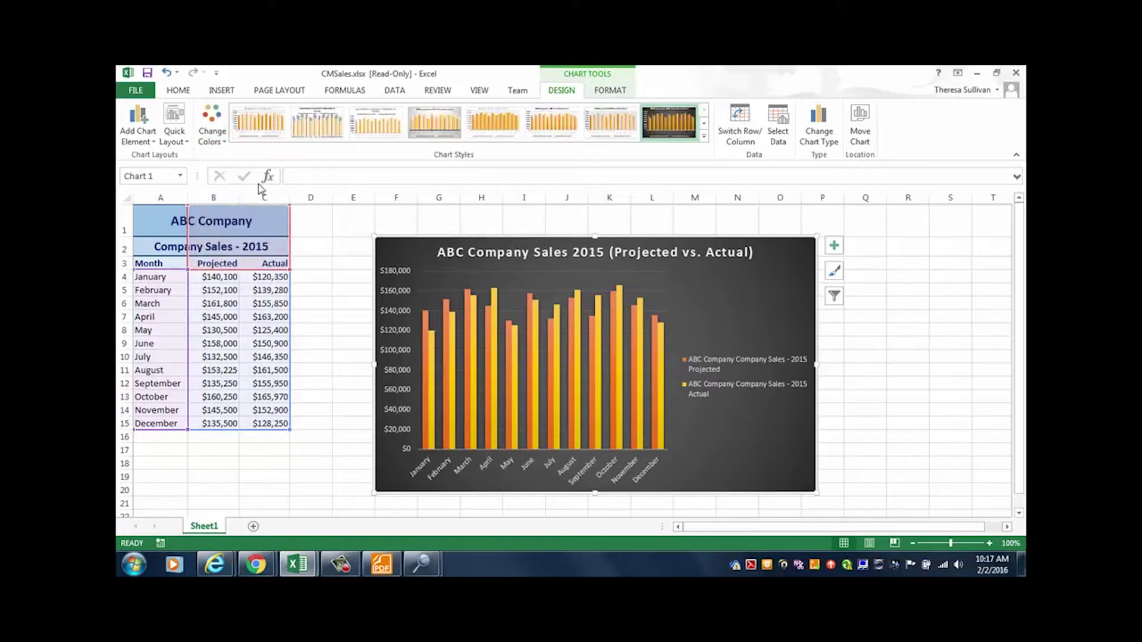
pyautogui.click(211, 135)
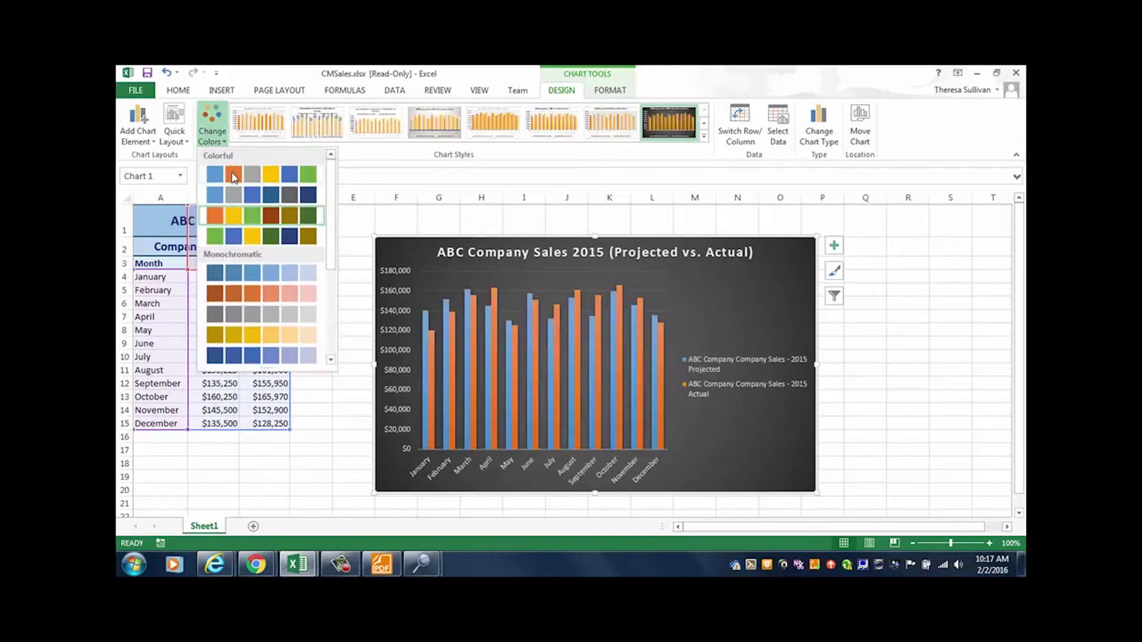
pyautogui.click(233, 236)
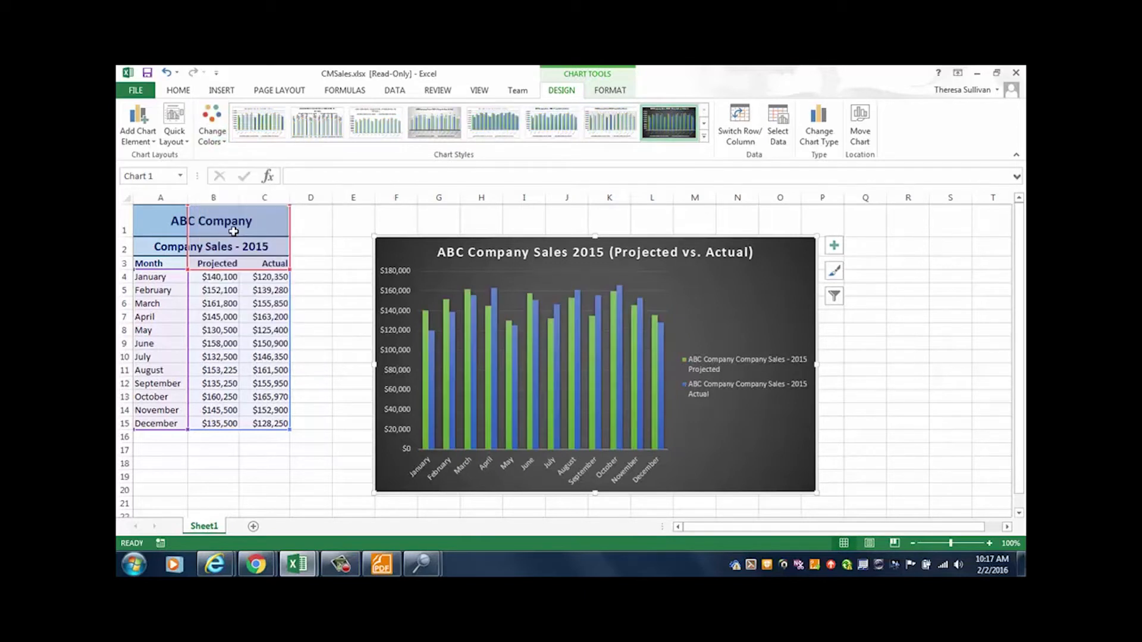
# Step: Fill the Projected columns of the chart with a light gold theme color
pyautogui.click(609, 94)
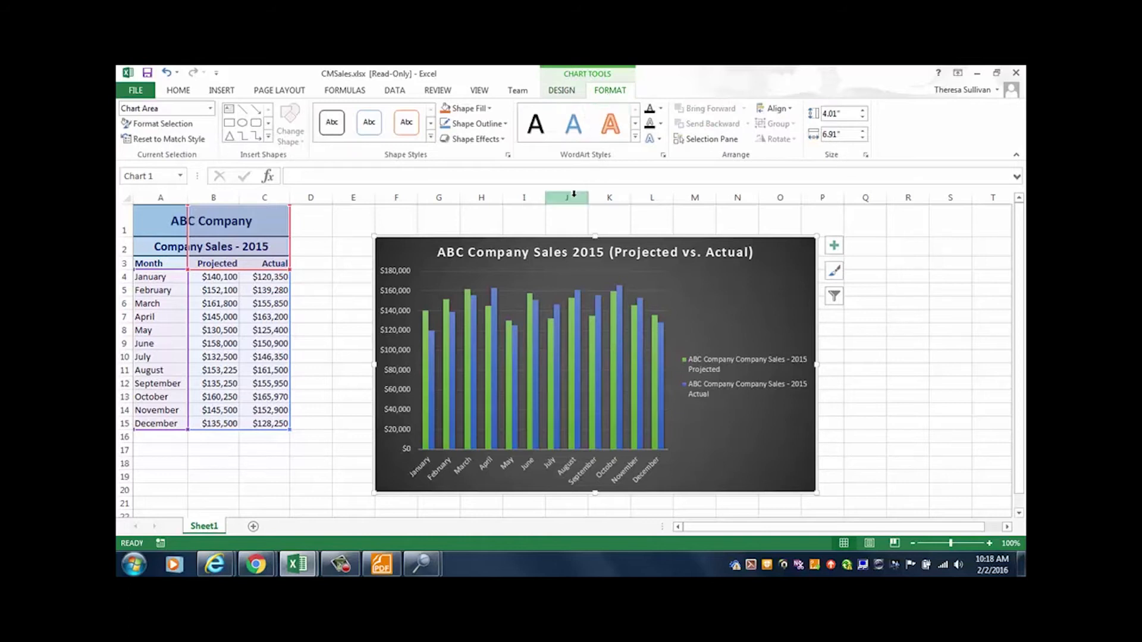
pyautogui.click(423, 345)
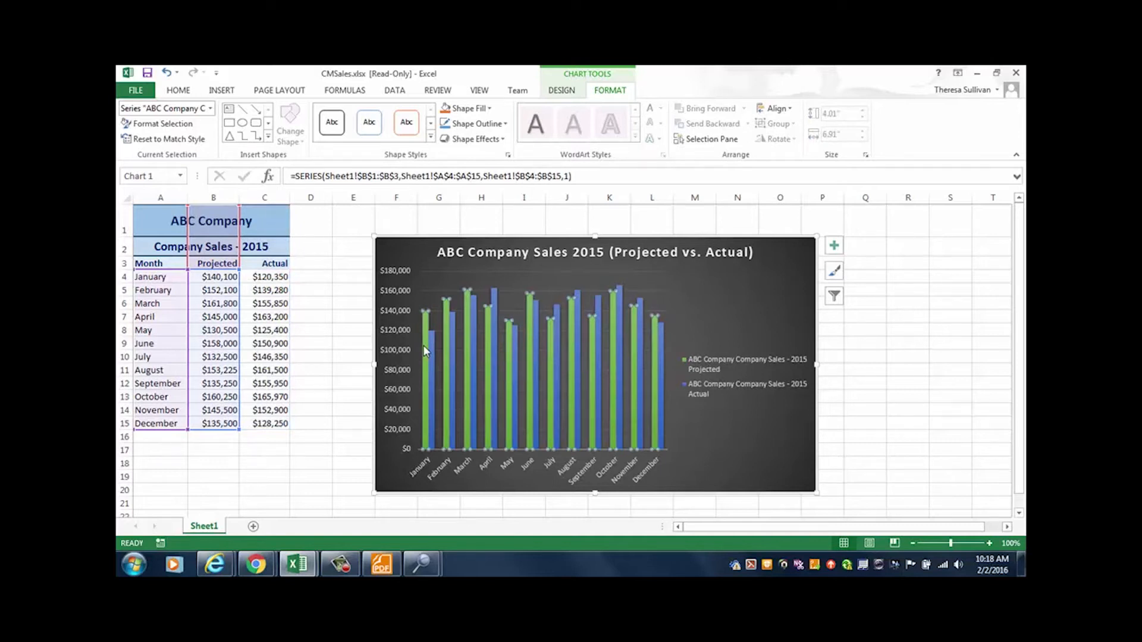
pyautogui.click(483, 111)
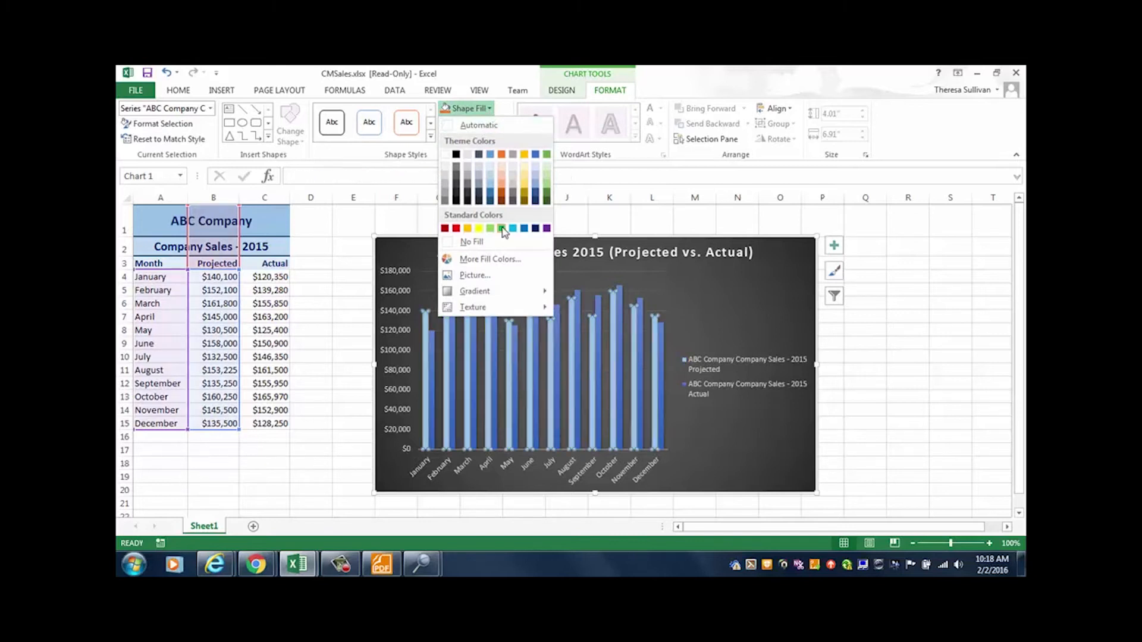
pyautogui.click(528, 190)
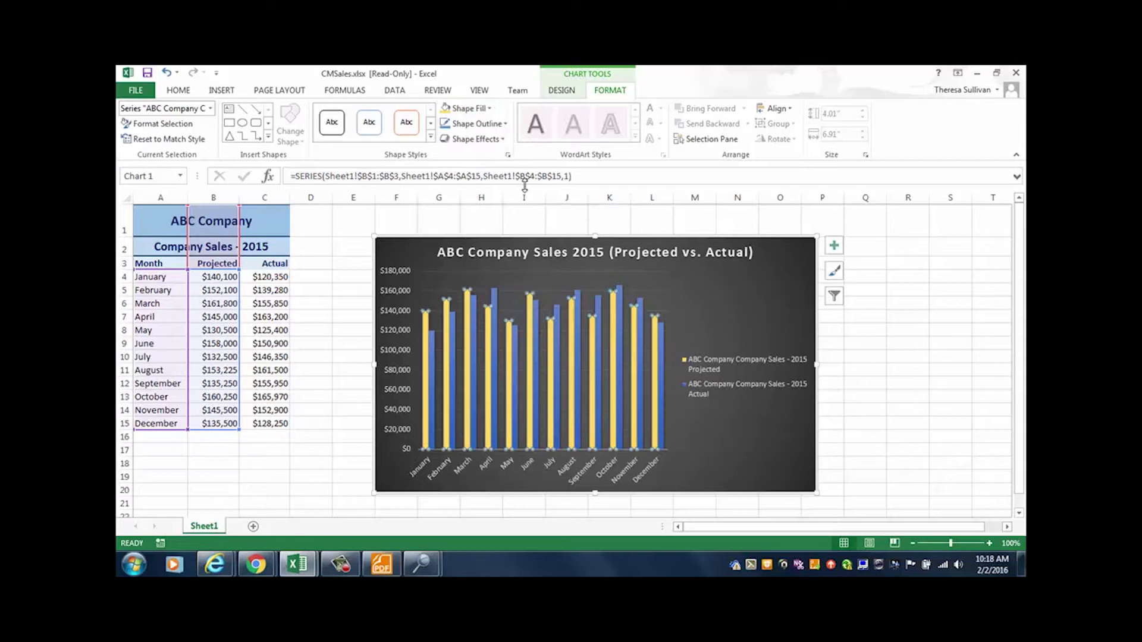
# Step: Fill the Actual columns of the chart with the standard purple color and deselect the chart
pyautogui.click(496, 291)
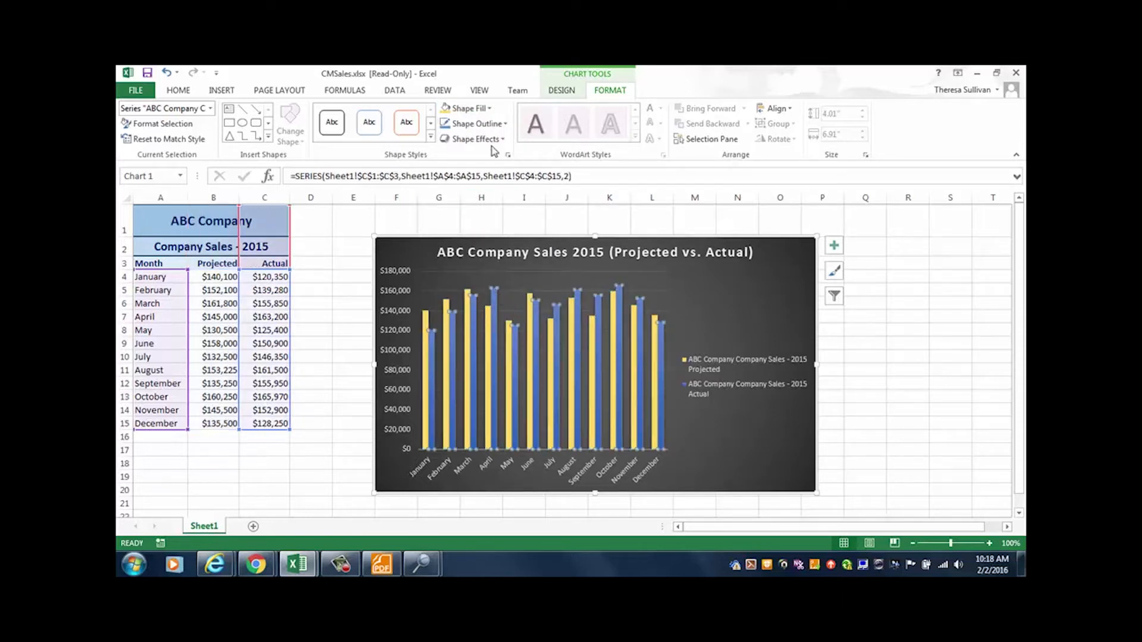
pyautogui.click(470, 108)
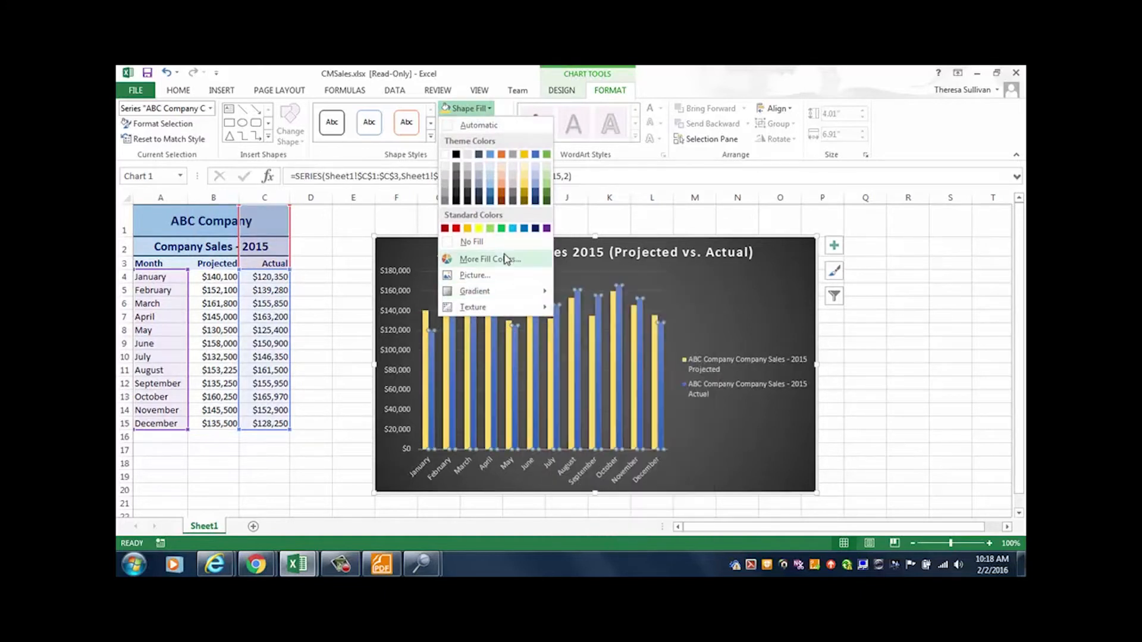
pyautogui.click(547, 229)
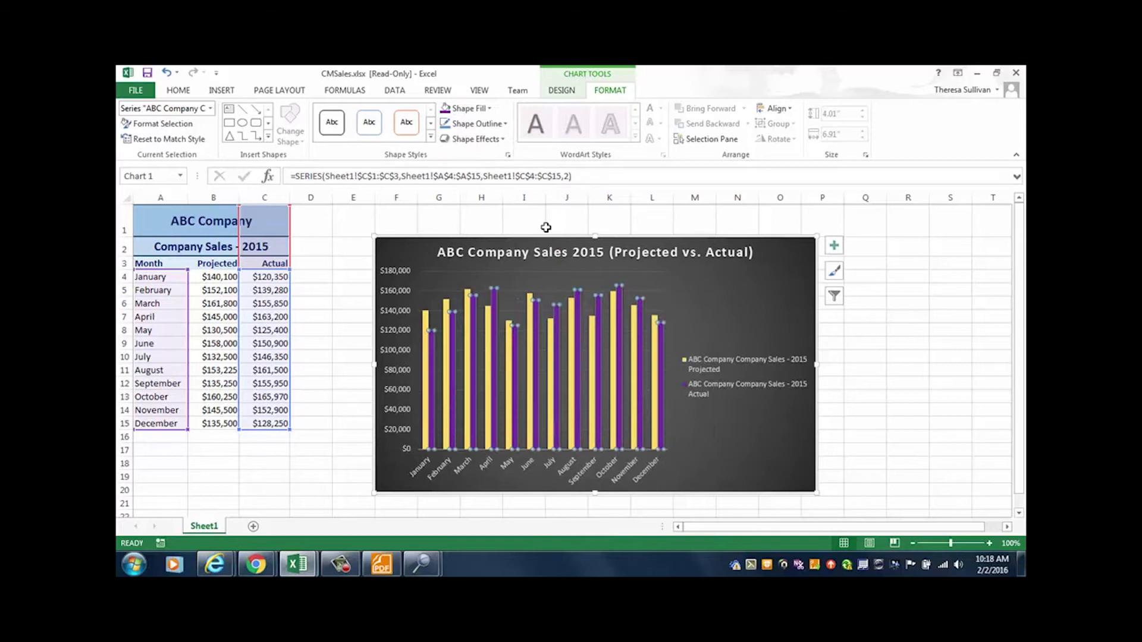
pyautogui.click(325, 254)
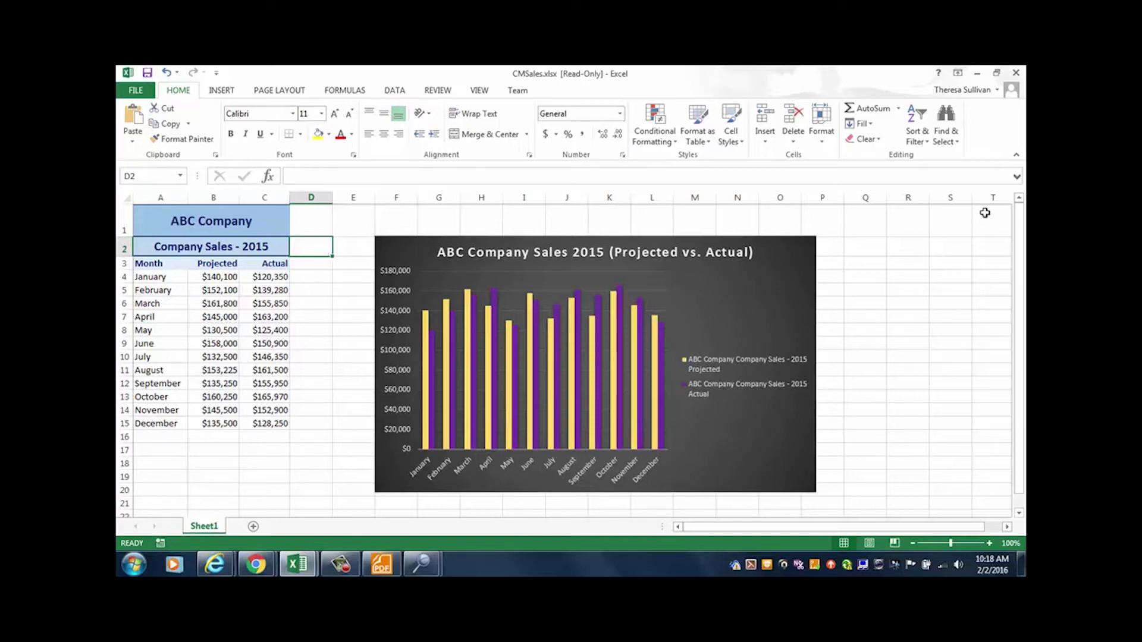
# Step: Rename the sheet "Column Chart" and add a new blank worksheet after it
pyautogui.doubleClick(201, 527)
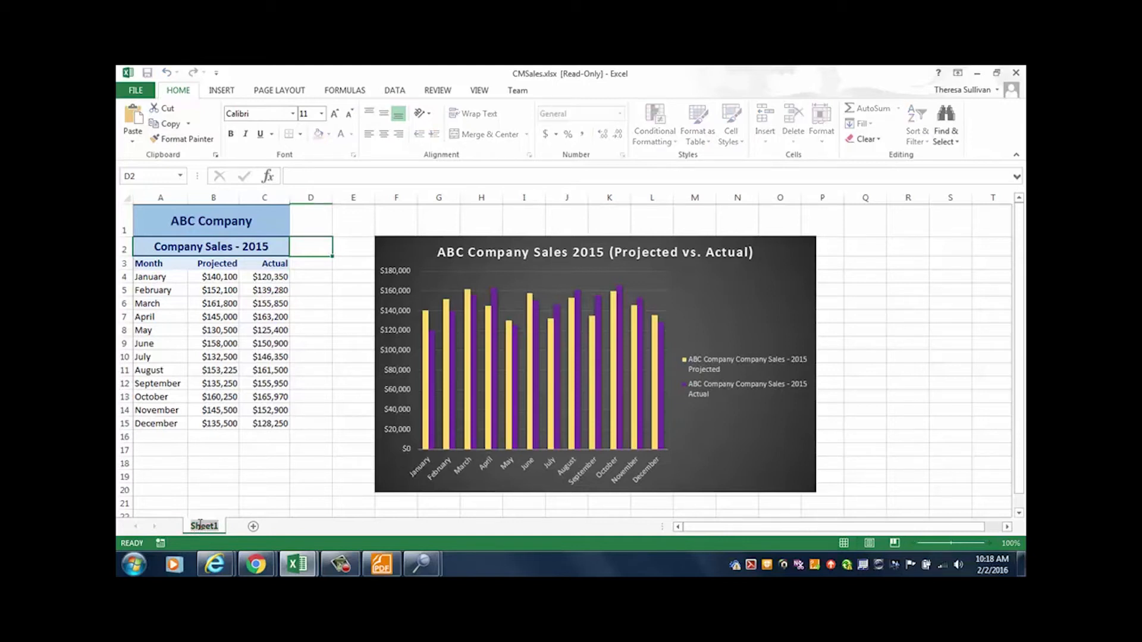
pyautogui.write('Column C')
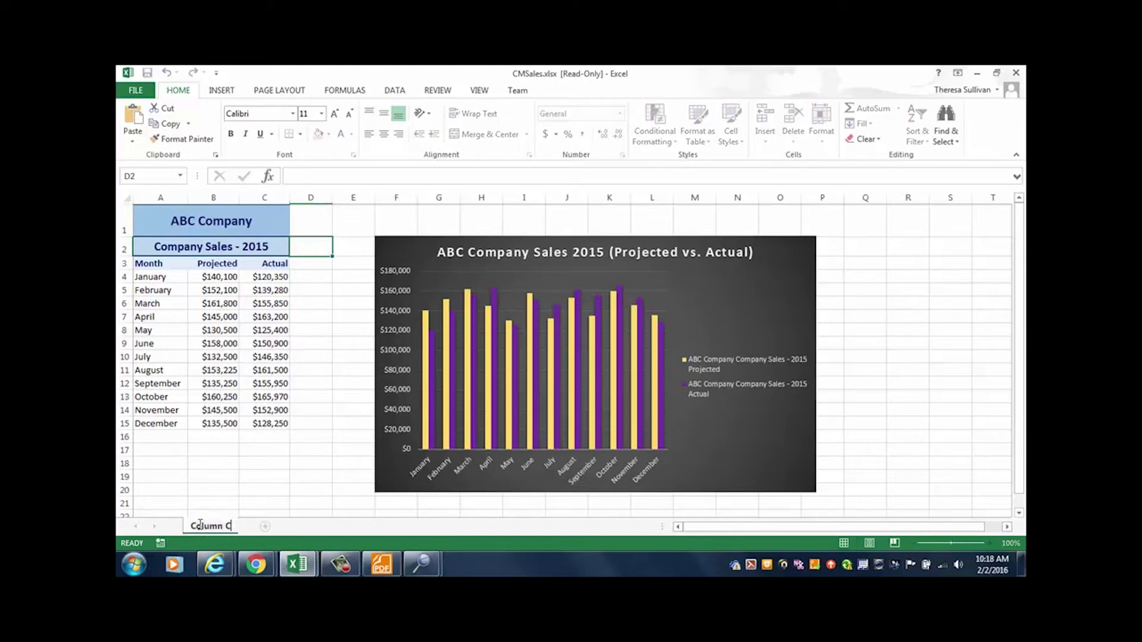
pyautogui.write('hart')
pyautogui.press('Return')
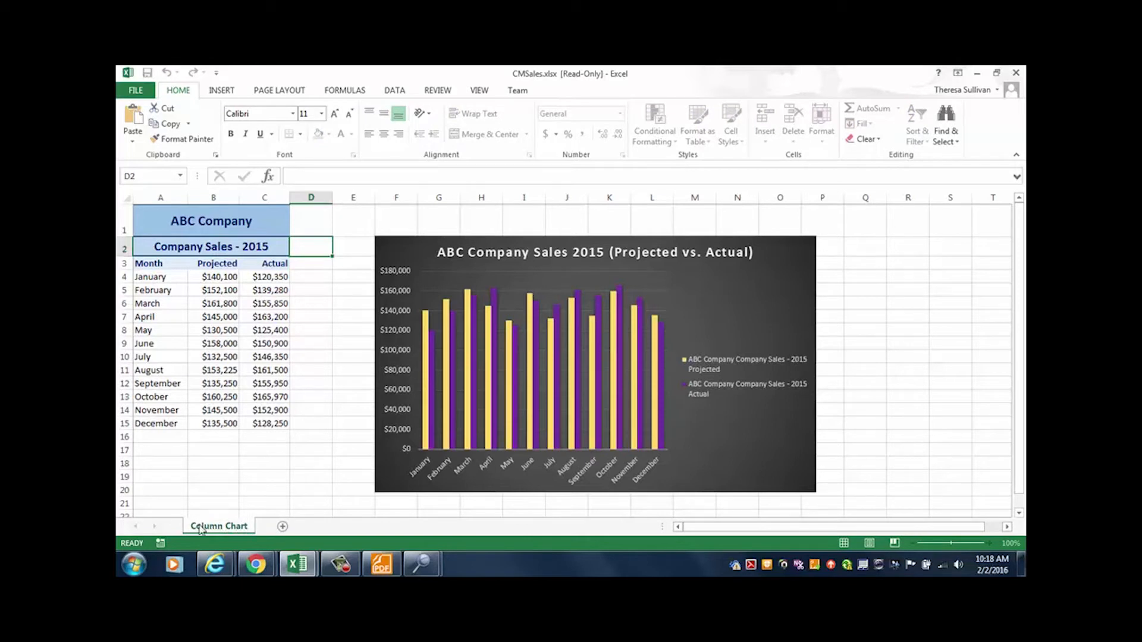
pyautogui.click(283, 526)
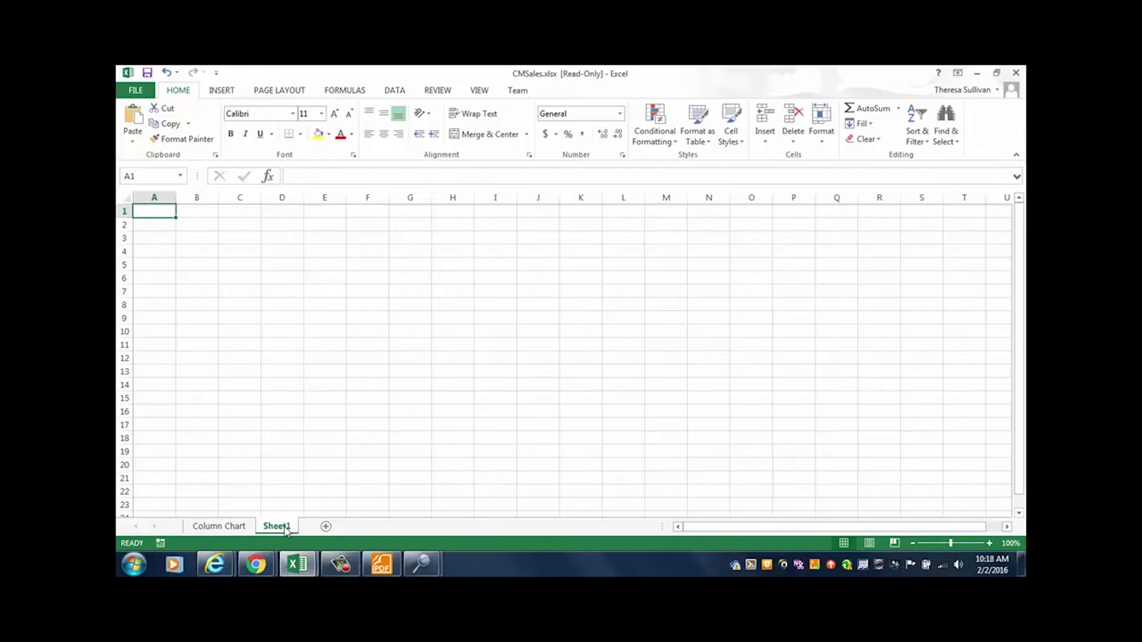
pyautogui.press('Down')
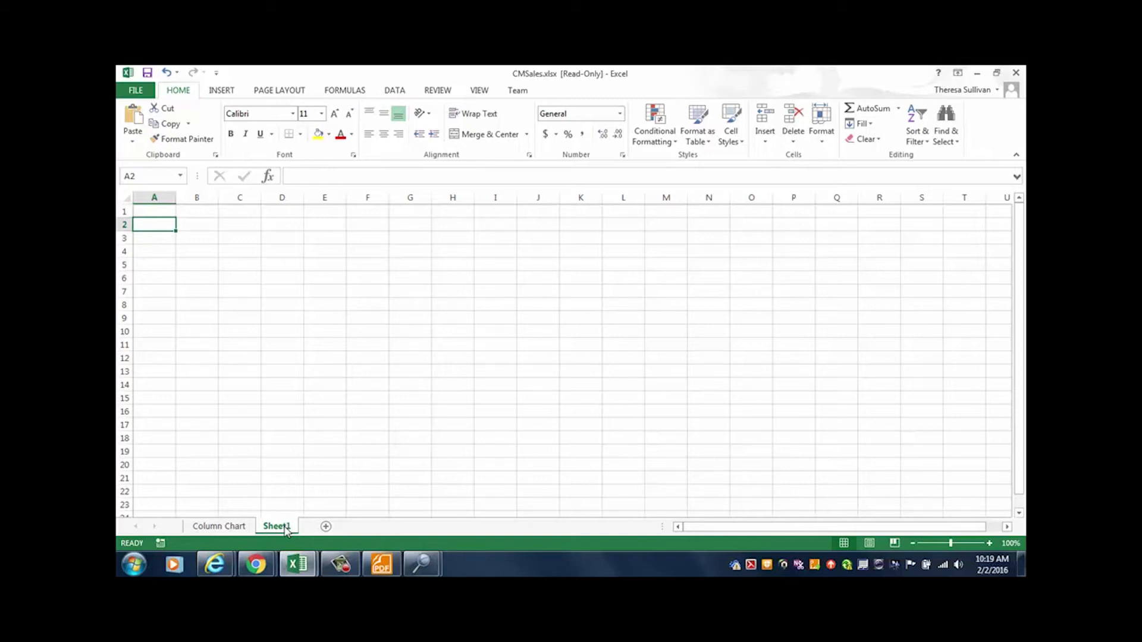
pyautogui.write('West')
pyautogui.press('Return')
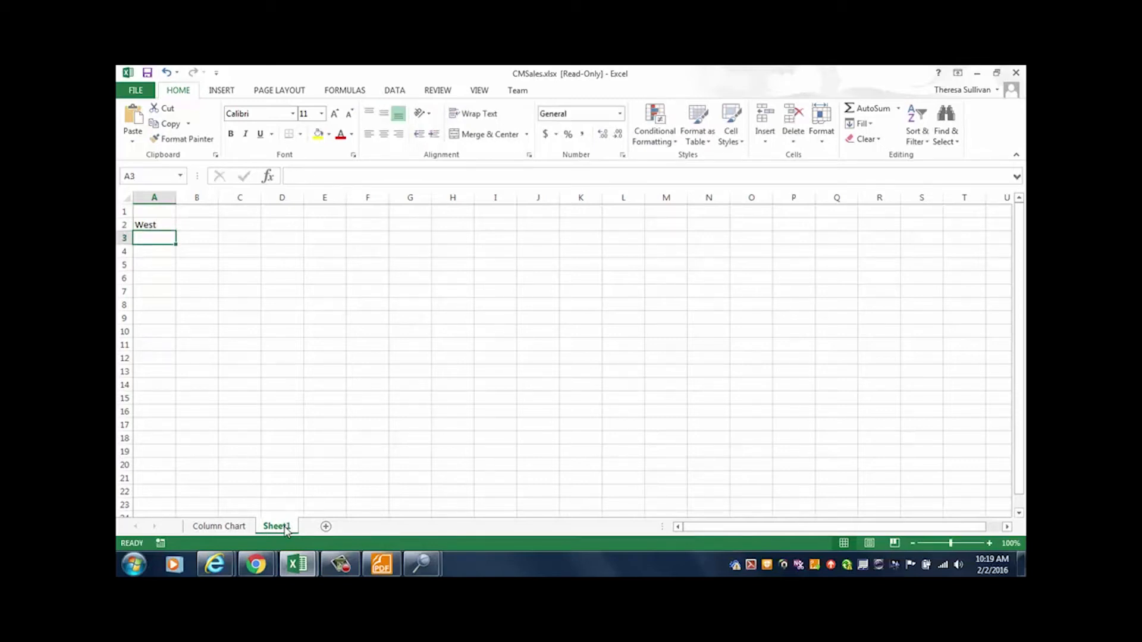
pyautogui.press('Up')
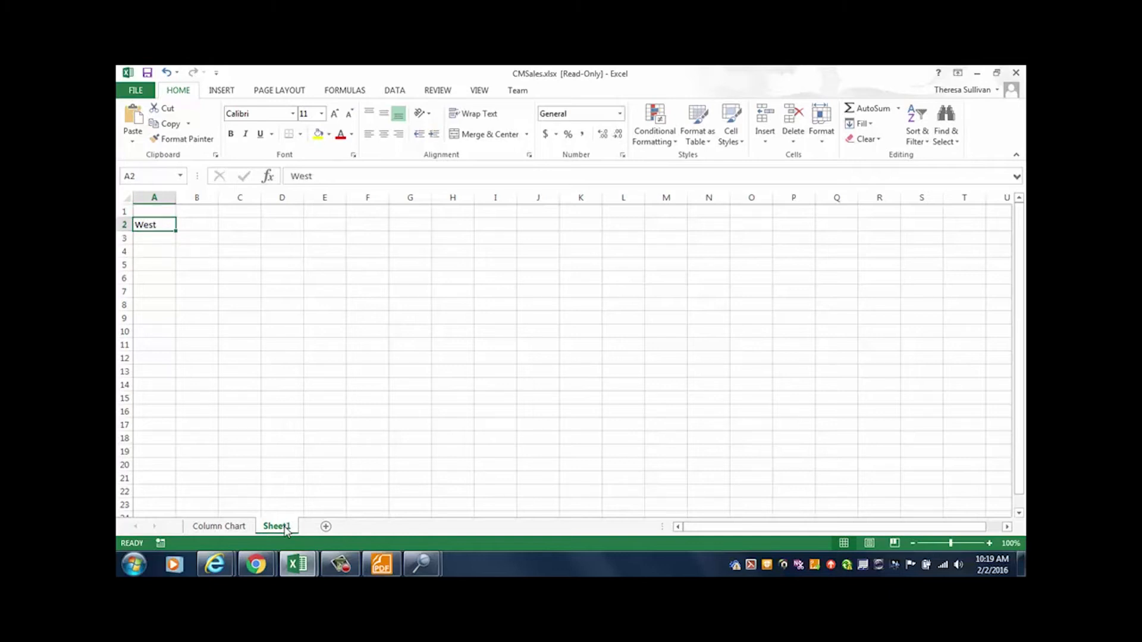
pyautogui.press('BackSpace')
# Step: Enter the headings "Data Type" in A2 and "Value" in B2 of the new sheet
pyautogui.write('Data')
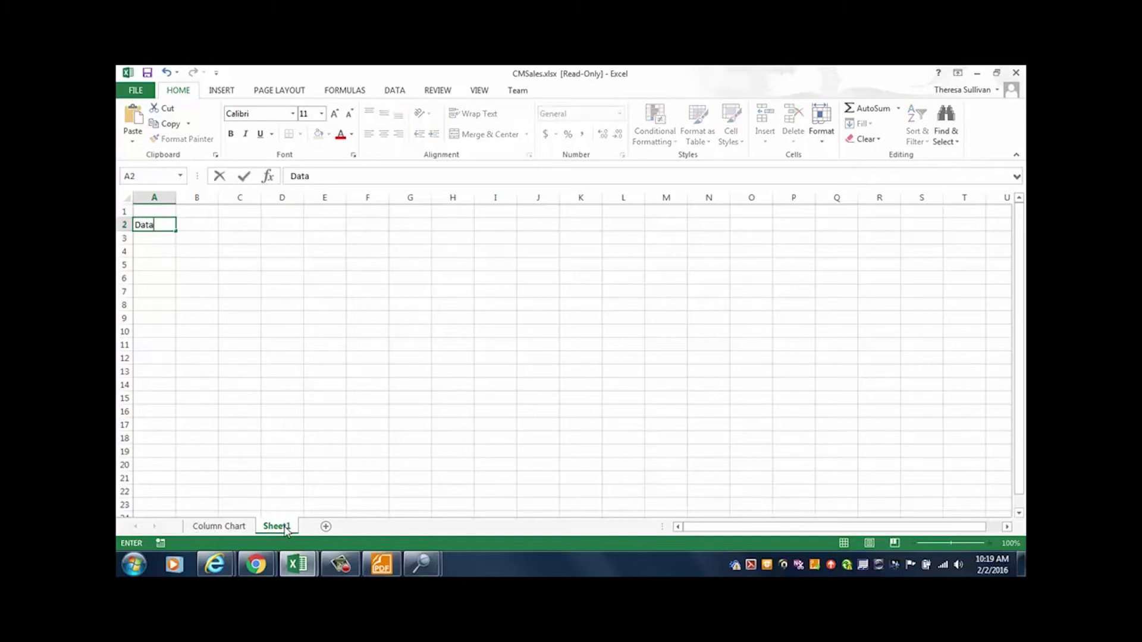
pyautogui.write(' Type')
pyautogui.press('Tab')
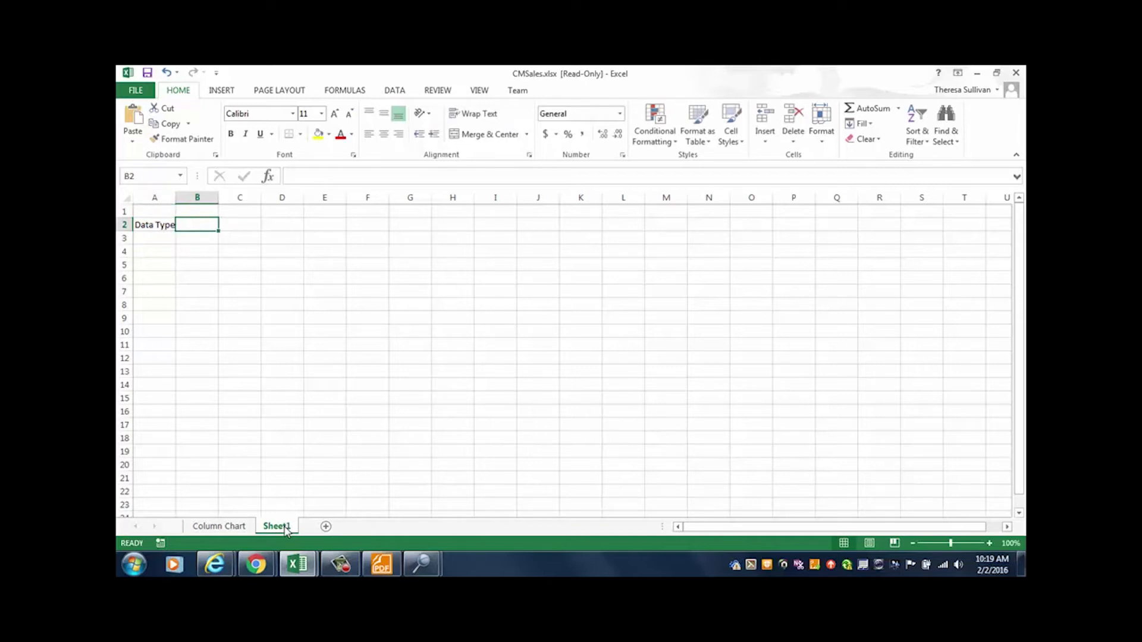
pyautogui.write('Value')
pyautogui.press('Return')
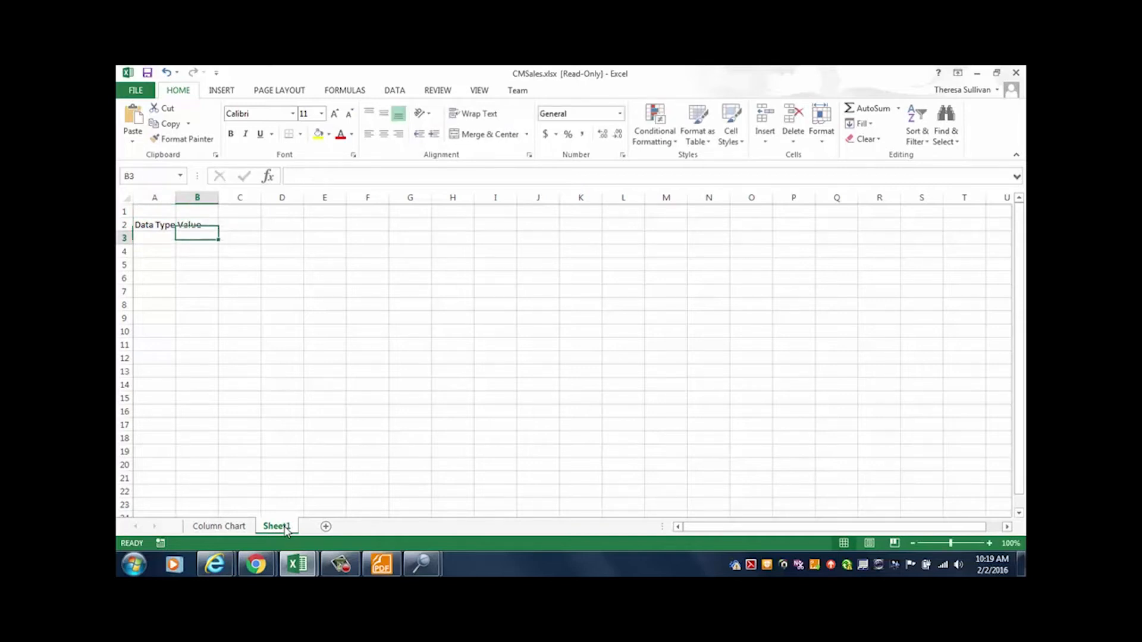
pyautogui.press('Up')
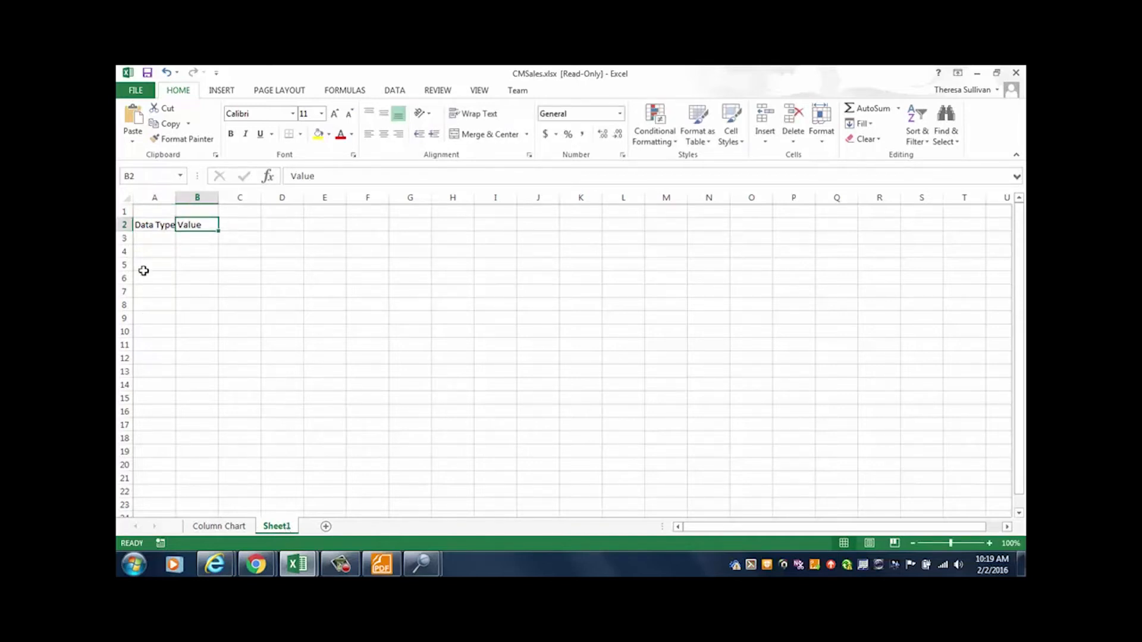
# Step: Enter the title "Preferred Method of Communication" in A1
pyautogui.click(147, 210)
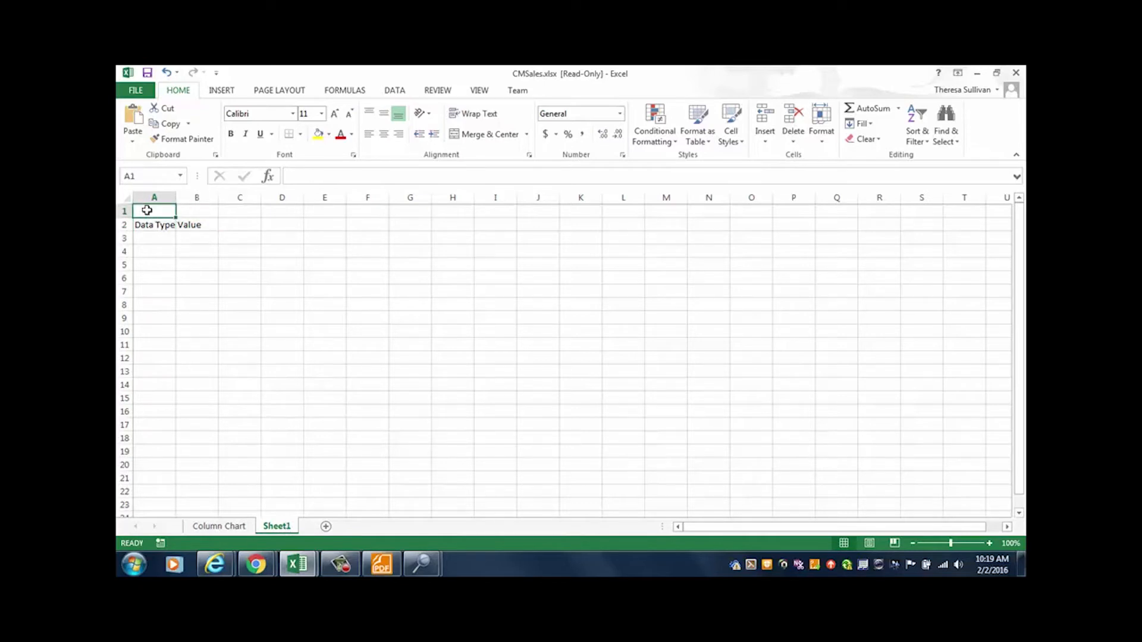
pyautogui.write('Pre')
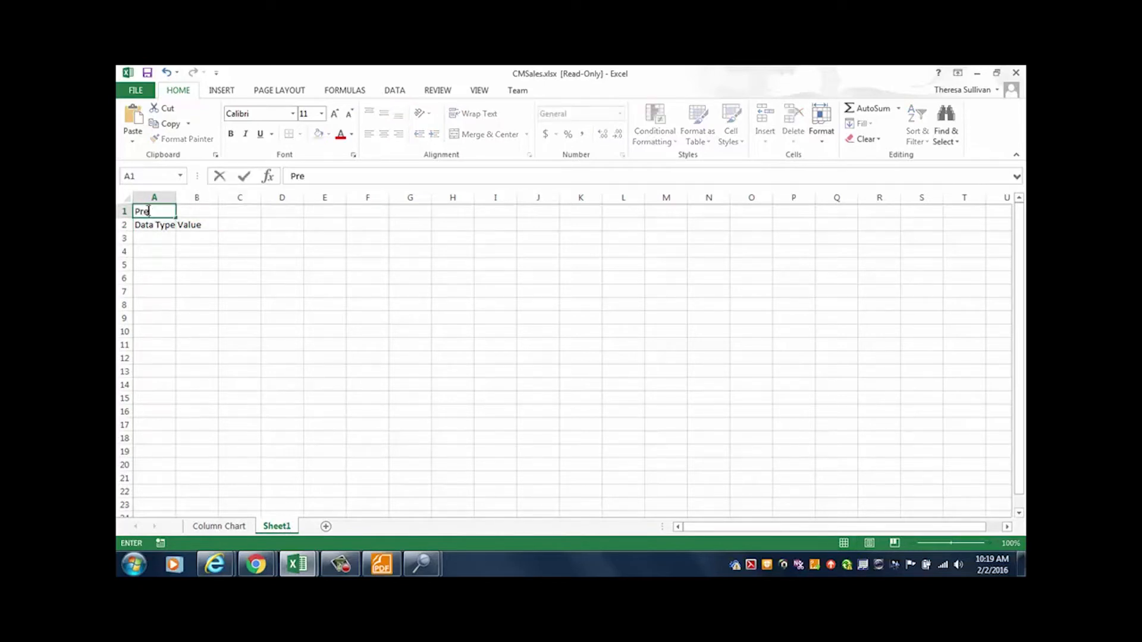
pyautogui.write('ferred Metho')
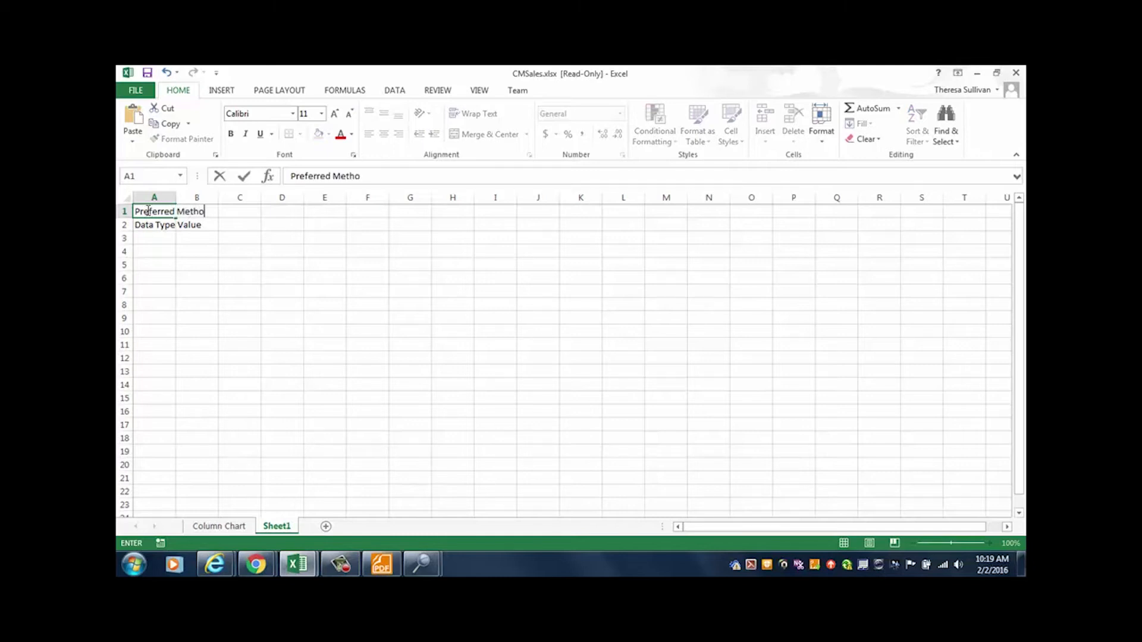
pyautogui.write('d of Communication')
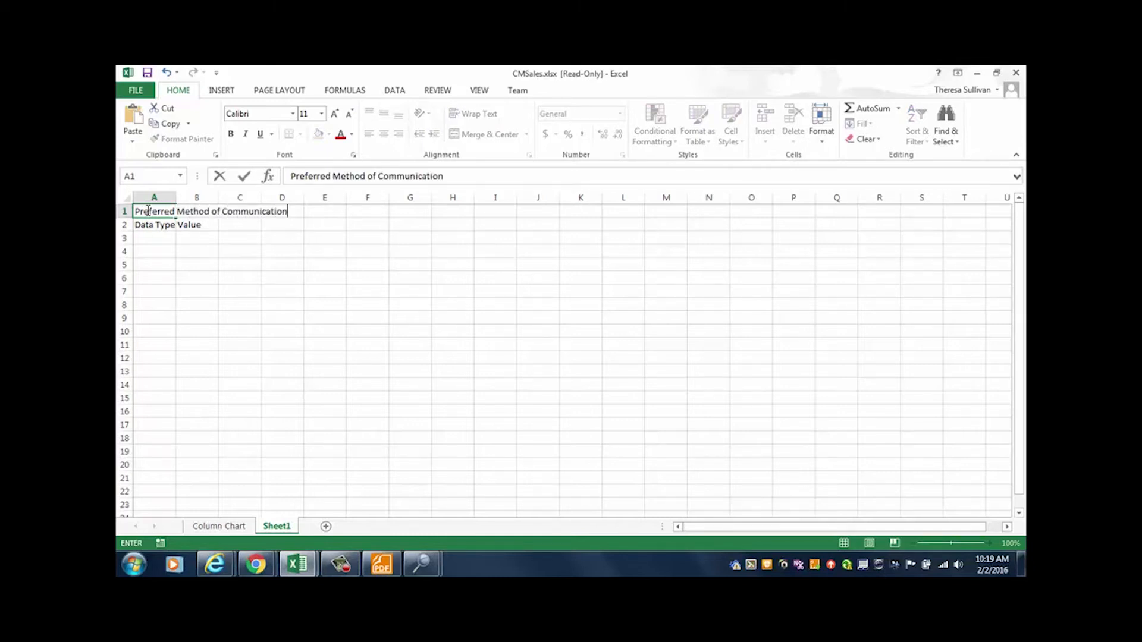
pyautogui.press('Return')
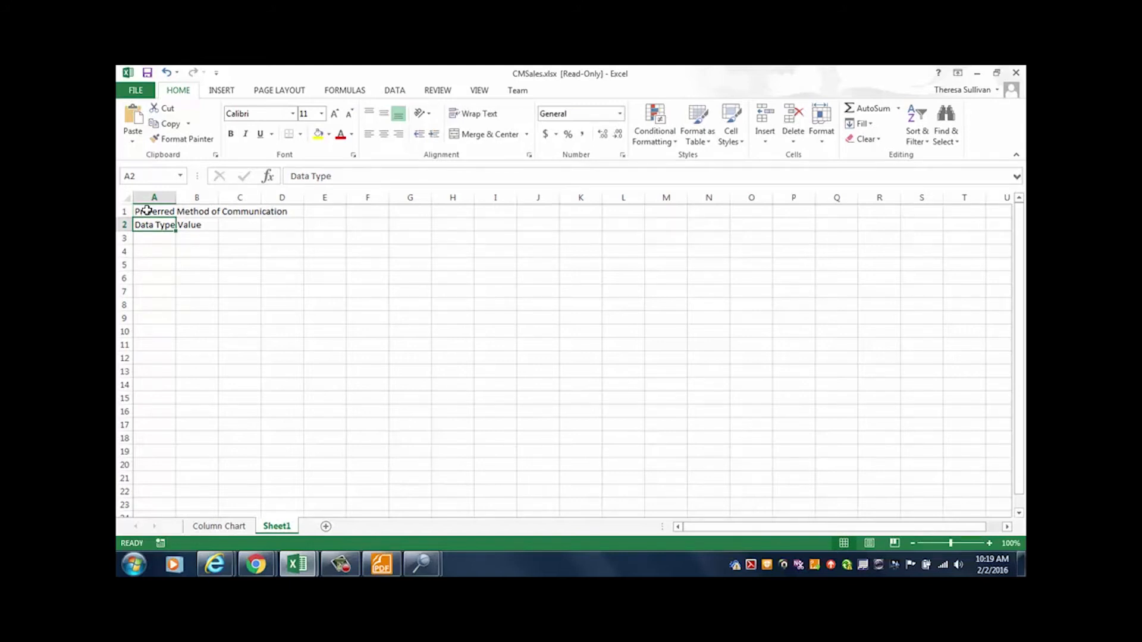
# Step: List Email, Phone, In Person and Social Media in A3:A6, and fit column A's width to its contents
pyautogui.press('Return')
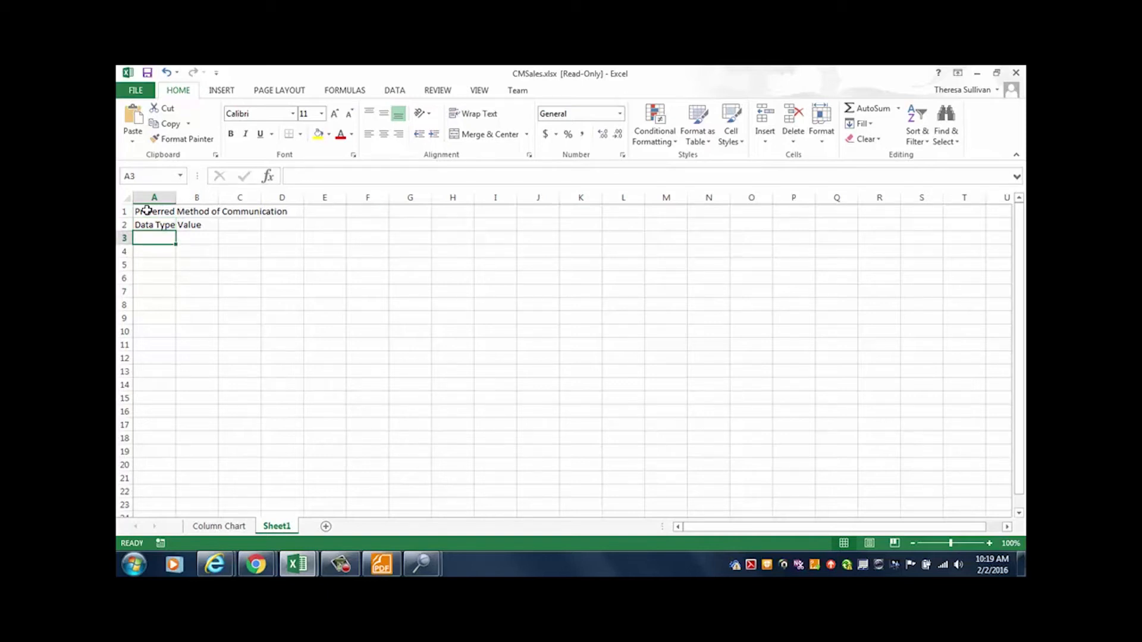
pyautogui.write('Email')
pyautogui.press('Return')
pyautogui.write('PO')
pyautogui.press('BackSpace')
pyautogui.write('hone')
pyautogui.press('Return')
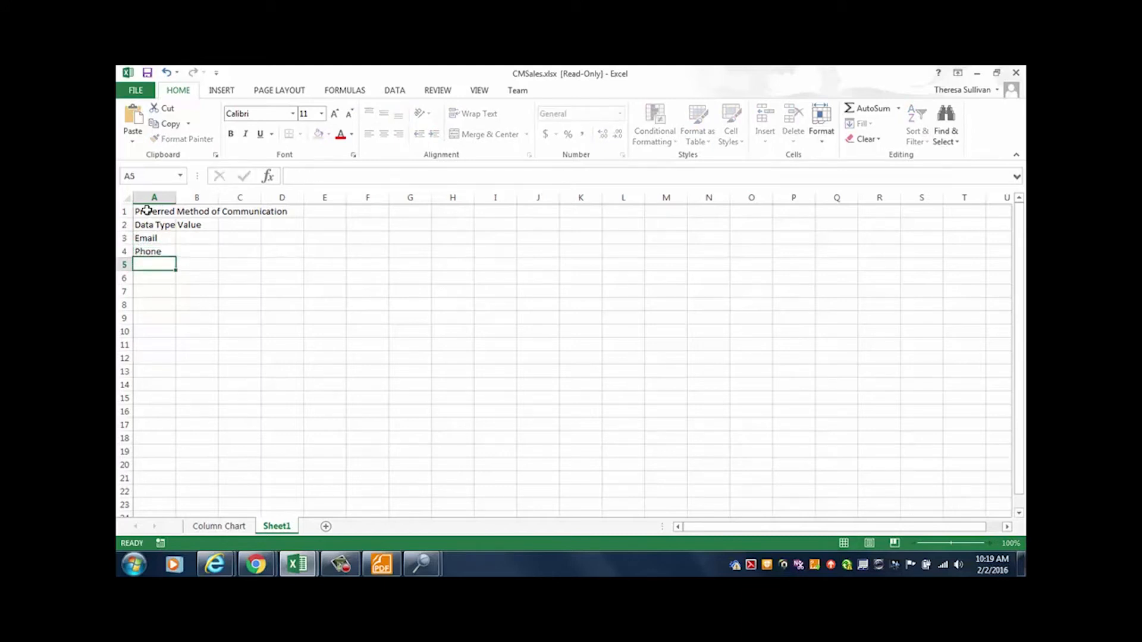
pyautogui.write('In')
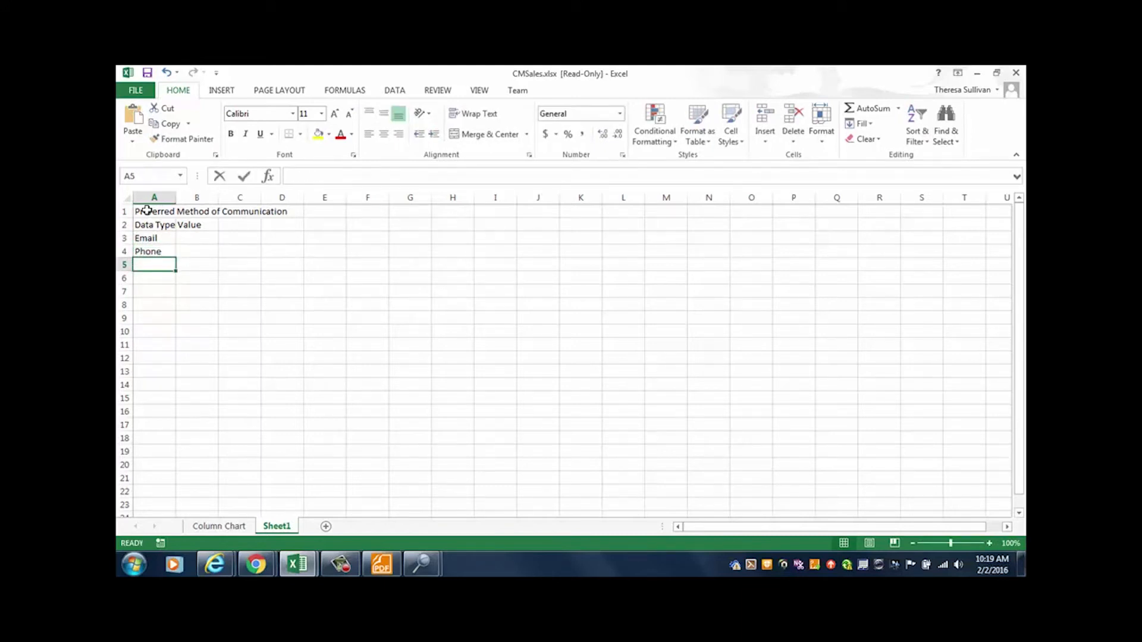
pyautogui.write(' Person')
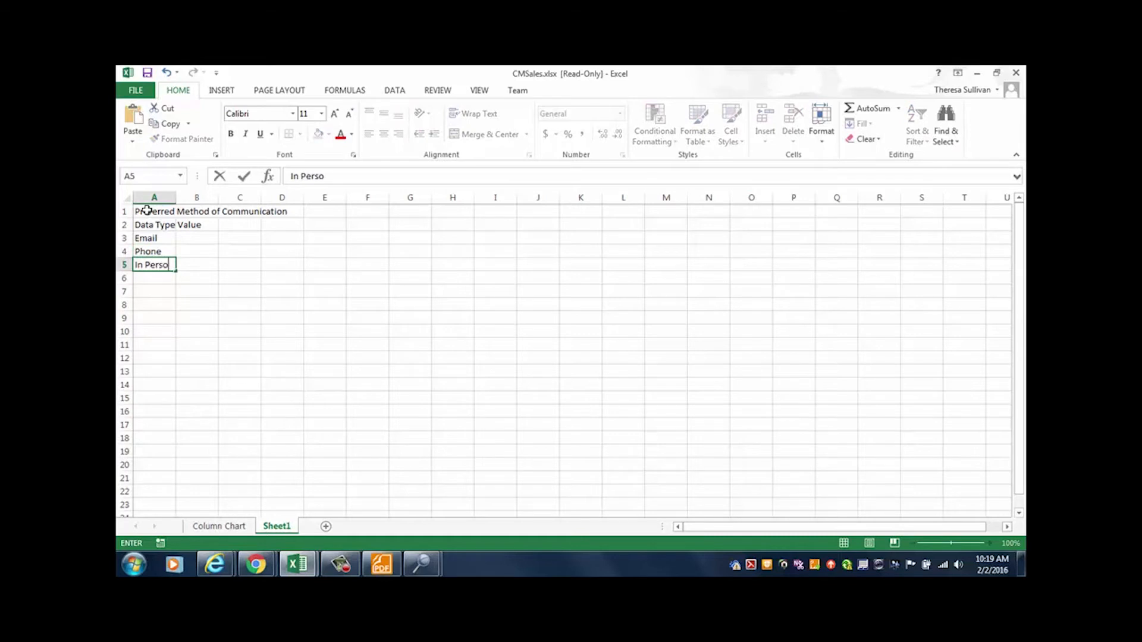
pyautogui.press('Return')
pyautogui.write('Social Media')
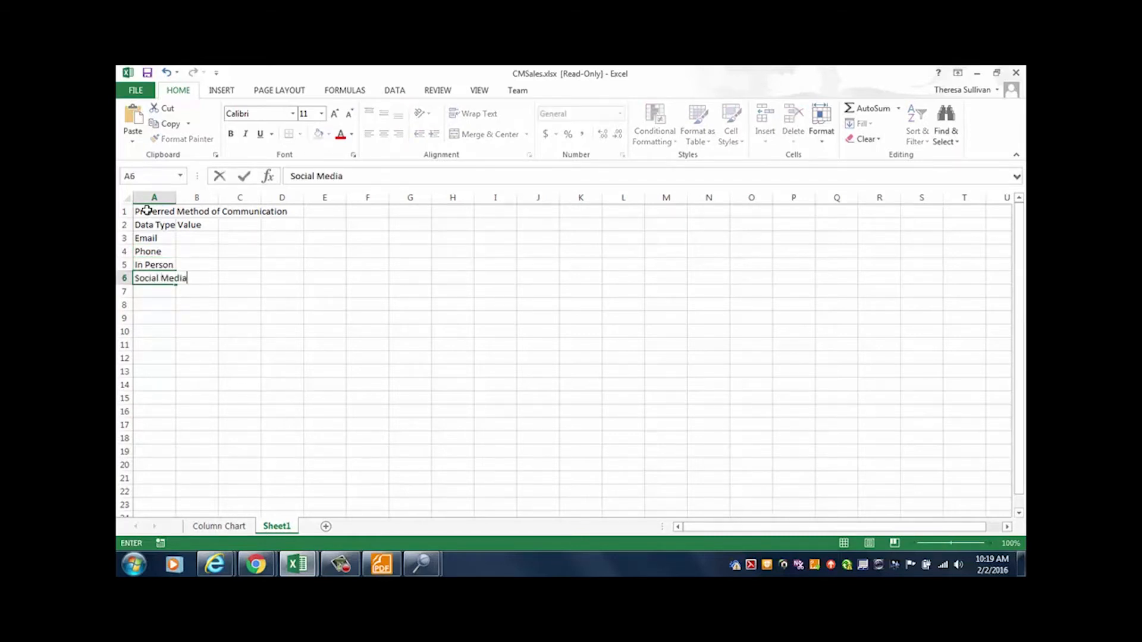
pyautogui.press('Return')
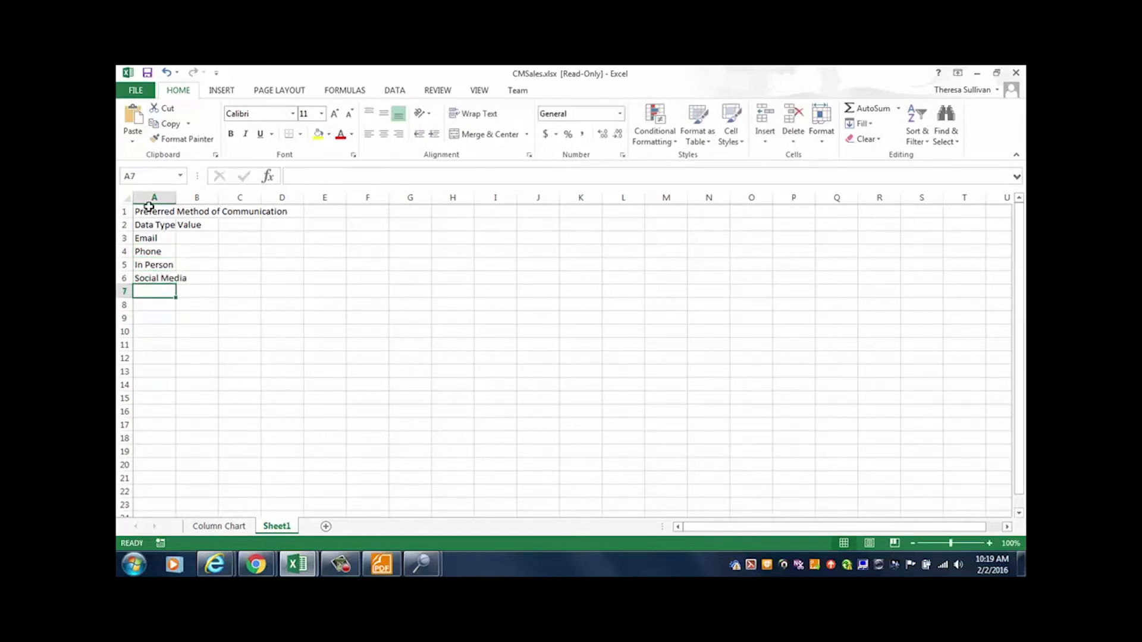
pyautogui.doubleClick(176, 197)
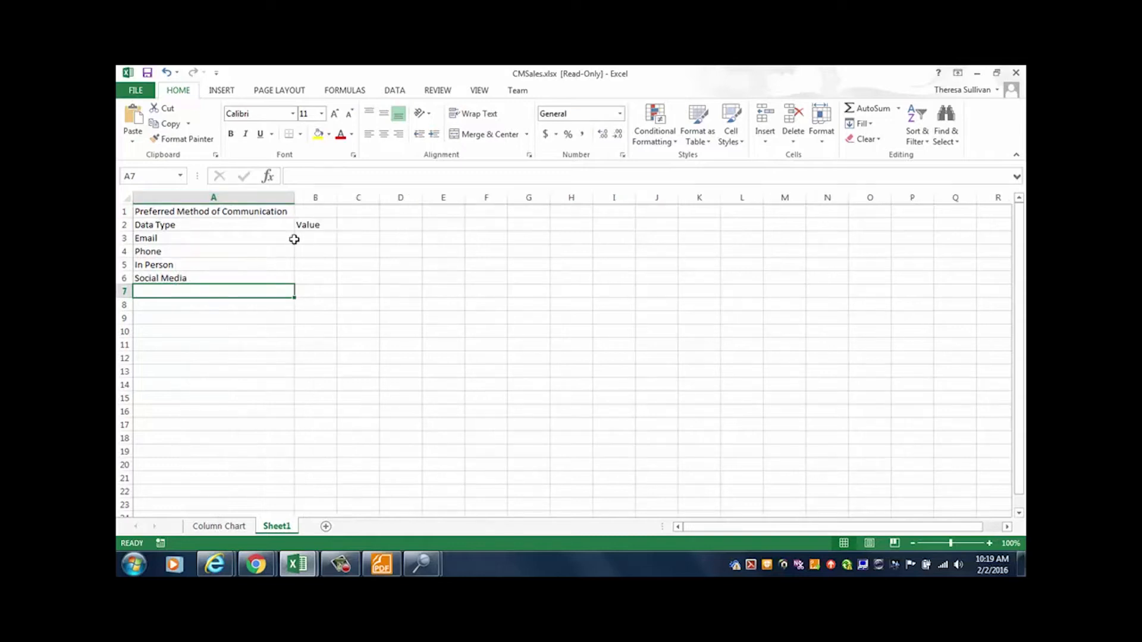
# Step: Enter the values 547 for Email in B3 and 385 for Phone in B4
pyautogui.click(320, 235)
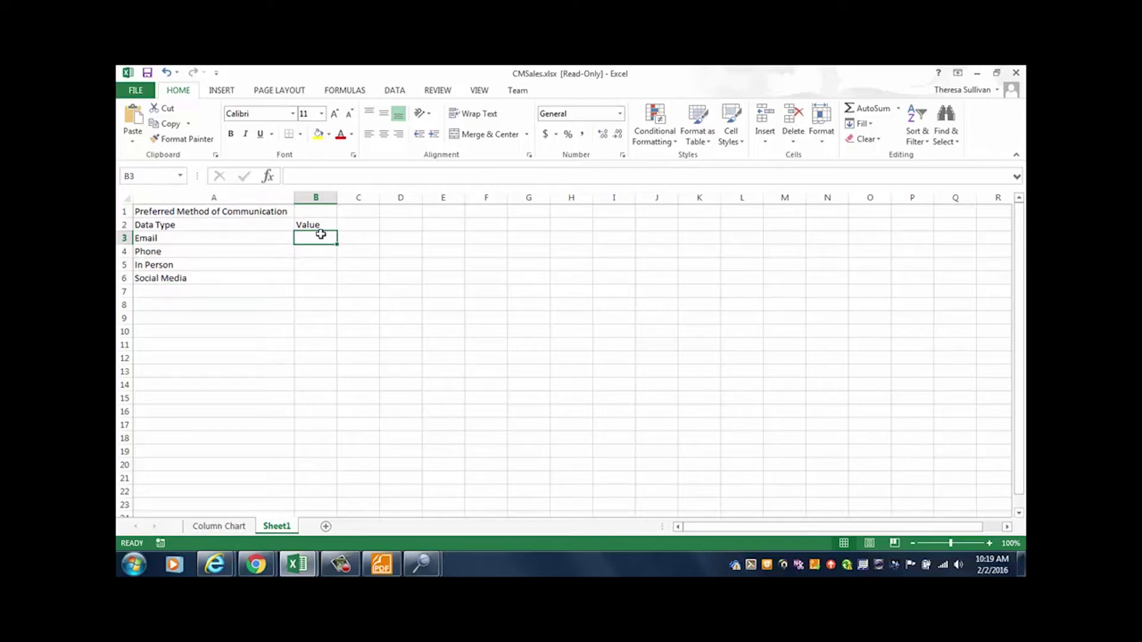
pyautogui.write('547')
pyautogui.press('Return')
pyautogui.write('8')
pyautogui.press('BackSpace')
pyautogui.write('38')
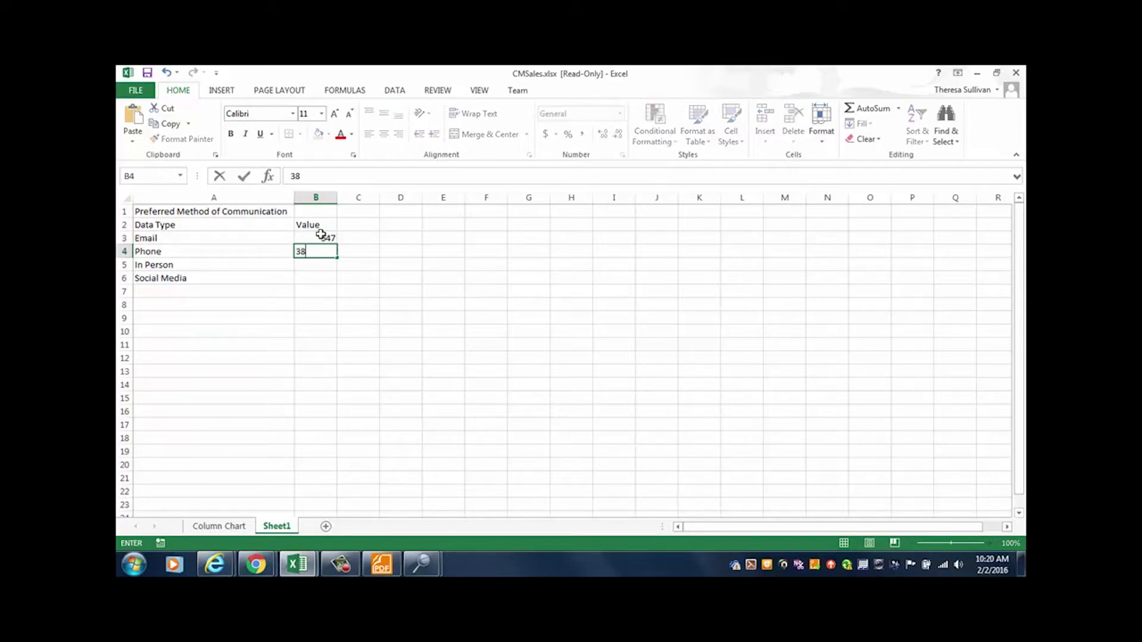
pyautogui.write('5')
pyautogui.press('Return')
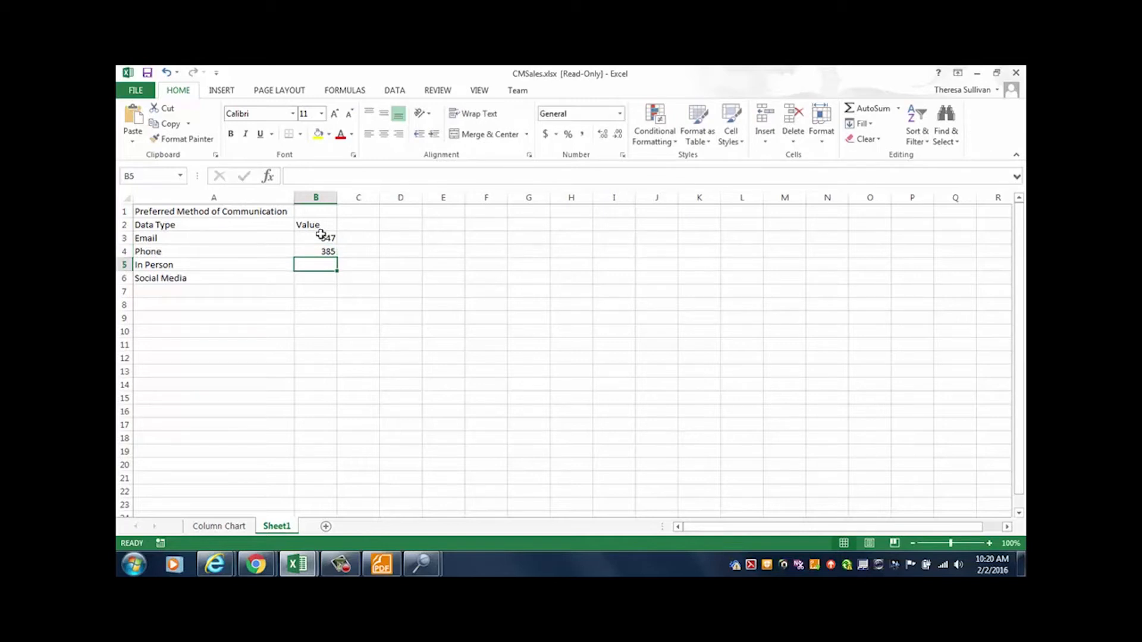
# Step: Enter 457 for In Person in B5 and 289 for Social Media in B6, and total the values with AutoSum in B7
pyautogui.write('3')
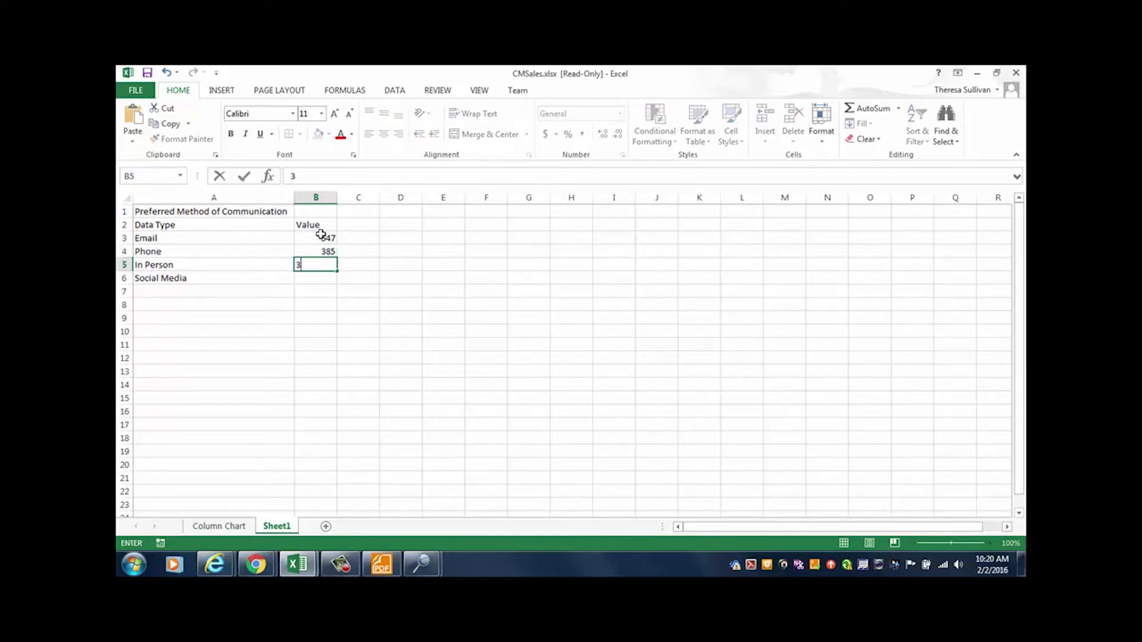
pyautogui.press('BackSpace')
pyautogui.write('457')
pyautogui.press('Return')
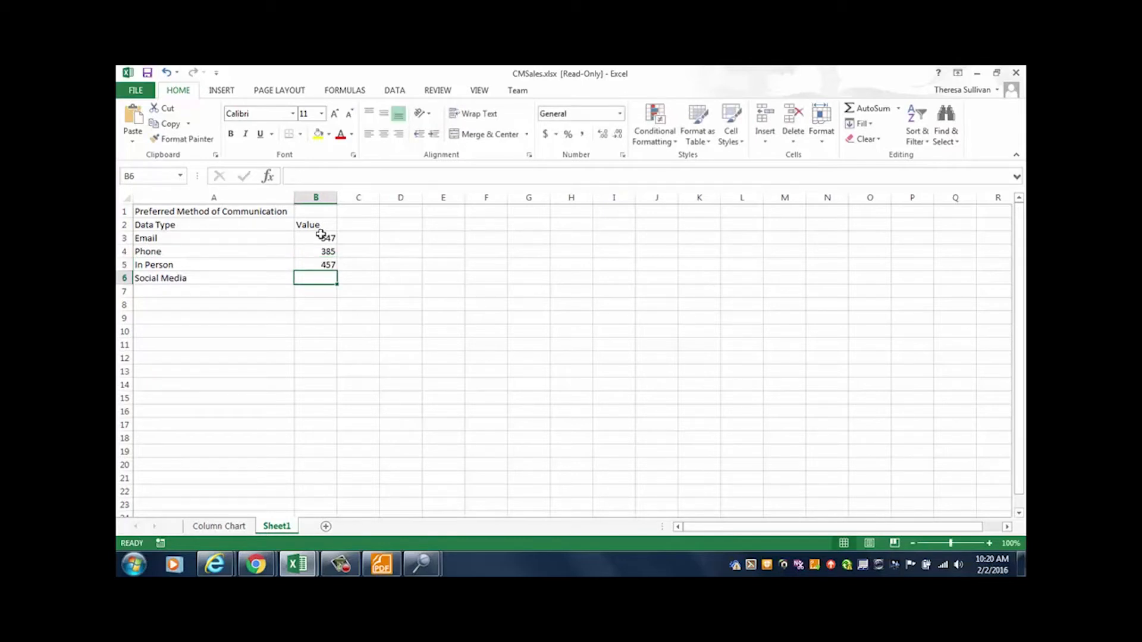
pyautogui.write('2')
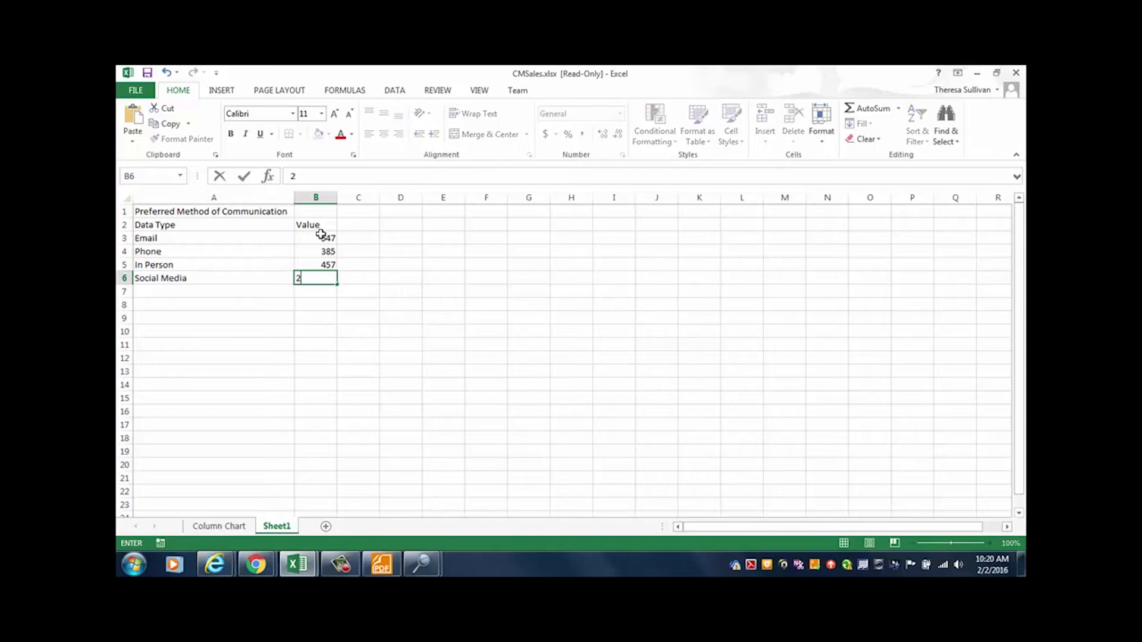
pyautogui.write('89')
pyautogui.press('Return')
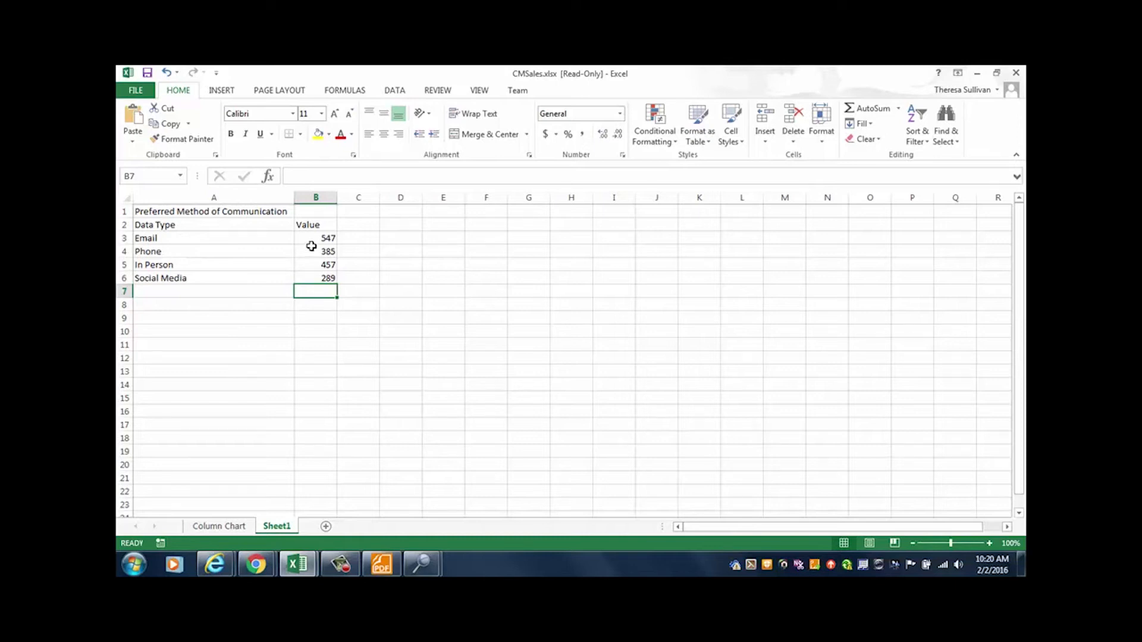
pyautogui.click(875, 113)
pyautogui.press('Return')
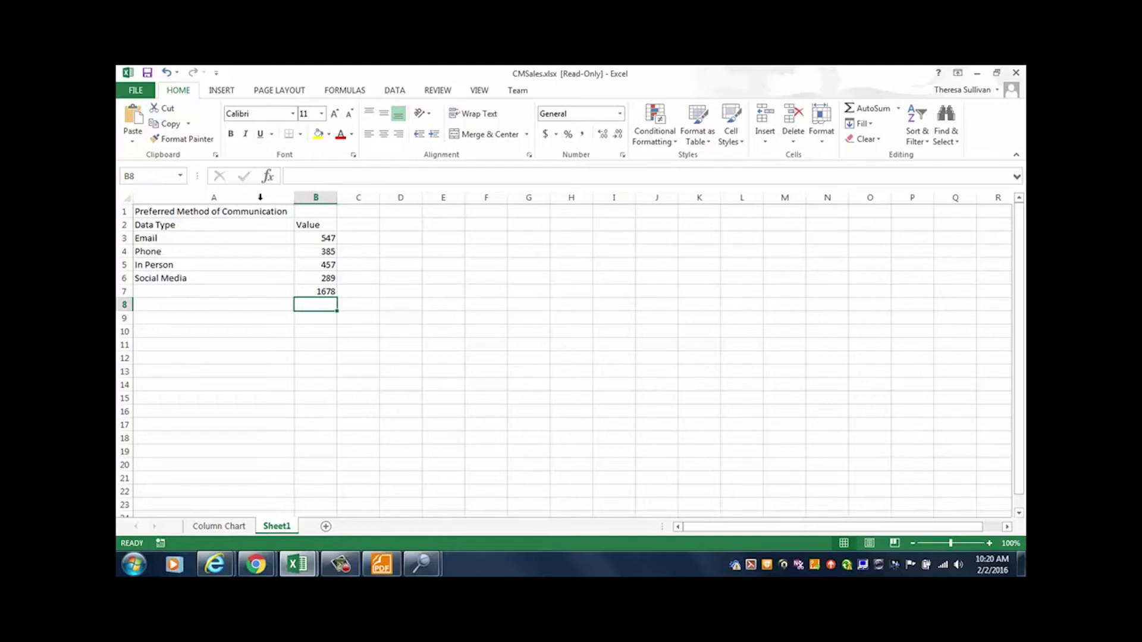
# Step: Insert a doughnut chart from the communication data in A2:B6, leaving out the title and total rows
pyautogui.click(257, 226)
pyautogui.click(220, 91)
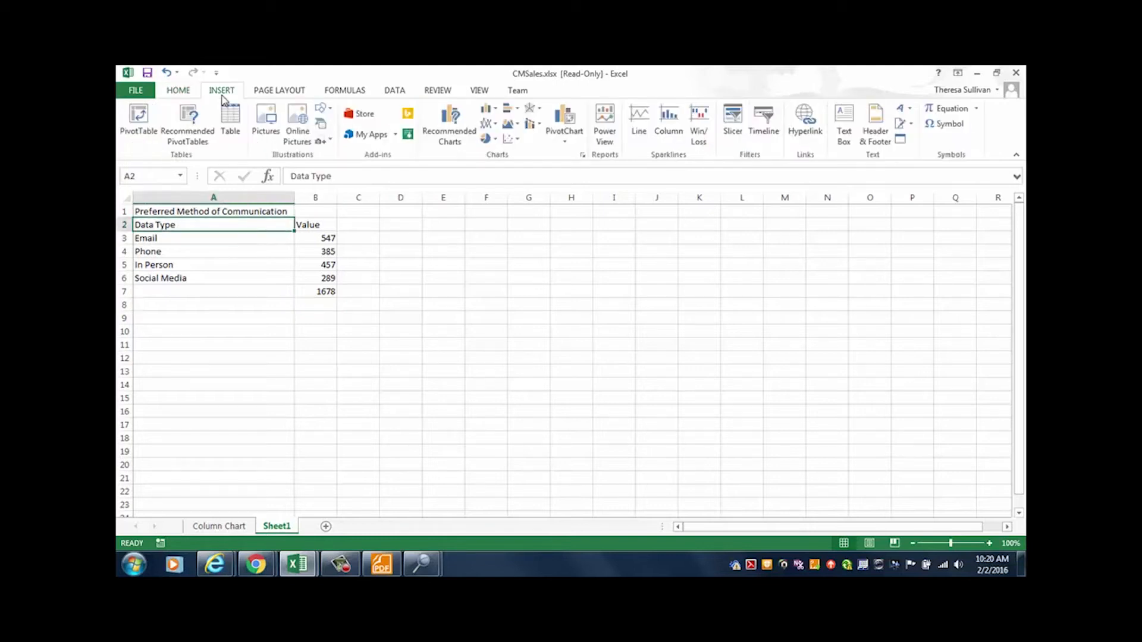
pyautogui.click(495, 139)
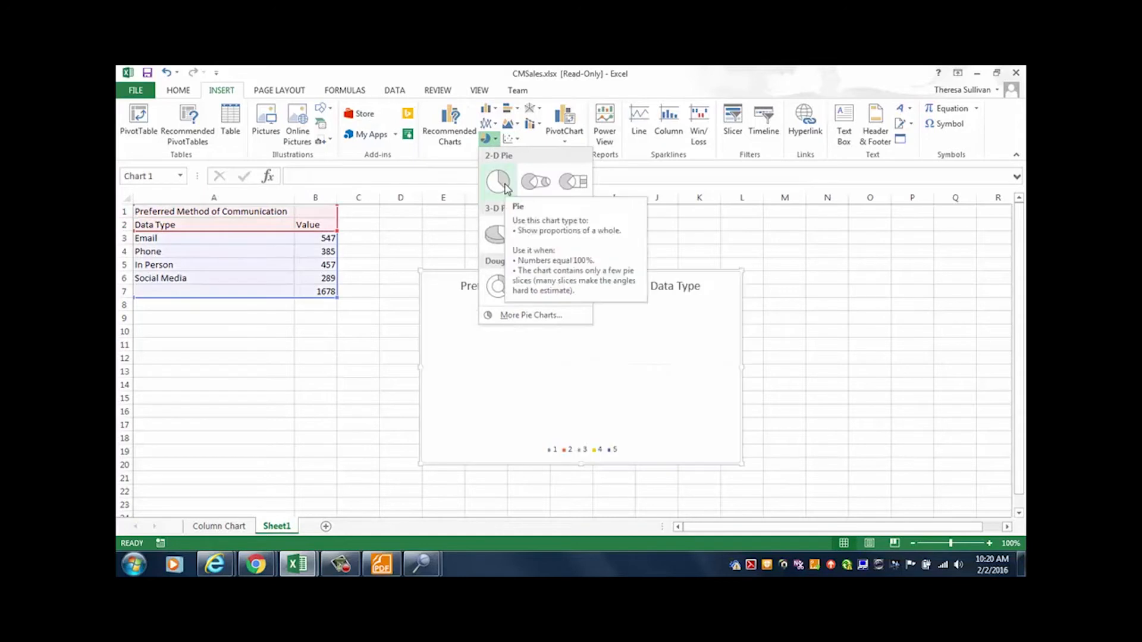
pyautogui.click(276, 225)
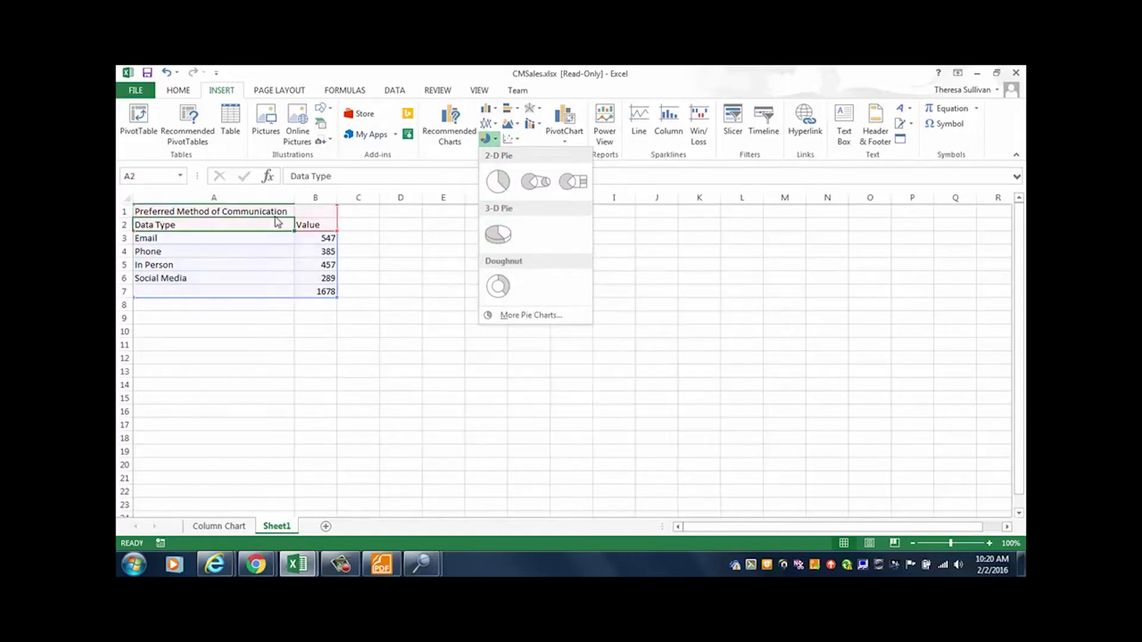
pyautogui.moveTo(229, 224); pyautogui.dragTo(326, 276)
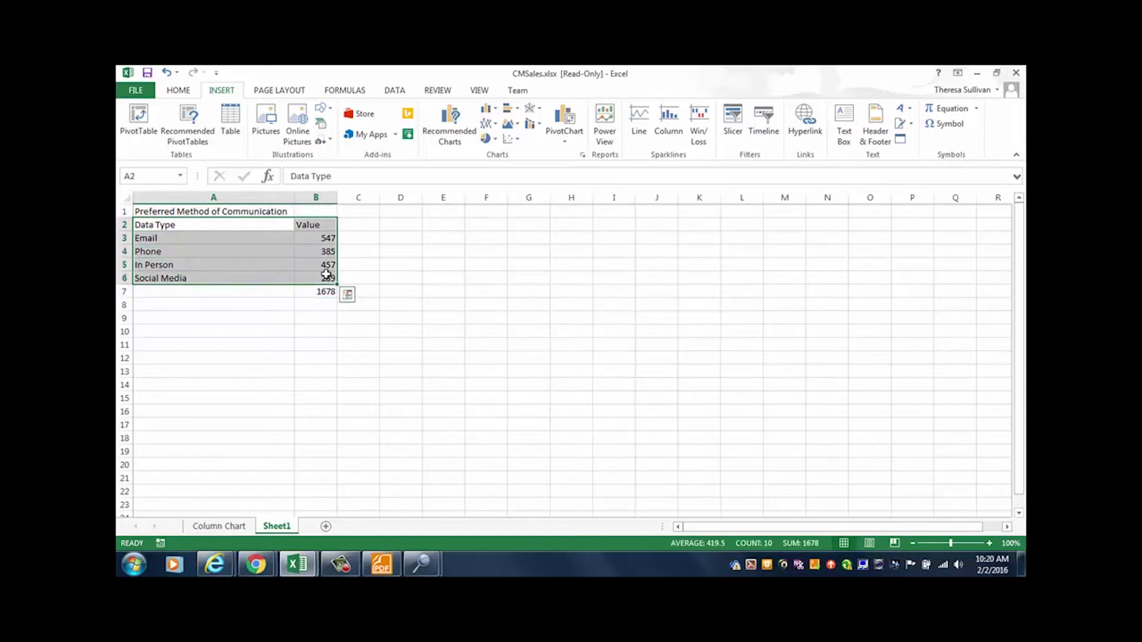
pyautogui.click(488, 139)
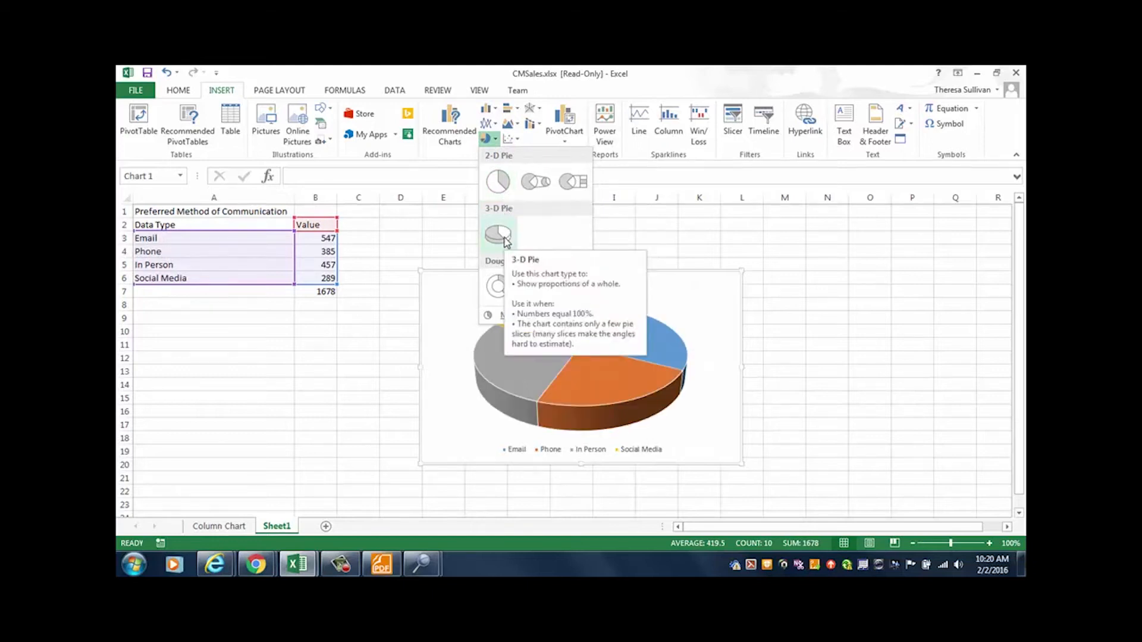
pyautogui.click(498, 286)
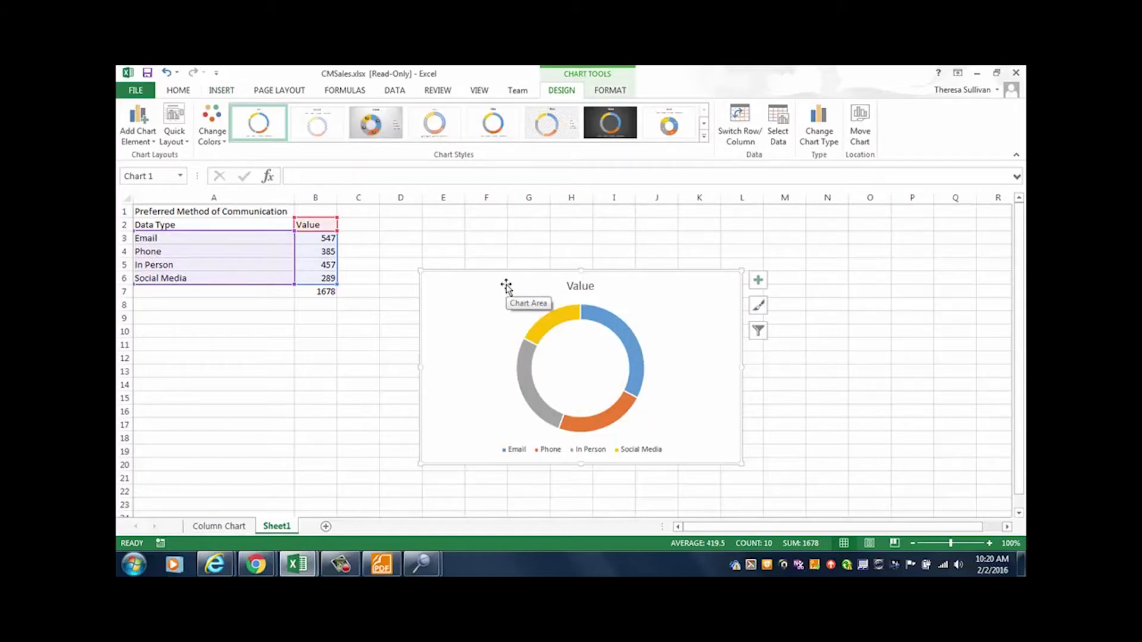
# Step: Apply the quick layout that labels each doughnut segment with its category name and percentage and has no legend
pyautogui.moveTo(616, 339)
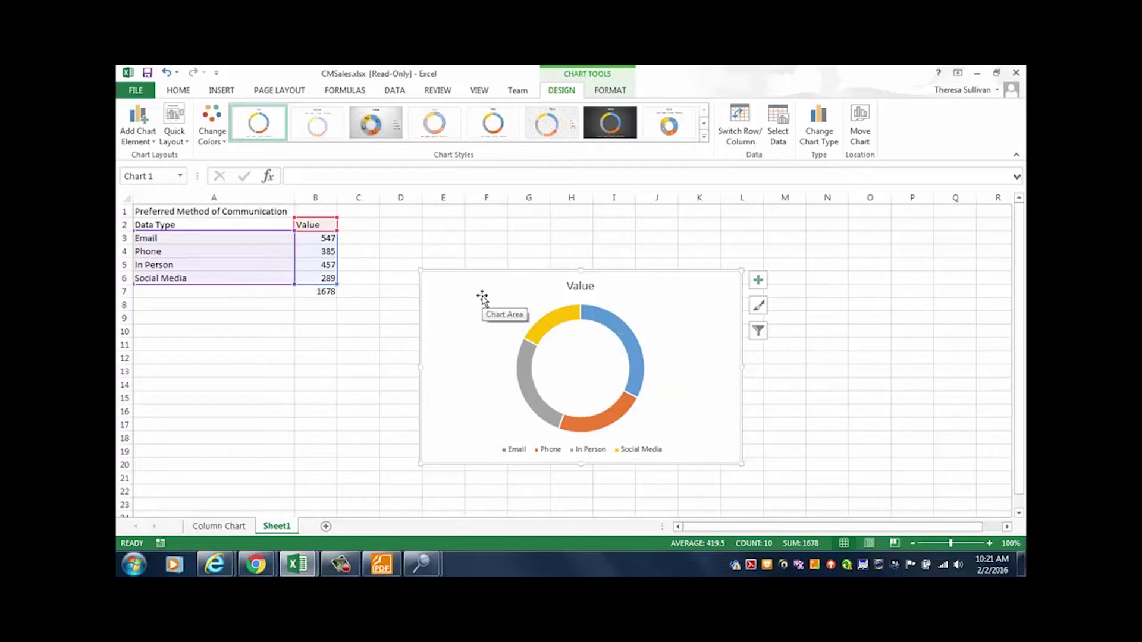
pyautogui.moveTo(556, 417)
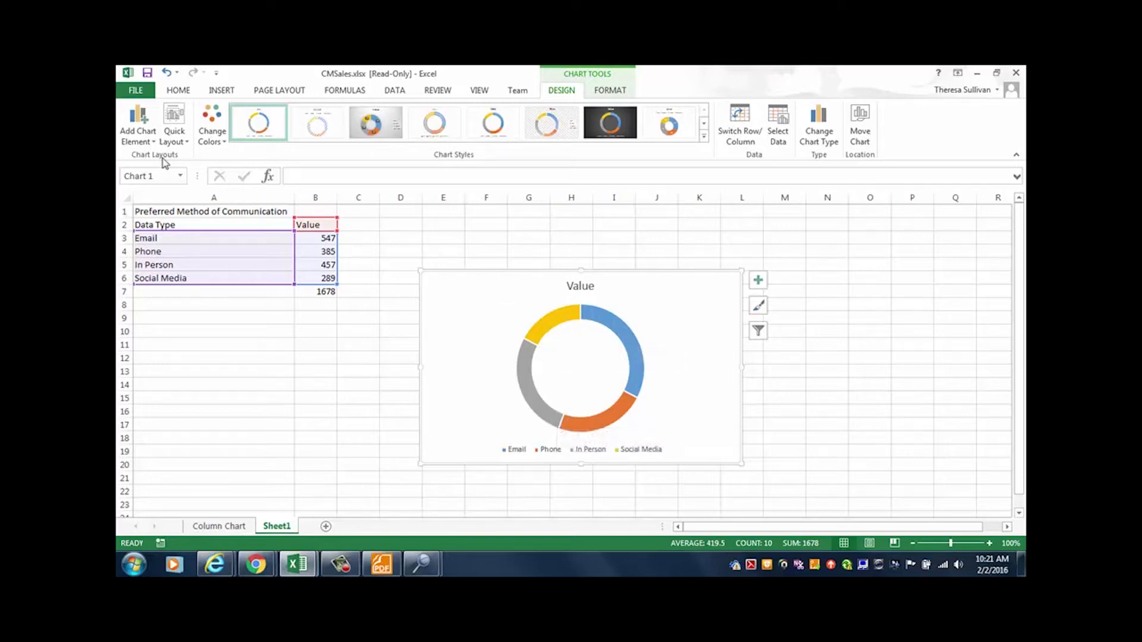
pyautogui.click(174, 143)
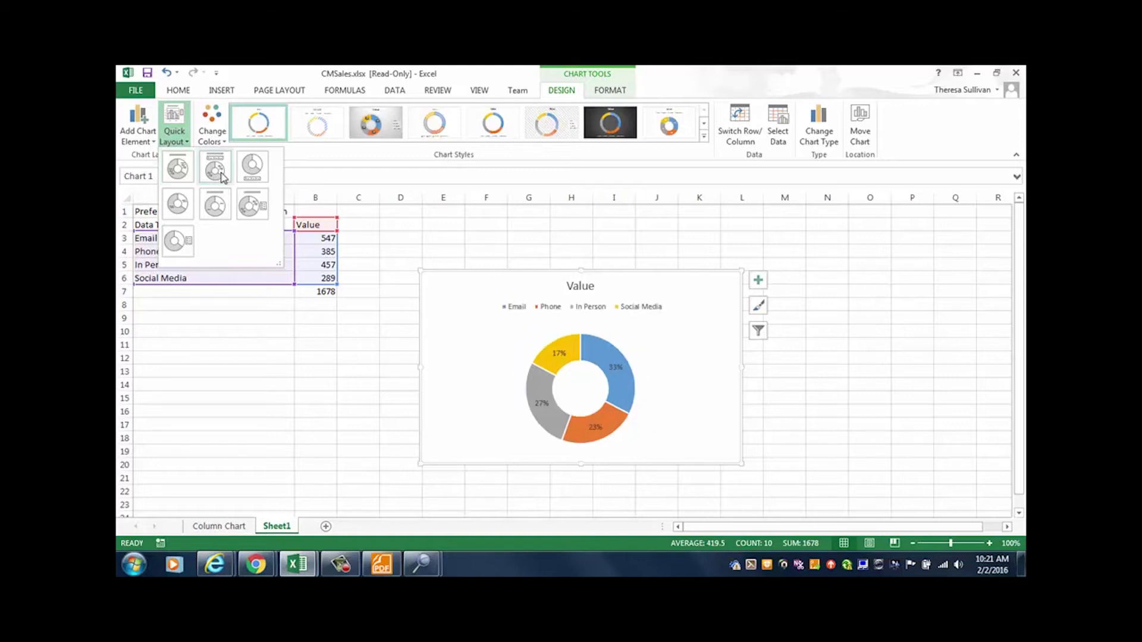
pyautogui.click(172, 177)
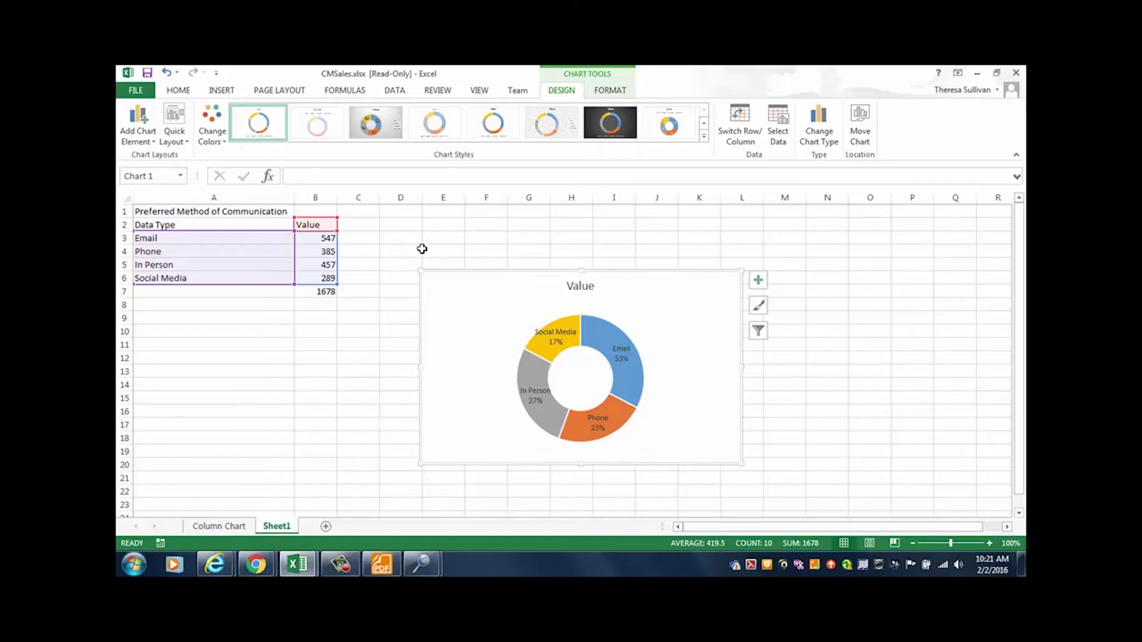
# Step: Replace the chart title with "Preferred Method of Communication by Type" and a second line "(n=1678)"
pyautogui.click(589, 288)
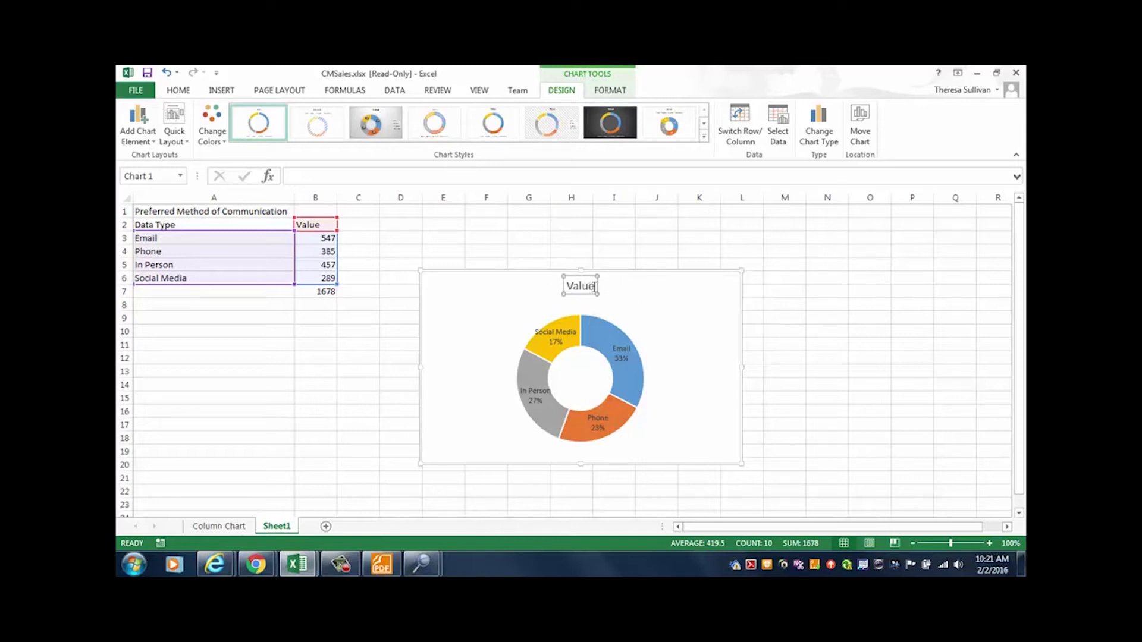
pyautogui.moveTo(595, 287); pyautogui.dragTo(560, 288)
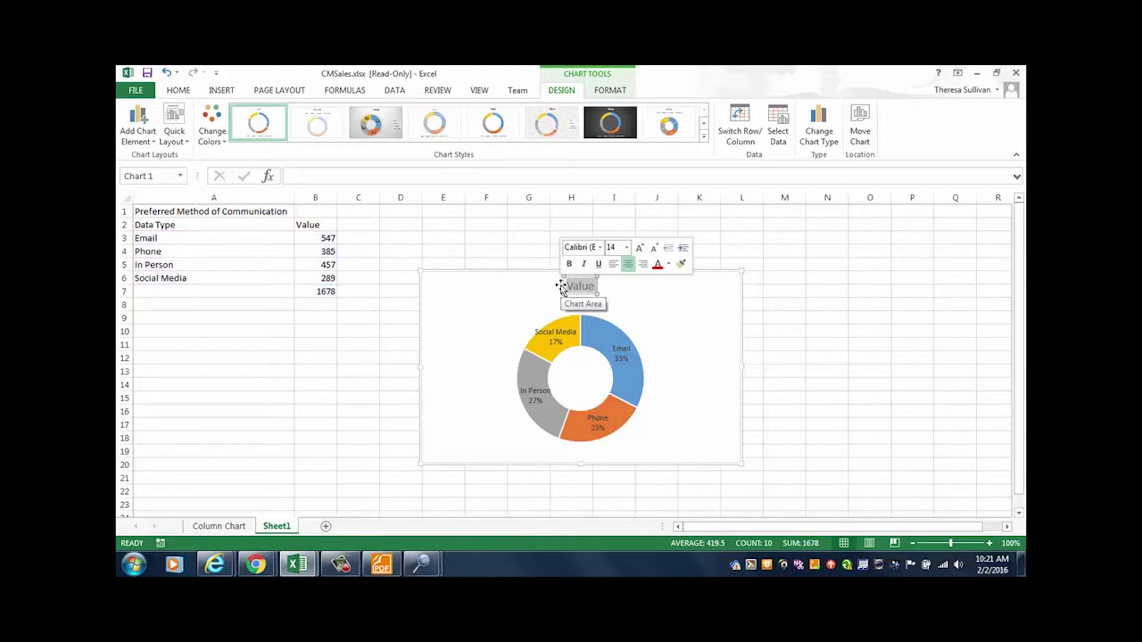
pyautogui.write('Preferred Method of Communication')
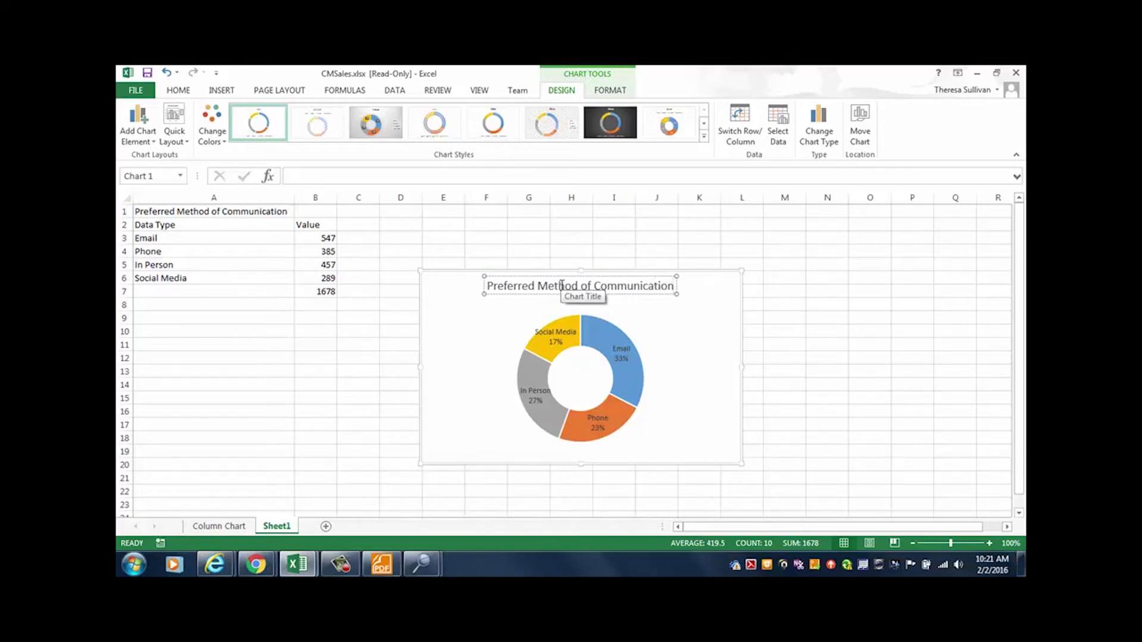
pyautogui.write(' by')
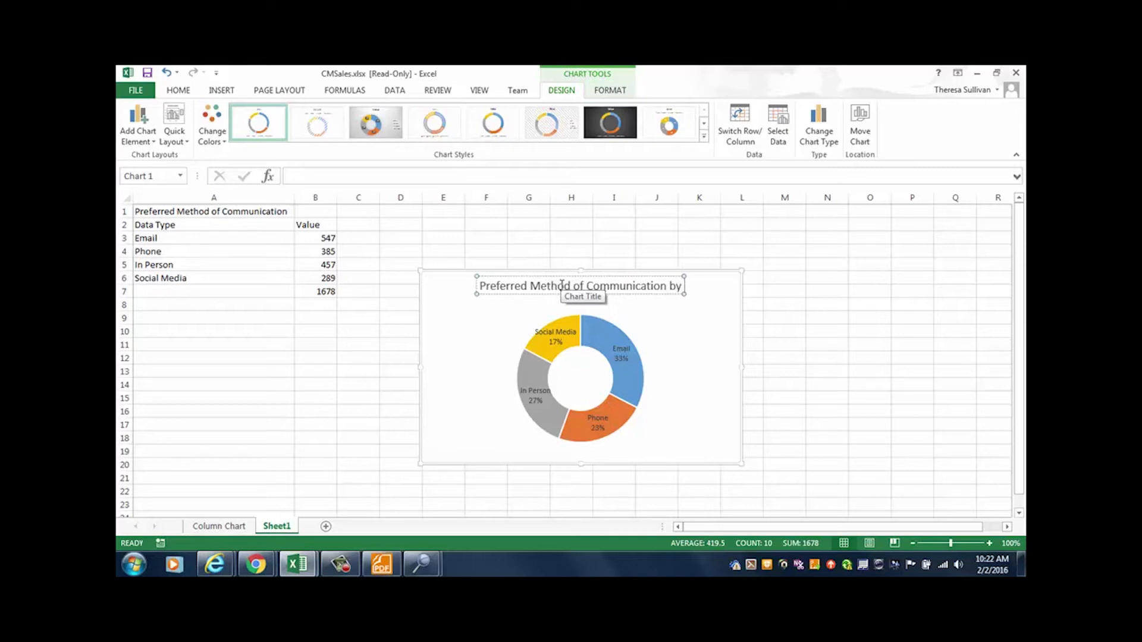
pyautogui.write(' Type (')
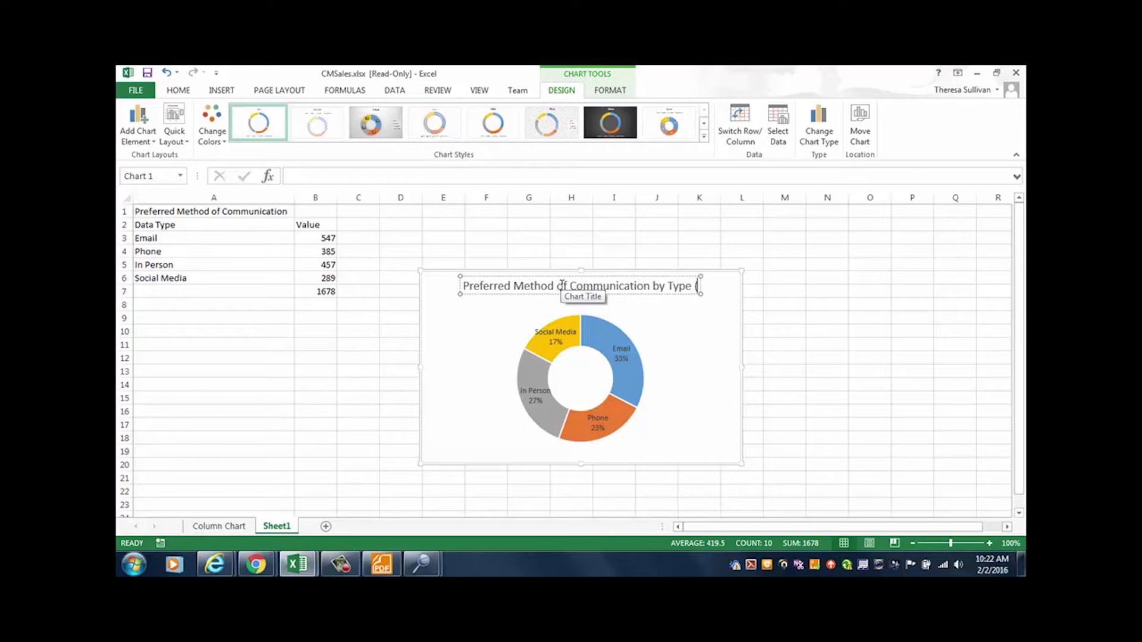
pyautogui.press('BackSpace')
pyautogui.press('BackSpace')
pyautogui.press('Escape')
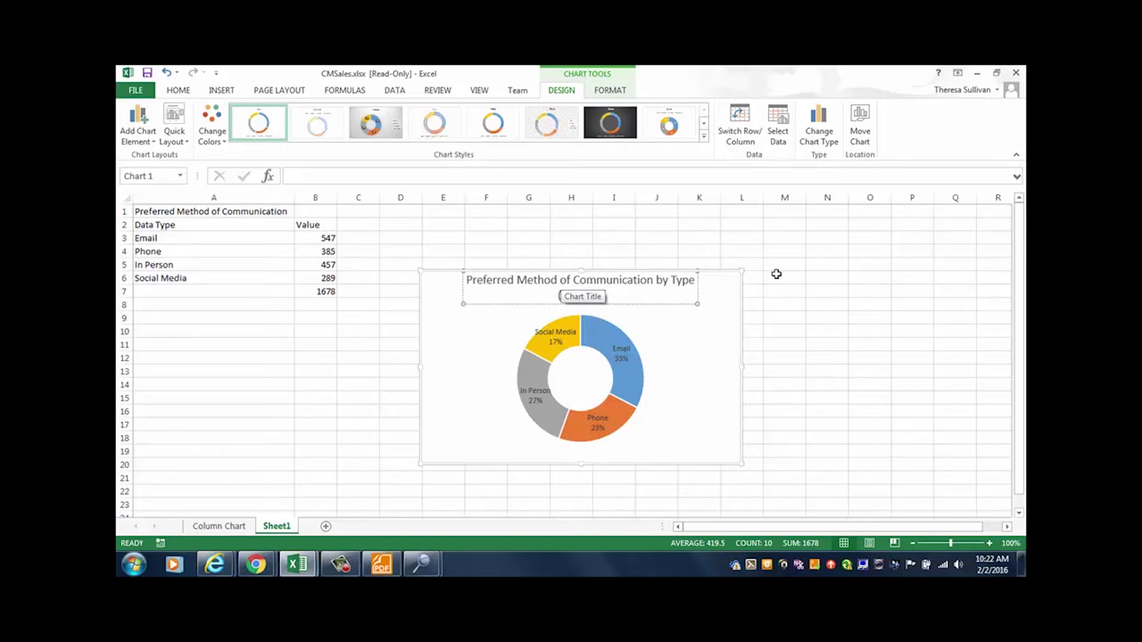
pyautogui.click(895, 307)
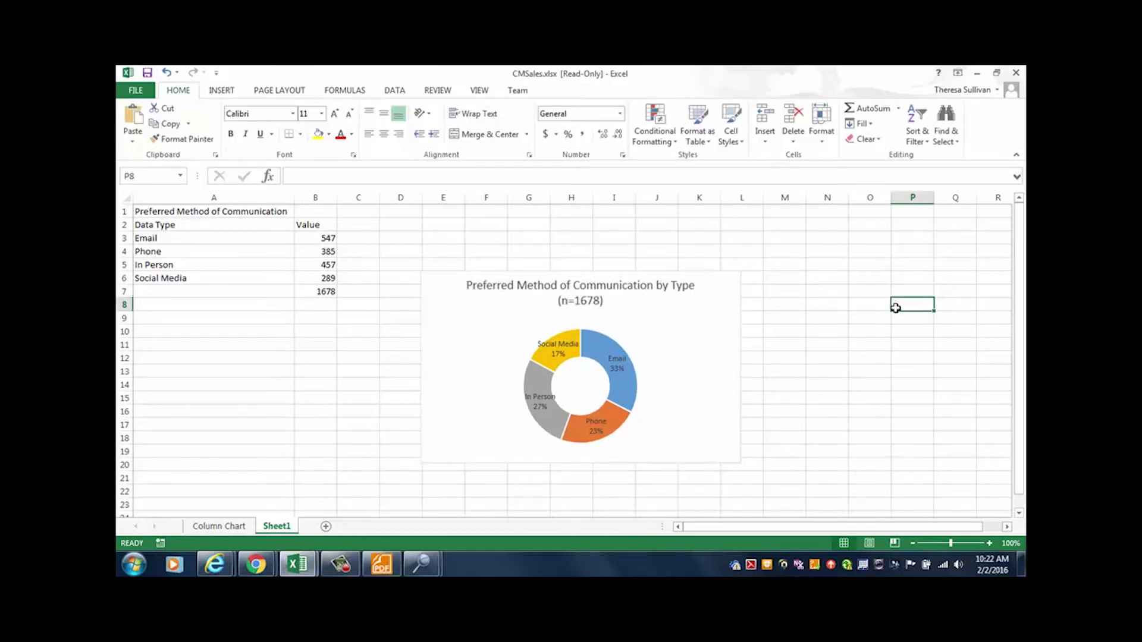
# Step: Examine the doughnut chart's data label and legend options, its chart styles and its formatting tools
pyautogui.moveTo(619, 353)
pyautogui.click(657, 328)
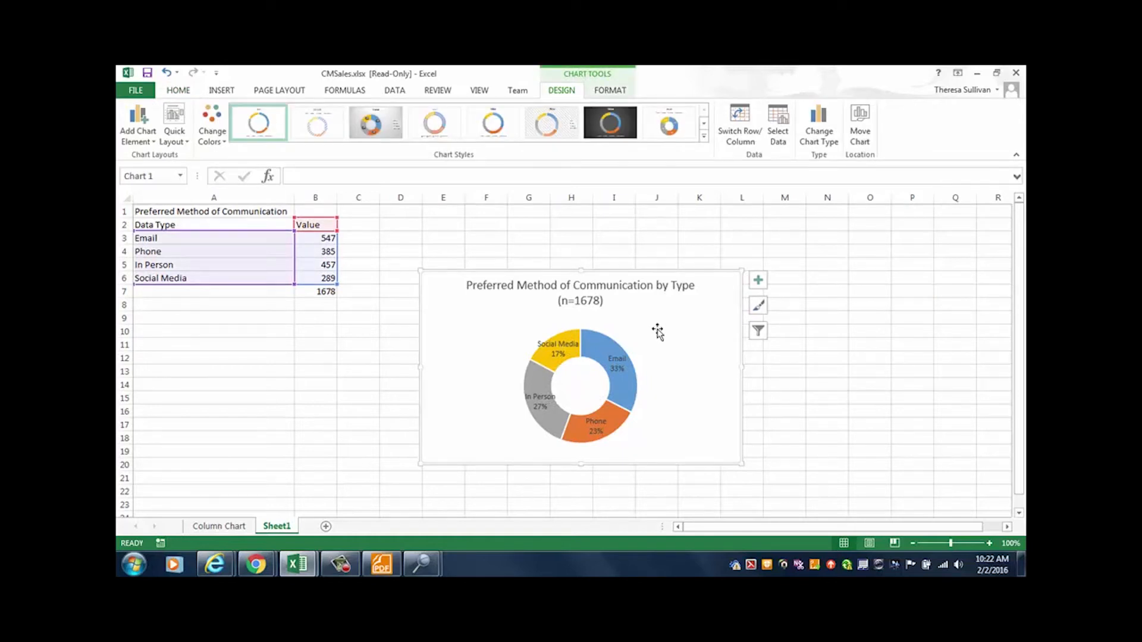
pyautogui.click(137, 142)
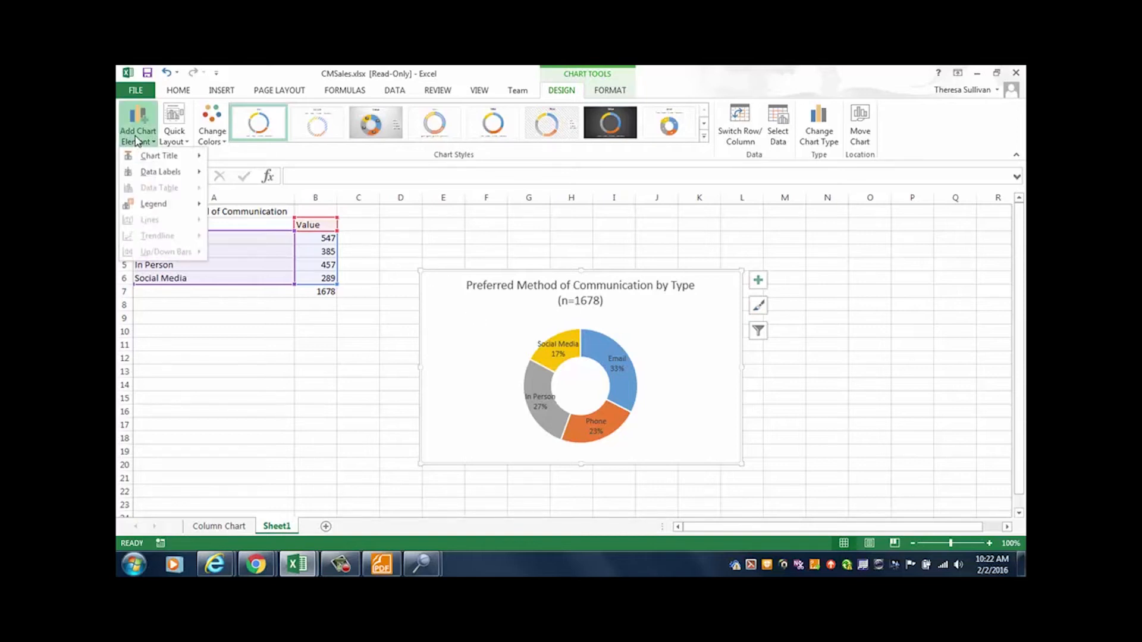
pyautogui.moveTo(150, 175)
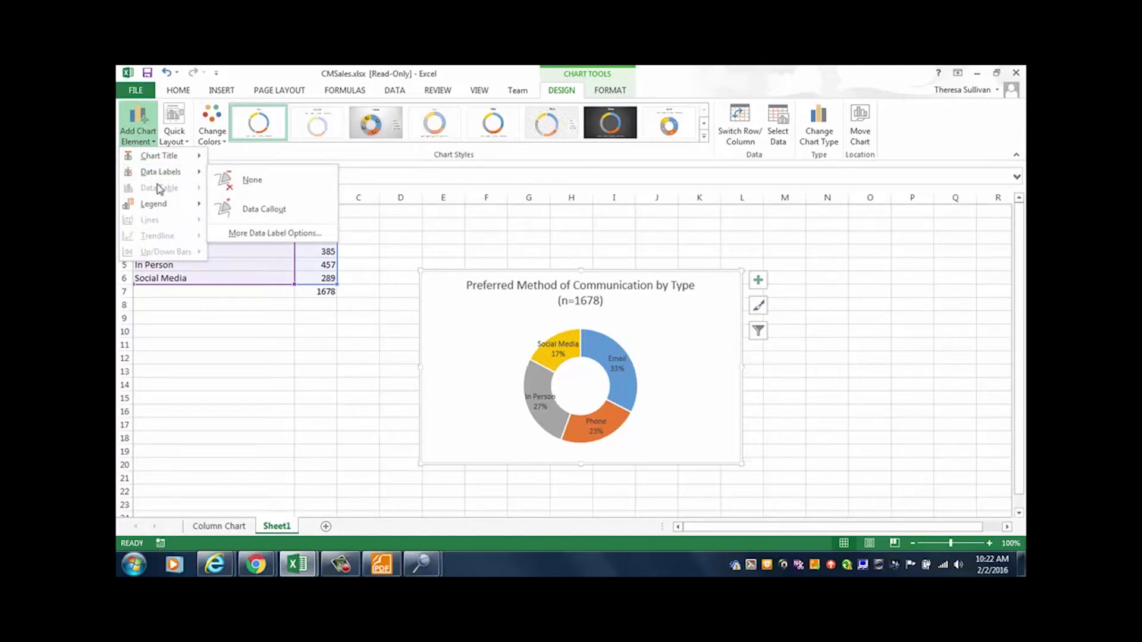
pyautogui.moveTo(162, 209)
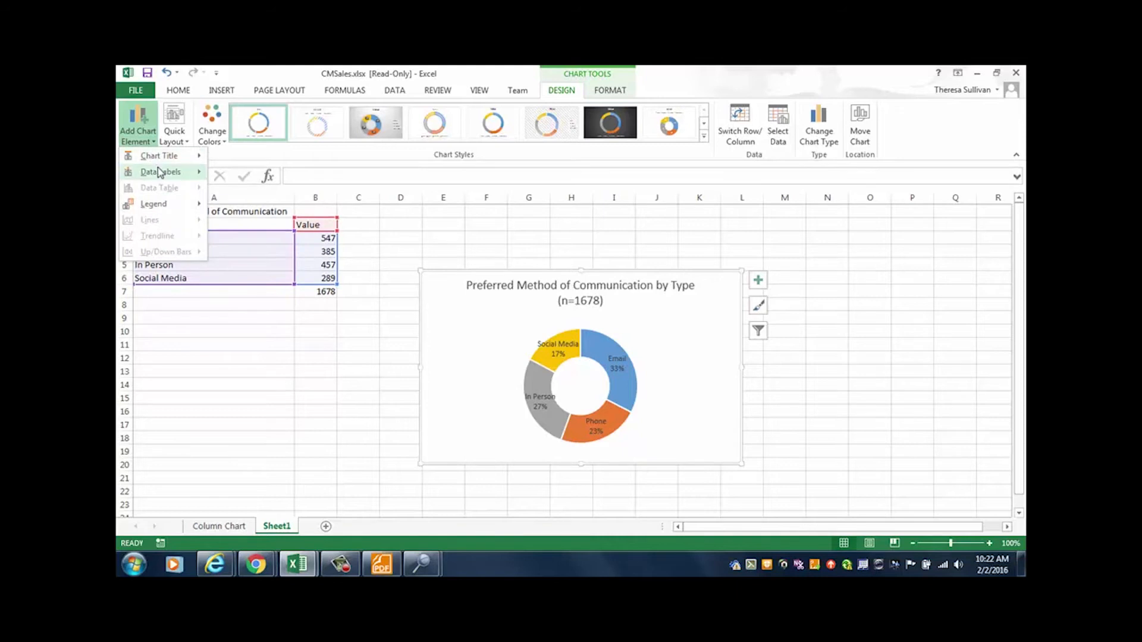
pyautogui.moveTo(196, 173)
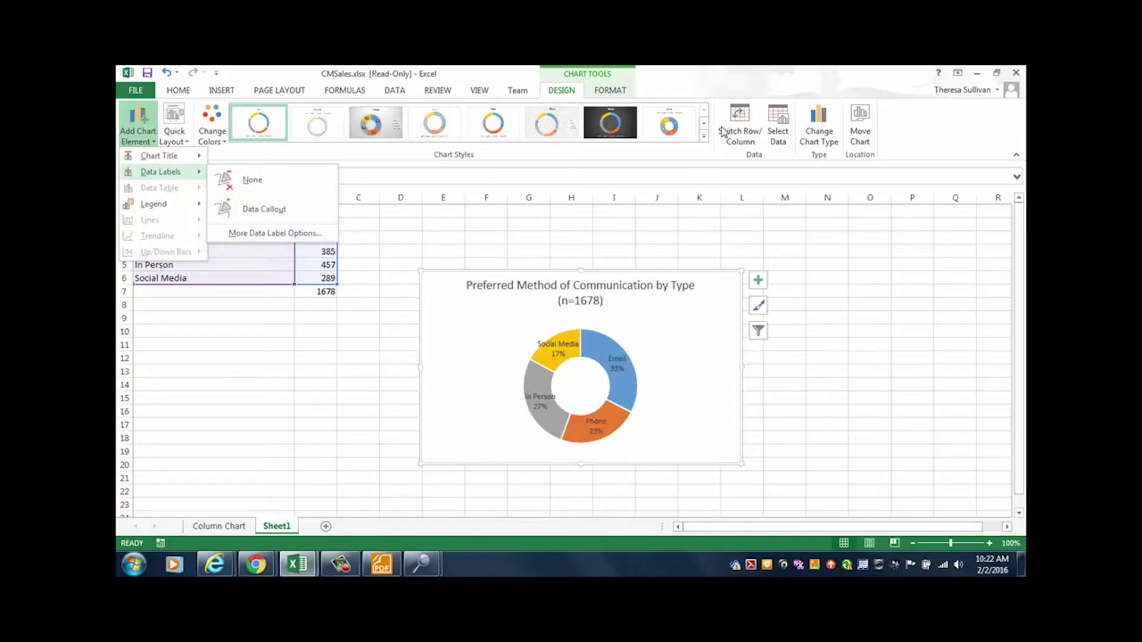
pyautogui.click(704, 136)
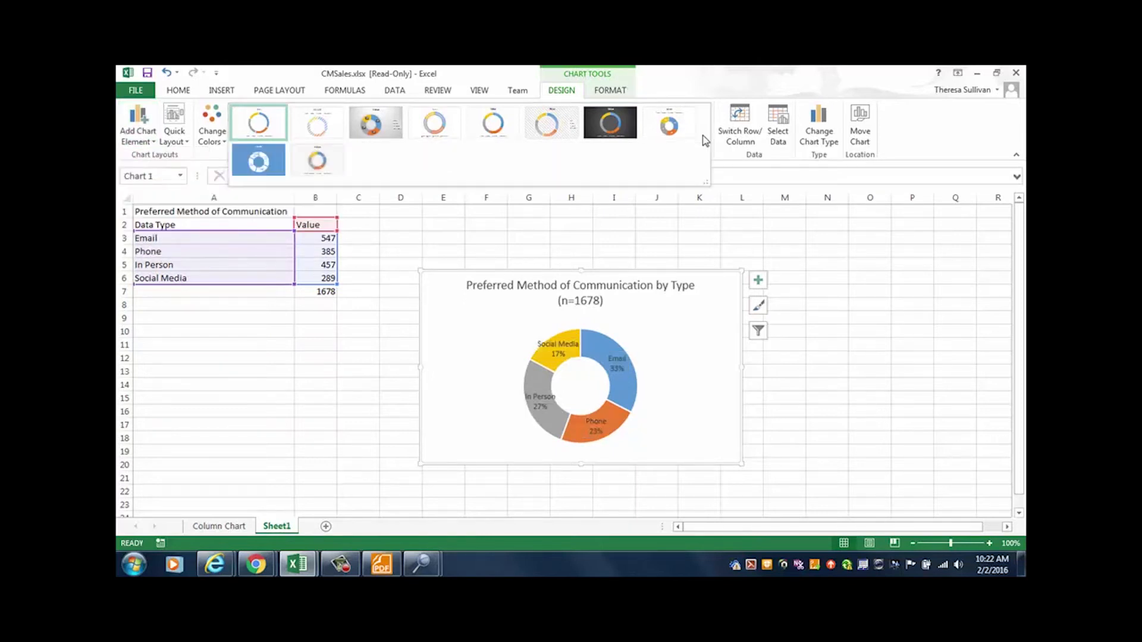
pyautogui.click(612, 92)
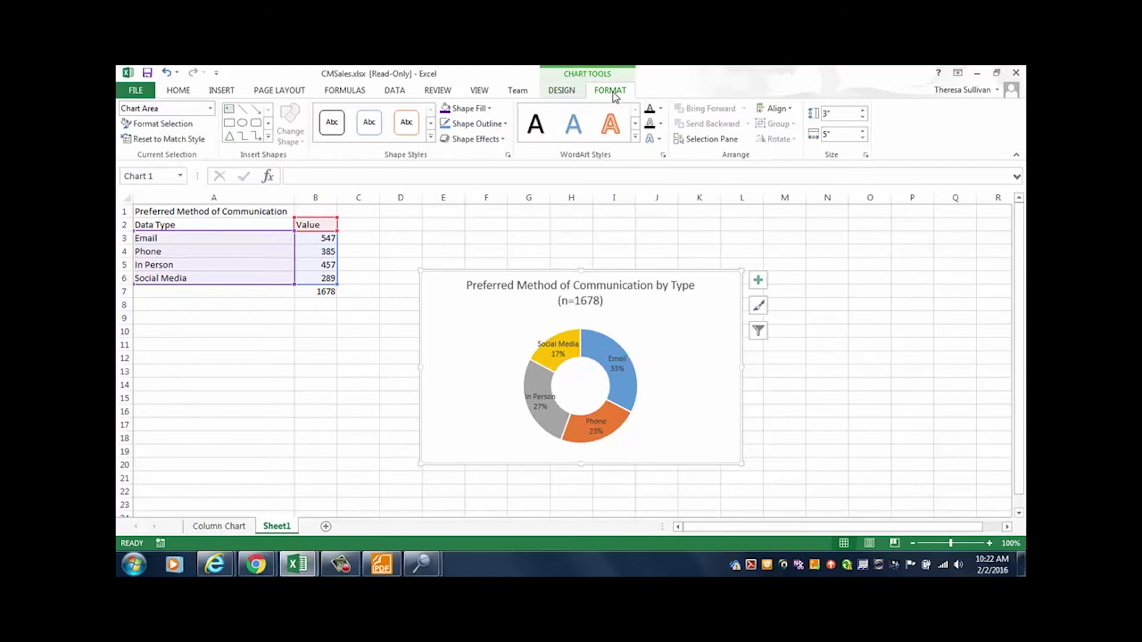
pyautogui.click(561, 91)
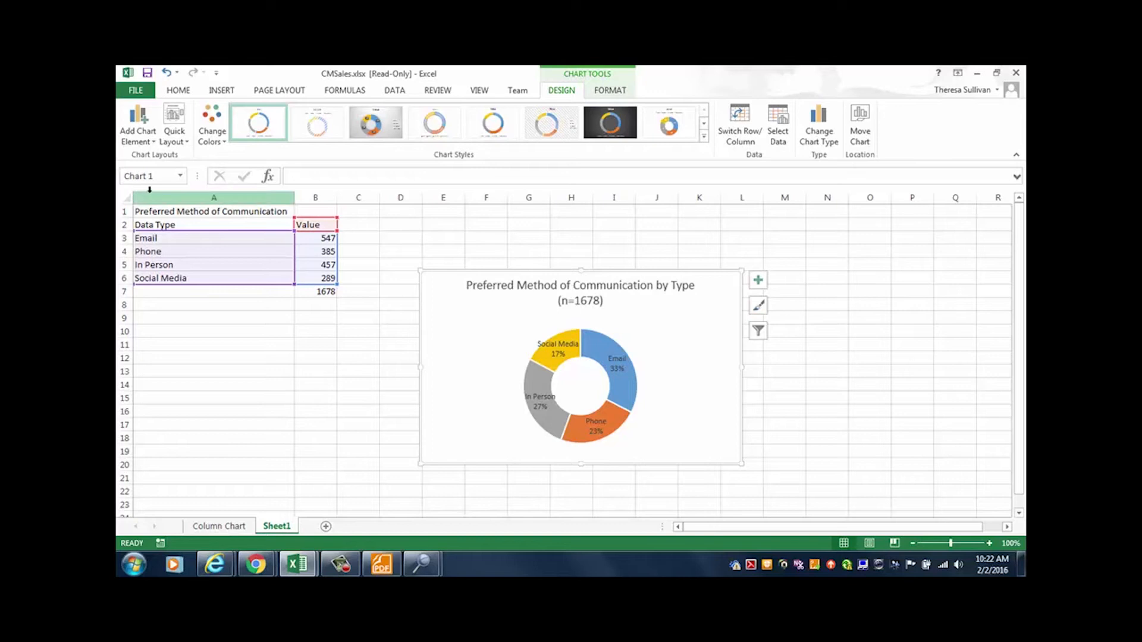
# Step: Add the counts from cells B3:B6 to the doughnut's data labels with the Value From Cells option
pyautogui.rightClick(569, 350)
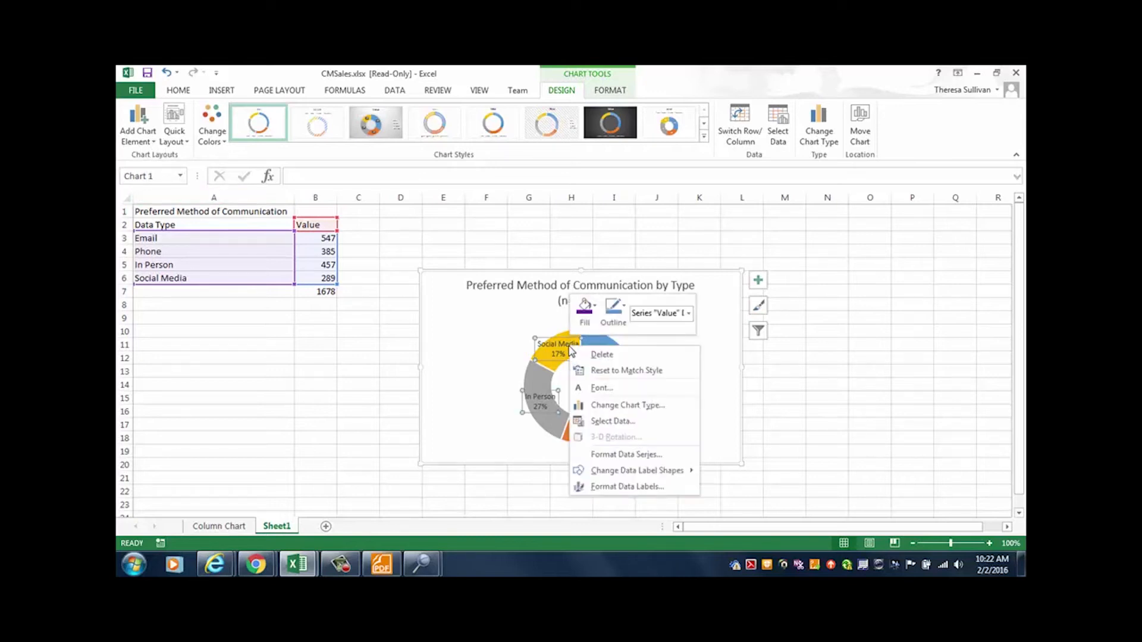
pyautogui.moveTo(607, 471)
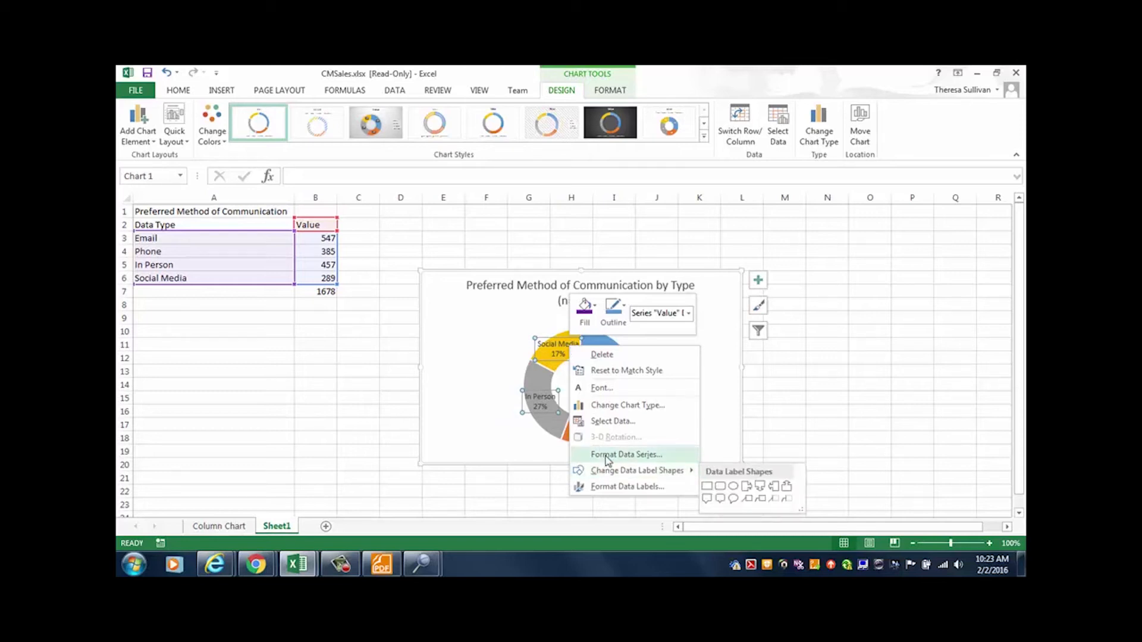
pyautogui.click(607, 458)
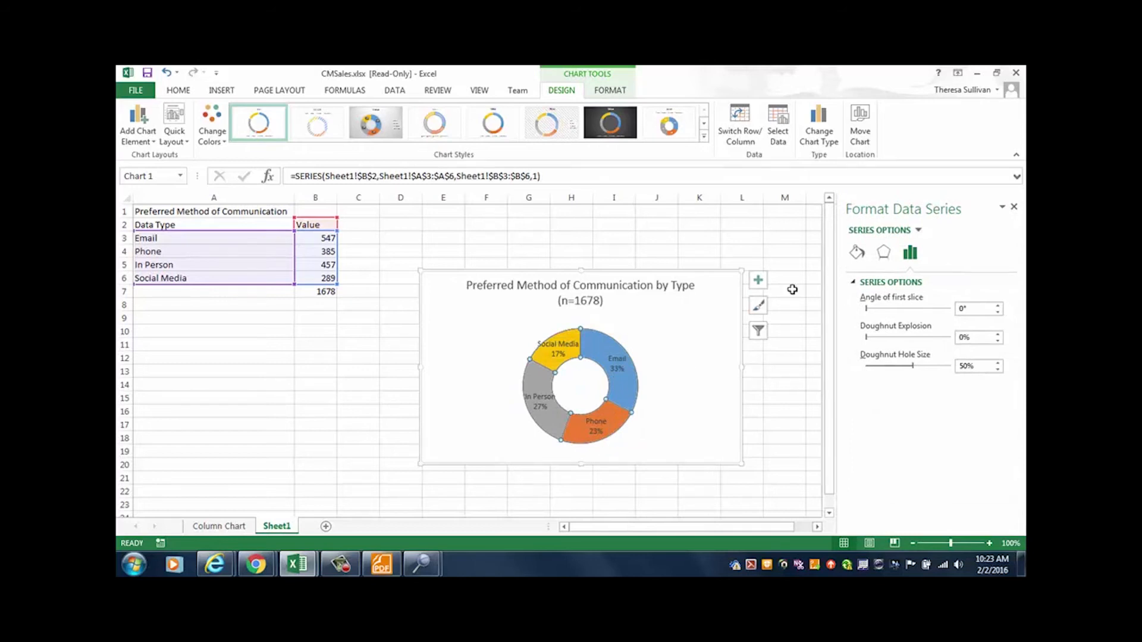
pyautogui.click(618, 373)
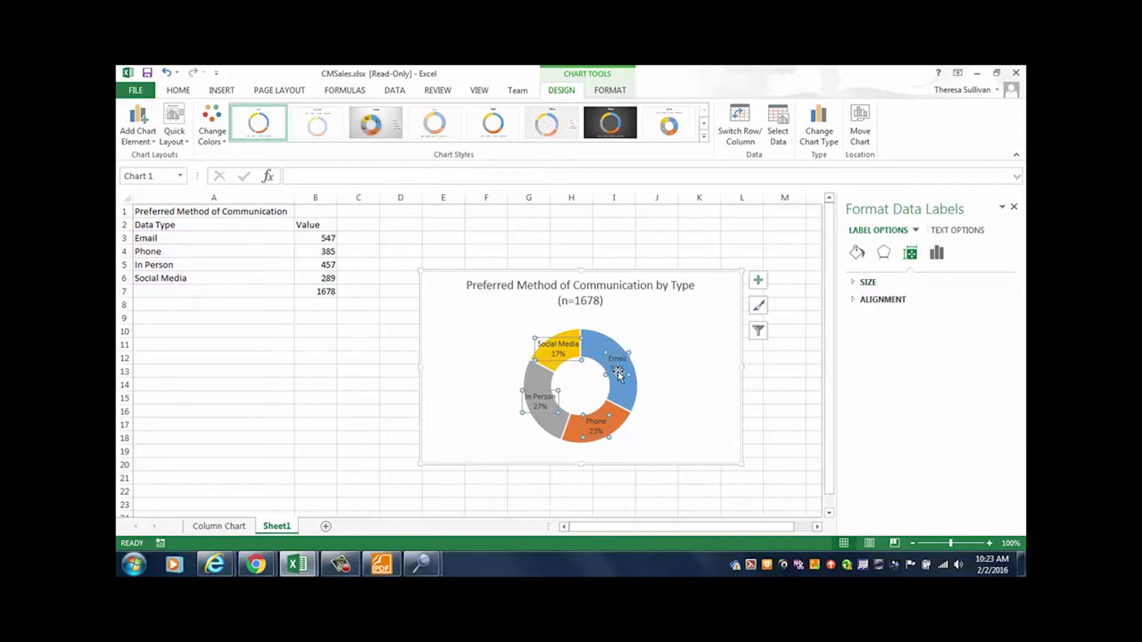
pyautogui.rightClick(618, 373)
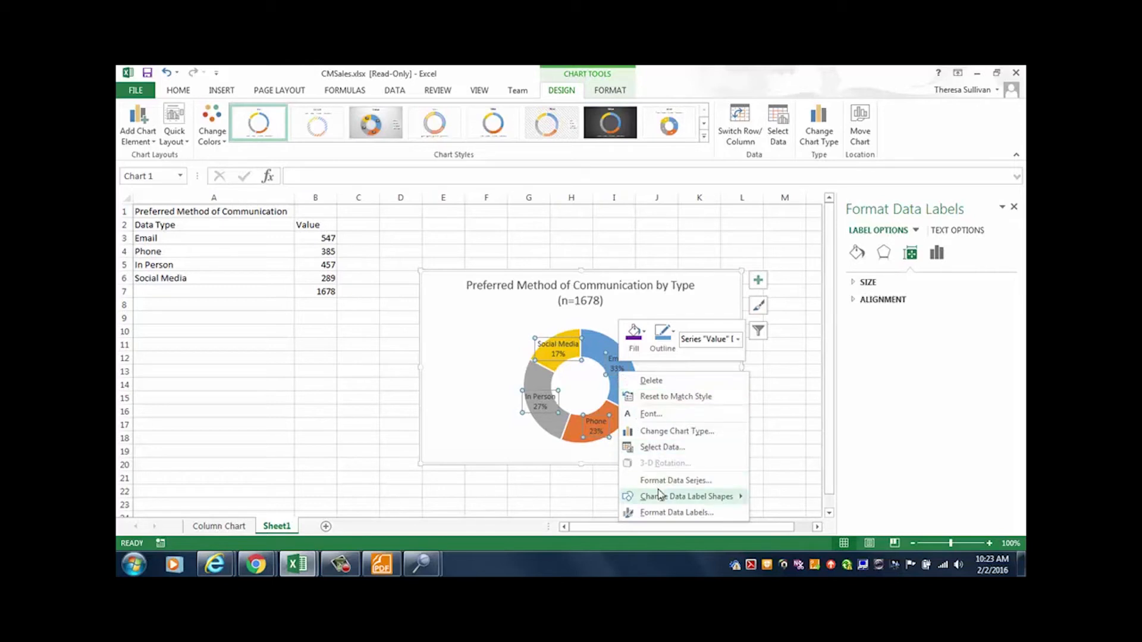
pyautogui.moveTo(659, 494)
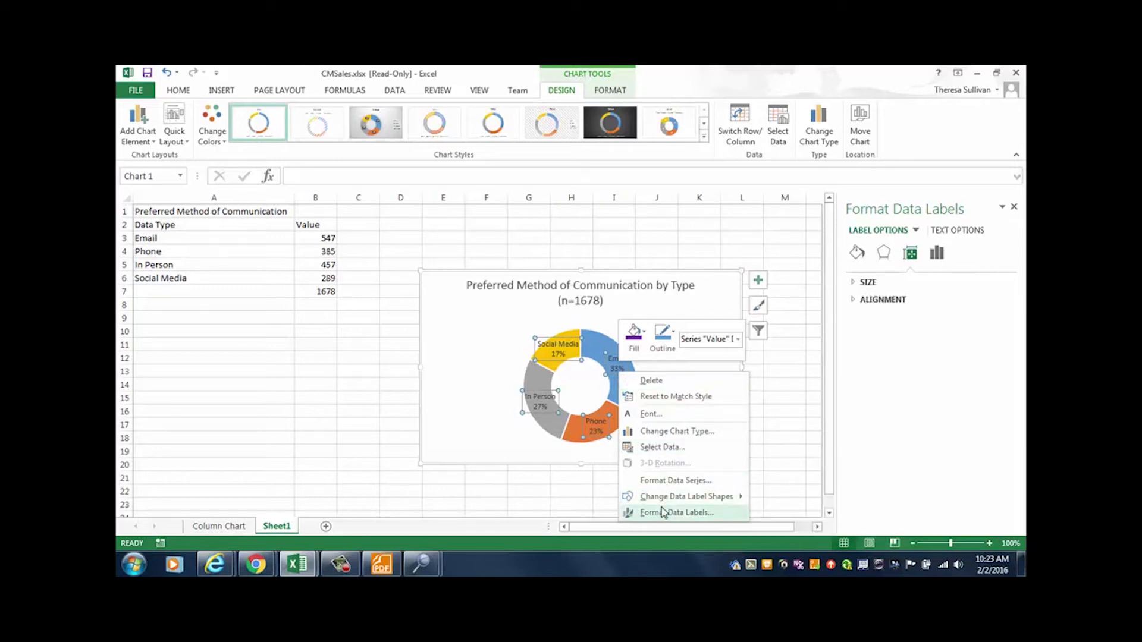
pyautogui.click(663, 512)
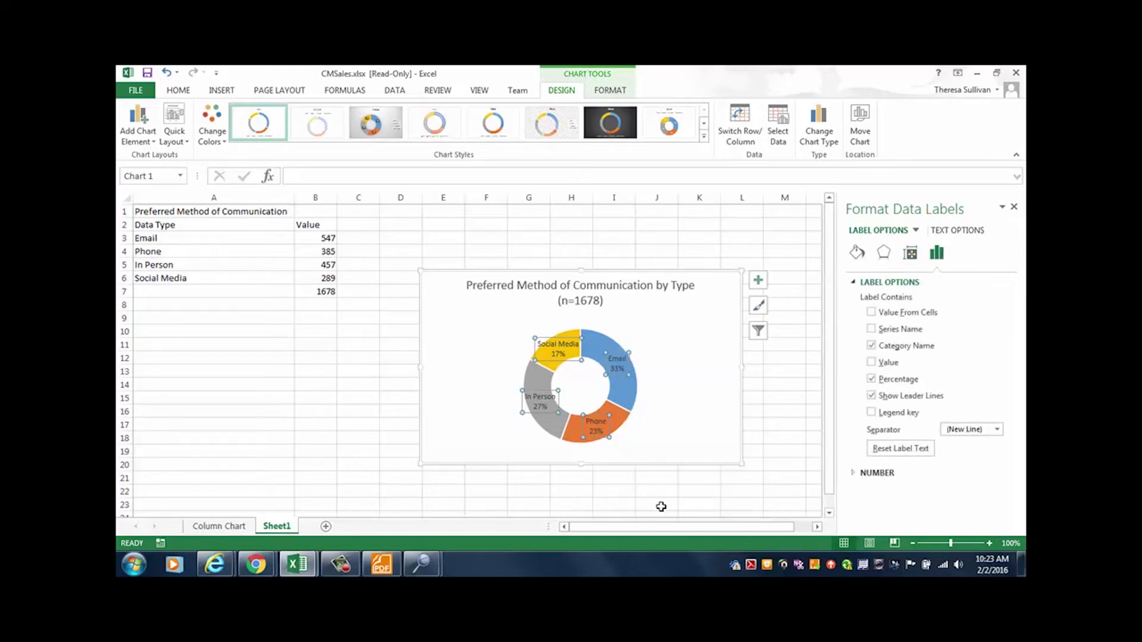
pyautogui.click(871, 313)
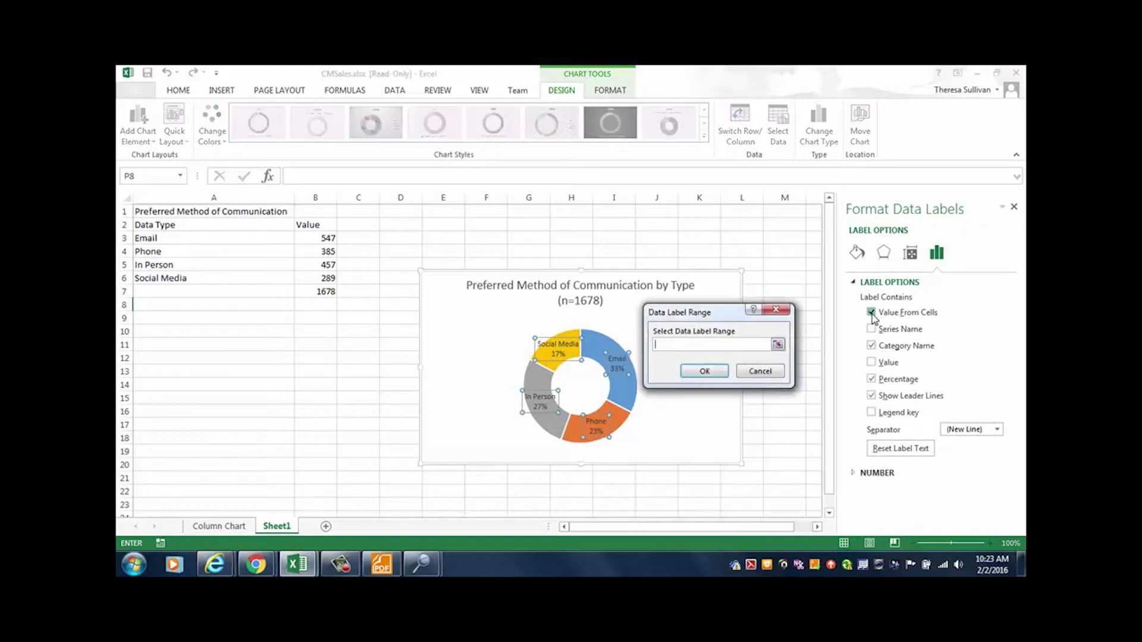
pyautogui.moveTo(309, 238); pyautogui.dragTo(314, 275)
pyautogui.click(707, 372)
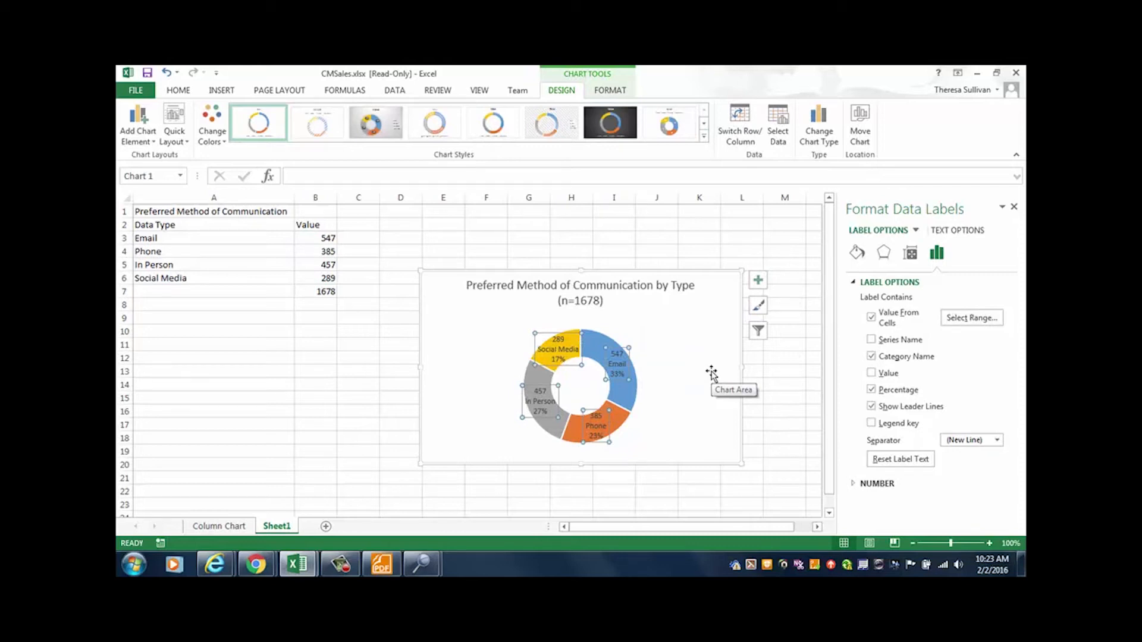
# Step: Swap the cell-range values in the doughnut's labels for the Value option, and try the legend key on and off
pyautogui.click(872, 317)
pyautogui.click(871, 374)
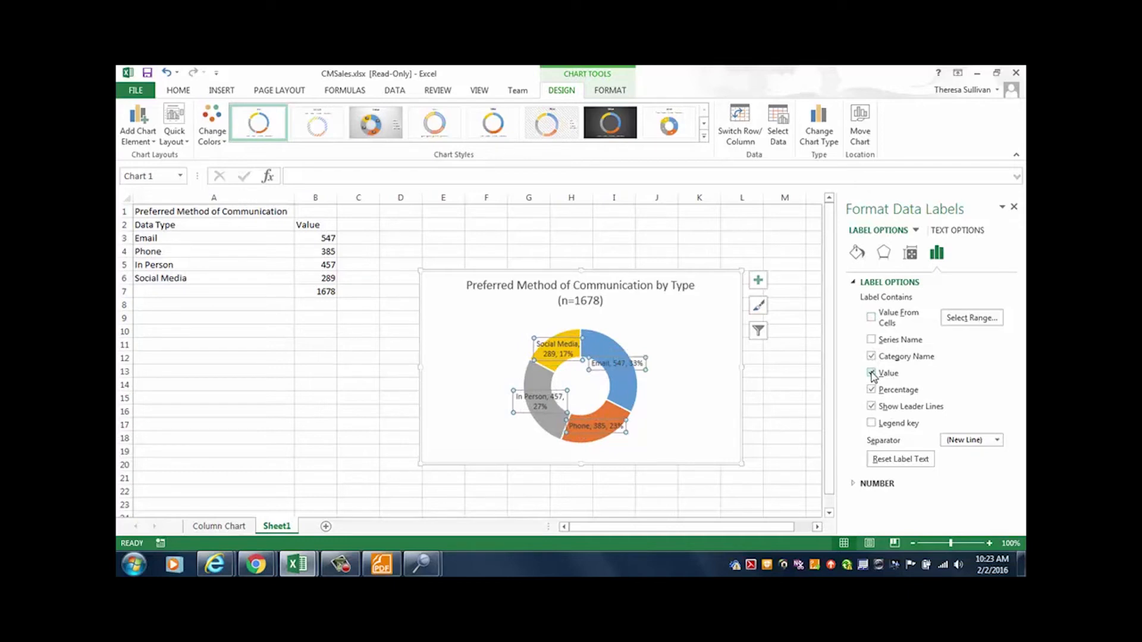
pyautogui.click(872, 423)
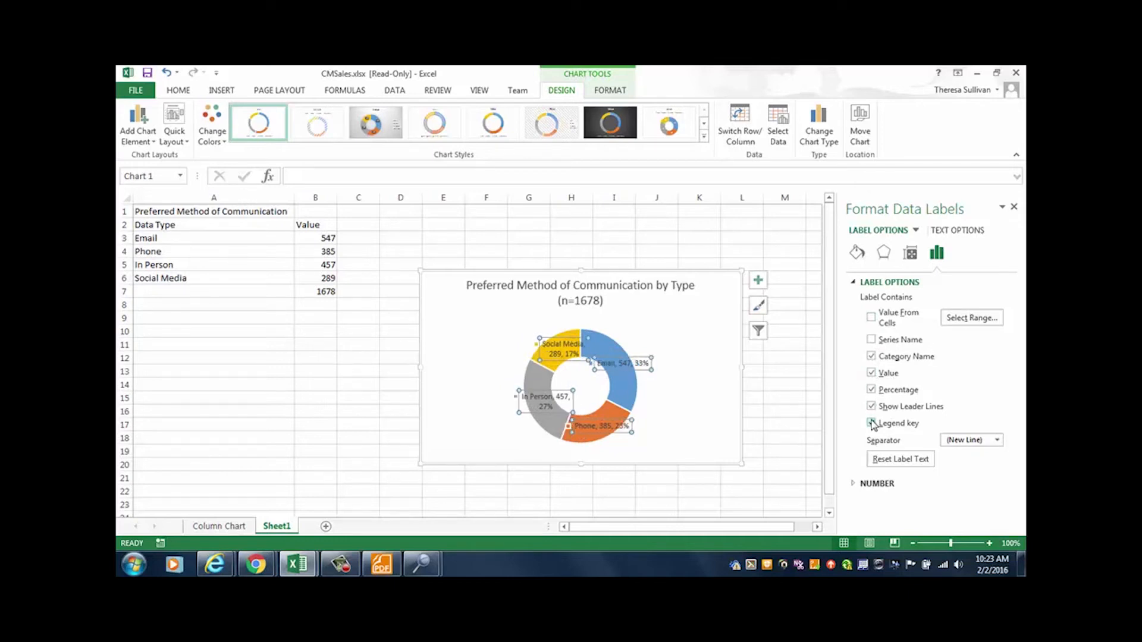
pyautogui.click(872, 423)
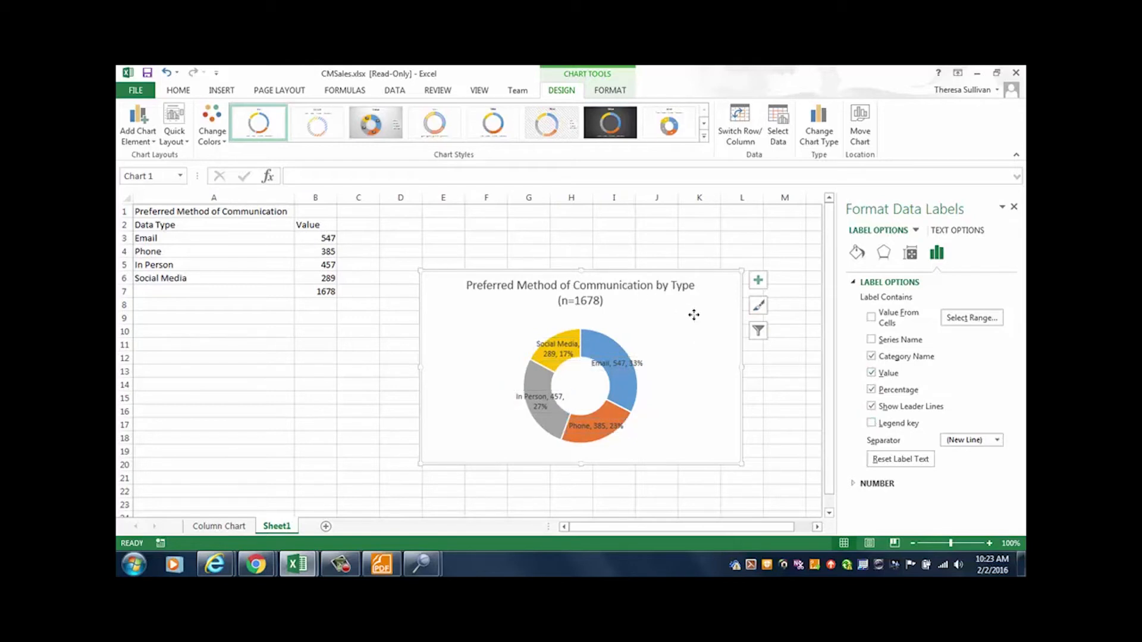
pyautogui.click(694, 318)
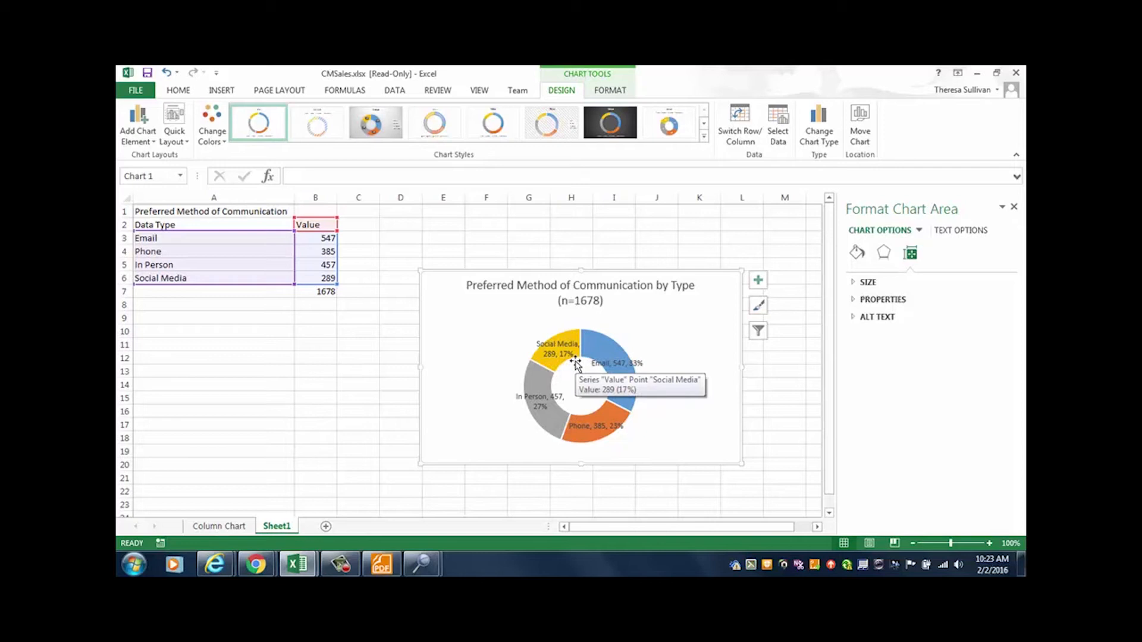
# Step: Apply the quick layout with a legend above the doughnut and percentage labels, and add the values to those labels
pyautogui.click(181, 136)
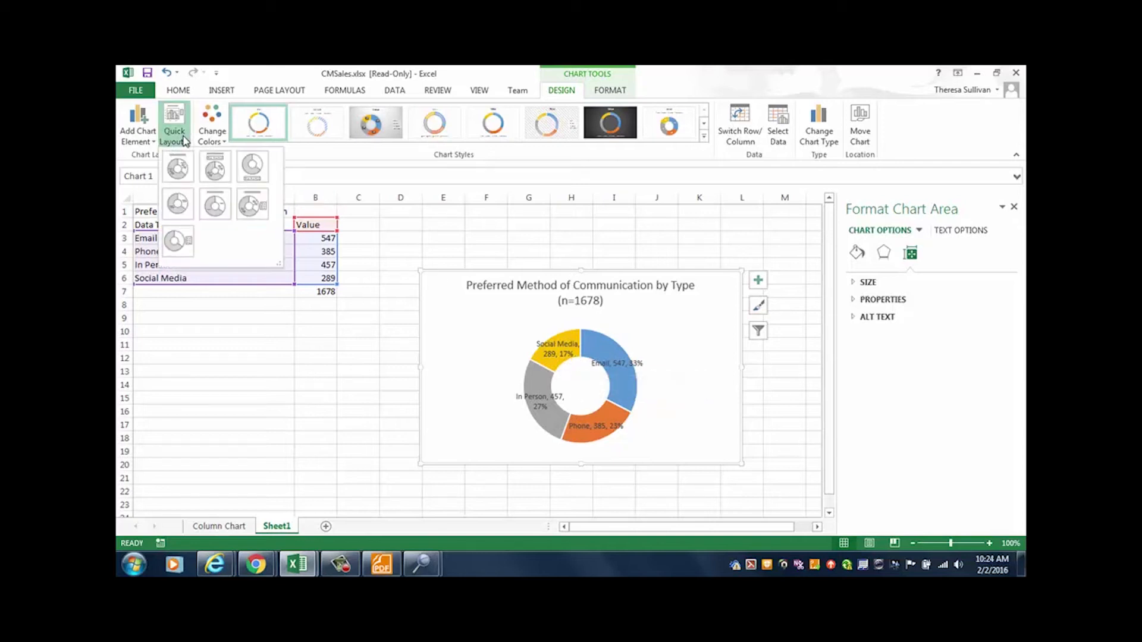
pyautogui.click(216, 169)
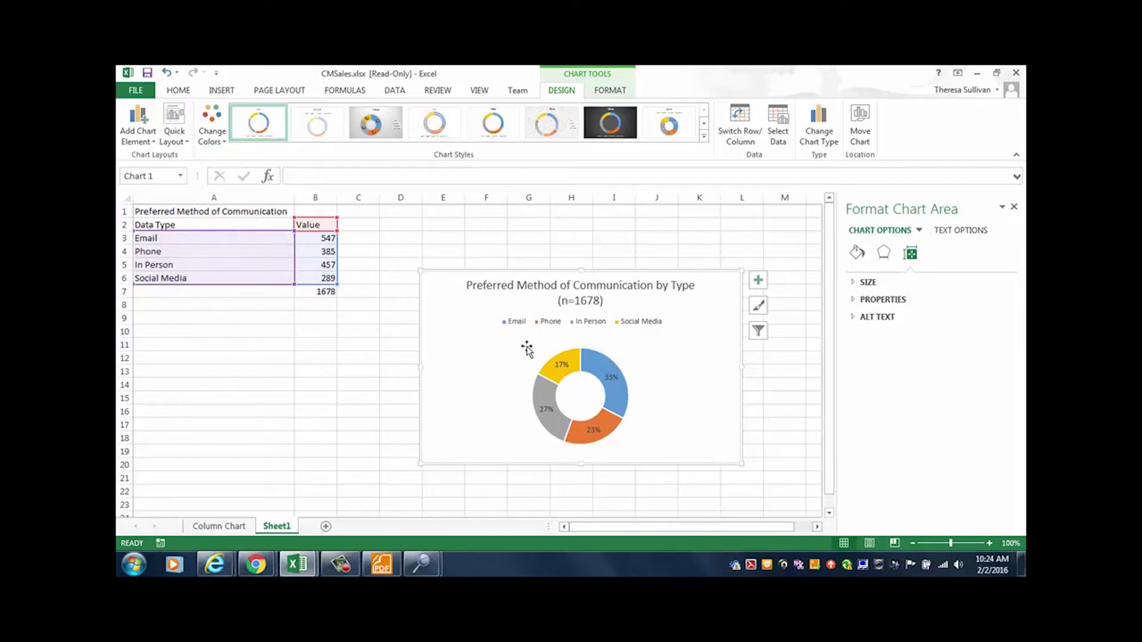
pyautogui.click(559, 368)
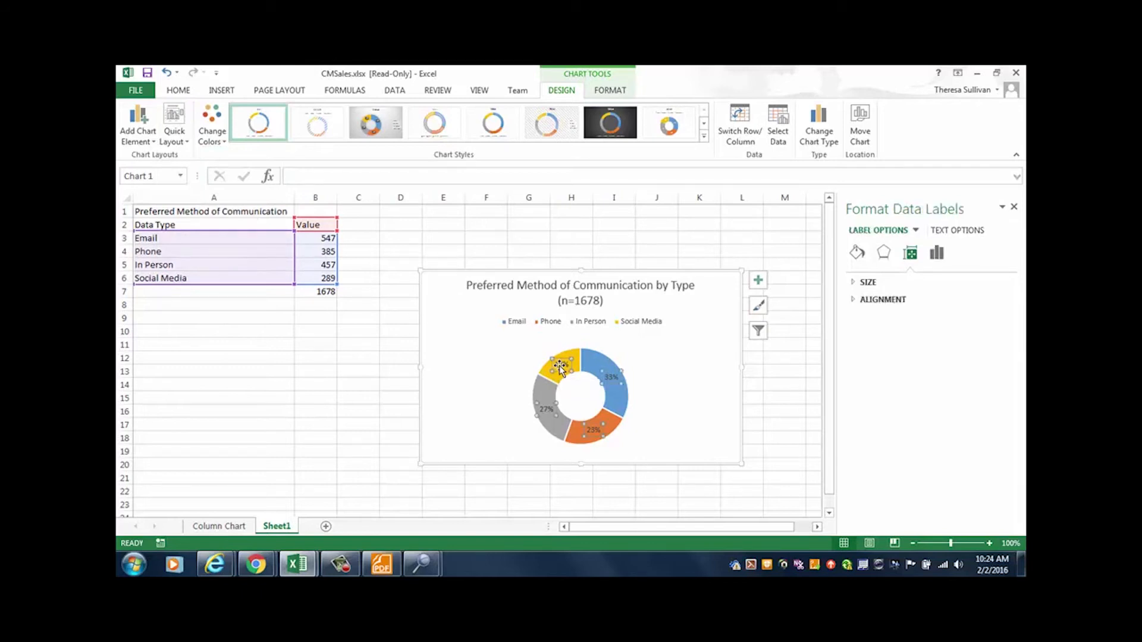
pyautogui.rightClick(560, 367)
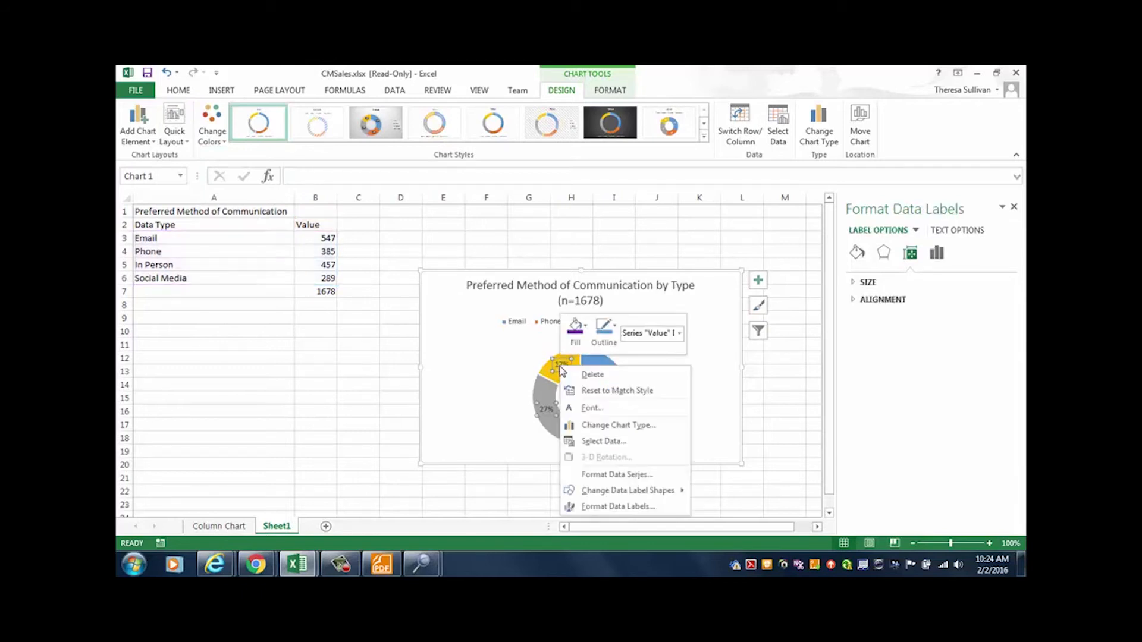
pyautogui.click(628, 504)
pyautogui.click(872, 374)
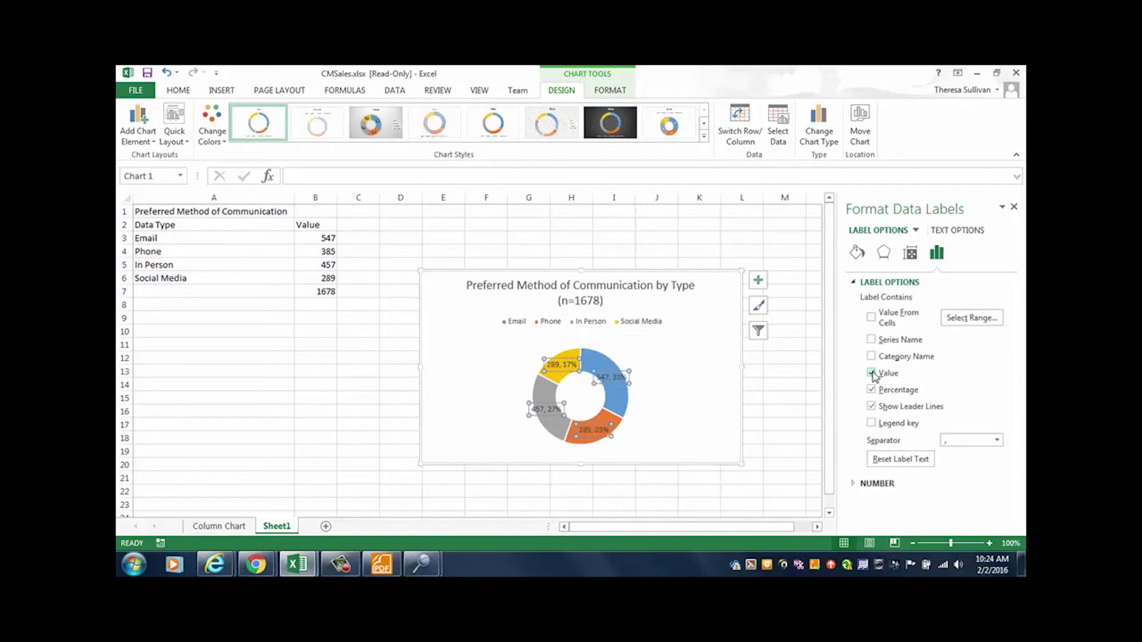
pyautogui.click(797, 399)
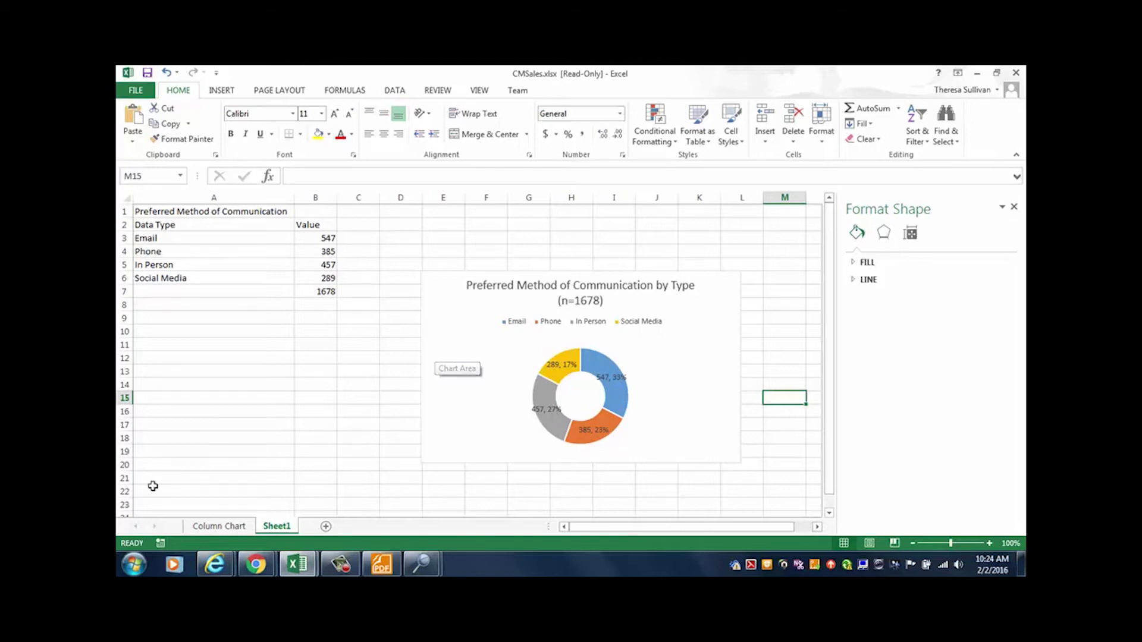
# Step: Check the Column Chart sheet, return to Sheet1, and move the doughnut chart up near row 1 at a smaller size
pyautogui.click(219, 527)
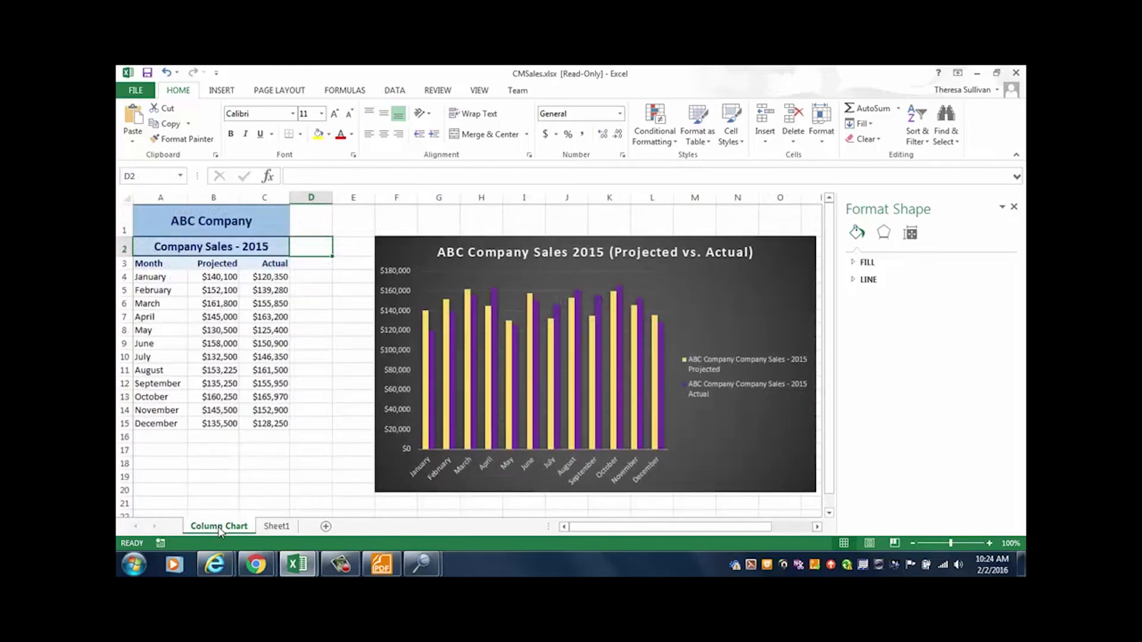
pyautogui.click(275, 527)
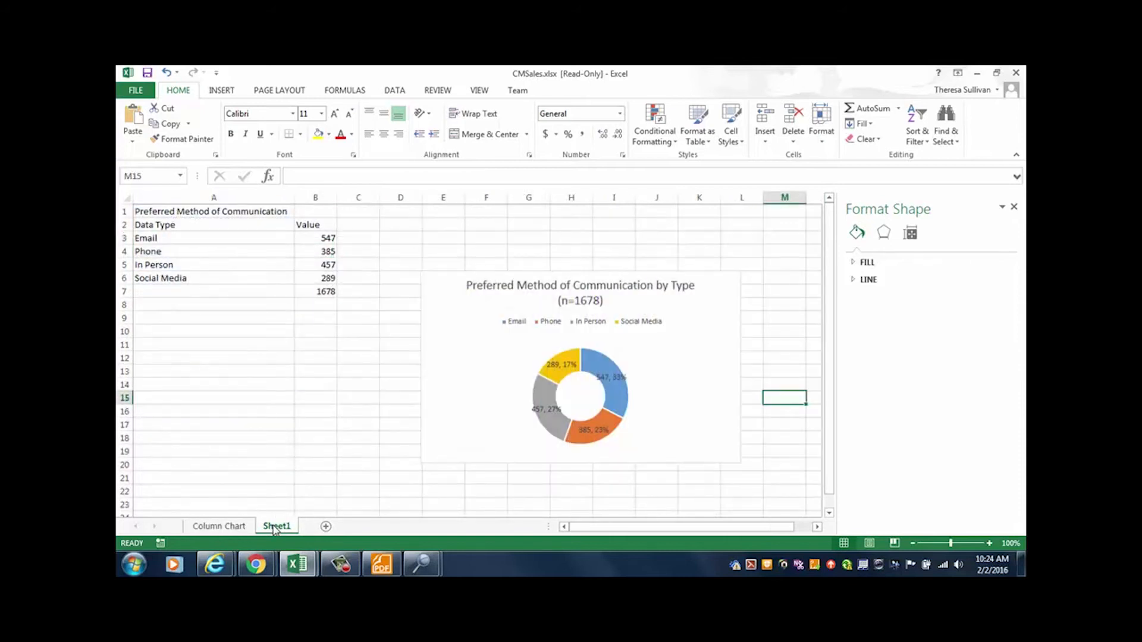
pyautogui.moveTo(428, 303); pyautogui.dragTo(446, 245)
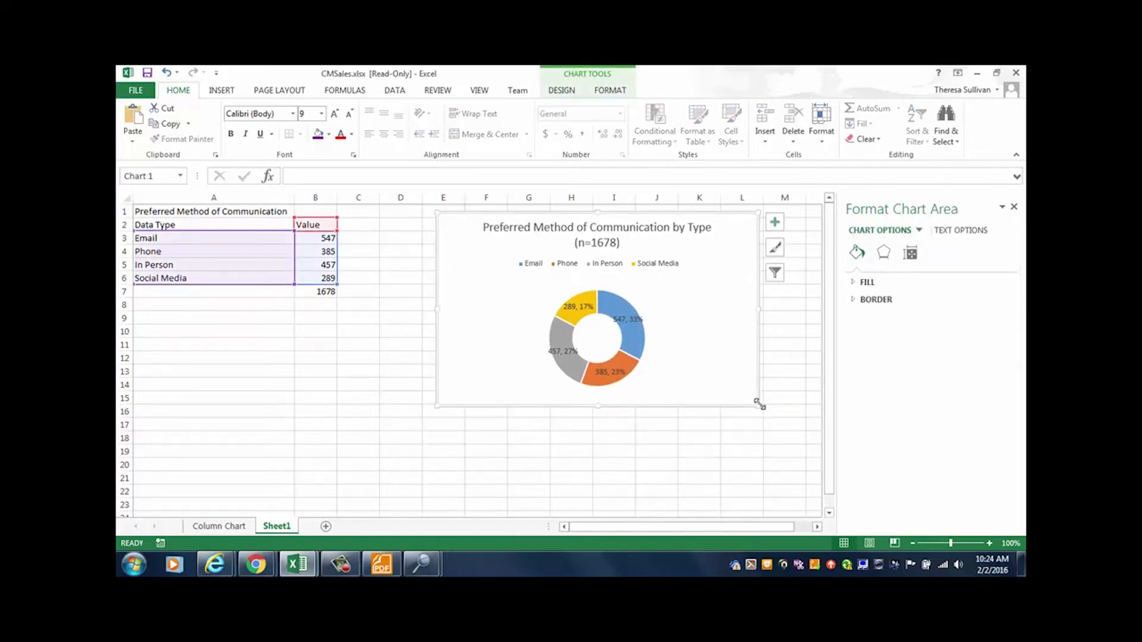
pyautogui.moveTo(757, 402); pyautogui.dragTo(688, 367)
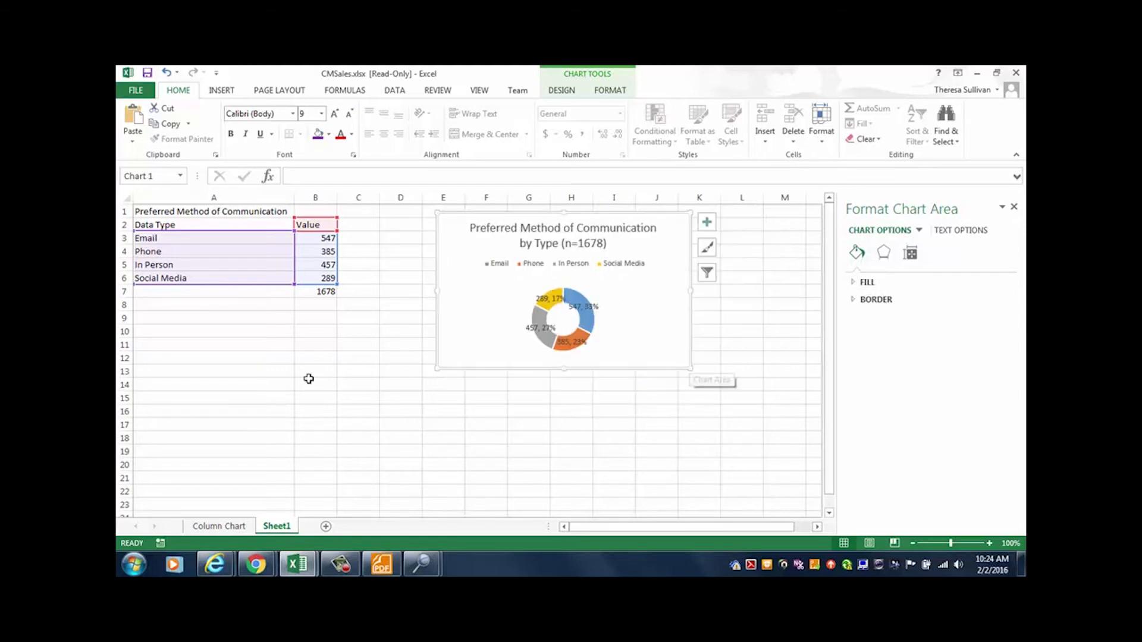
pyautogui.click(223, 384)
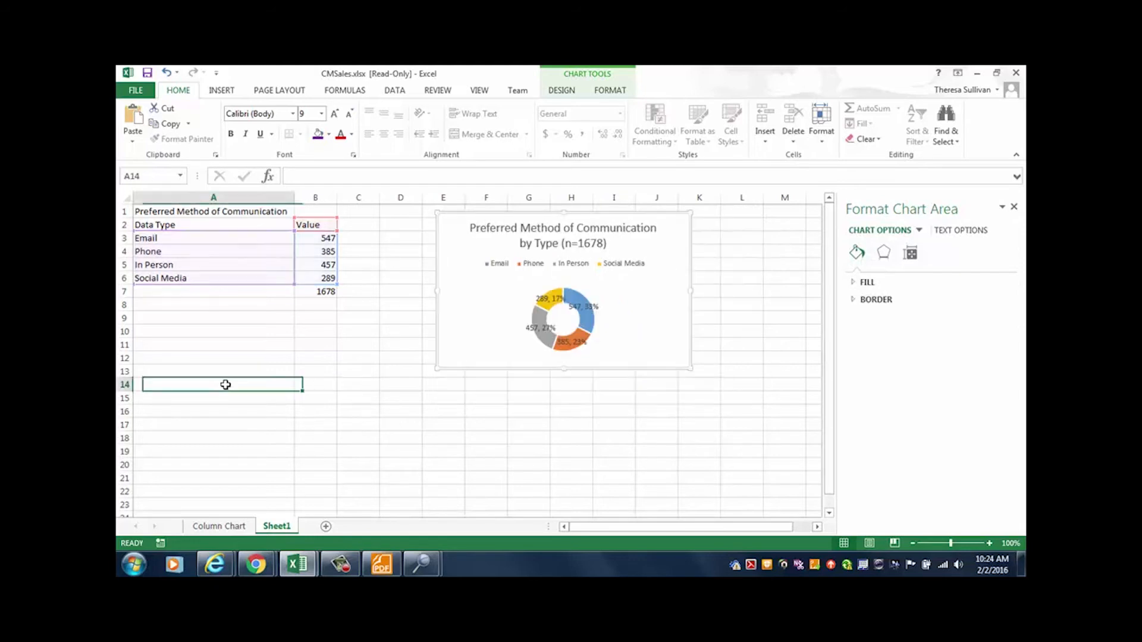
# Step: Preview column and bar charts of the communication data with only the Email cell selected
pyautogui.click(237, 241)
pyautogui.click(224, 93)
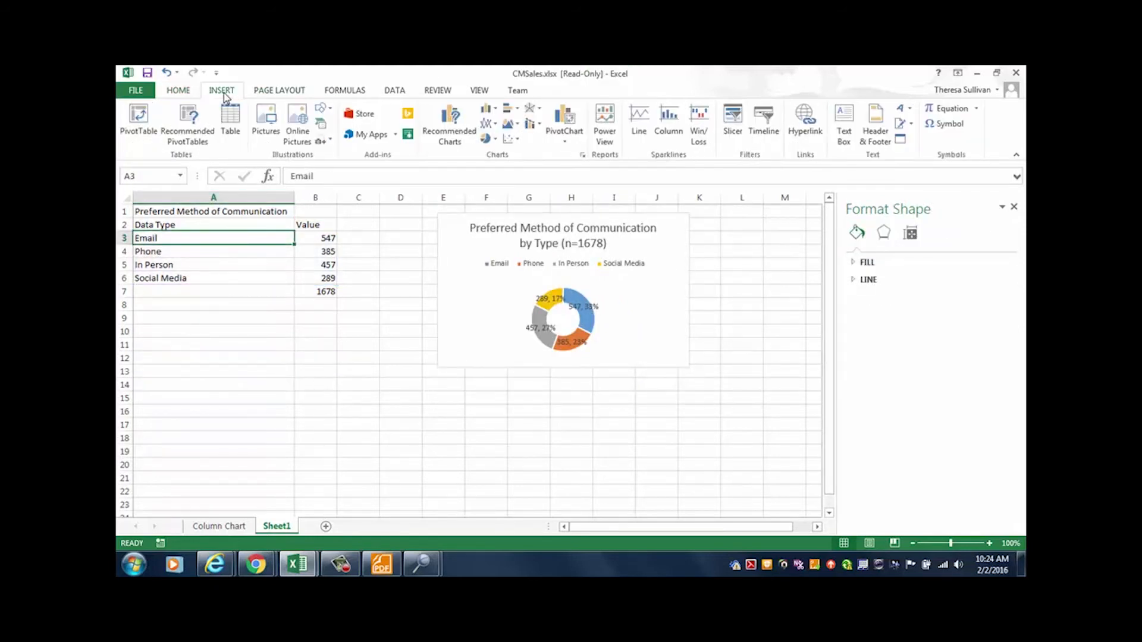
pyautogui.click(489, 108)
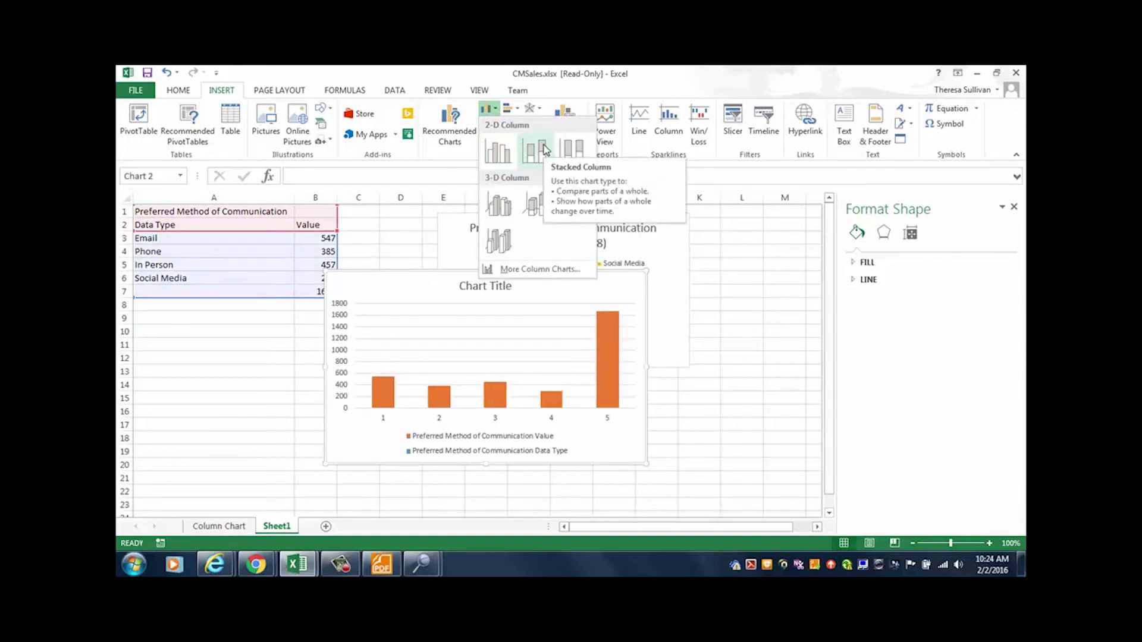
pyautogui.click(516, 109)
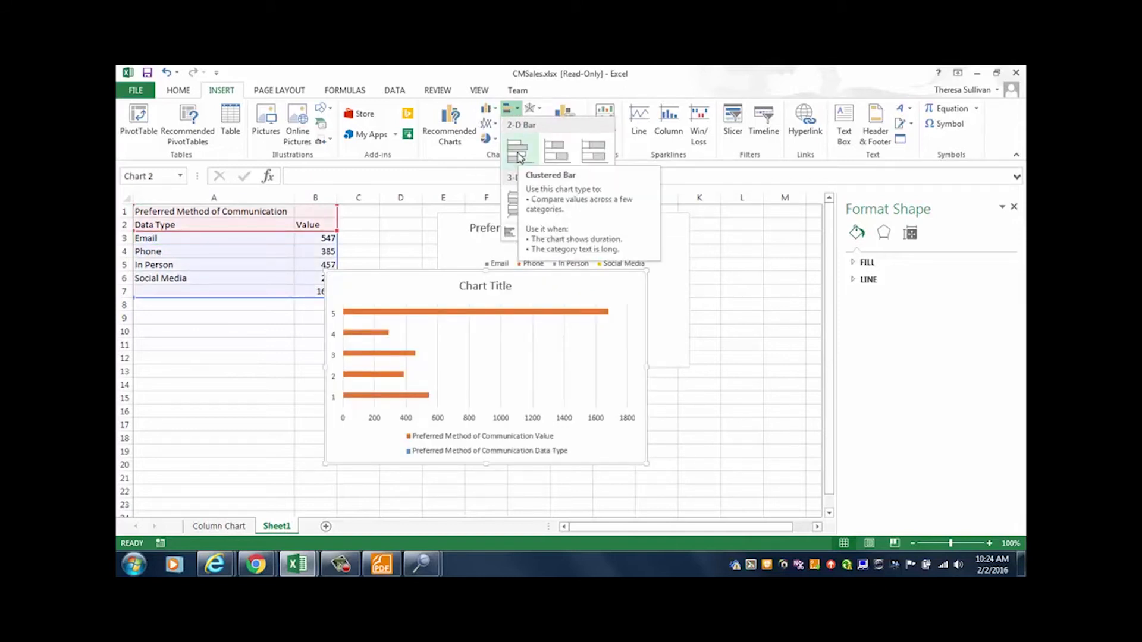
pyautogui.click(254, 241)
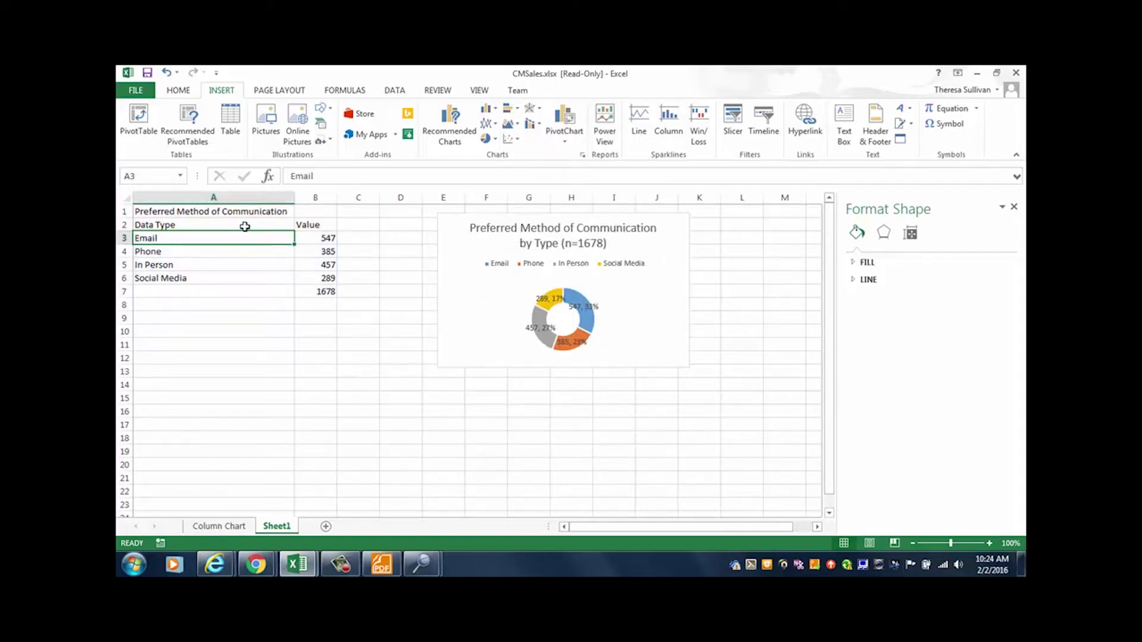
# Step: Insert a 2-D stacked column chart of A2:B6, and place it slightly reduced below the data table
pyautogui.moveTo(242, 225); pyautogui.dragTo(331, 279)
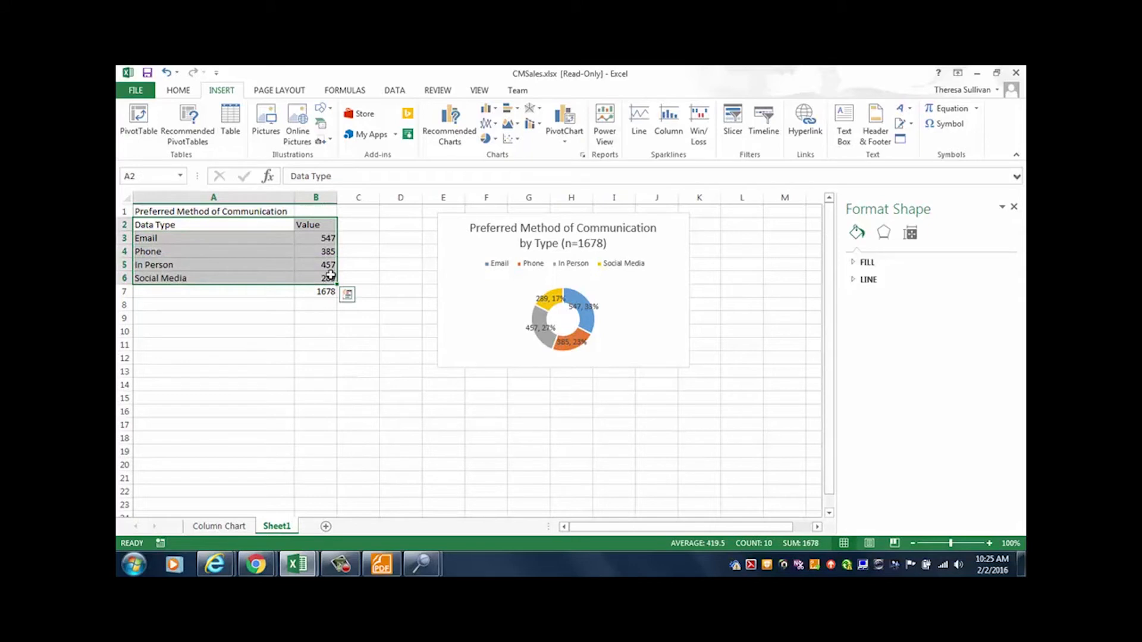
pyautogui.click(488, 109)
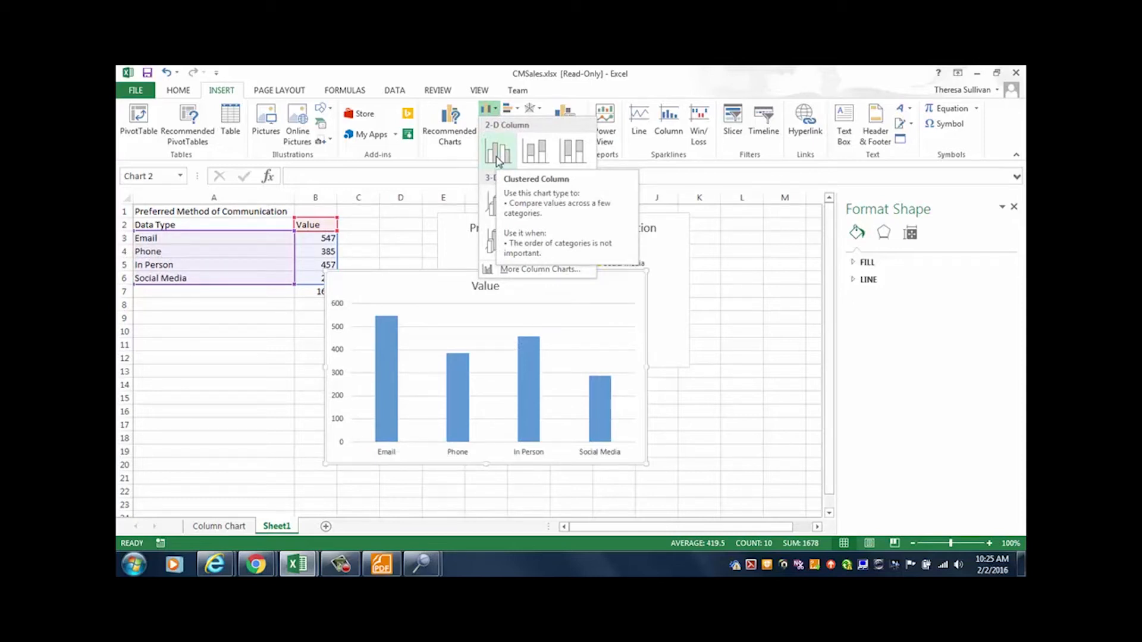
pyautogui.click(536, 153)
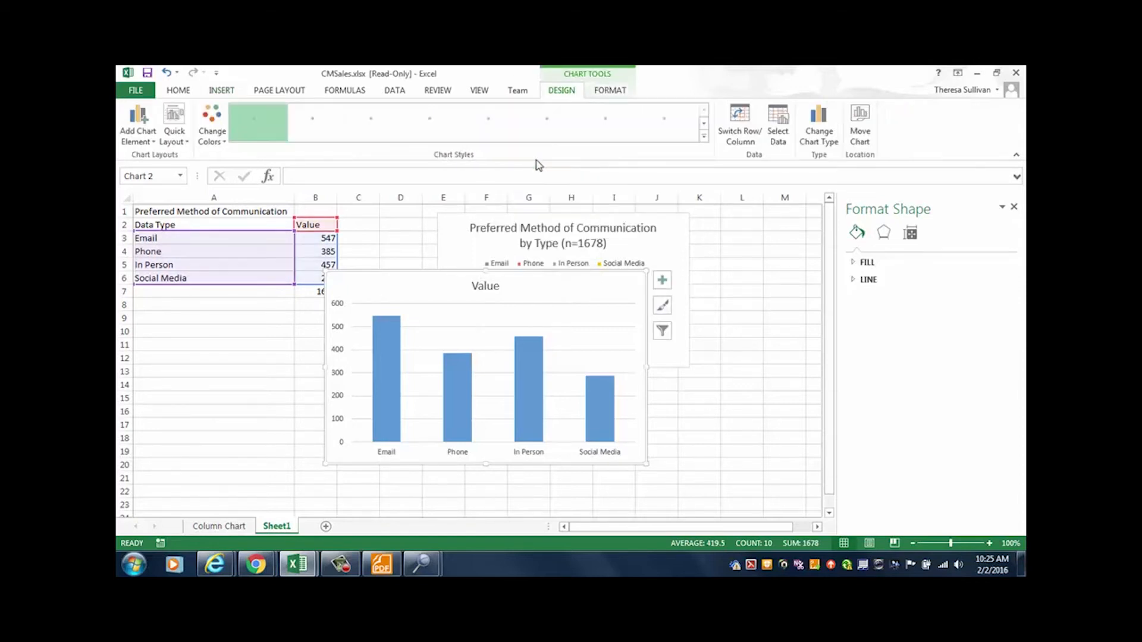
pyautogui.moveTo(409, 288)
pyautogui.mouseDown()
pyautogui.moveTo(439, 339)
pyautogui.moveTo(400, 369)
pyautogui.moveTo(239, 339)
pyautogui.moveTo(222, 318)
pyautogui.mouseUp()
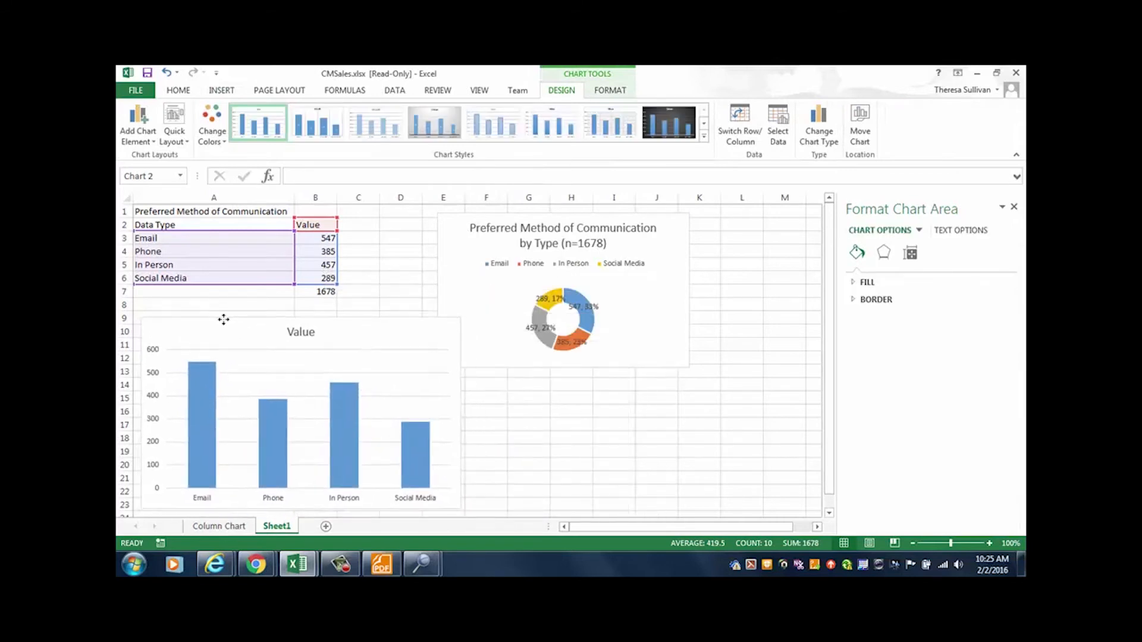
pyautogui.moveTo(461, 509); pyautogui.dragTo(409, 494)
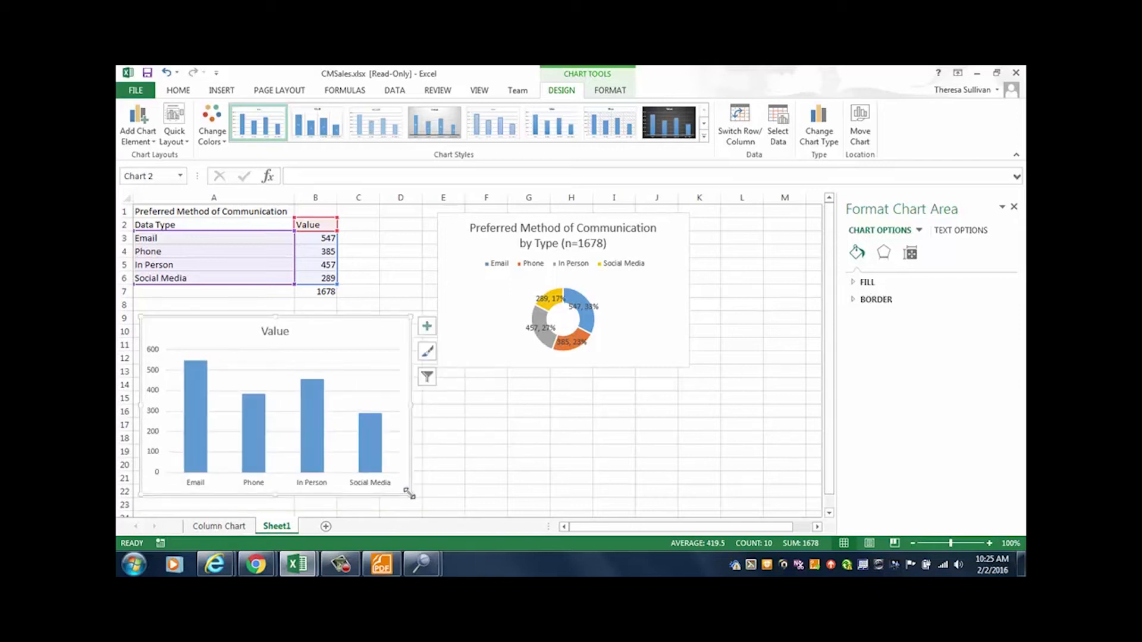
# Step: Title the column chart "Preferred Method of Communication by Type (n = 1678)"
pyautogui.click(283, 332)
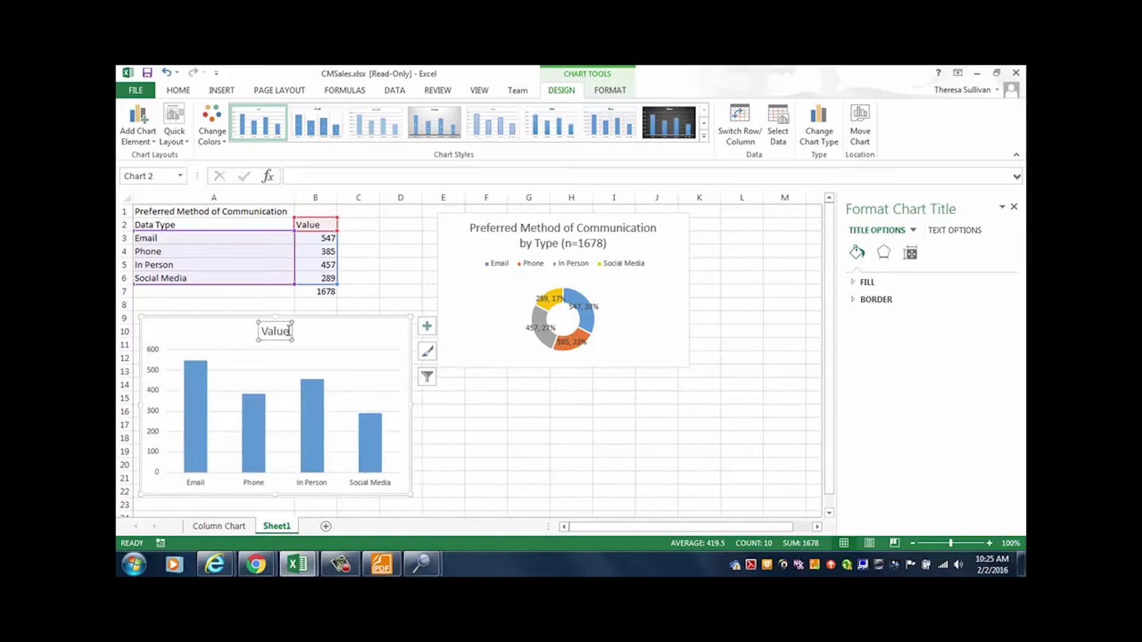
pyautogui.moveTo(290, 331); pyautogui.dragTo(264, 331)
pyautogui.write('Preferred Me')
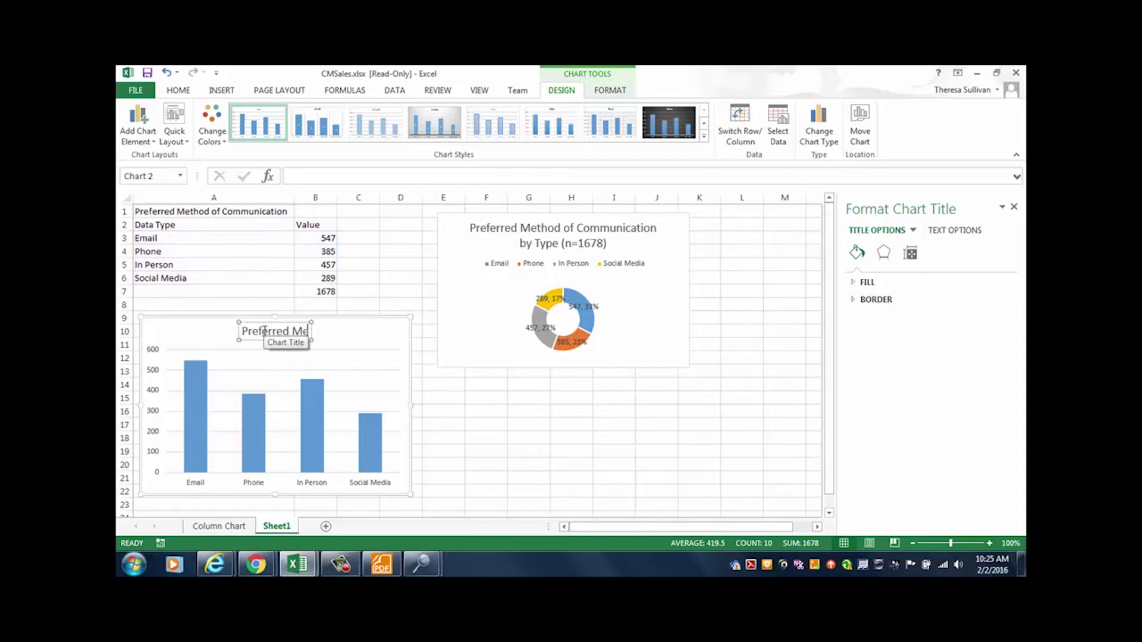
pyautogui.write('thod of Communication')
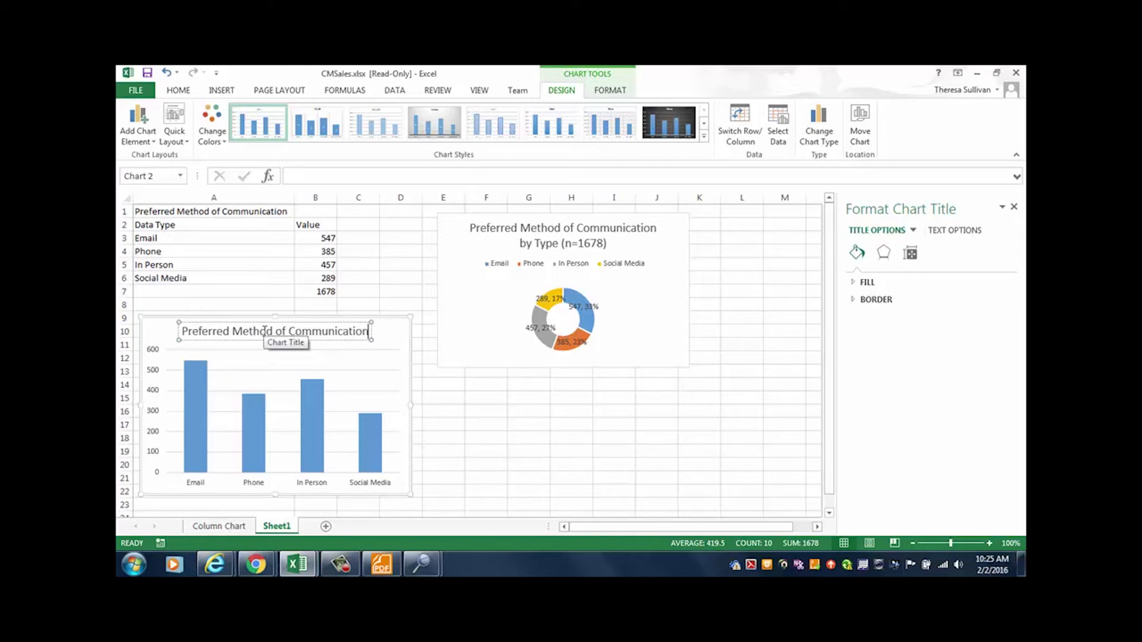
pyautogui.write(' by ')
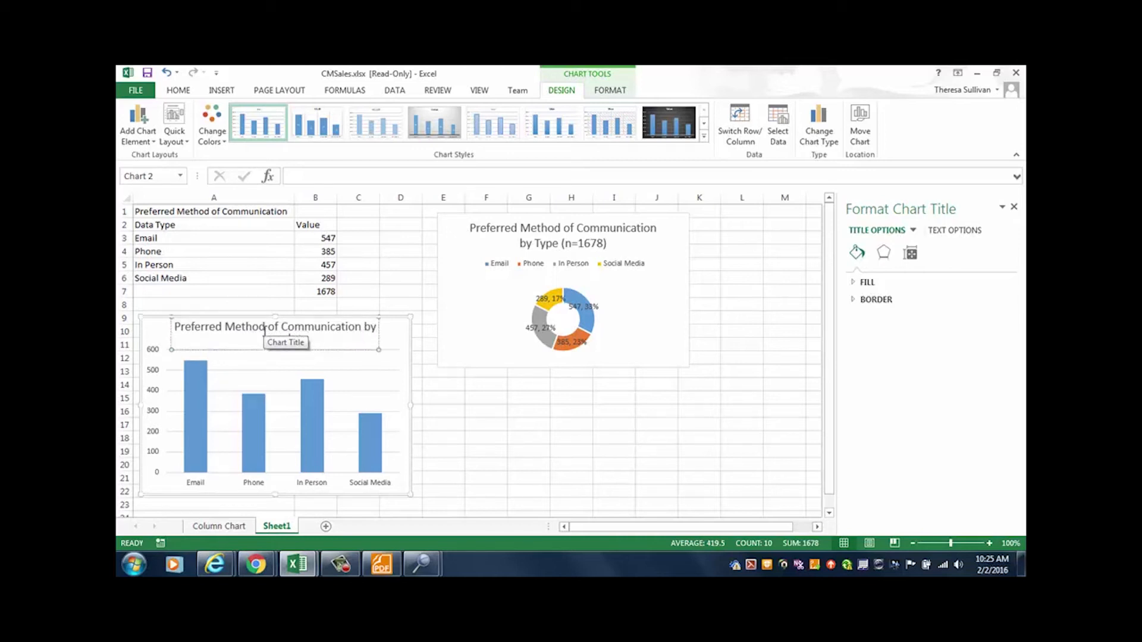
pyautogui.write('Type (n = 1678)')
pyautogui.click(515, 398)
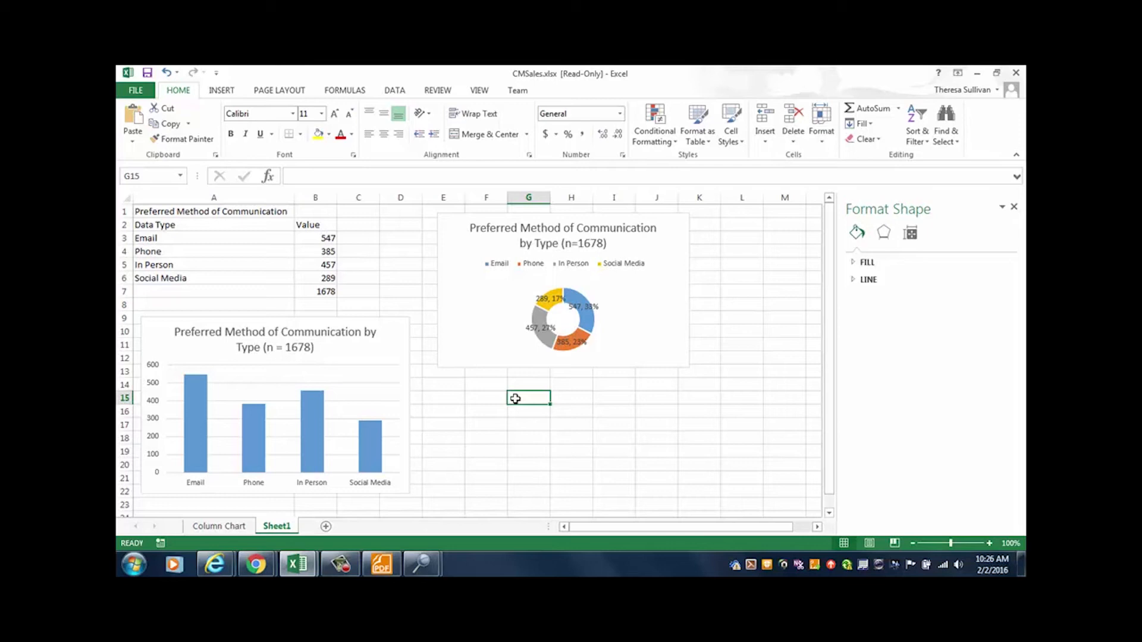
pyautogui.click(224, 91)
pyautogui.click(442, 140)
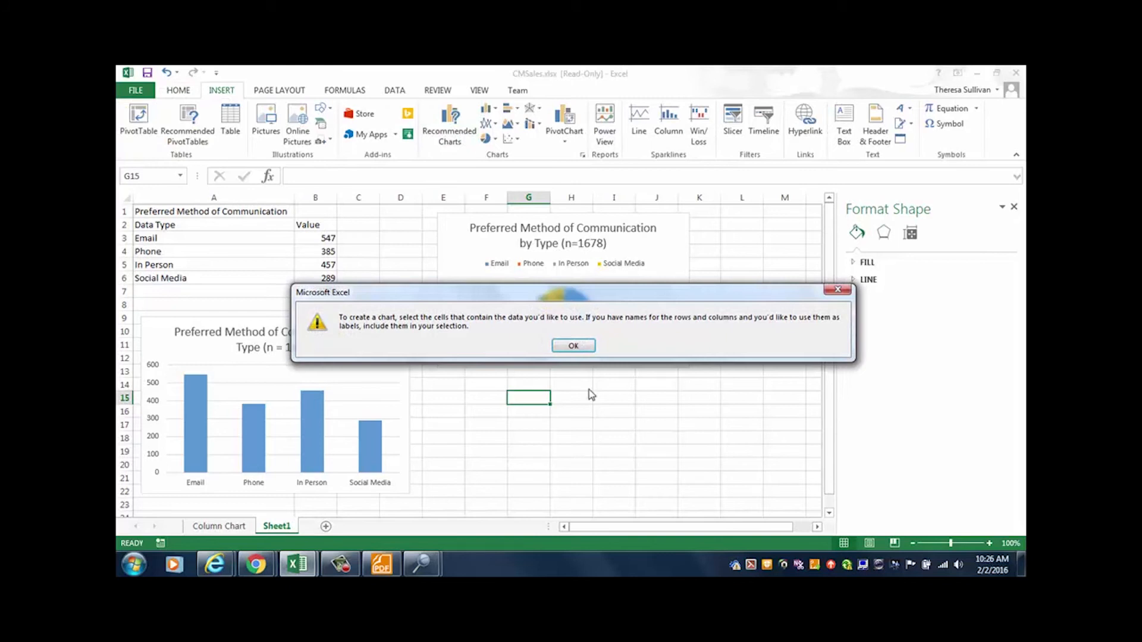
pyautogui.click(572, 345)
# Step: Compare the recommended charts for A2:B6, insert the Clustered Bar chart, and place it at a smaller size below the doughnut chart
pyautogui.click(229, 227)
pyautogui.moveTo(229, 227); pyautogui.dragTo(329, 278)
pyautogui.click(446, 128)
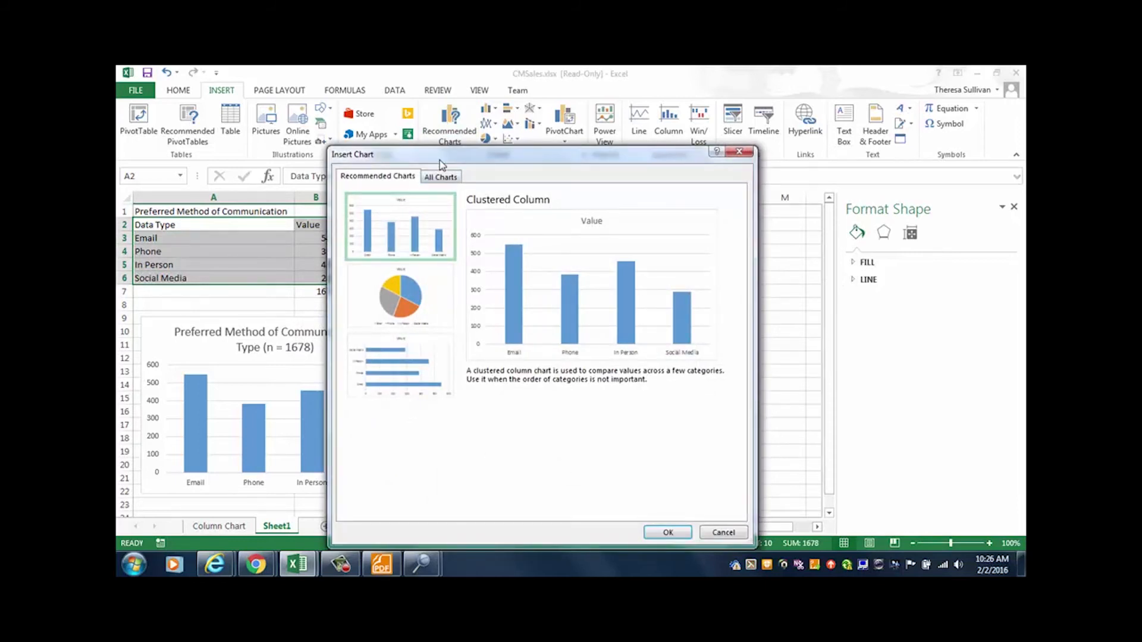
pyautogui.moveTo(455, 154); pyautogui.dragTo(553, 122)
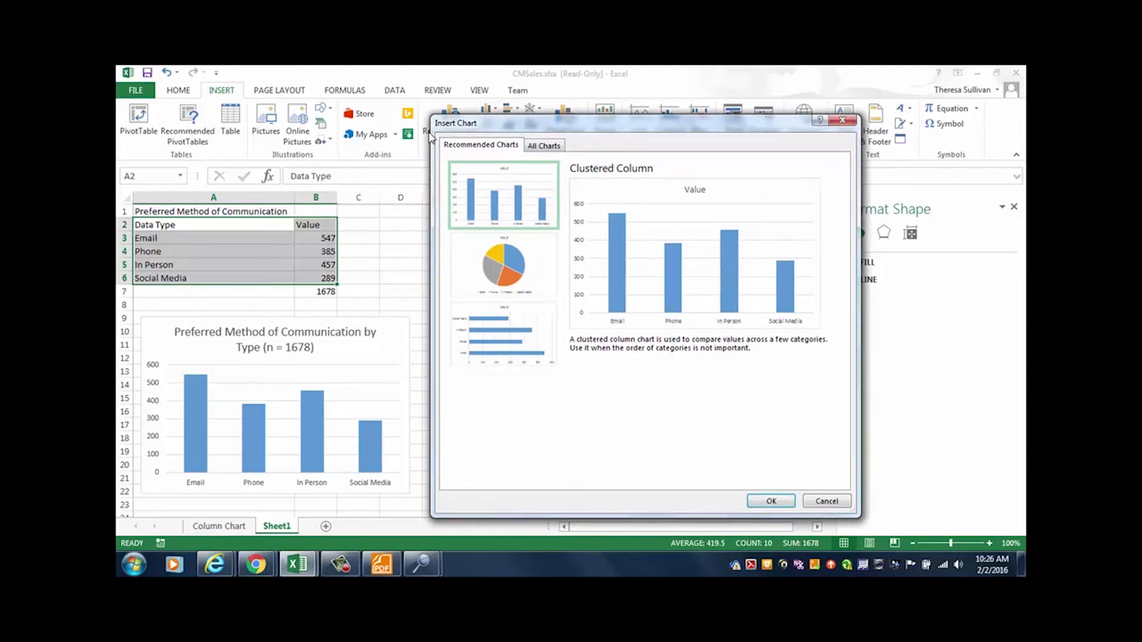
pyautogui.click(482, 252)
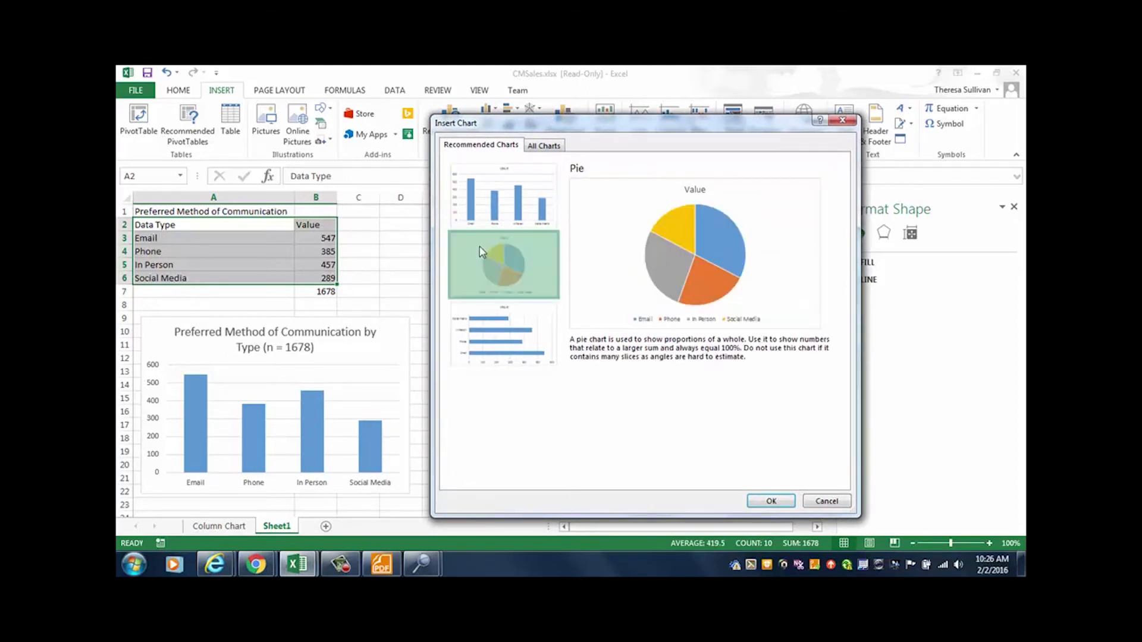
pyautogui.click(504, 329)
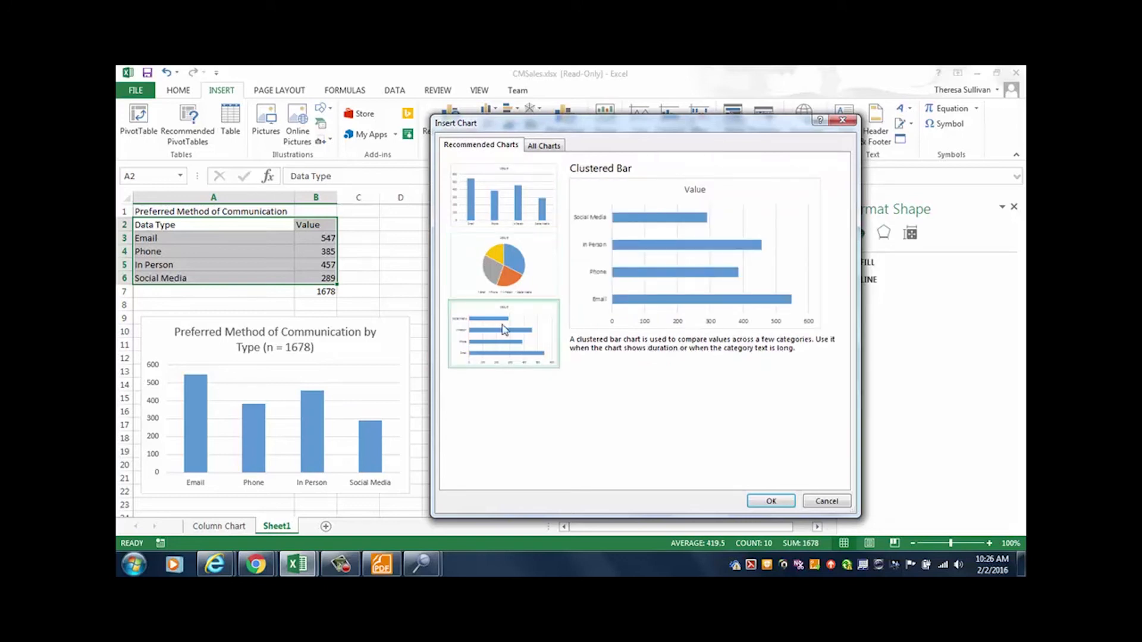
pyautogui.click(499, 290)
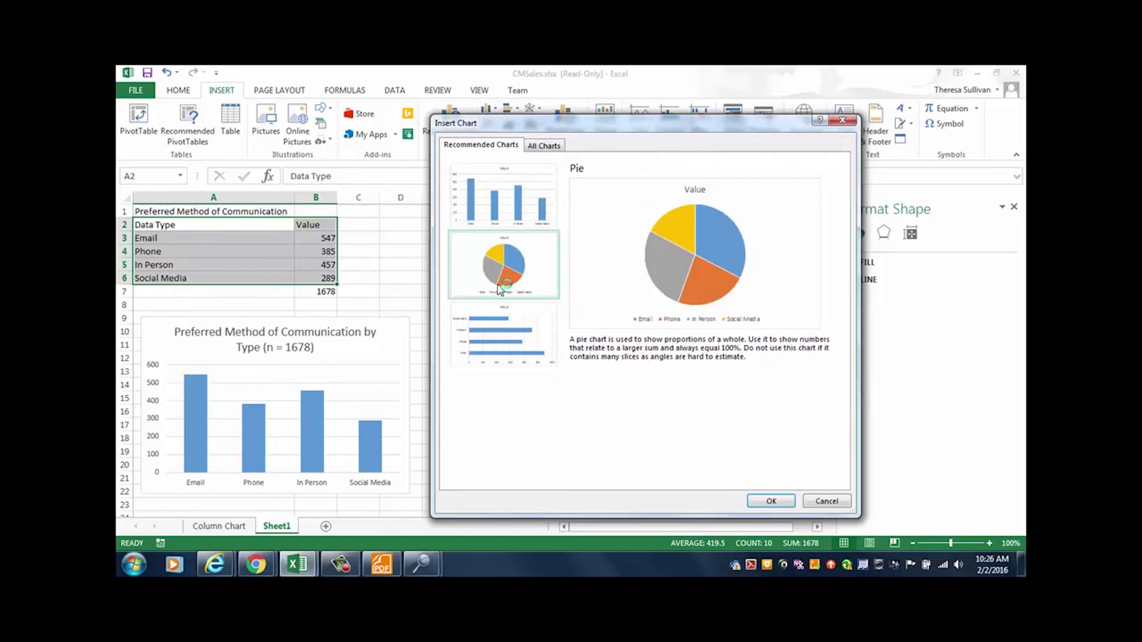
pyautogui.click(481, 211)
pyautogui.click(498, 285)
pyautogui.click(506, 331)
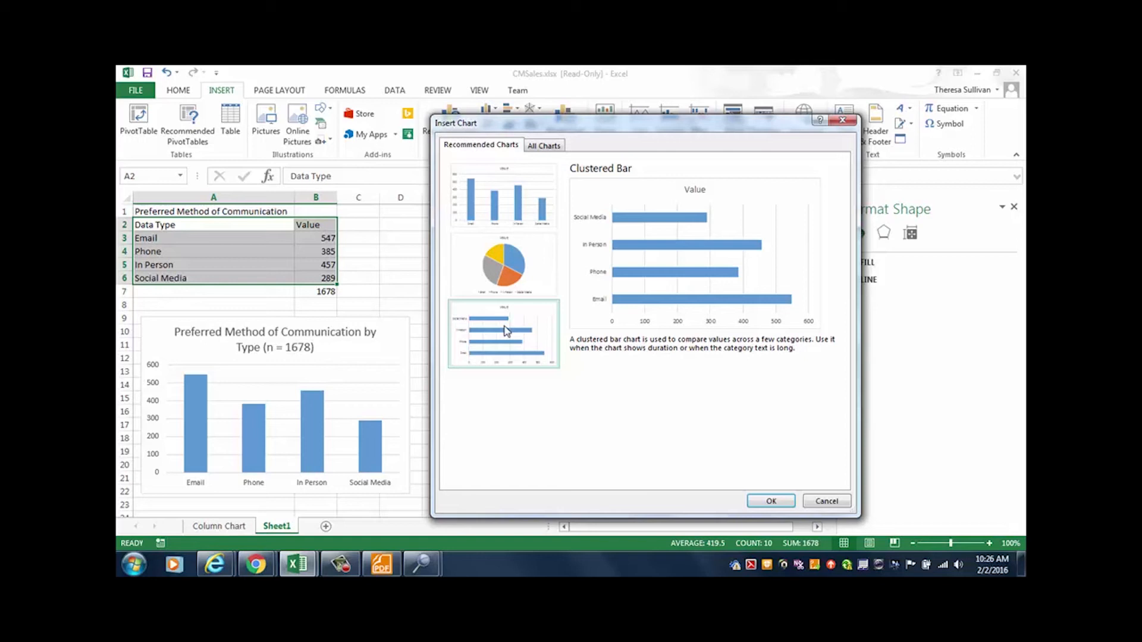
pyautogui.click(775, 503)
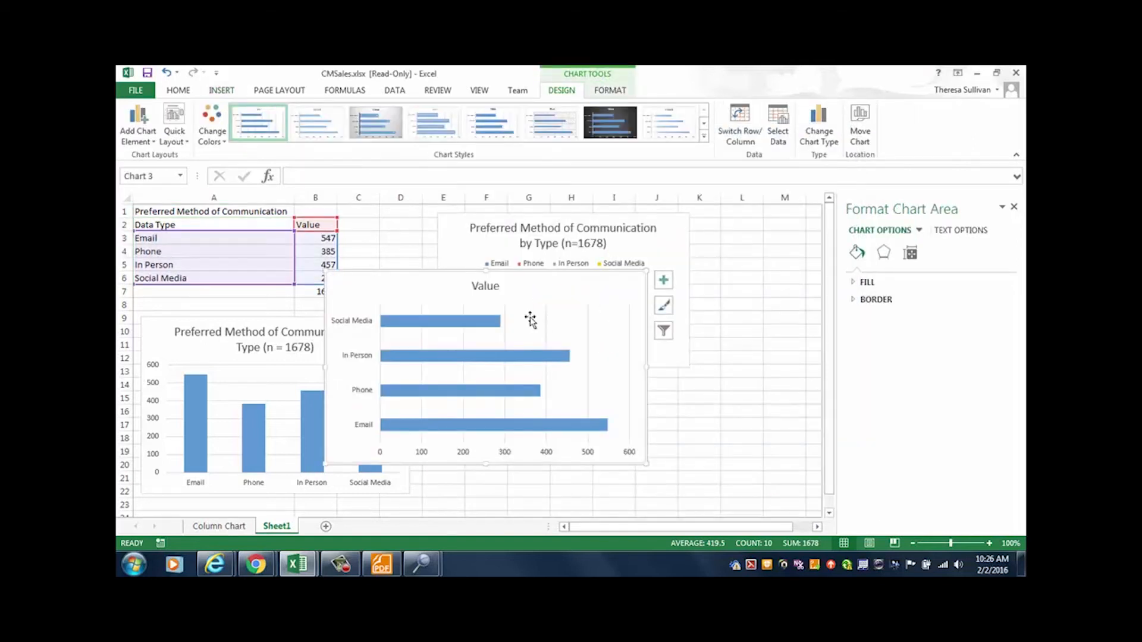
pyautogui.moveTo(325, 270)
pyautogui.mouseDown()
pyautogui.moveTo(498, 363)
pyautogui.moveTo(471, 385)
pyautogui.moveTo(447, 375)
pyautogui.mouseUp()
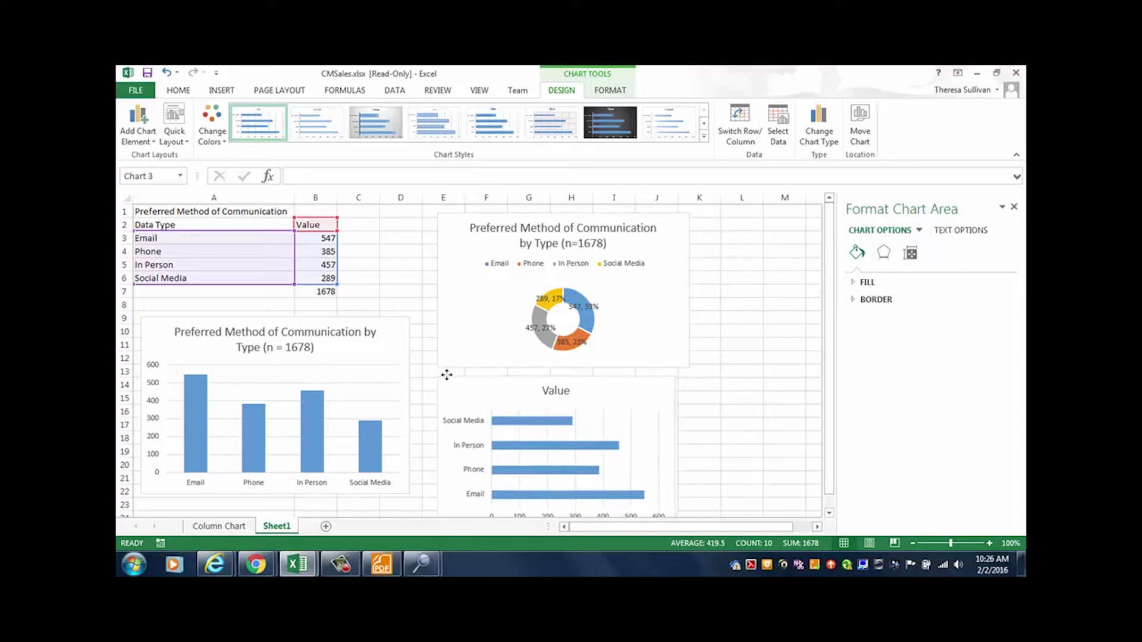
# Step: Copy the doughnut chart's title and paste it over the bar chart's "Value" title
pyautogui.click(565, 241)
pyautogui.moveTo(607, 243); pyautogui.dragTo(456, 226)
pyautogui.hotkey('ctrl', 'c')
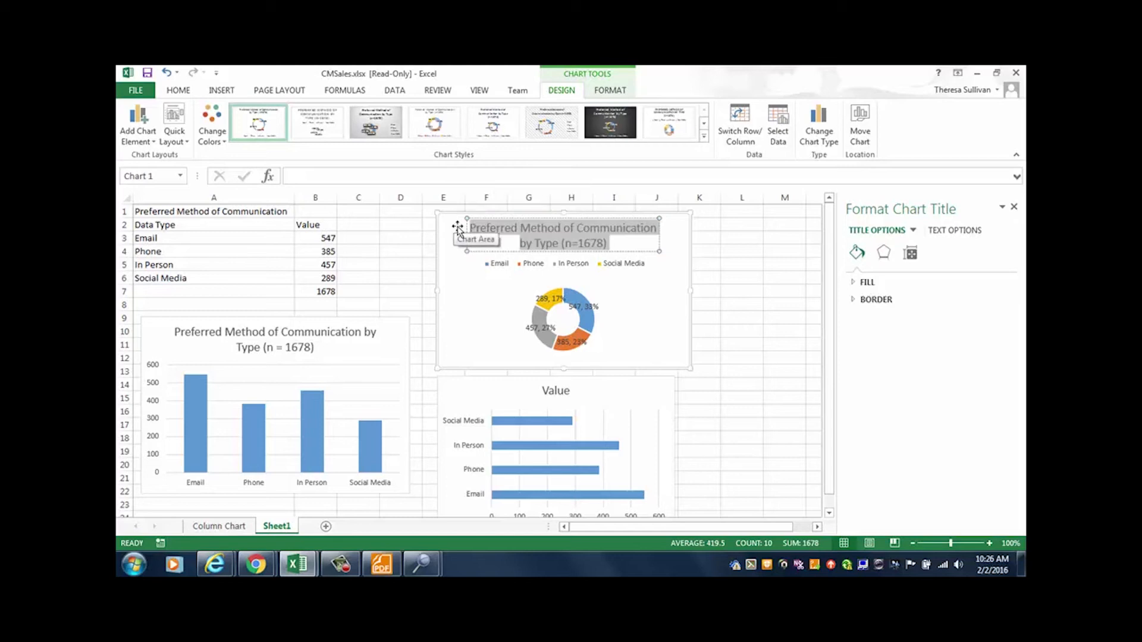
pyautogui.click(570, 391)
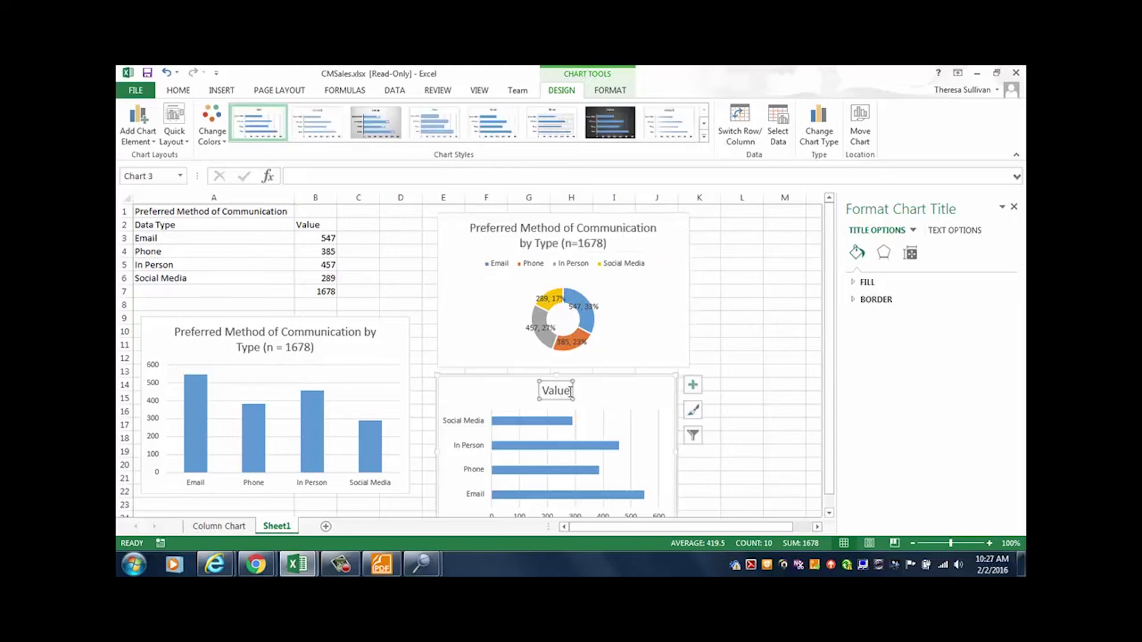
pyautogui.moveTo(570, 391); pyautogui.dragTo(529, 391)
pyautogui.hotkey('ctrl', 'v')
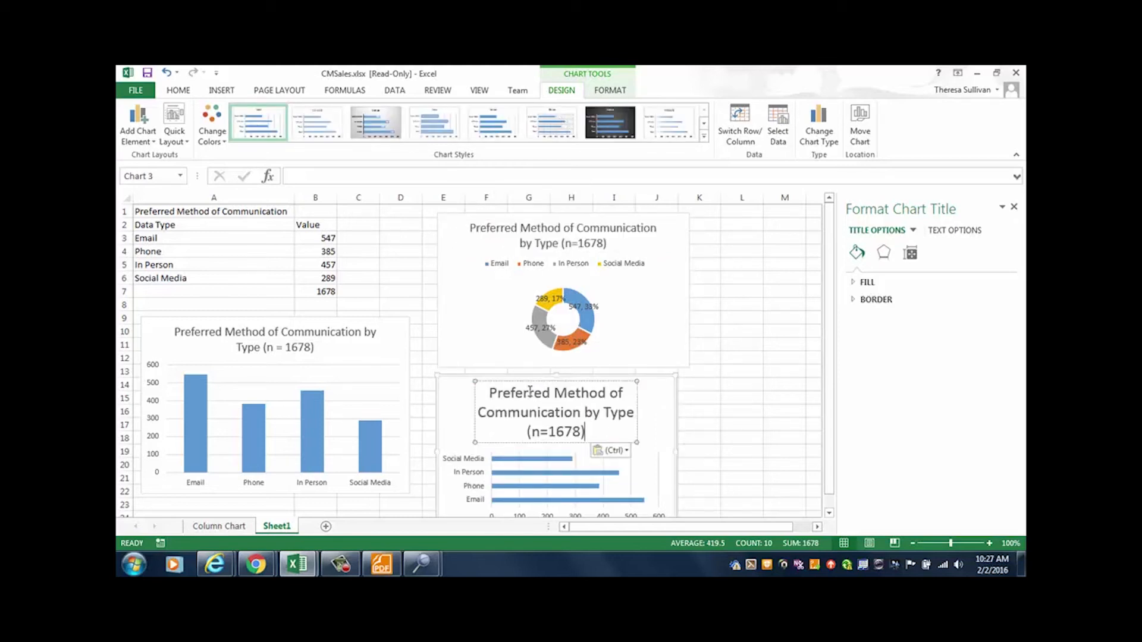
pyautogui.click(788, 402)
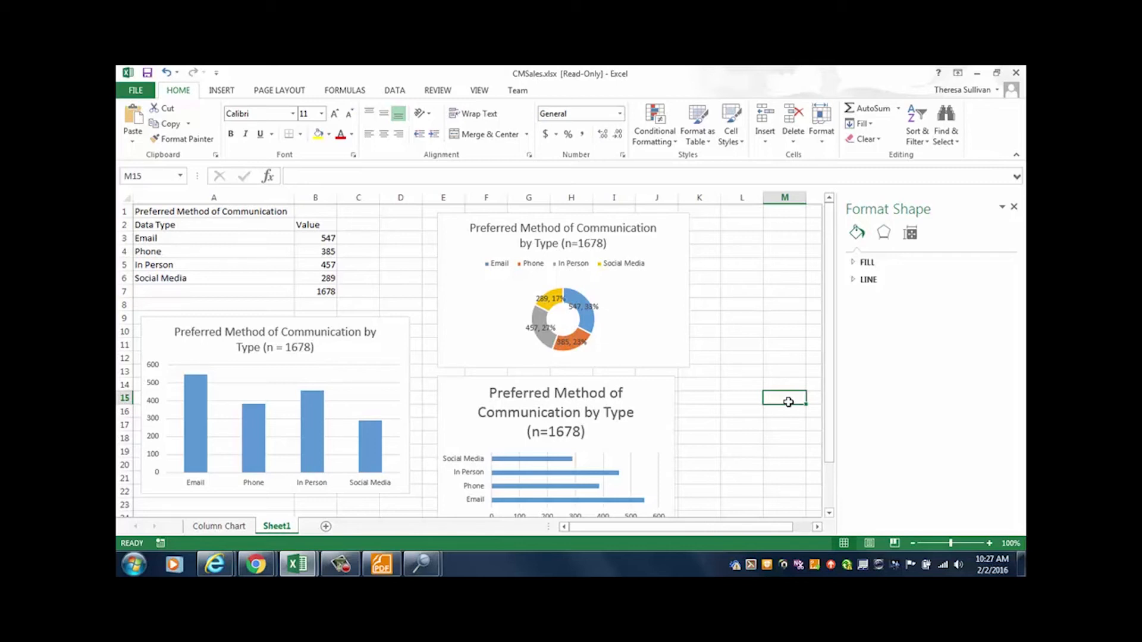
# Step: Add a new worksheet, enter the headers Region, Salesperson and Item in A2:C2, and fit column B to its header
pyautogui.click(326, 527)
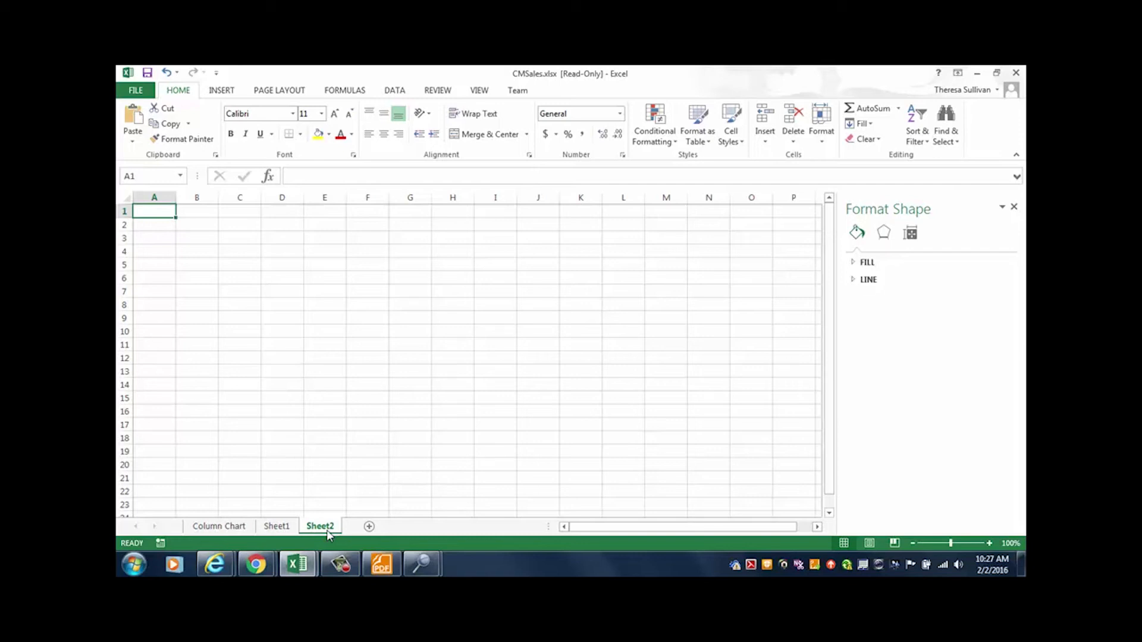
pyautogui.click(158, 229)
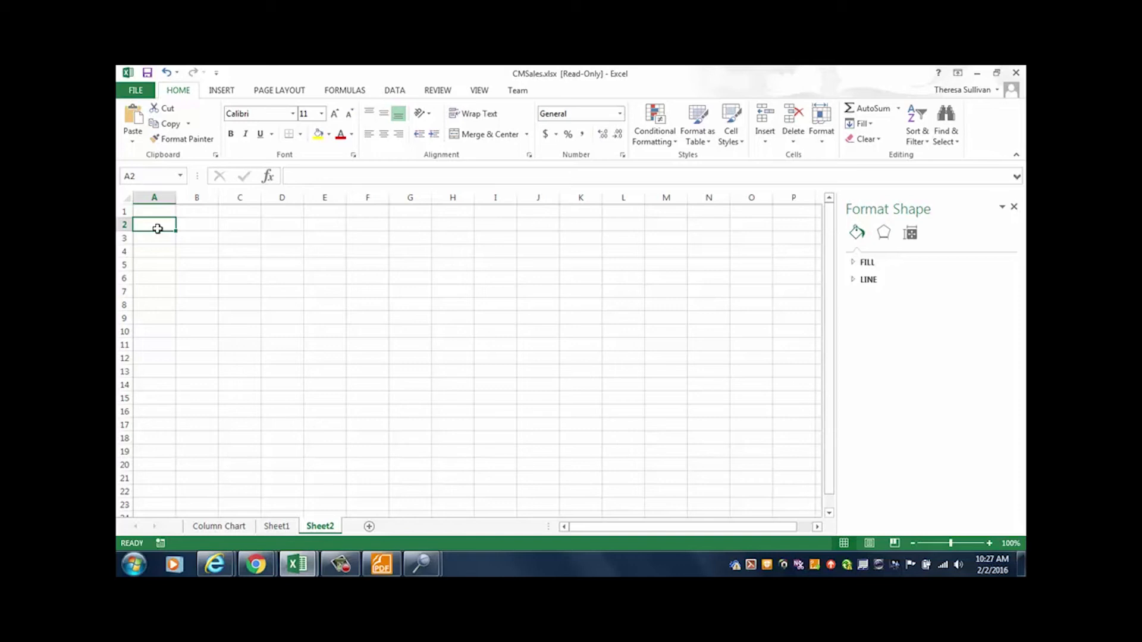
pyautogui.write('Region')
pyautogui.press('Tab')
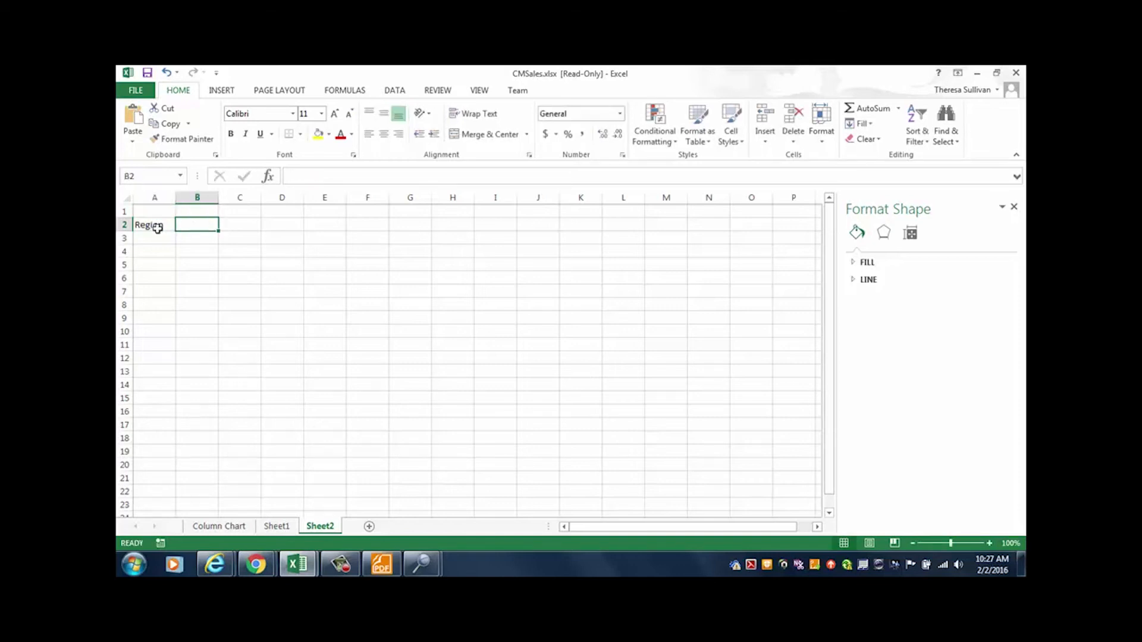
pyautogui.write('Sales')
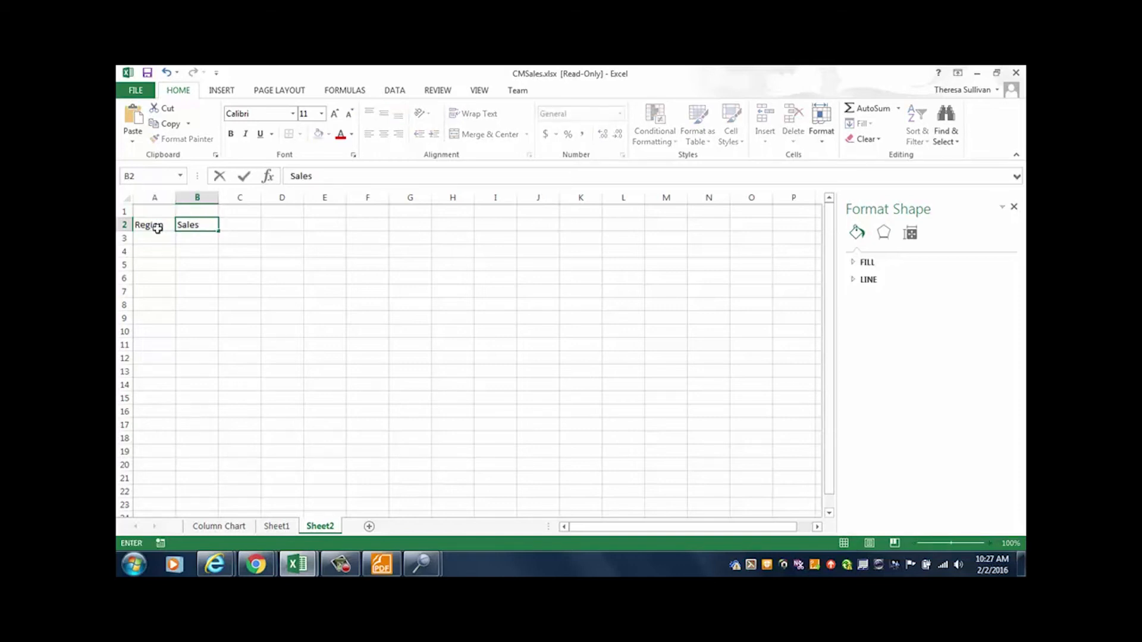
pyautogui.write('person')
pyautogui.press('Tab')
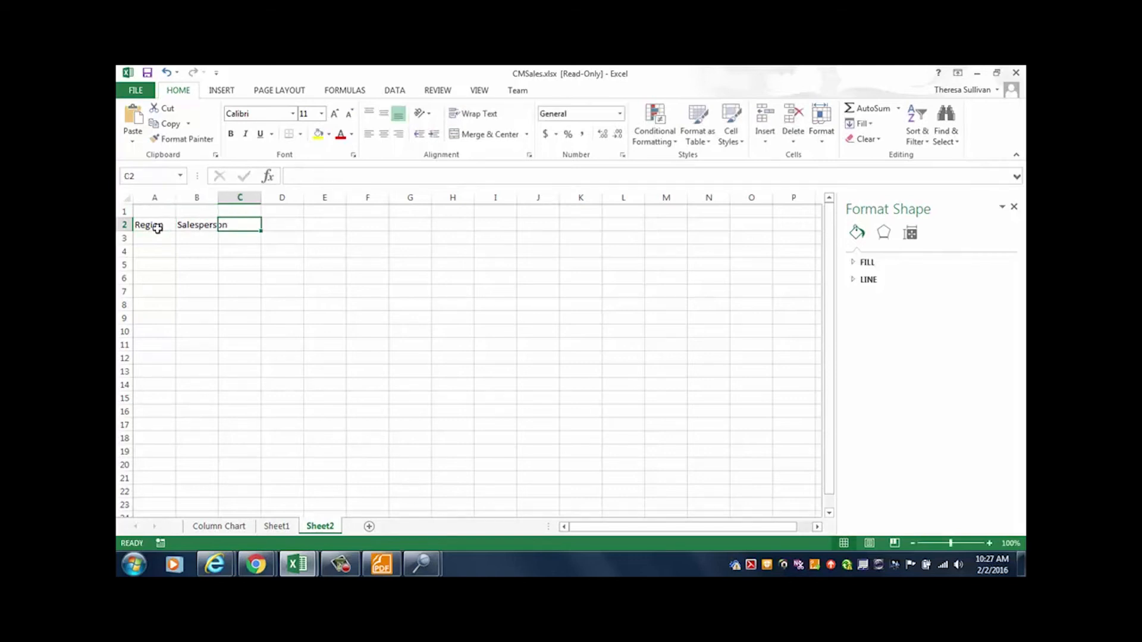
pyautogui.doubleClick(219, 194)
pyautogui.write('Item')
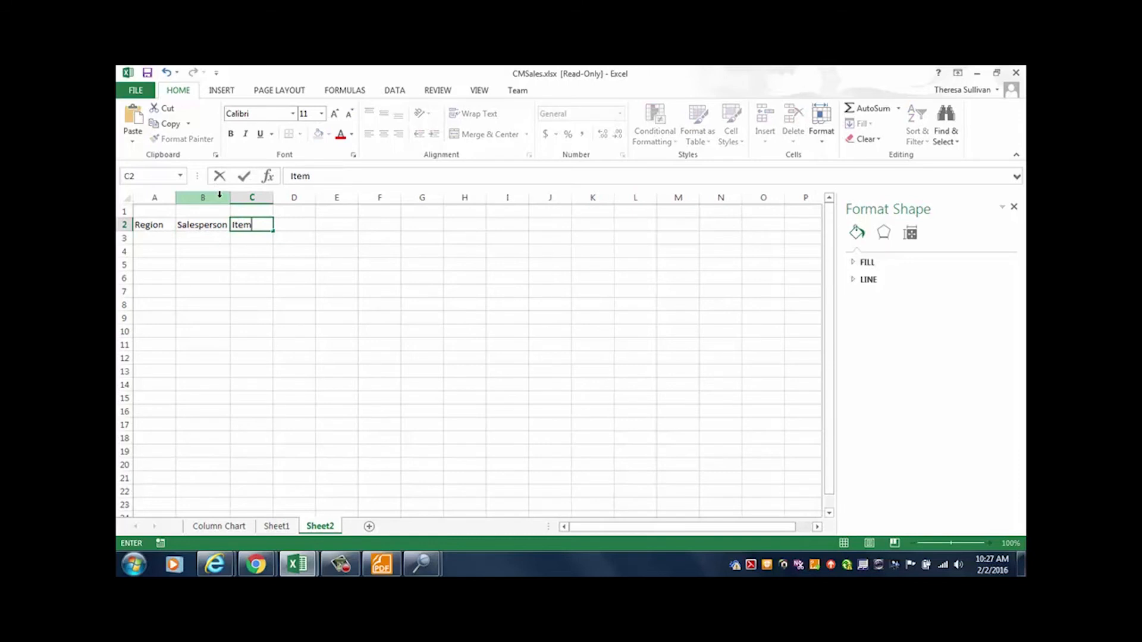
pyautogui.press('Tab')
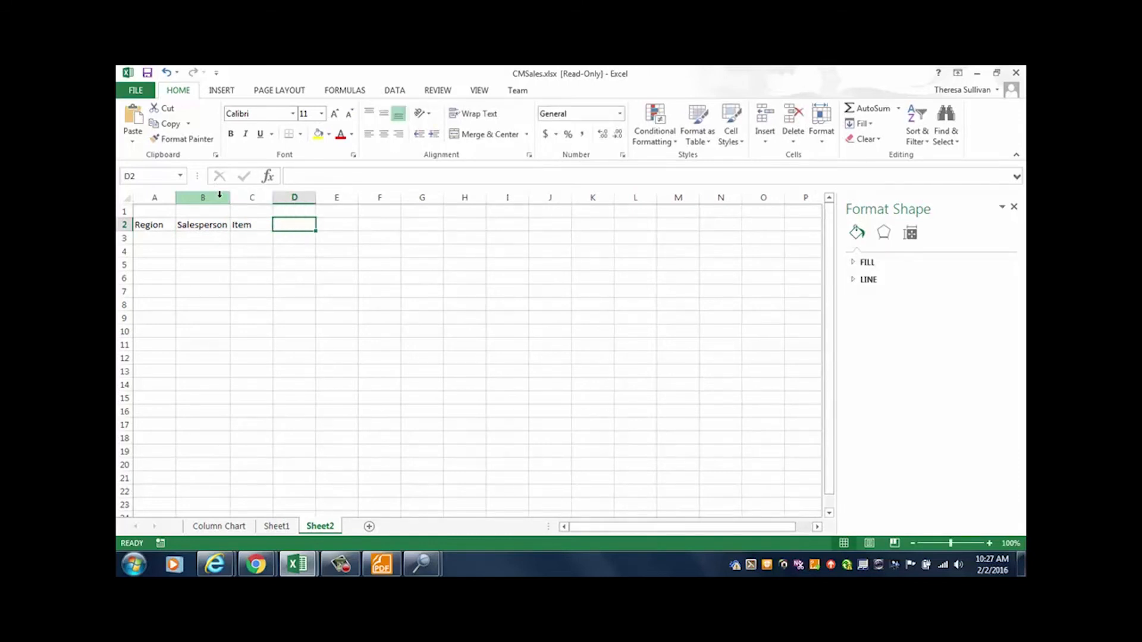
# Step: Enter the headers Month Sold in D2 and Sale $ in E2, and fit column D to its header
pyautogui.write('Mo')
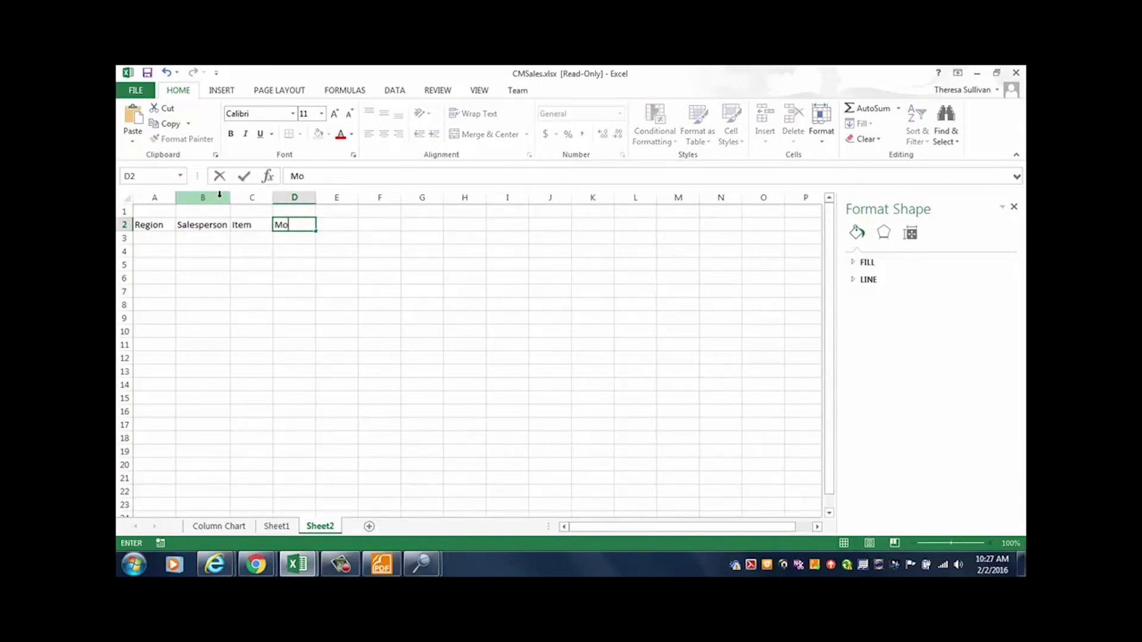
pyautogui.write('nth Sold')
pyautogui.press('Tab')
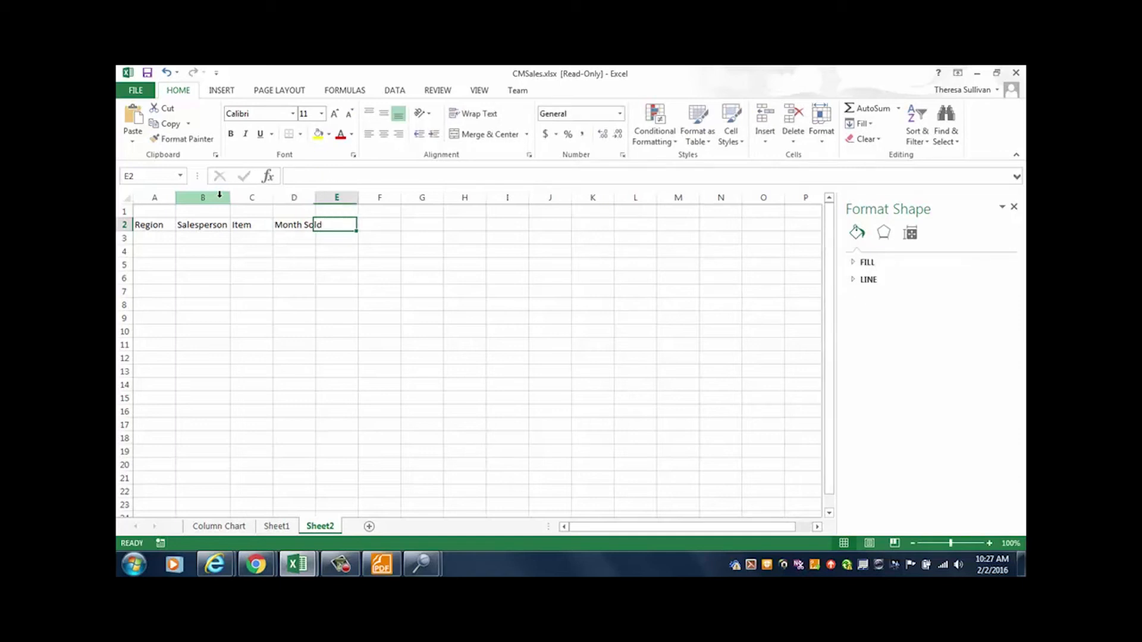
pyautogui.doubleClick(315, 195)
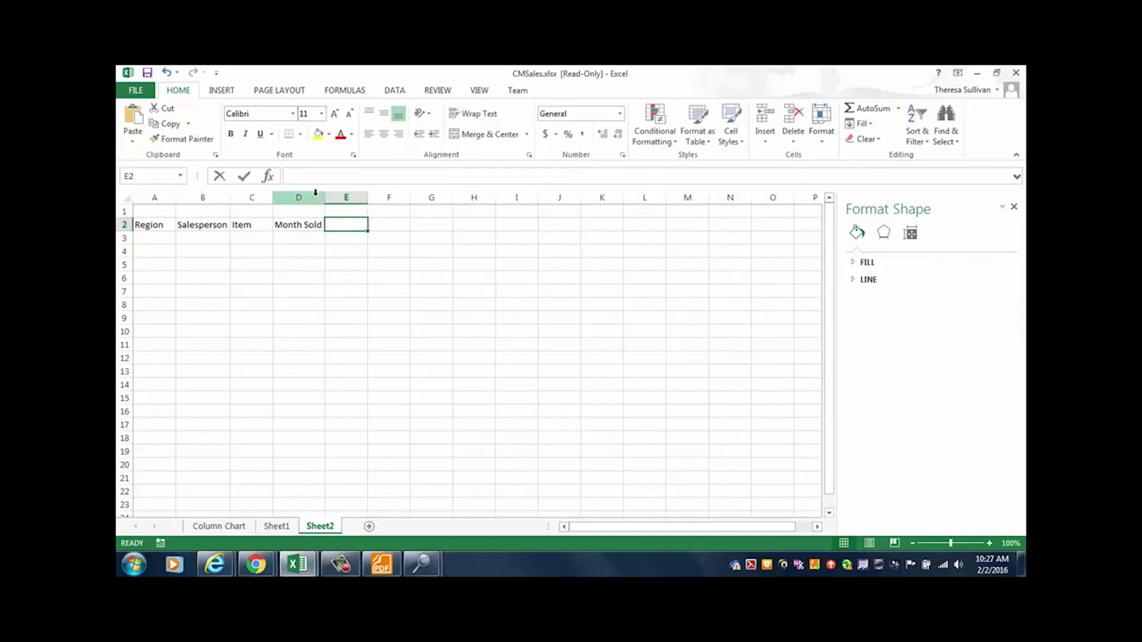
pyautogui.write('Sale $')
pyautogui.press('Return')
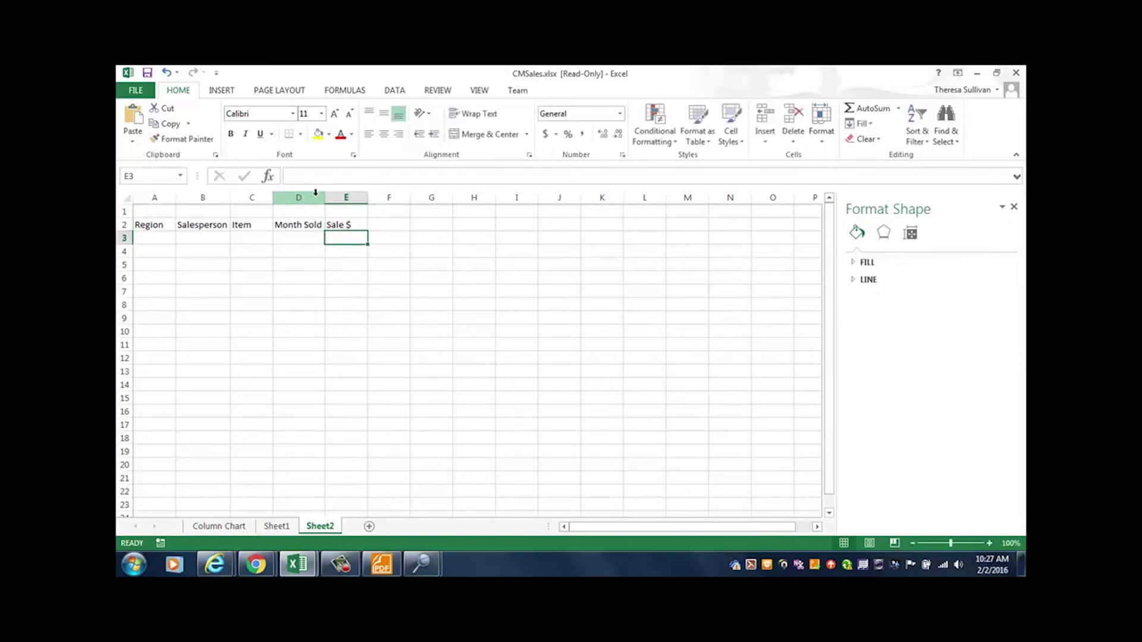
# Step: Enter the regions West, North, South and East in A3:A6, and fill the repeating list down to A20
pyautogui.click(158, 238)
pyautogui.write('West')
pyautogui.press('Return')
pyautogui.write('N')
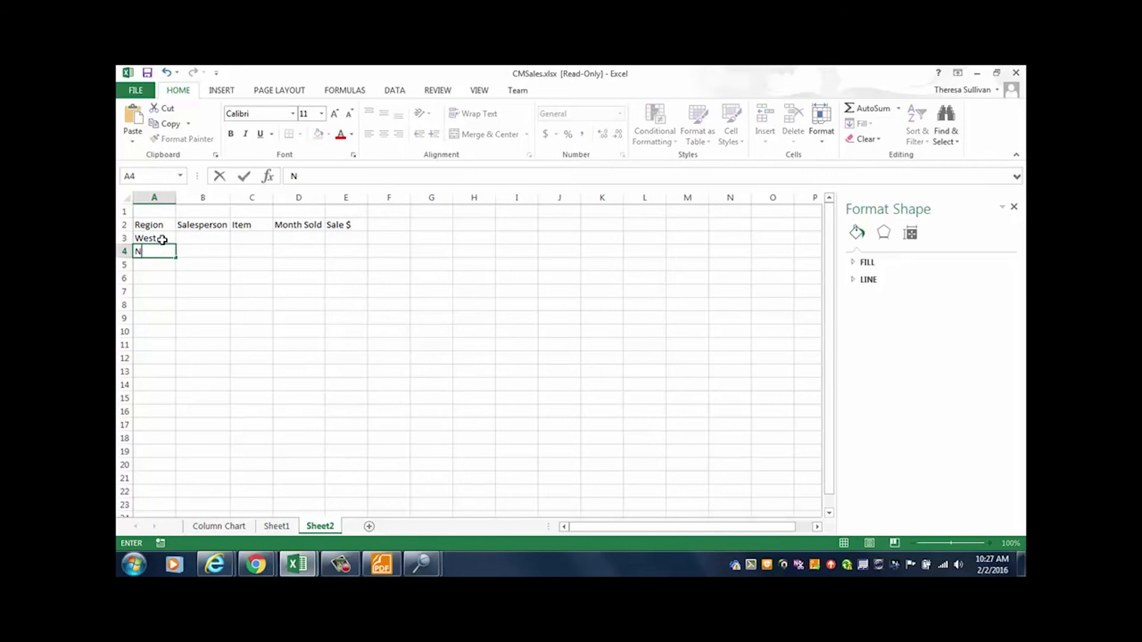
pyautogui.write('orth Sou')
pyautogui.press('BackSpace')
pyautogui.press('BackSpace')
pyautogui.press('BackSpace')
pyautogui.press('BackSpace')
pyautogui.press('Return')
pyautogui.write('South')
pyautogui.press('Return')
pyautogui.write('East')
pyautogui.press('Return')
pyautogui.moveTo(161, 240); pyautogui.dragTo(167, 289)
pyautogui.moveTo(152, 236); pyautogui.dragTo(171, 469)
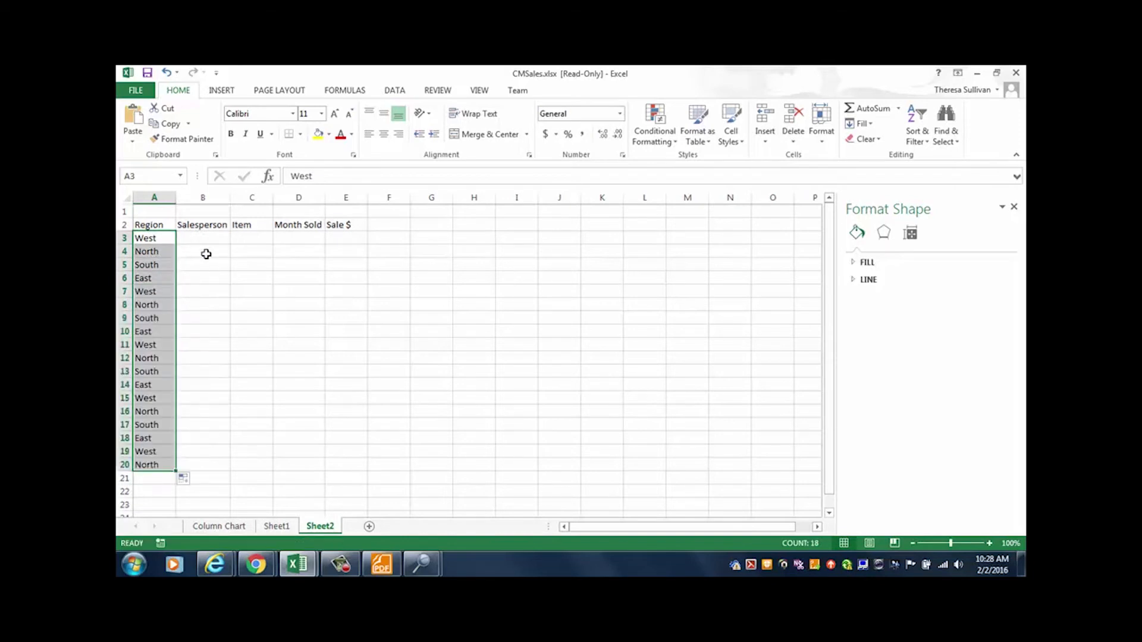
# Step: Enter the salespeople's first names in B3:B6, using the same name for the first two rows
pyautogui.click(204, 237)
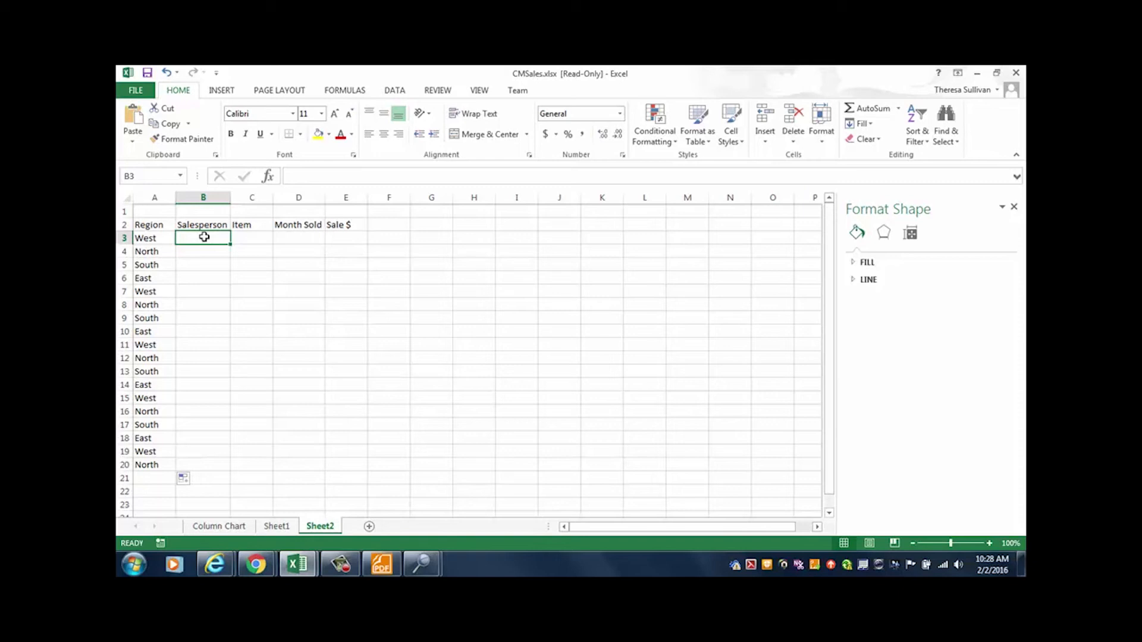
pyautogui.write('Jim')
pyautogui.press('Return')
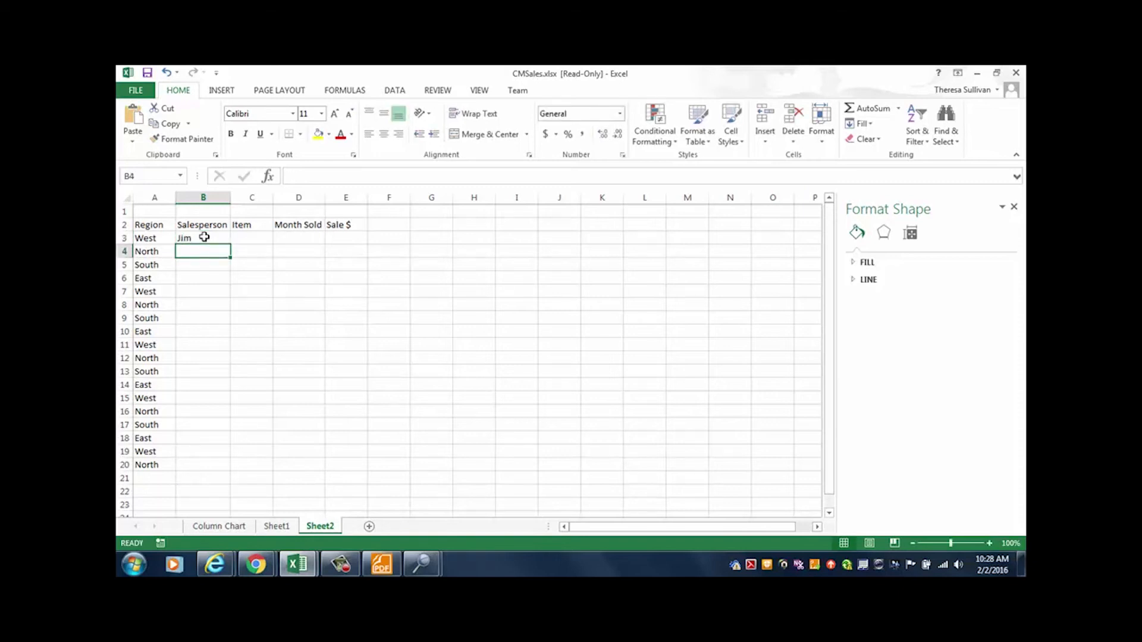
pyautogui.write('Jim')
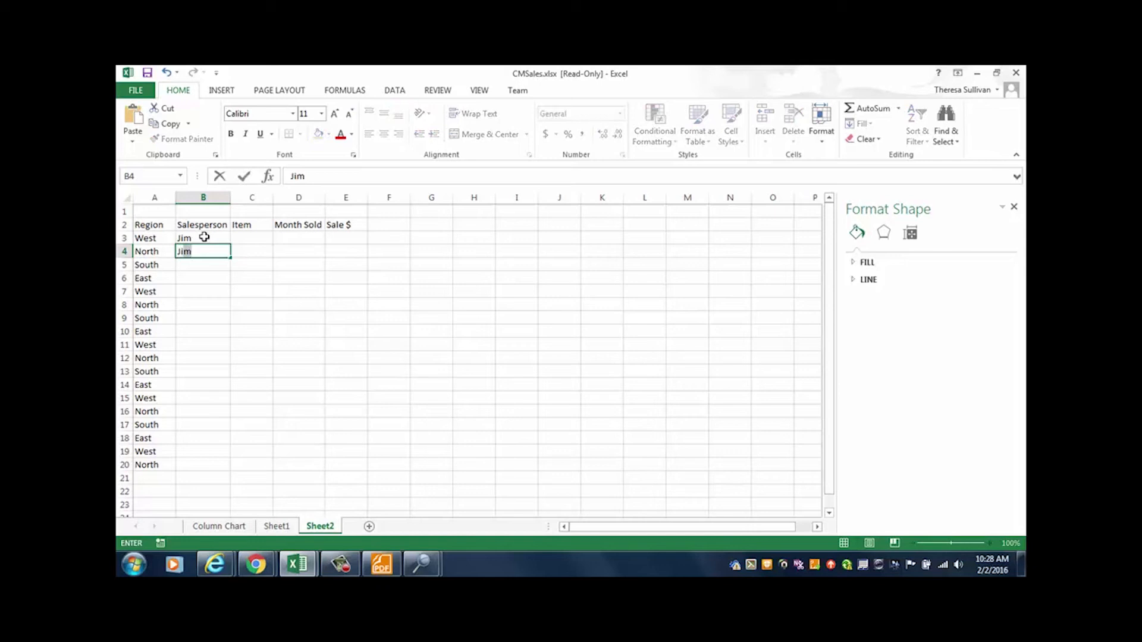
pyautogui.press('Return')
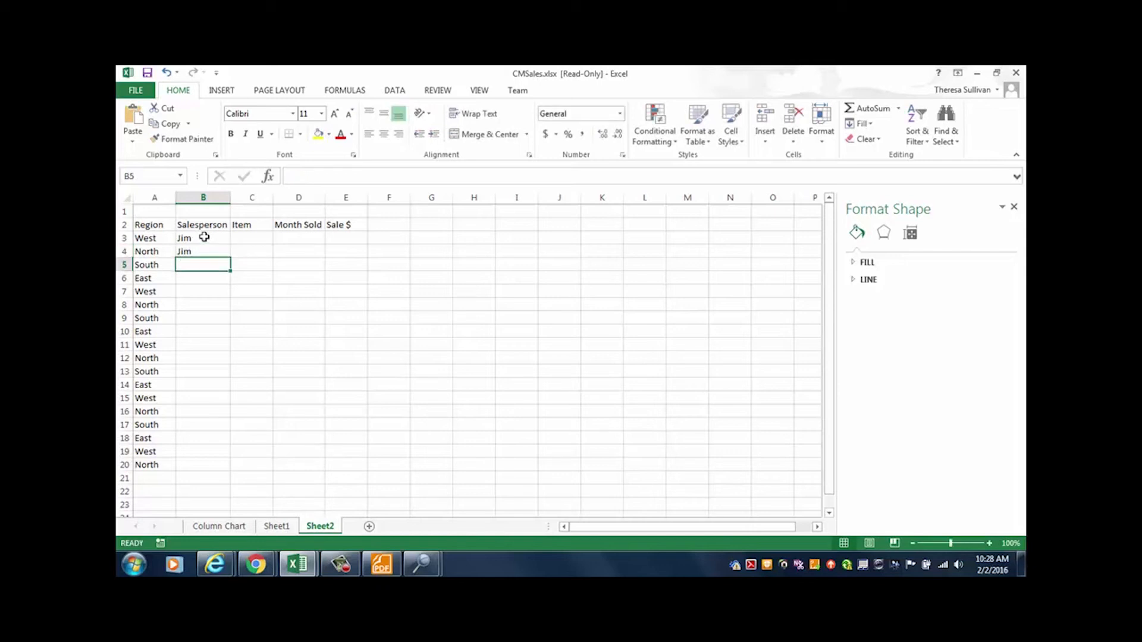
pyautogui.write('Mary')
pyautogui.press('Return')
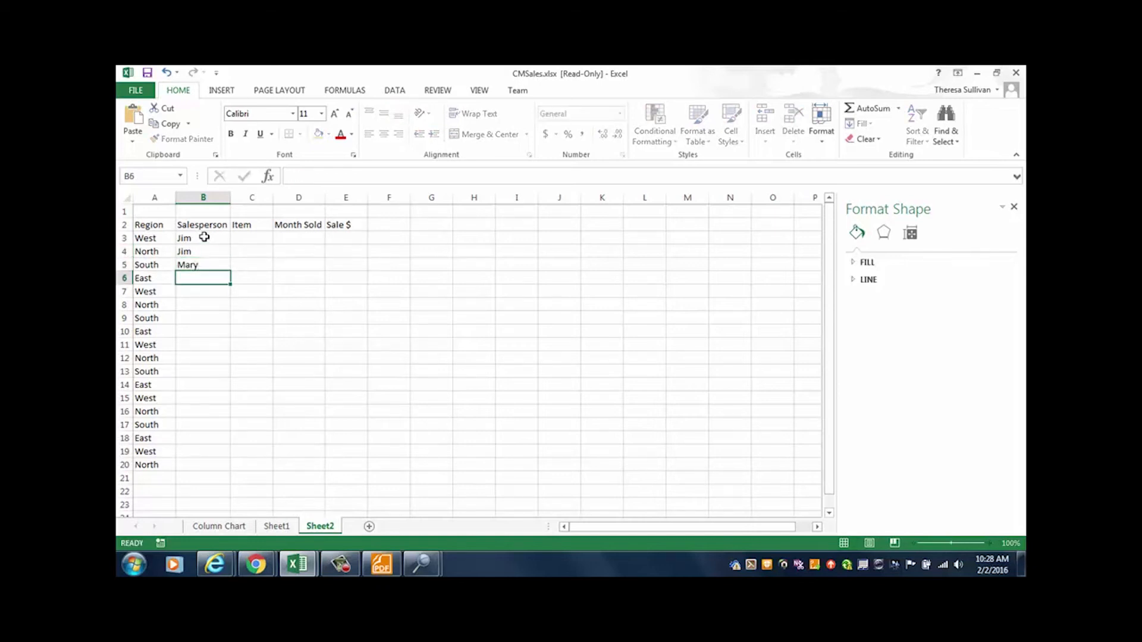
pyautogui.write('Sue')
pyautogui.press('Return')
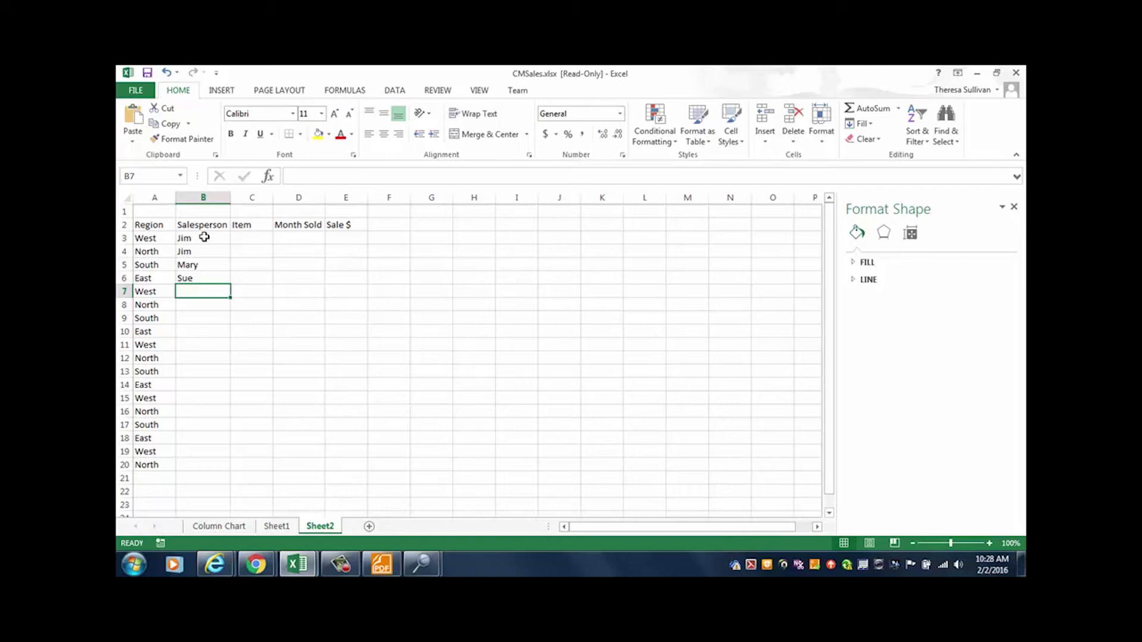
# Step: Enter further salespeople's first names in B7:B10, and fill the repeating B3:B10 list down to B20
pyautogui.write('John')
pyautogui.press('Return')
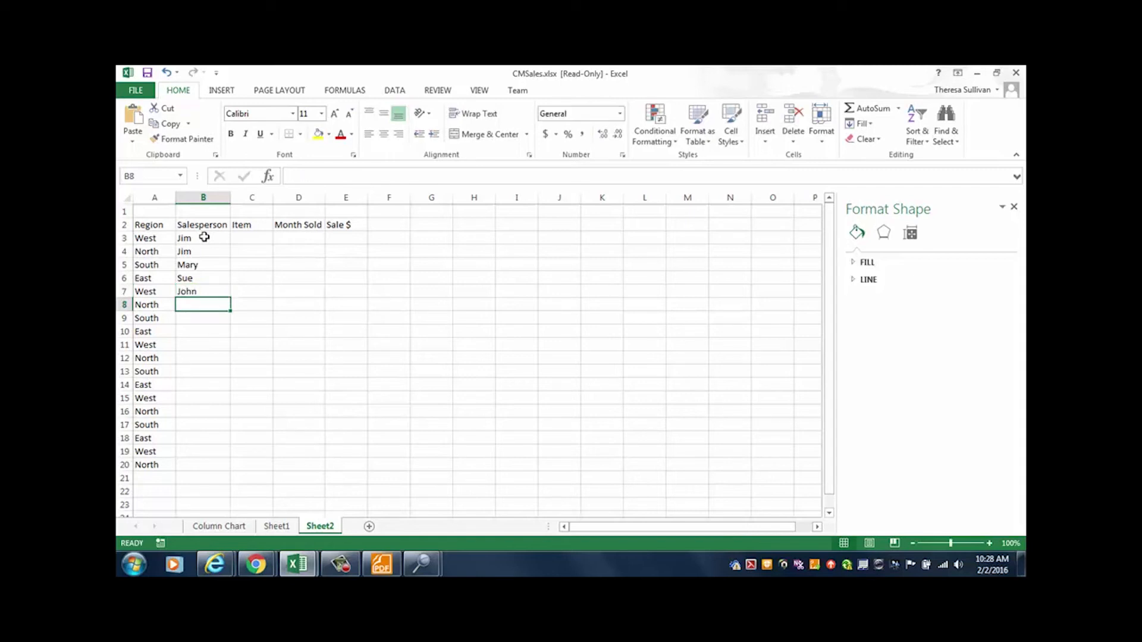
pyautogui.write('Bil')
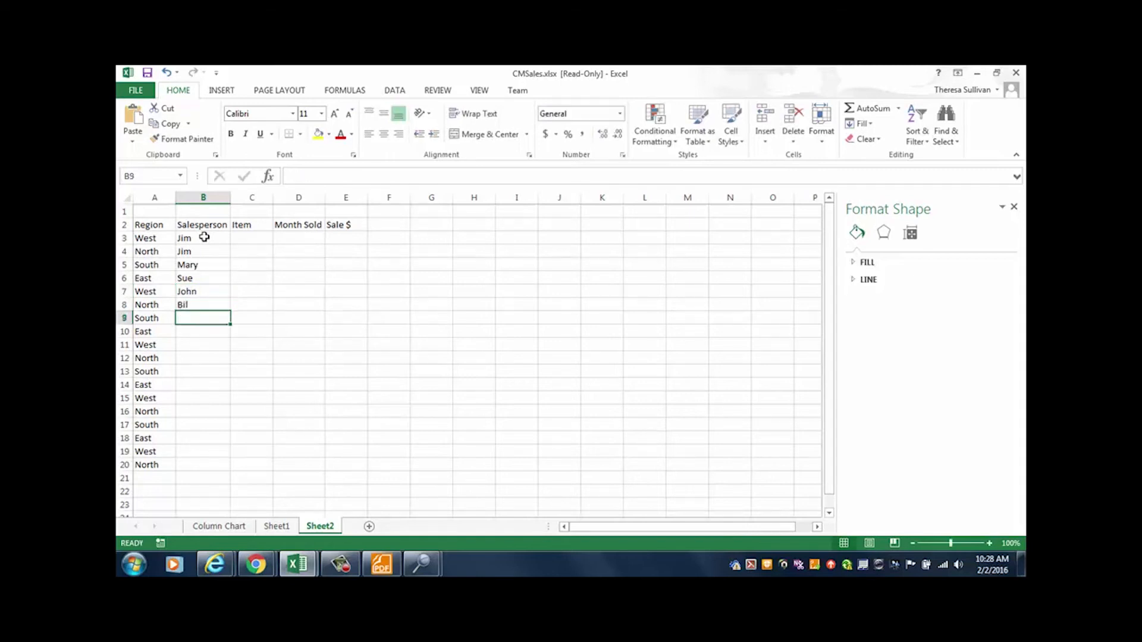
pyautogui.write('l')
pyautogui.press('Return')
pyautogui.write('Bill')
pyautogui.press('Return')
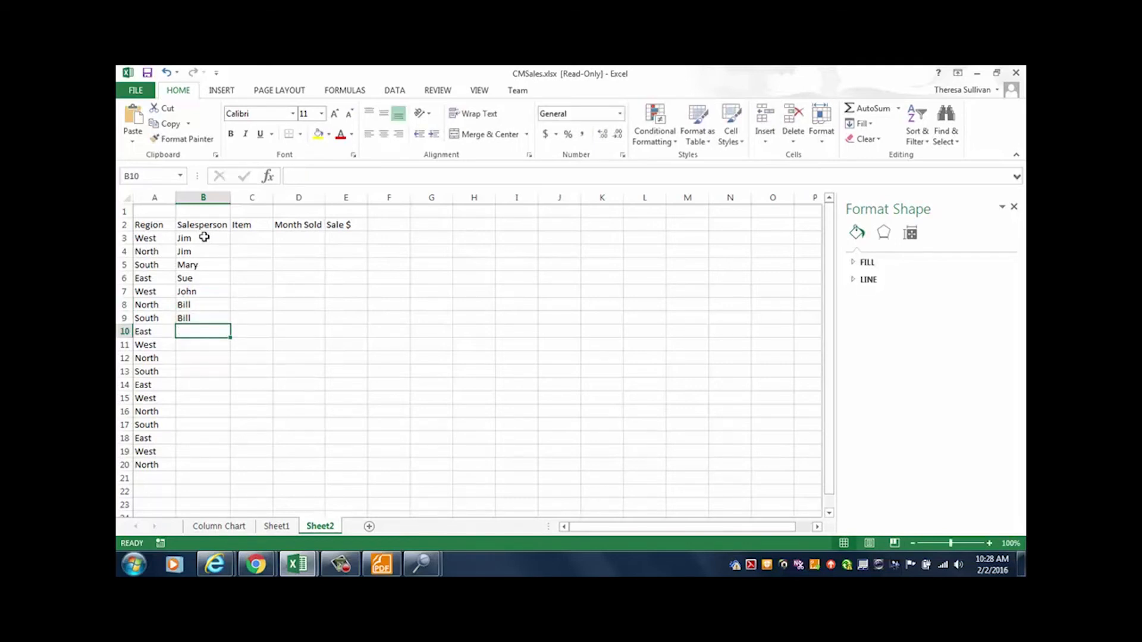
pyautogui.write('Ellen')
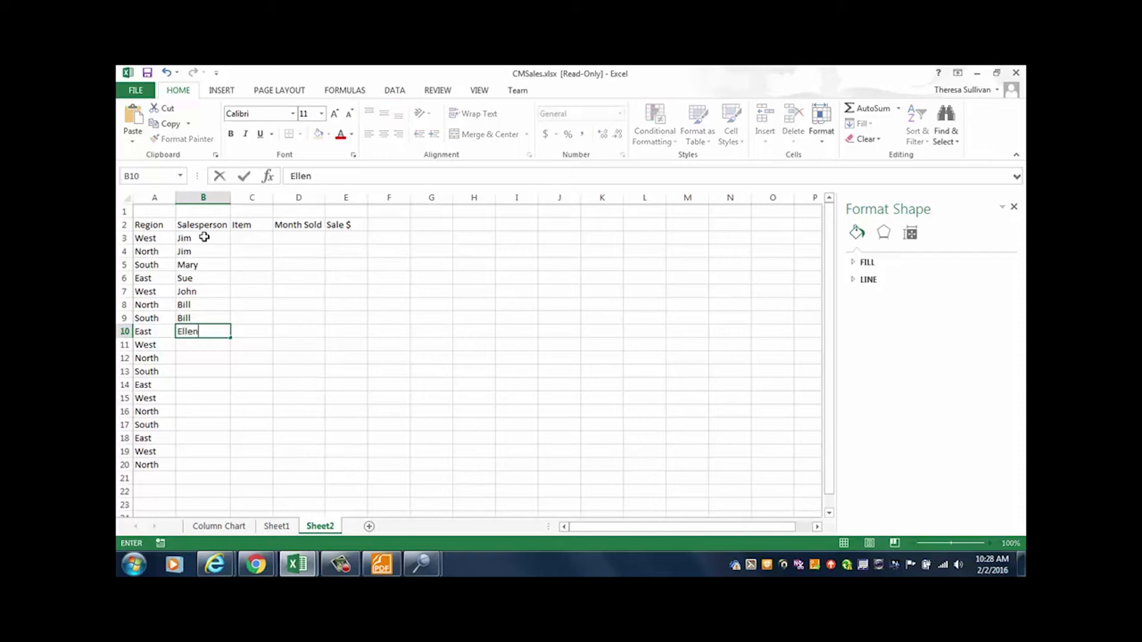
pyautogui.press('Return')
pyautogui.click(204, 237)
pyautogui.moveTo(204, 237); pyautogui.dragTo(215, 474)
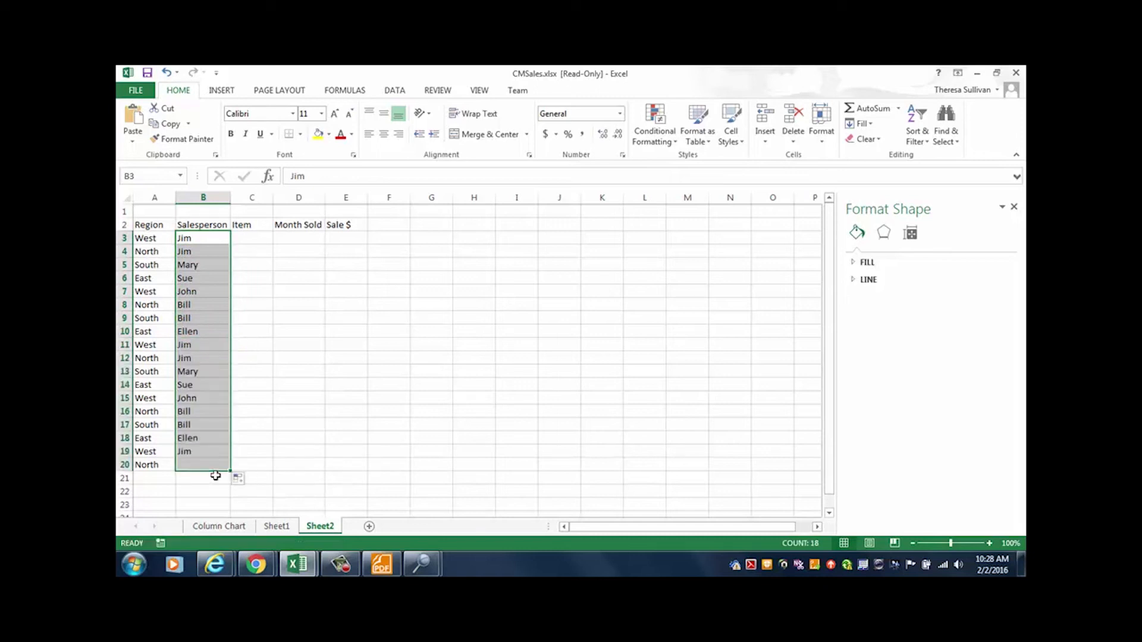
# Step: Enter the items Shoes, Coat, Hat and Pants in C3:C6, and fill the repeating list down to C20
pyautogui.click(252, 239)
pyautogui.write('Shoes')
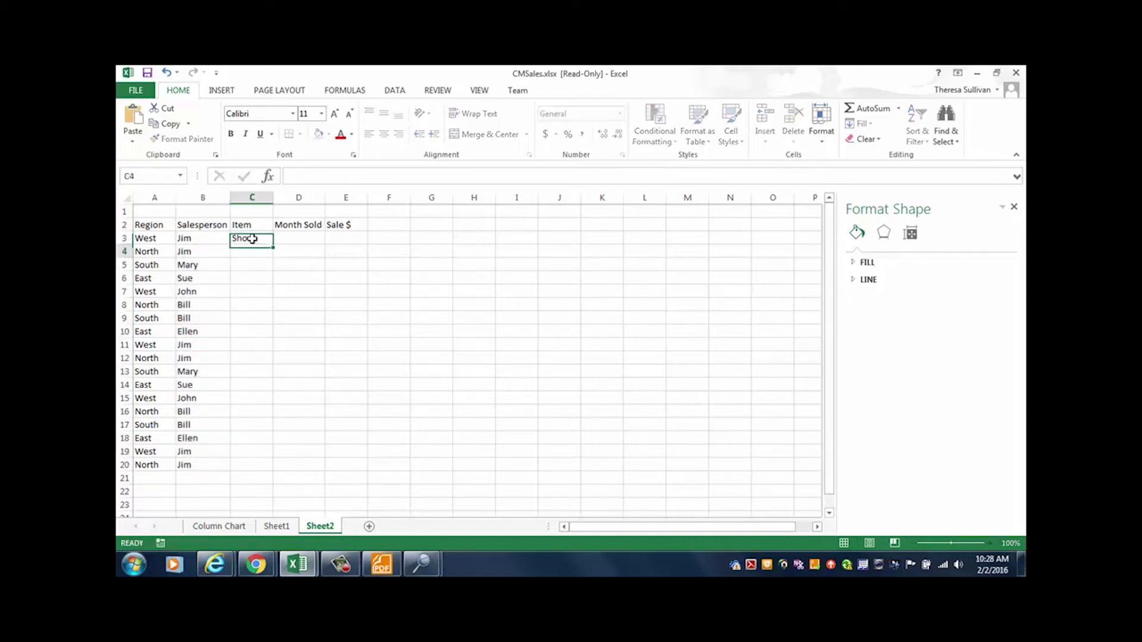
pyautogui.press('Return')
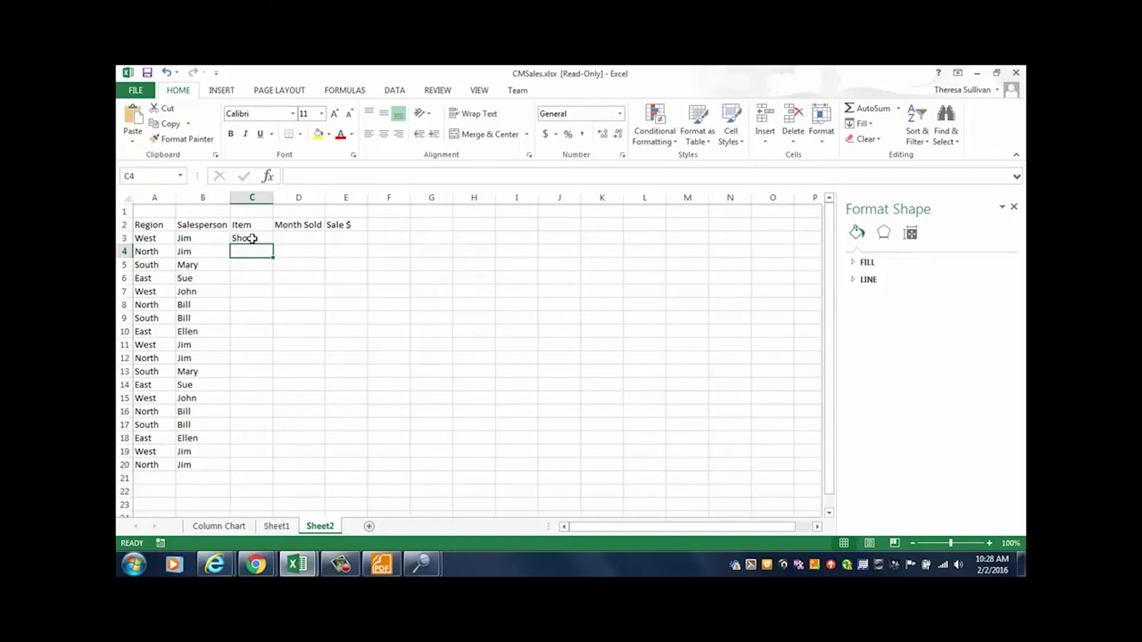
pyautogui.write('Coat')
pyautogui.press('Return')
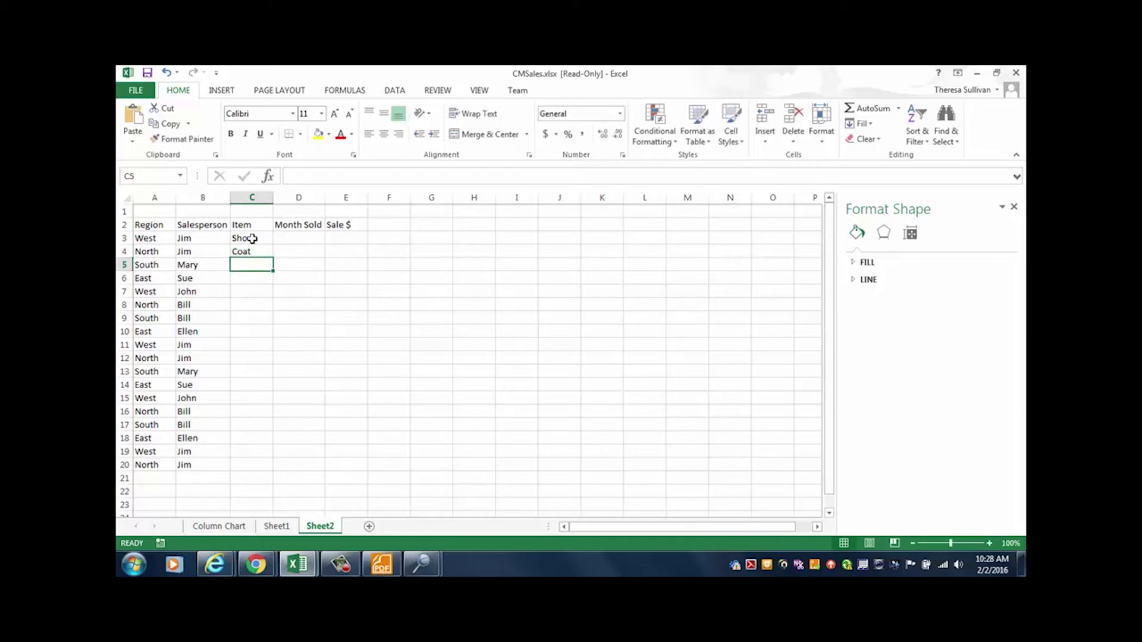
pyautogui.write('Hat')
pyautogui.press('Return')
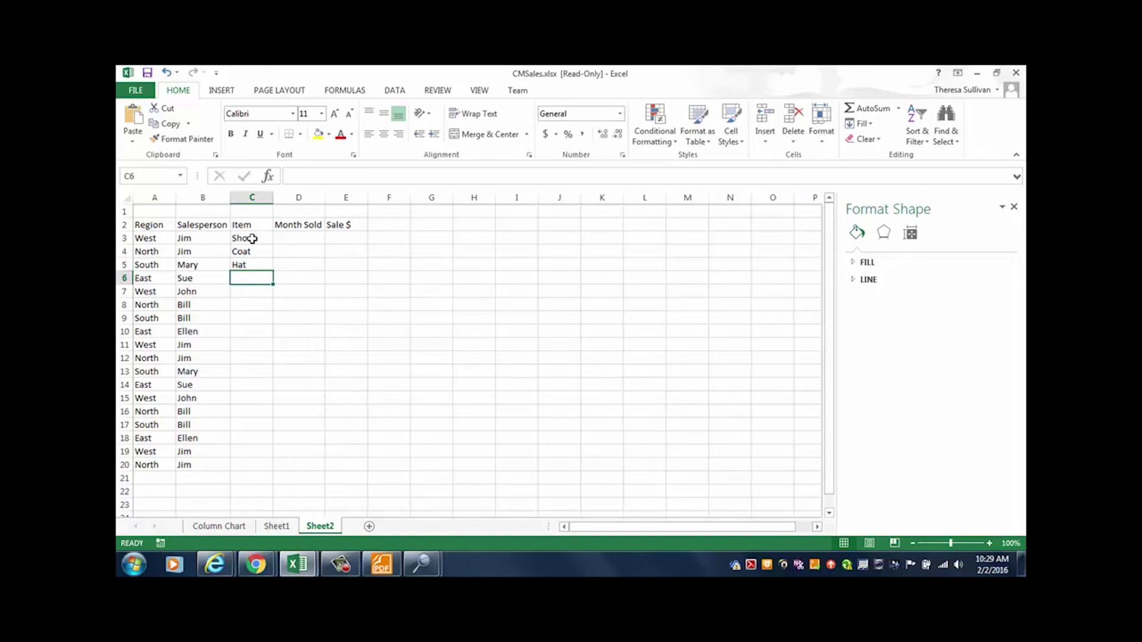
pyautogui.write('Pants')
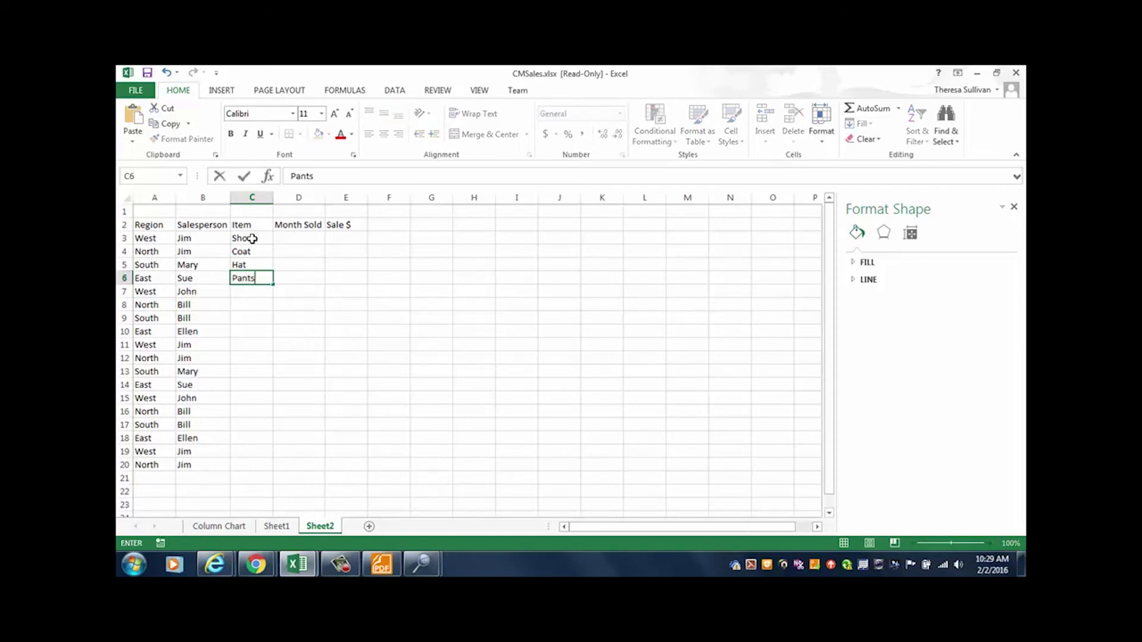
pyautogui.press('Return')
pyautogui.moveTo(252, 239); pyautogui.dragTo(273, 474)
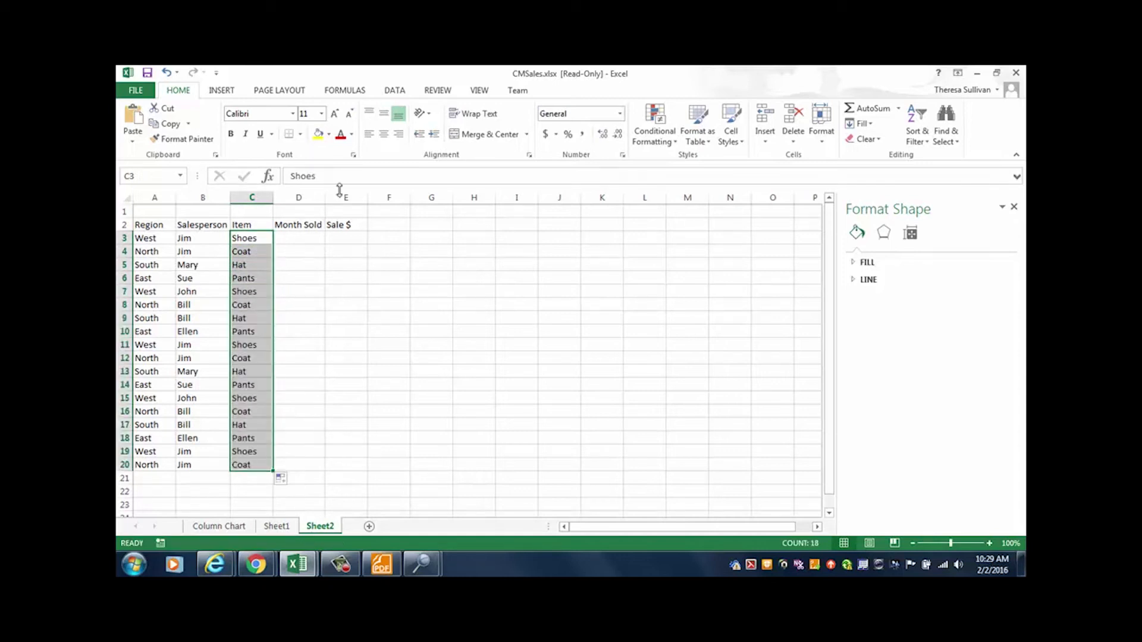
# Step: Enter January and February in D3:D4, and fill the month series down to D20
pyautogui.click(291, 239)
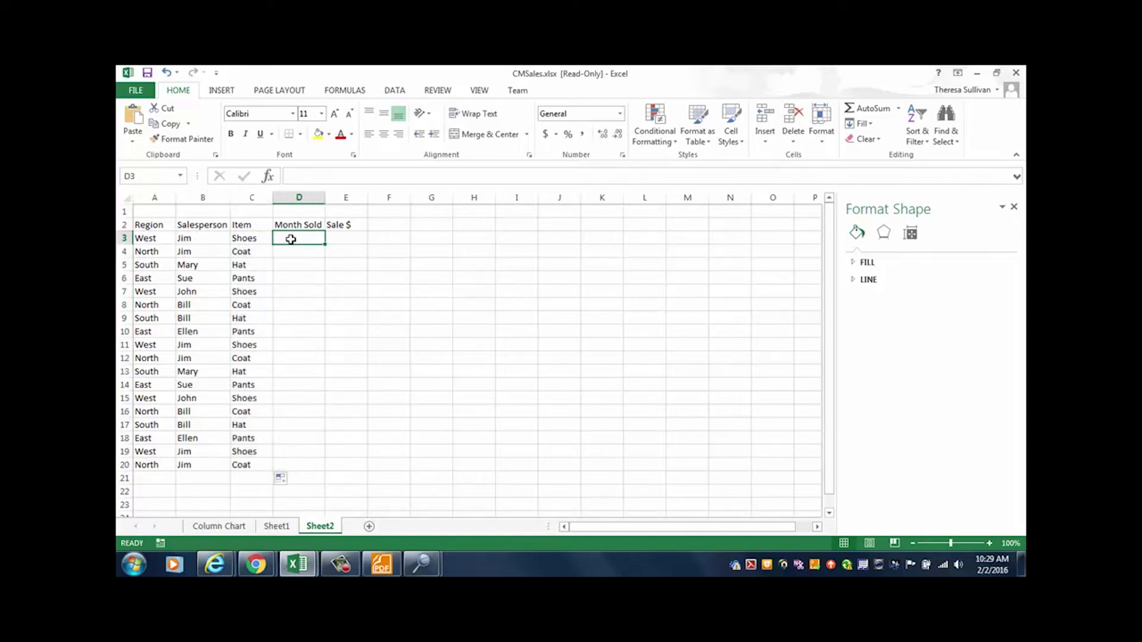
pyautogui.write('Jan')
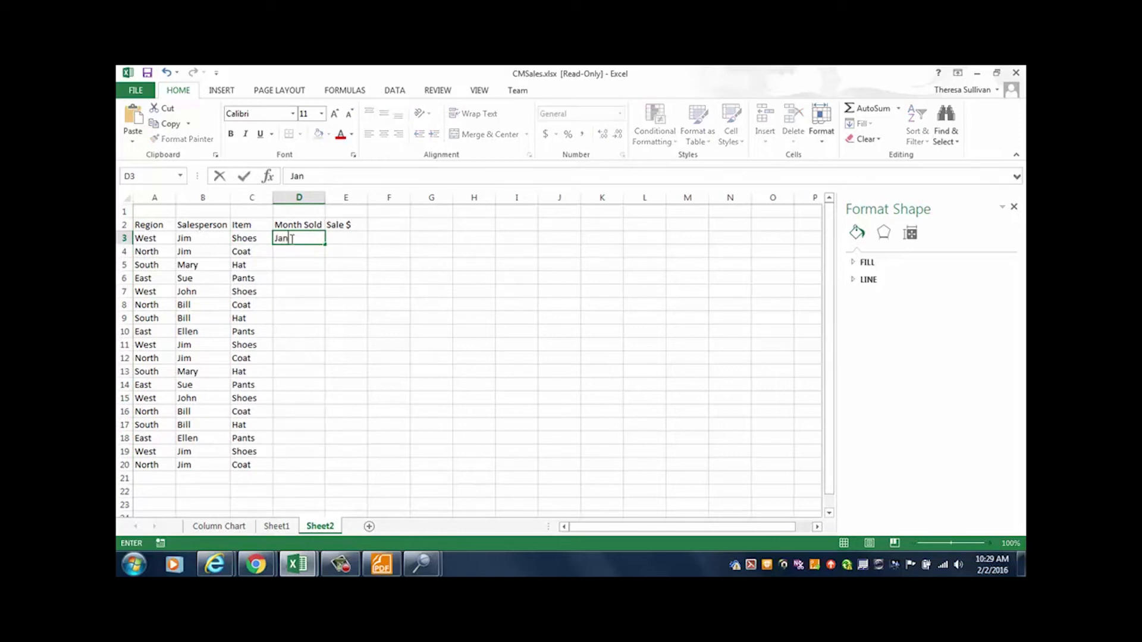
pyautogui.write('uary')
pyautogui.press('Return')
pyautogui.write('F')
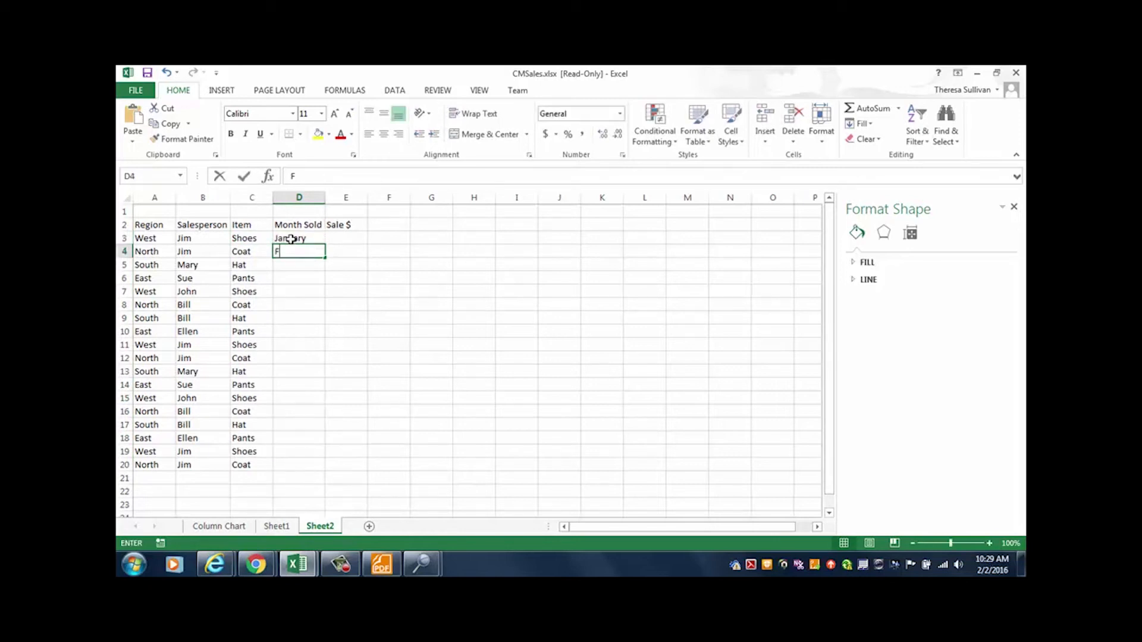
pyautogui.write('ebruary')
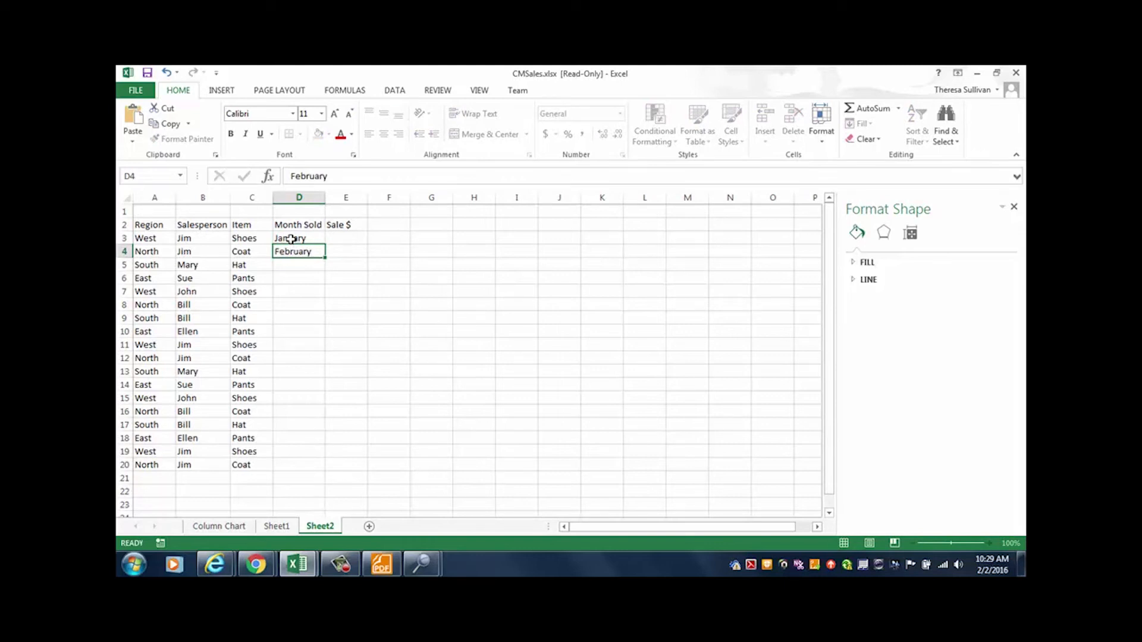
pyautogui.press('Return')
pyautogui.click(294, 237)
pyautogui.moveTo(294, 237); pyautogui.dragTo(314, 470)
# Step: Enter the sale amounts 500, 1000, 1500 and 2000 in E3:E6
pyautogui.click(341, 236)
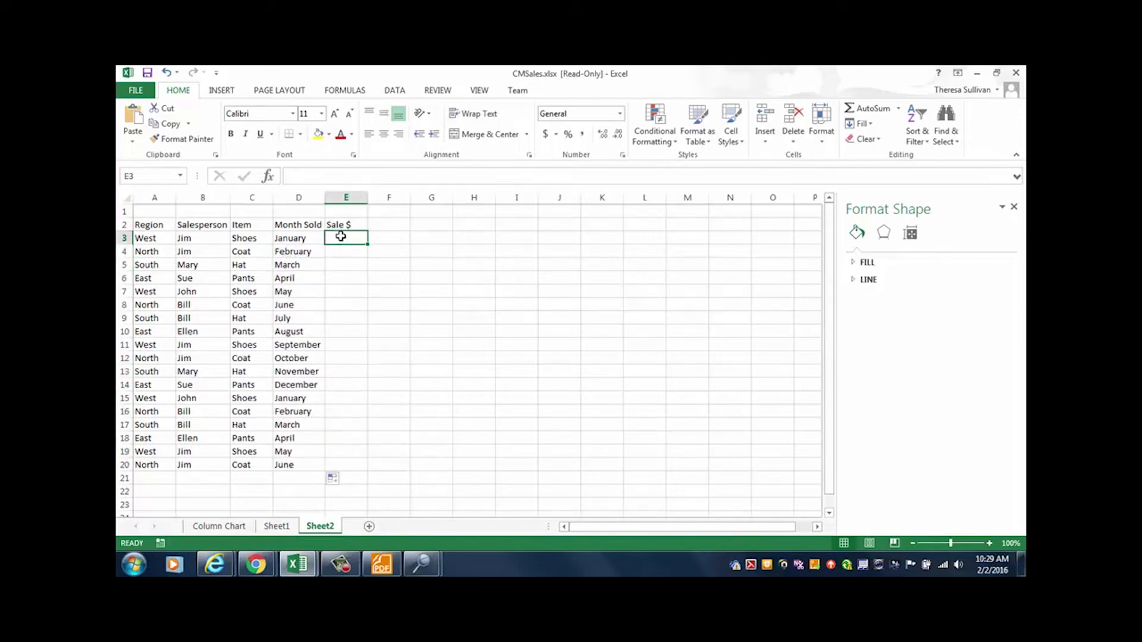
pyautogui.write('500')
pyautogui.press('Return')
pyautogui.write('1000')
pyautogui.press('Return')
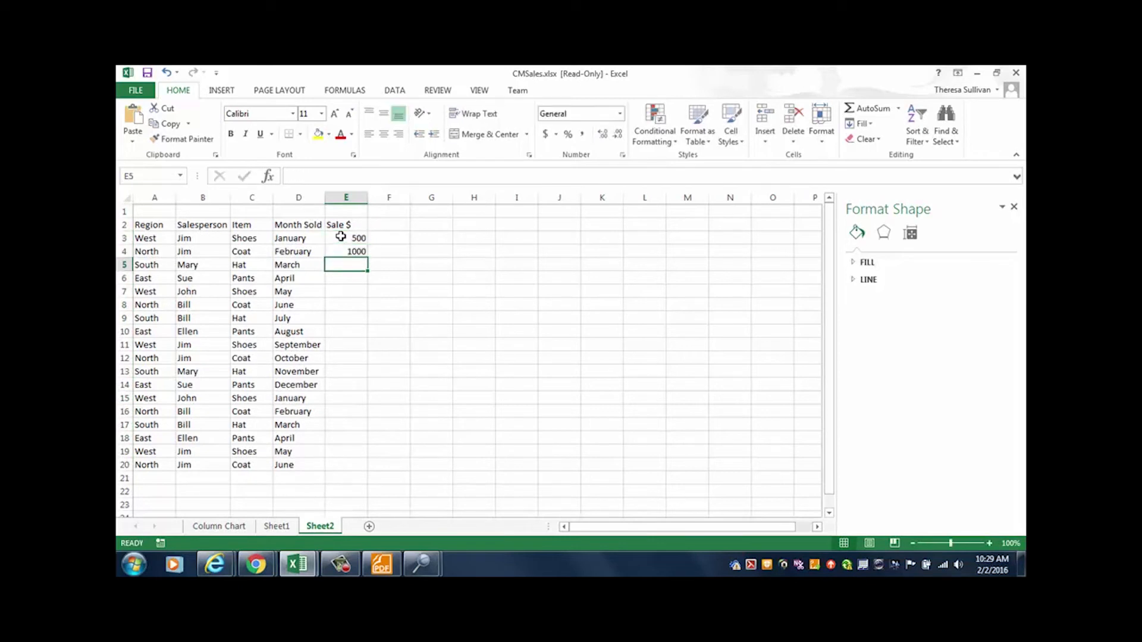
pyautogui.write('1500')
pyautogui.press('Return')
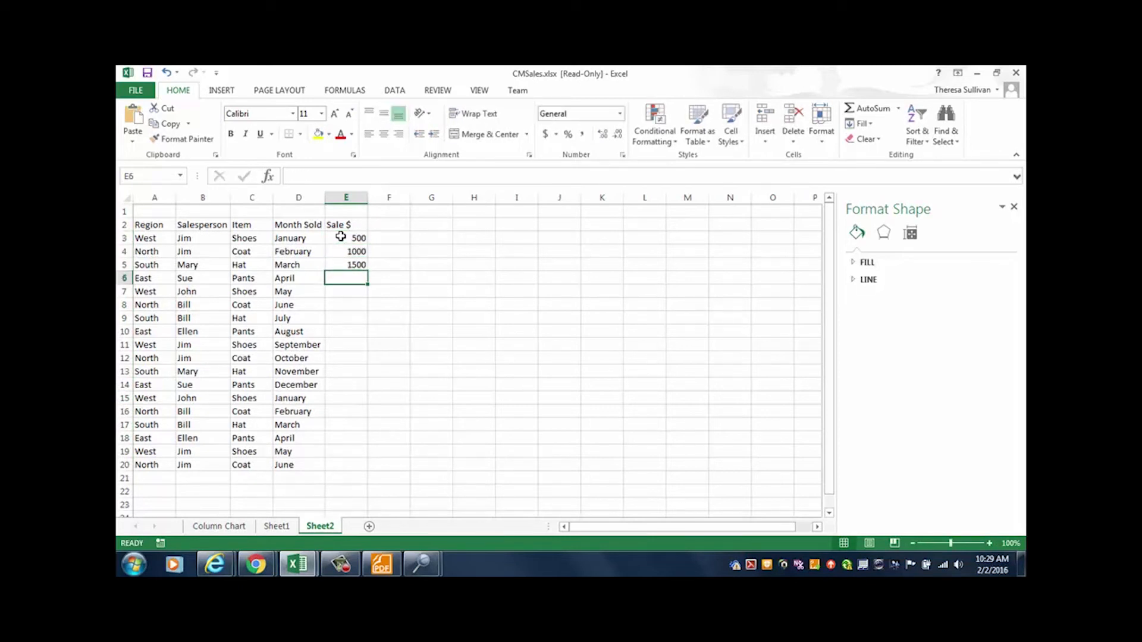
pyautogui.write('2000')
pyautogui.press('Return')
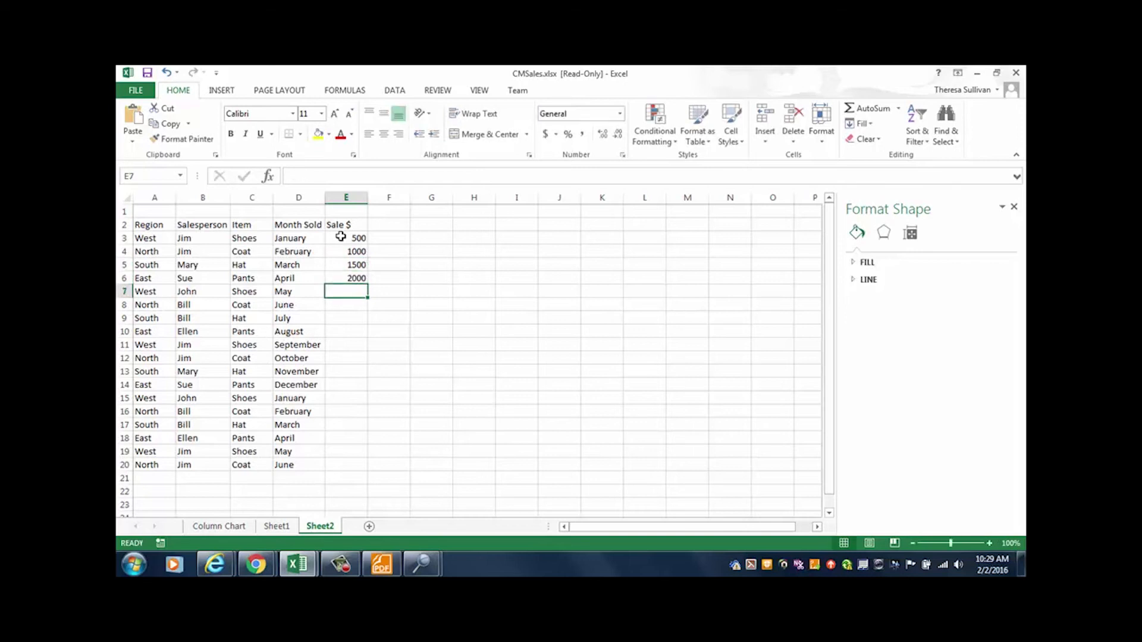
# Step: Enter the sale amounts 1500, 1000 and 500 in E7:E9
pyautogui.write('1500')
pyautogui.press('Return')
pyautogui.write('1000')
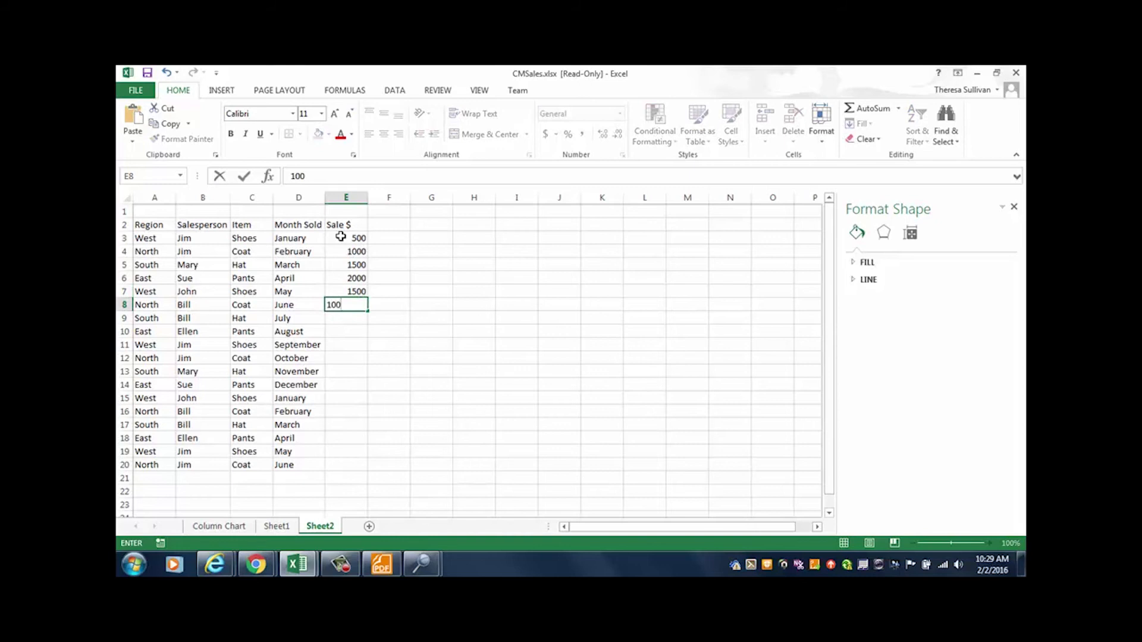
pyautogui.press('Return')
pyautogui.write('500')
pyautogui.press('Return')
# Step: Try to fill the sale amounts in E3:E9 down to E20
pyautogui.moveTo(340, 237); pyautogui.dragTo(357, 319)
pyautogui.moveTo(368, 324); pyautogui.dragTo(363, 470)
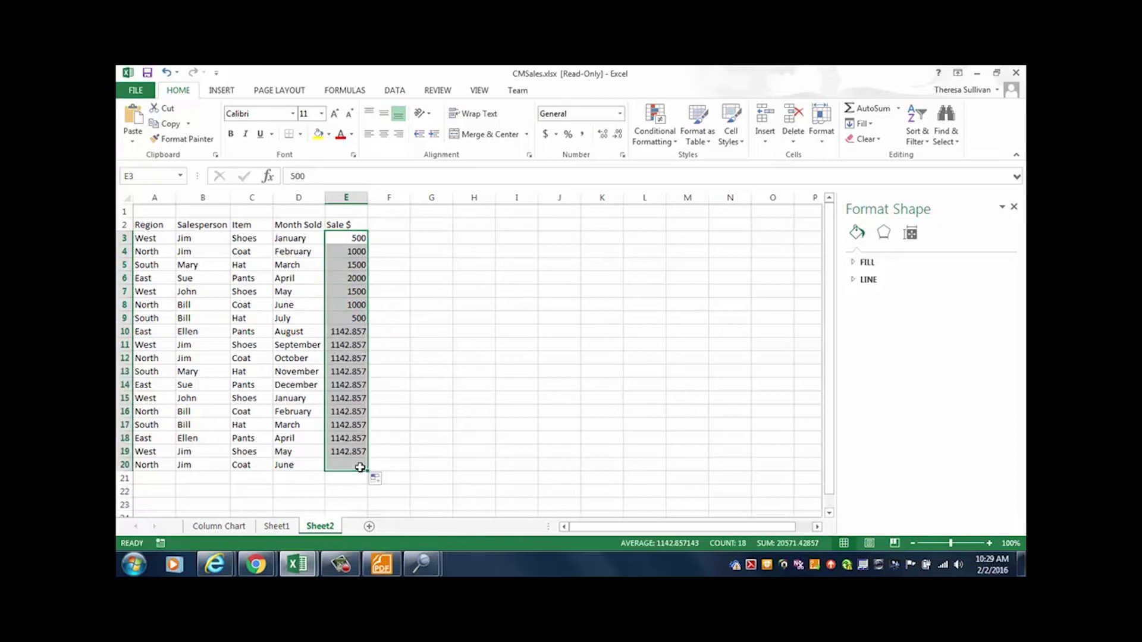
pyautogui.click(339, 337)
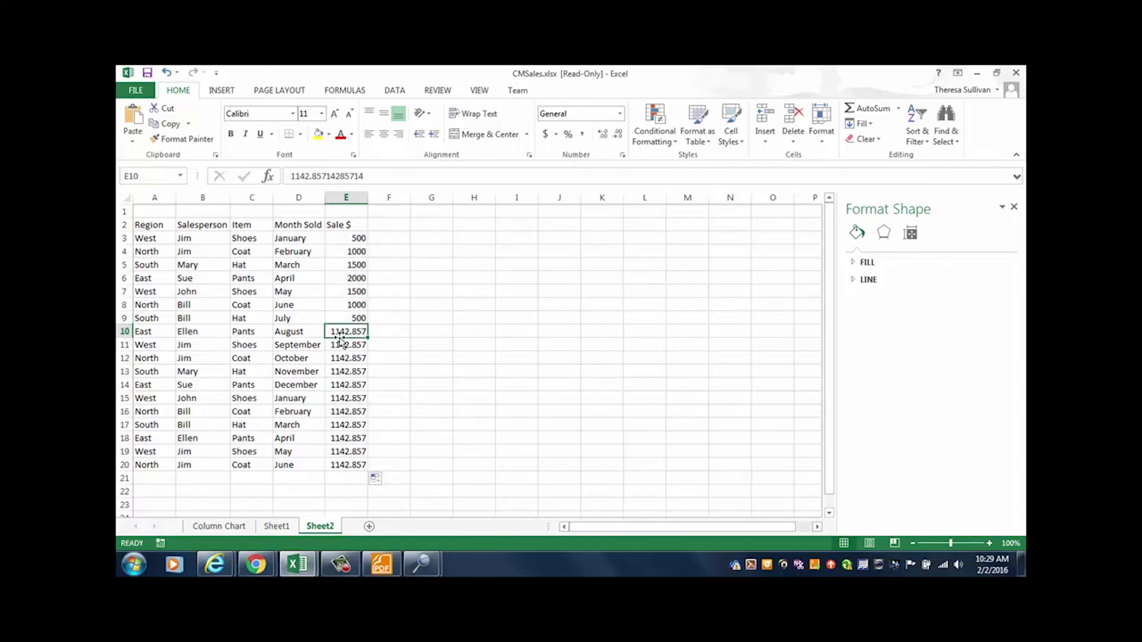
# Step: Copy the sale amounts in E3:E9 and paste them starting at E10 and again at E17
pyautogui.click(351, 237)
pyautogui.moveTo(350, 238); pyautogui.dragTo(346, 411)
pyautogui.hotkey('ctrl', 'c')
pyautogui.click(343, 332)
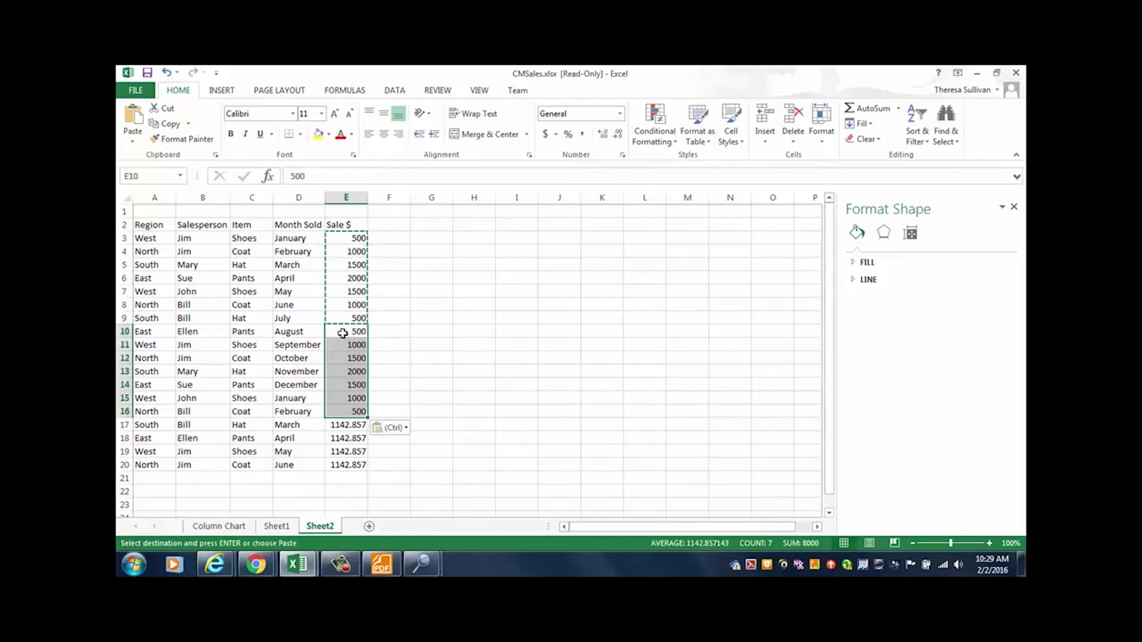
pyautogui.hotkey('ctrl', 'v')
pyautogui.click(346, 426)
pyautogui.hotkey('ctrl', 'v')
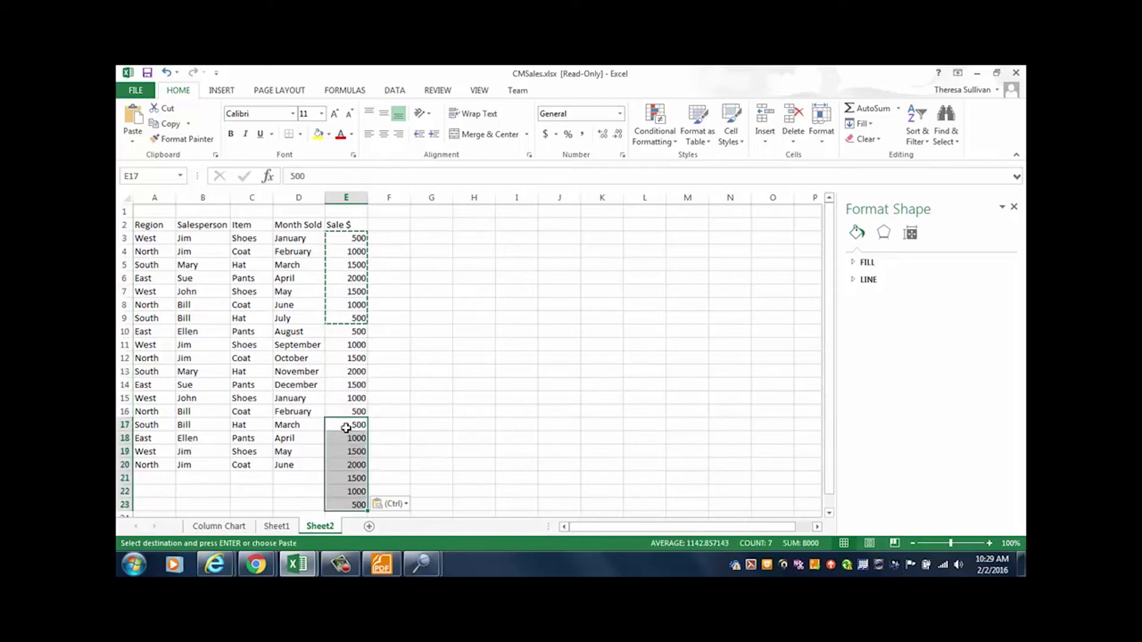
# Step: Clear the contents of the surplus sale amounts in E21:E23 below the table
pyautogui.click(341, 479)
pyautogui.moveTo(342, 481); pyautogui.dragTo(343, 505)
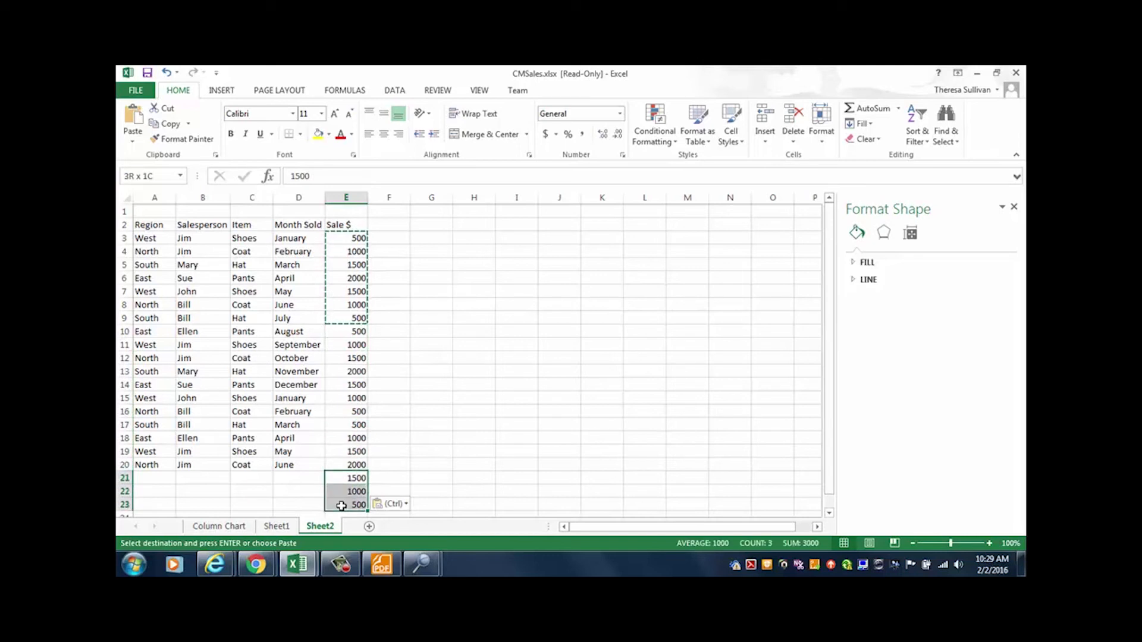
pyautogui.rightClick(344, 504)
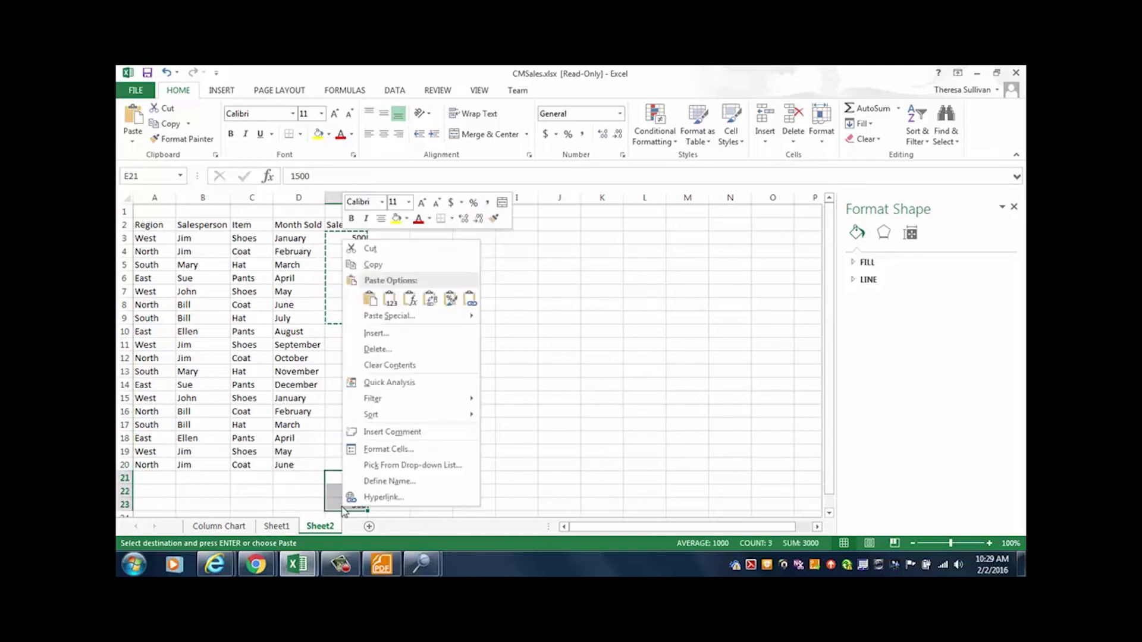
pyautogui.click(388, 364)
# Step: Close the Format Shape pane and create a PivotTable on a new worksheet from the Sheet2 range A2:E20
pyautogui.click(276, 316)
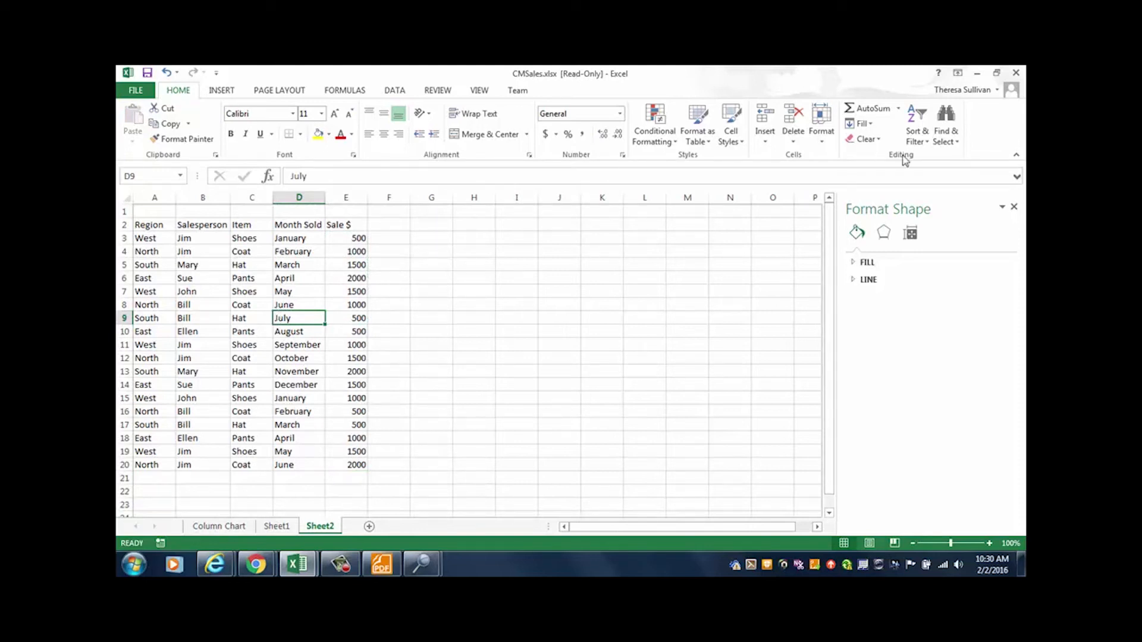
pyautogui.click(1014, 207)
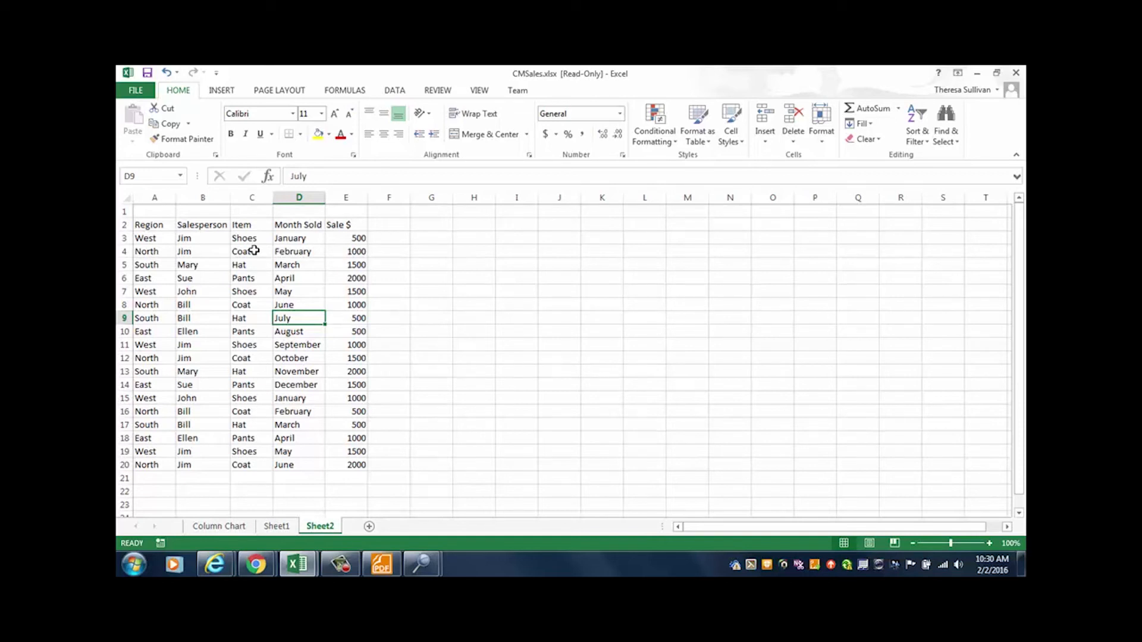
pyautogui.click(219, 92)
pyautogui.click(137, 125)
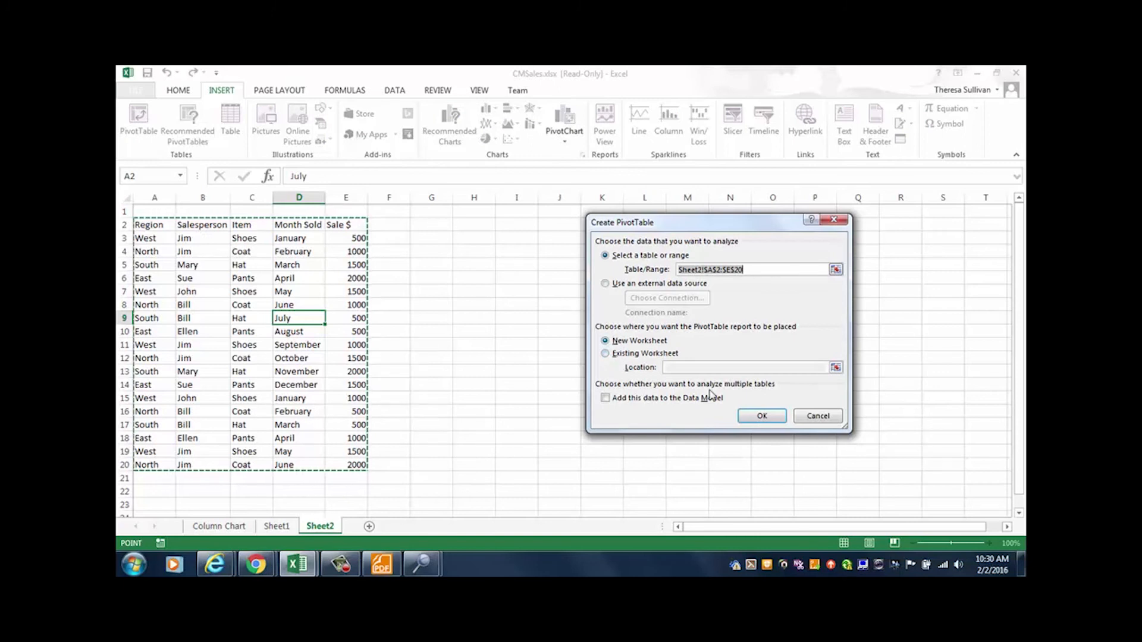
pyautogui.click(759, 418)
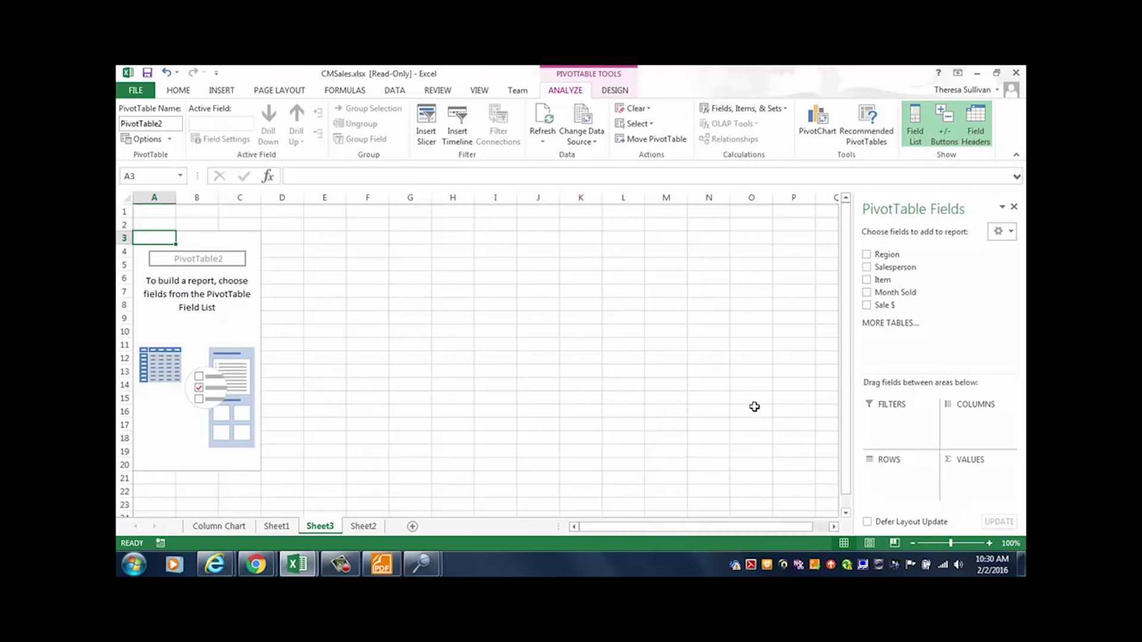
# Step: Add the Region and Sale $ fields to the PivotTable to sum sales by region
pyautogui.click(867, 257)
pyautogui.click(867, 305)
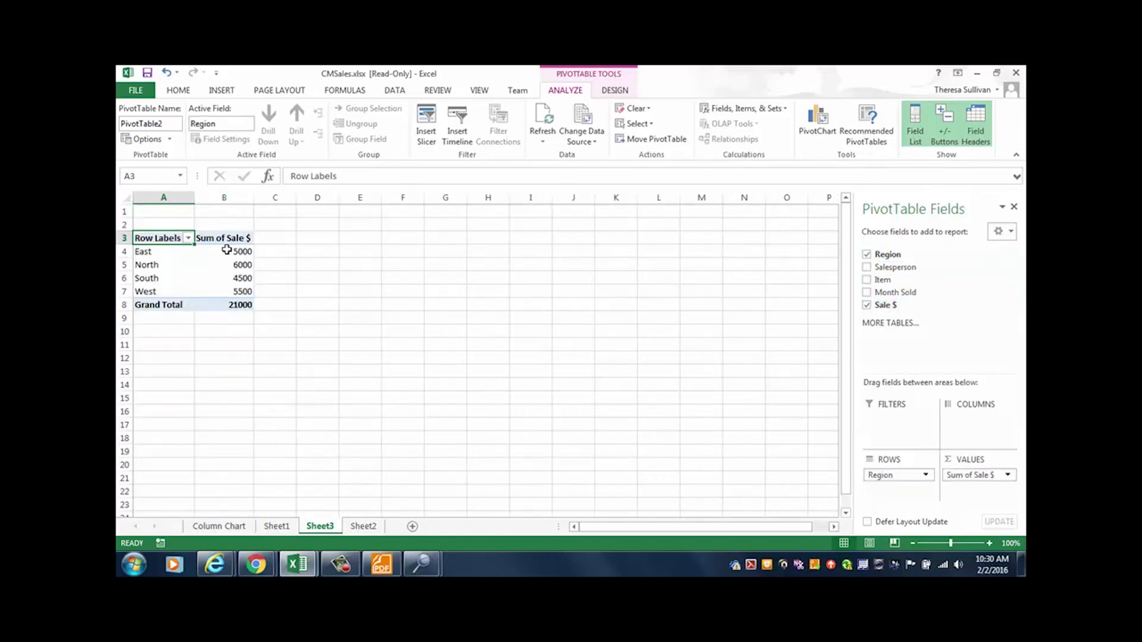
pyautogui.moveTo(227, 250)
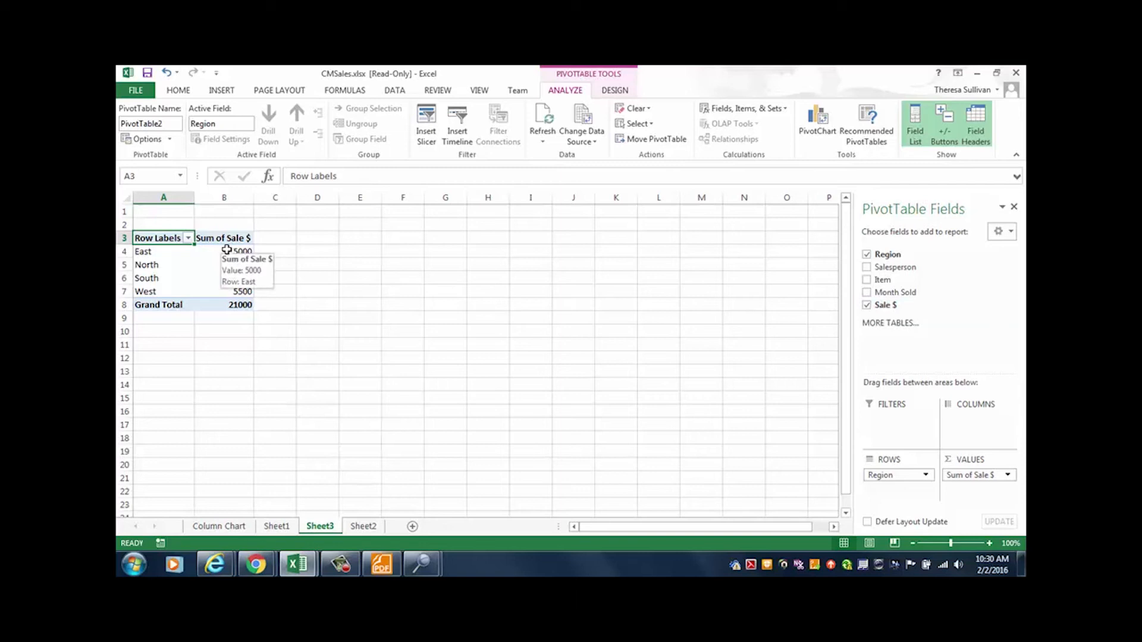
pyautogui.click(179, 89)
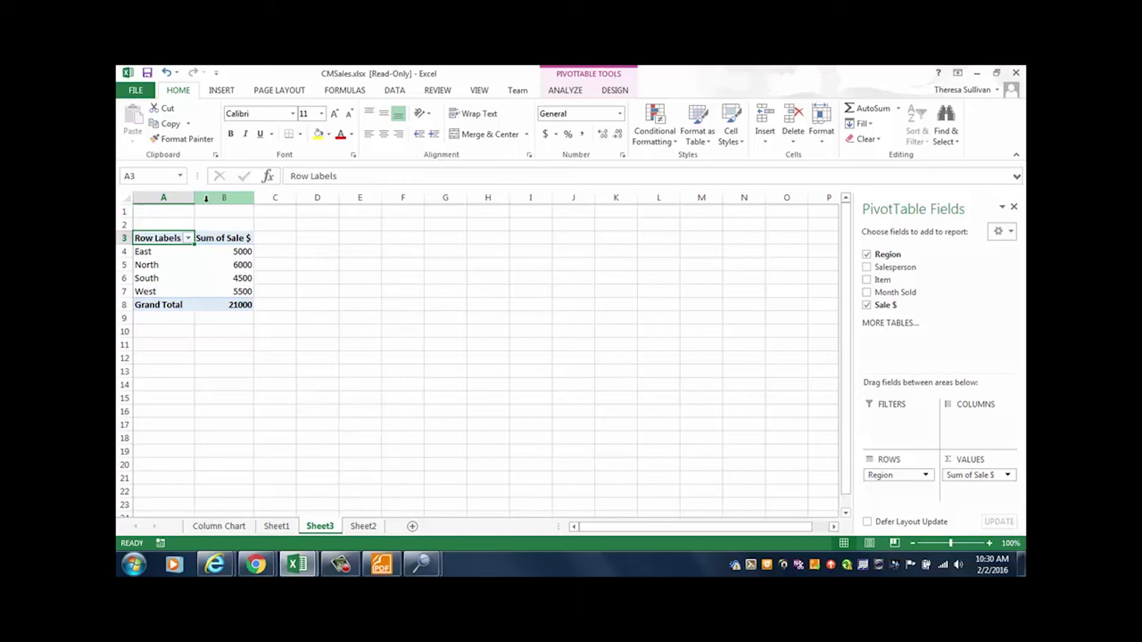
pyautogui.rightClick(210, 242)
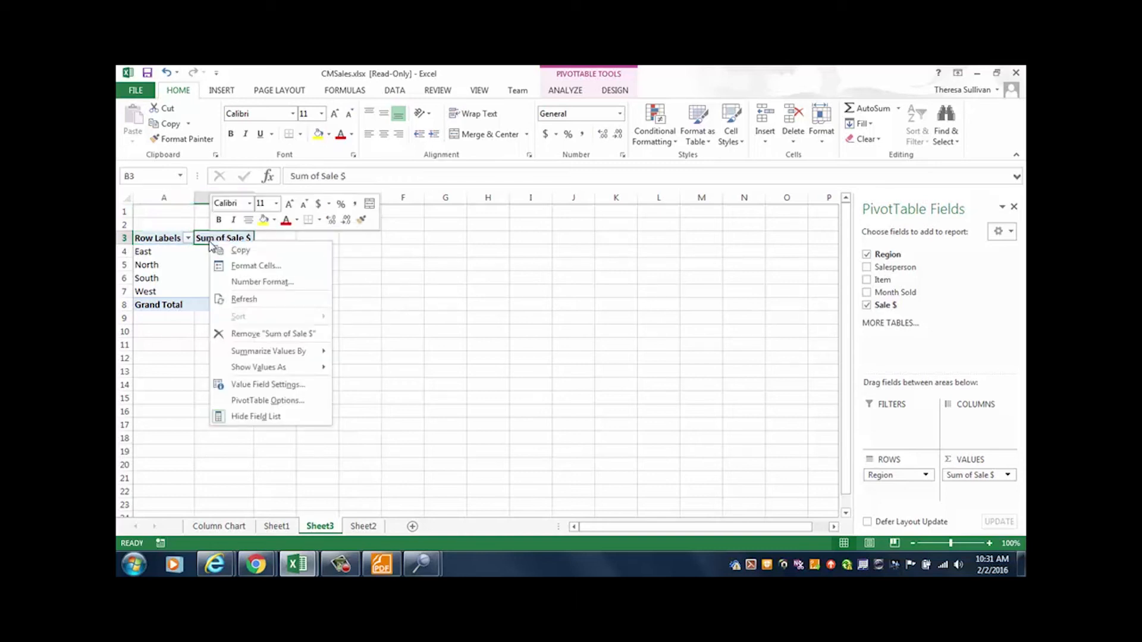
pyautogui.click(270, 385)
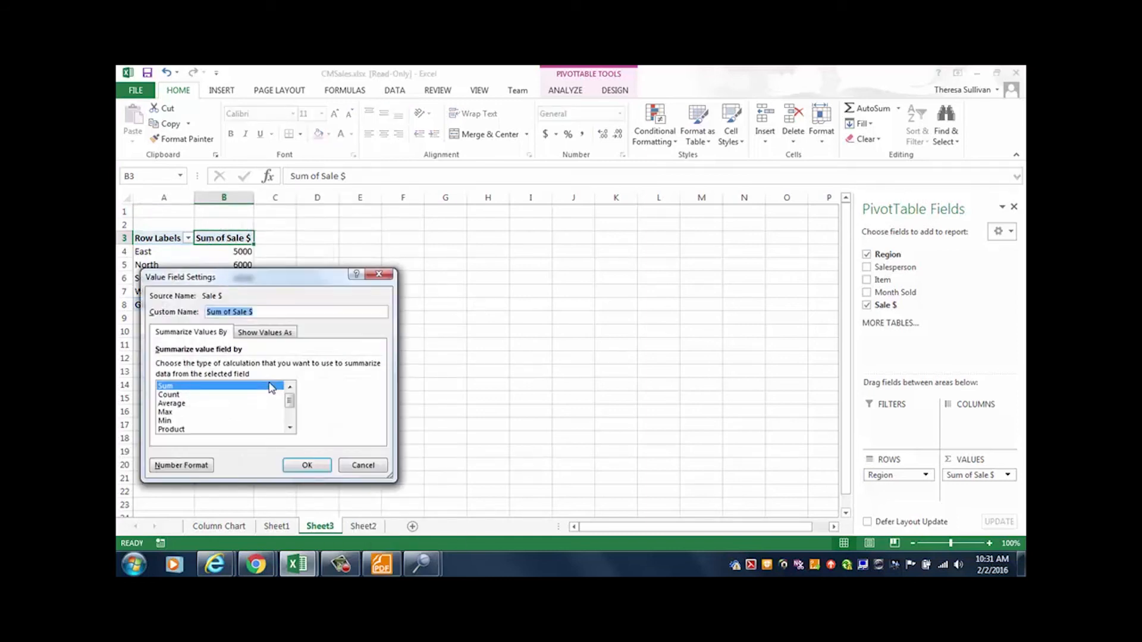
pyautogui.click(260, 332)
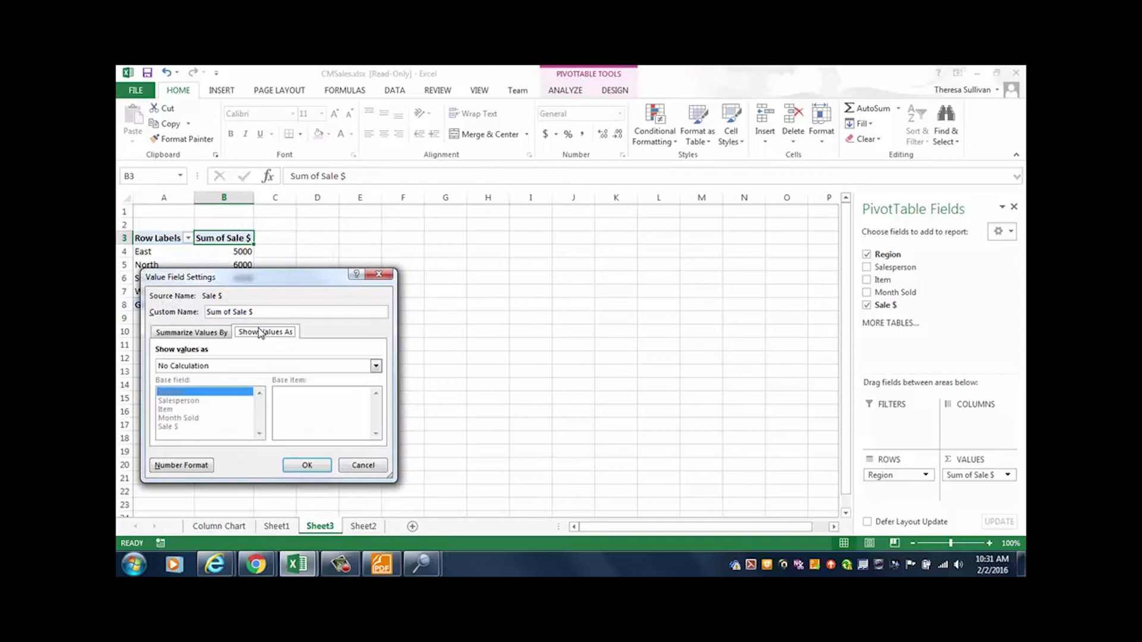
pyautogui.click(363, 465)
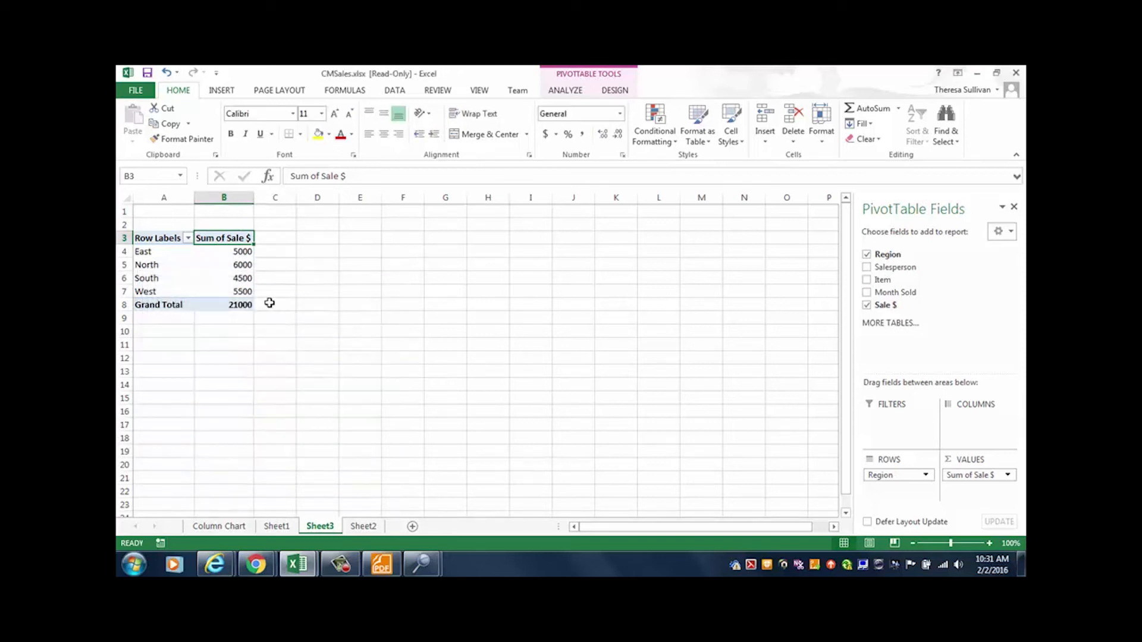
# Step: Set the PivotTable's display options so that the field list is sorted A to Z
pyautogui.rightClick(226, 233)
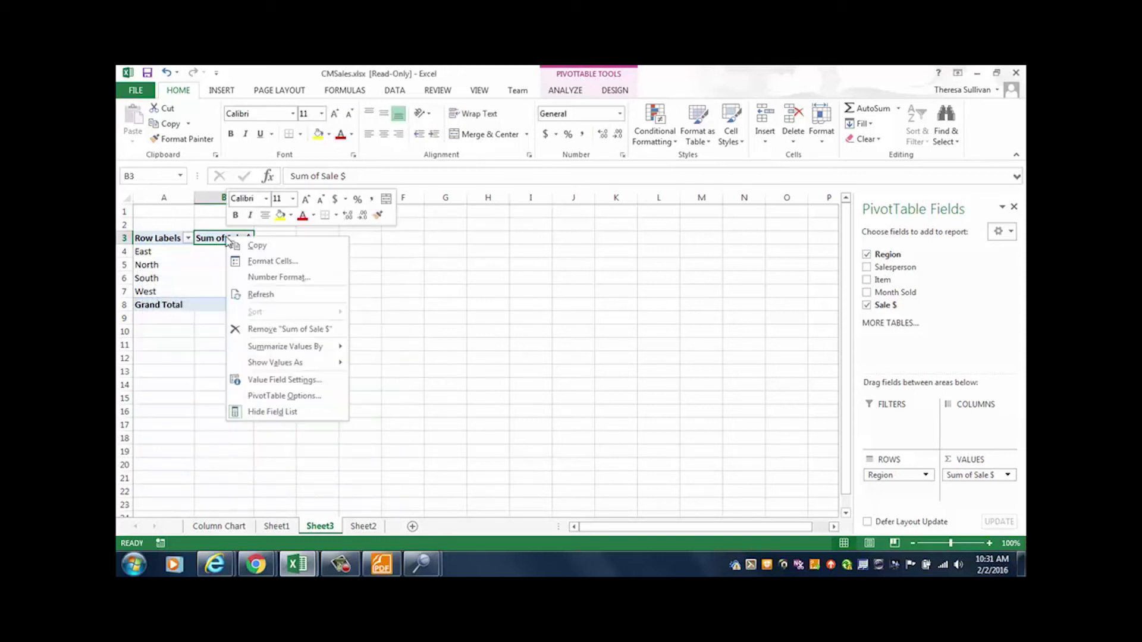
pyautogui.click(290, 397)
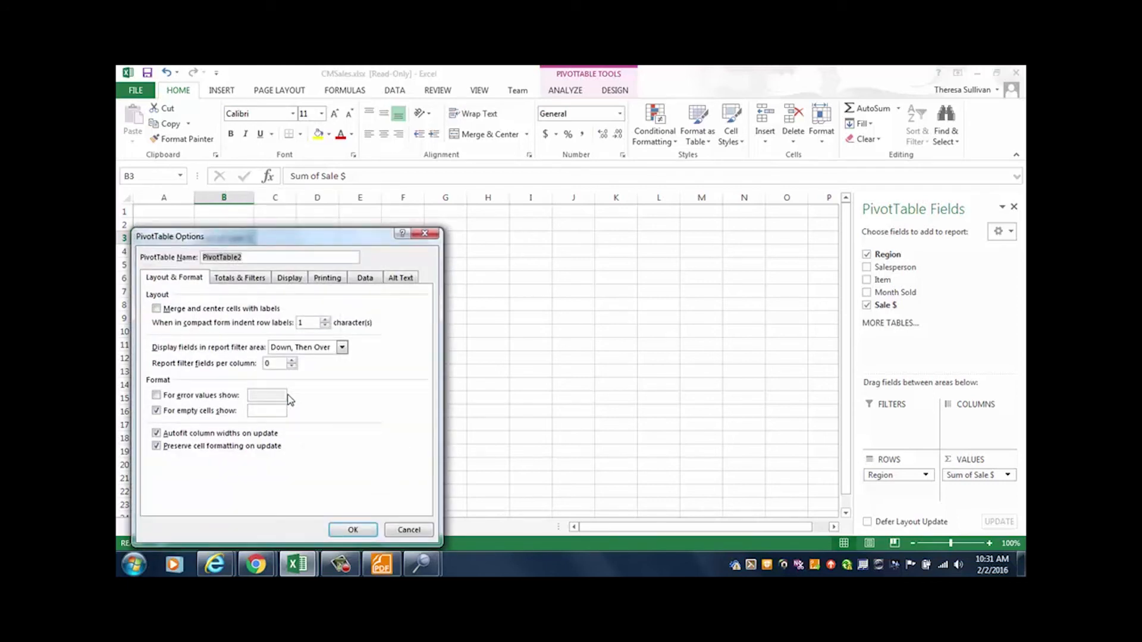
pyautogui.click(248, 279)
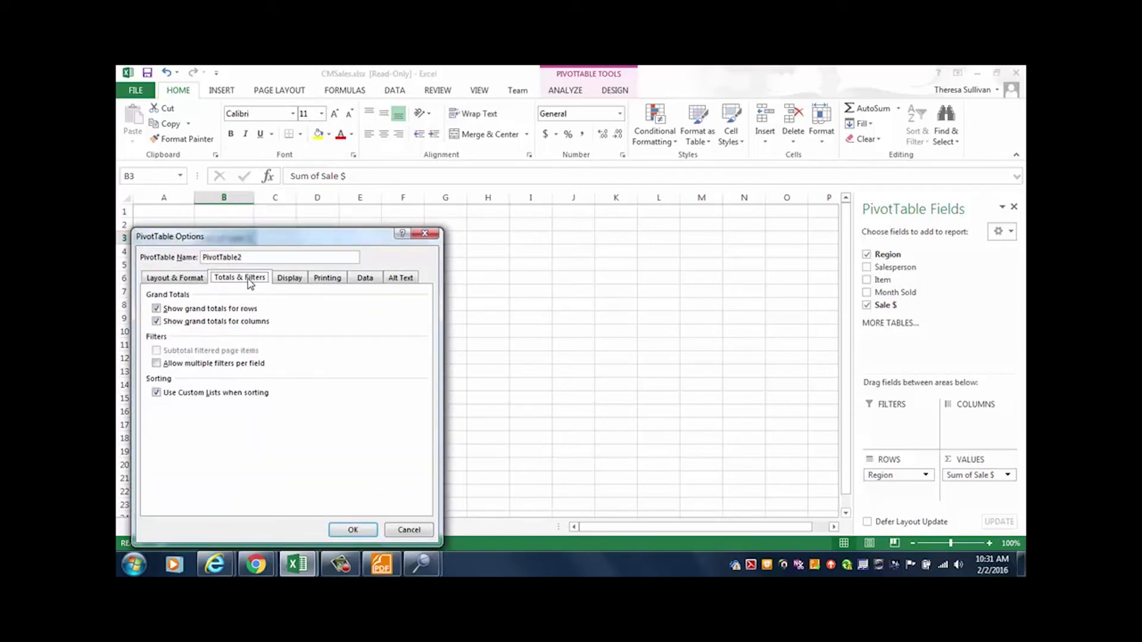
pyautogui.click(286, 280)
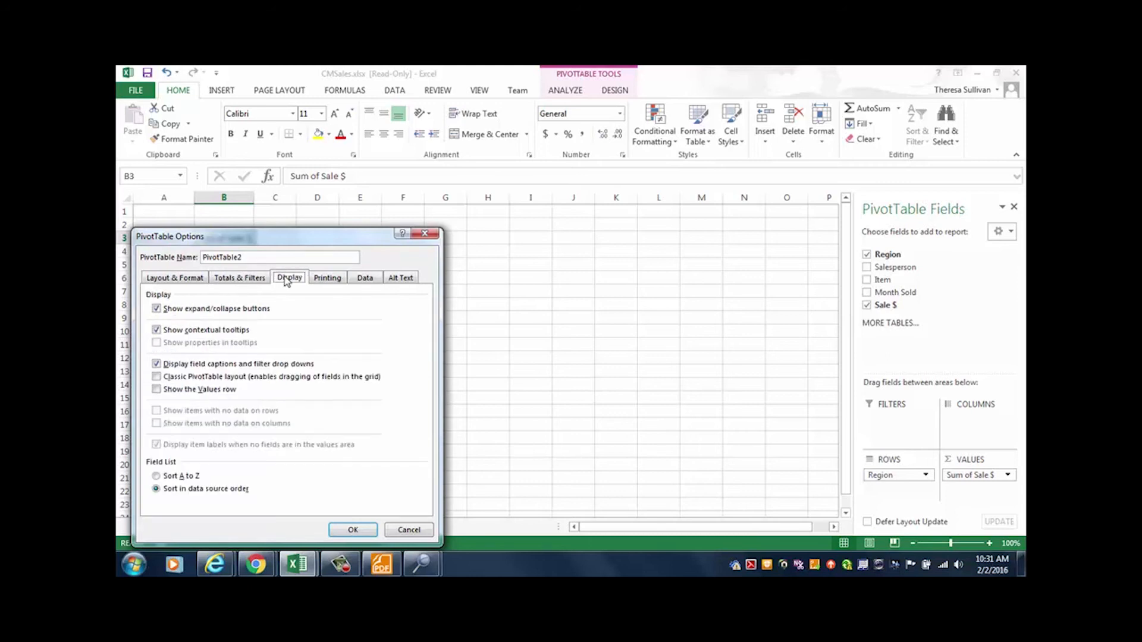
pyautogui.click(157, 476)
pyautogui.click(351, 530)
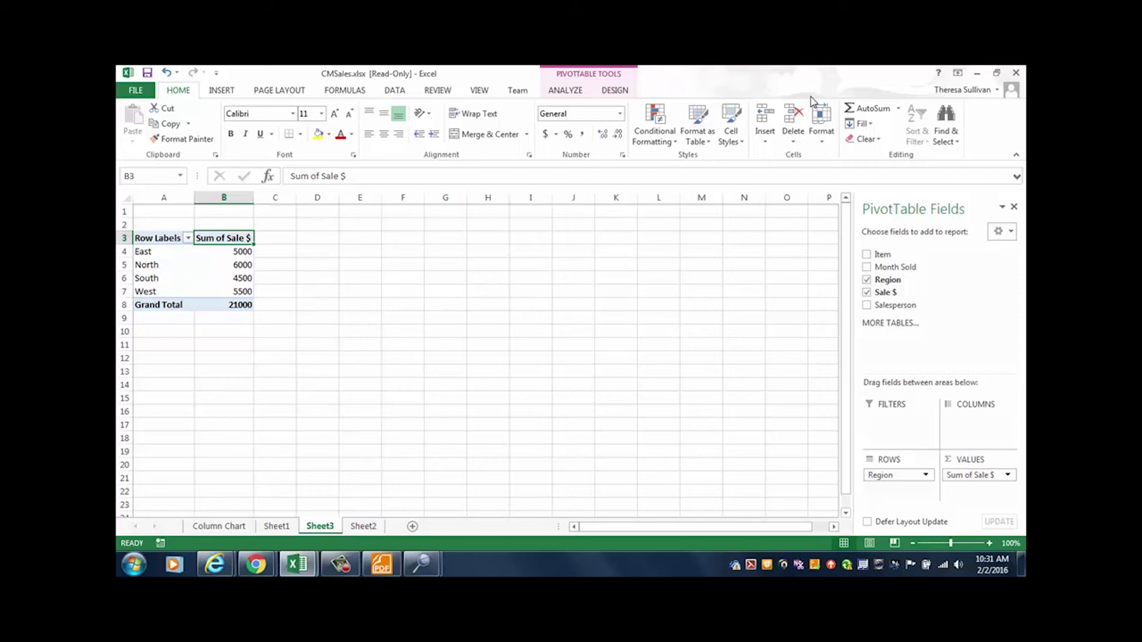
# Step: Sort the PivotTable's regions by Sum of Sale $ from largest to smallest
pyautogui.click(232, 253)
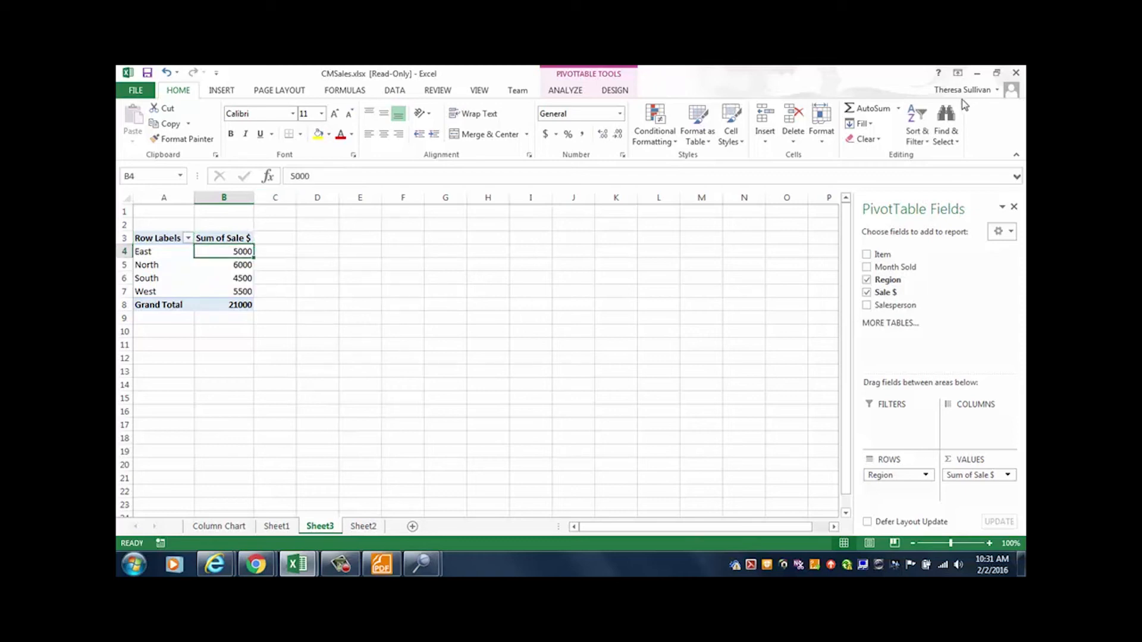
pyautogui.click(917, 132)
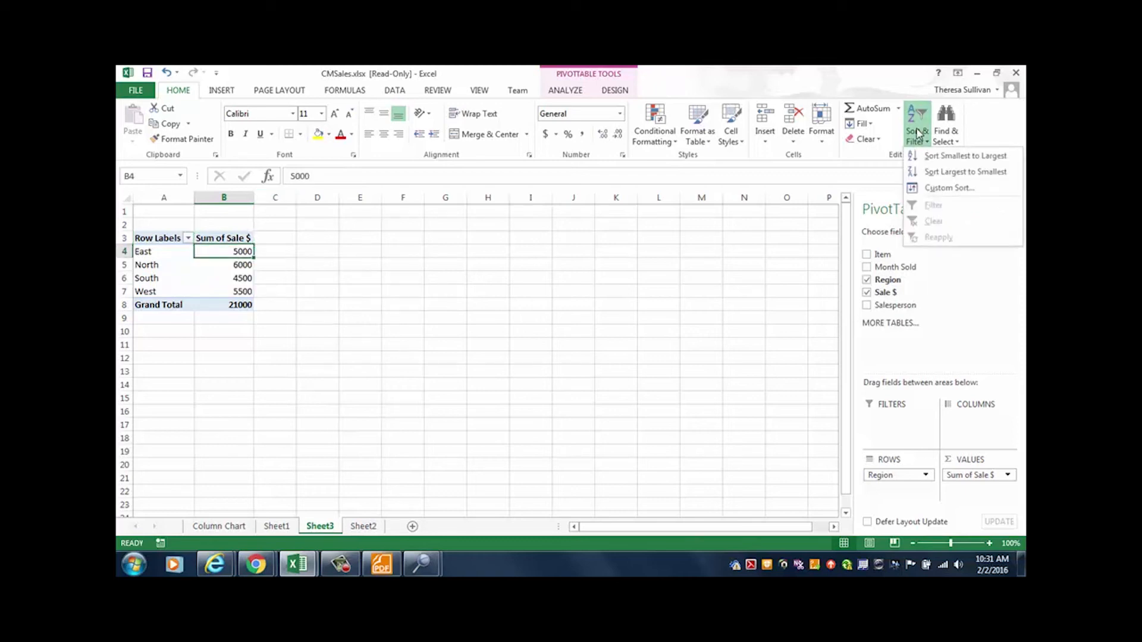
pyautogui.click(917, 173)
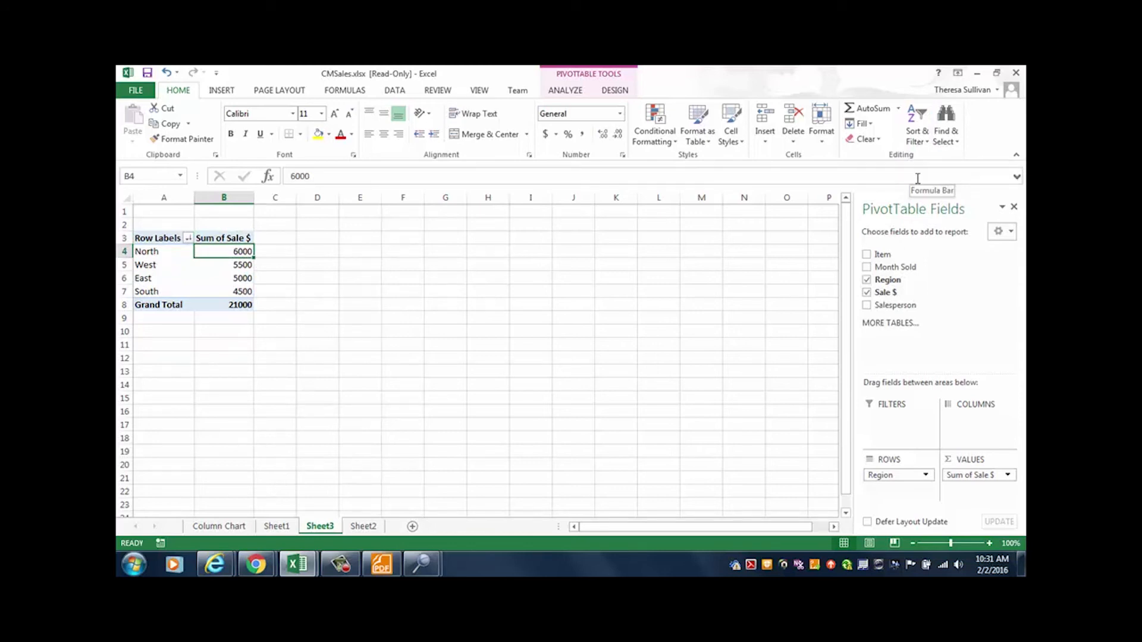
# Step: Show the Sum of Sale $ values as % of Column Total
pyautogui.rightClick(221, 239)
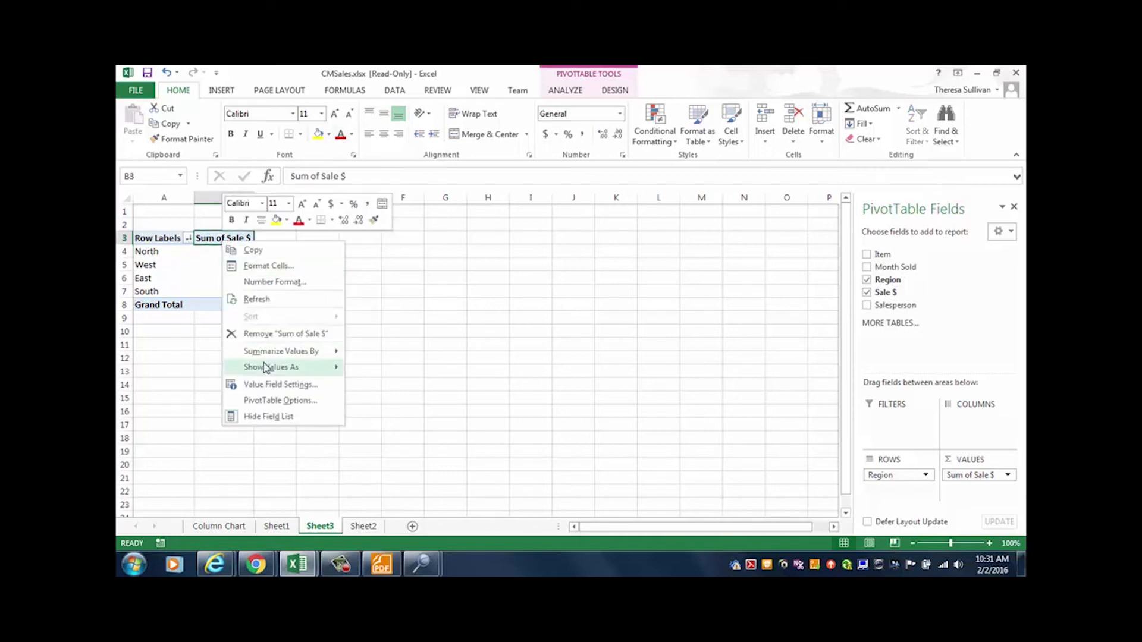
pyautogui.moveTo(267, 369)
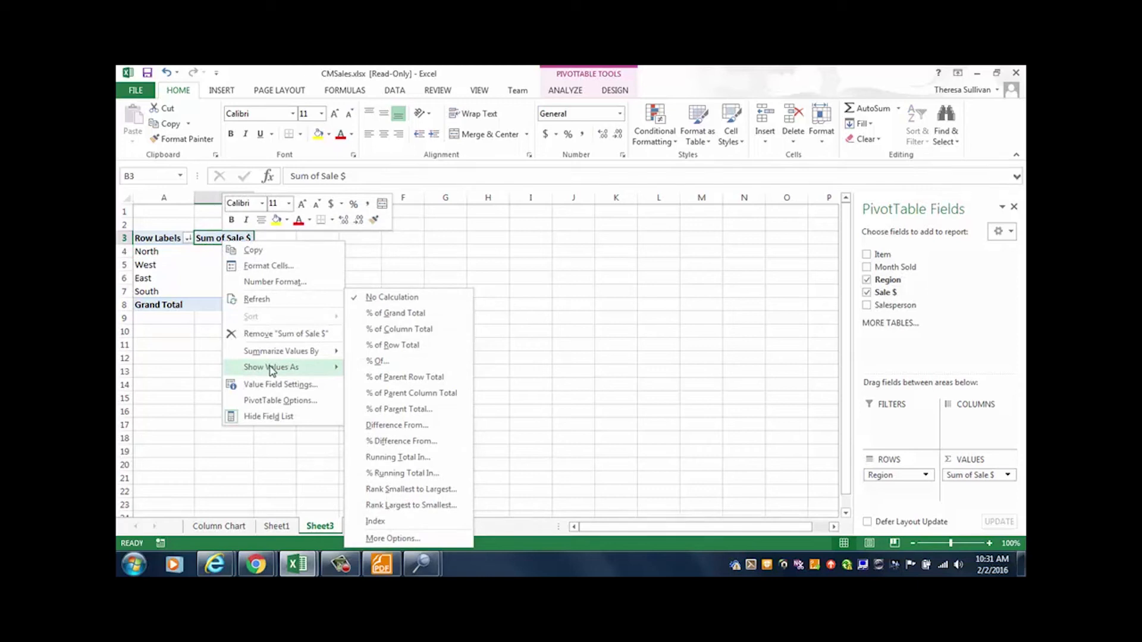
pyautogui.click(389, 337)
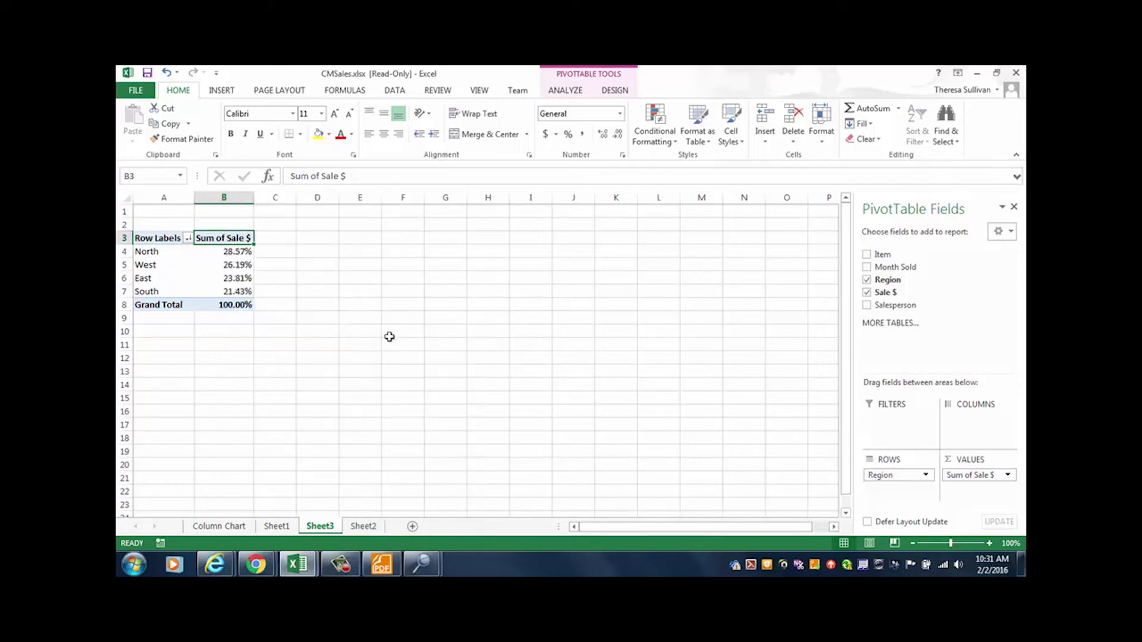
# Step: Return the Sum of Sale $ values to No Calculation
pyautogui.rightClick(232, 242)
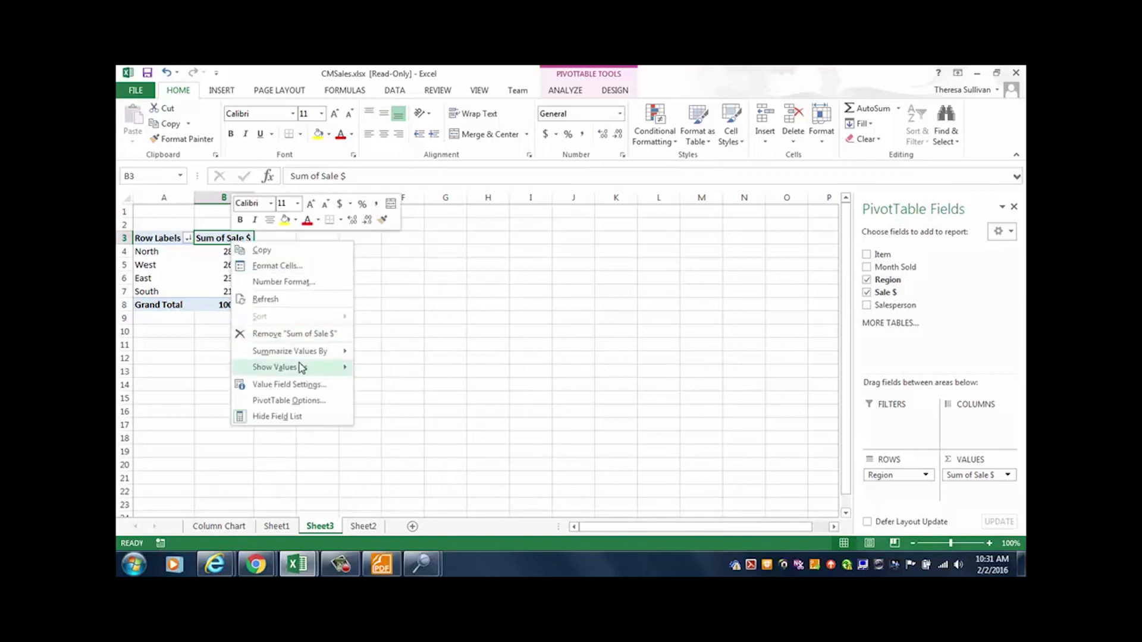
pyautogui.moveTo(302, 368)
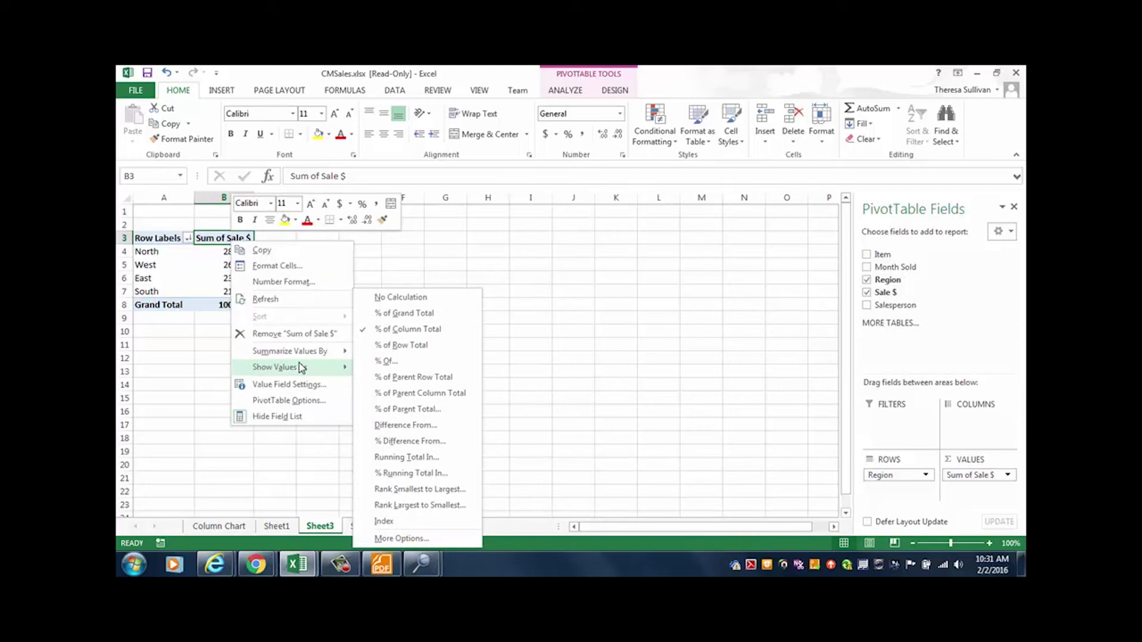
pyautogui.click(404, 297)
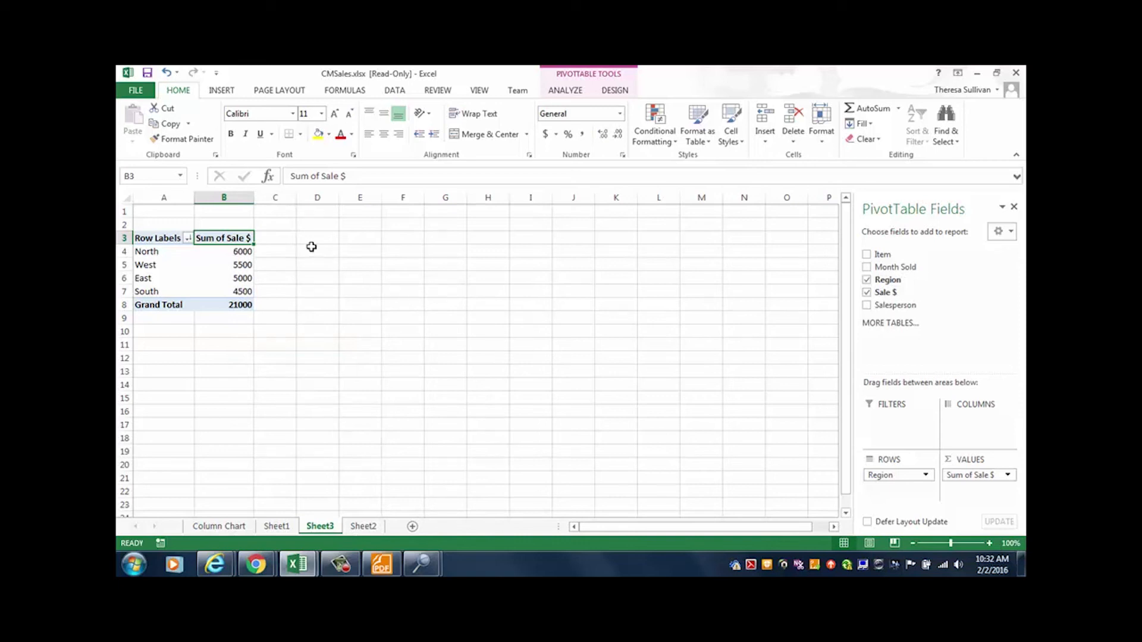
# Step: Format column B with the dollar accounting number format and no decimal places
pyautogui.click(240, 197)
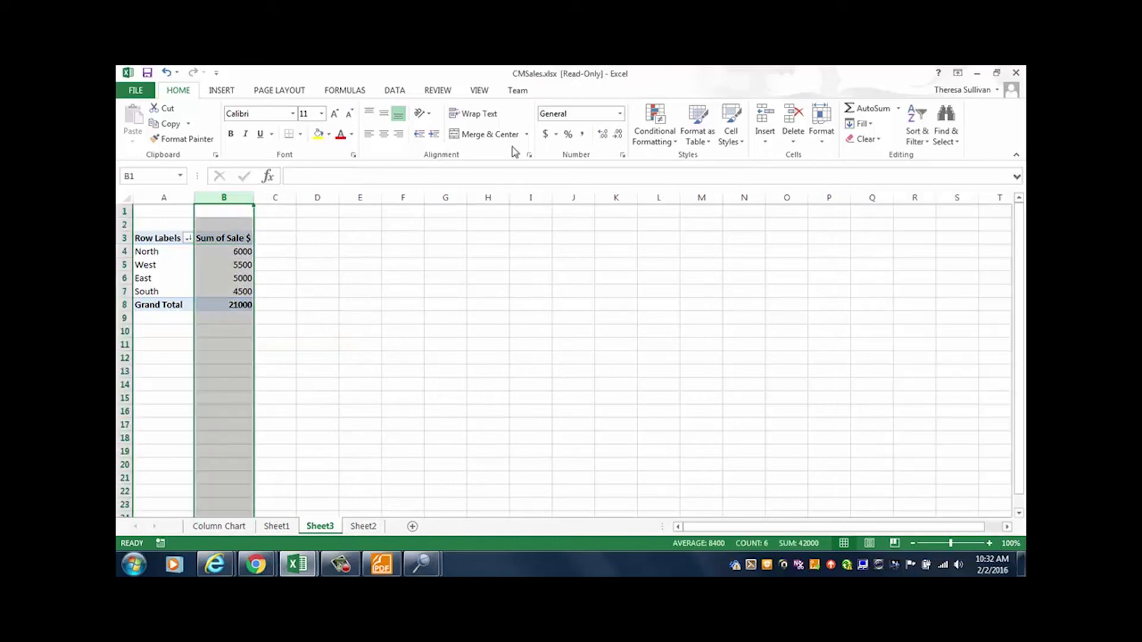
pyautogui.click(545, 134)
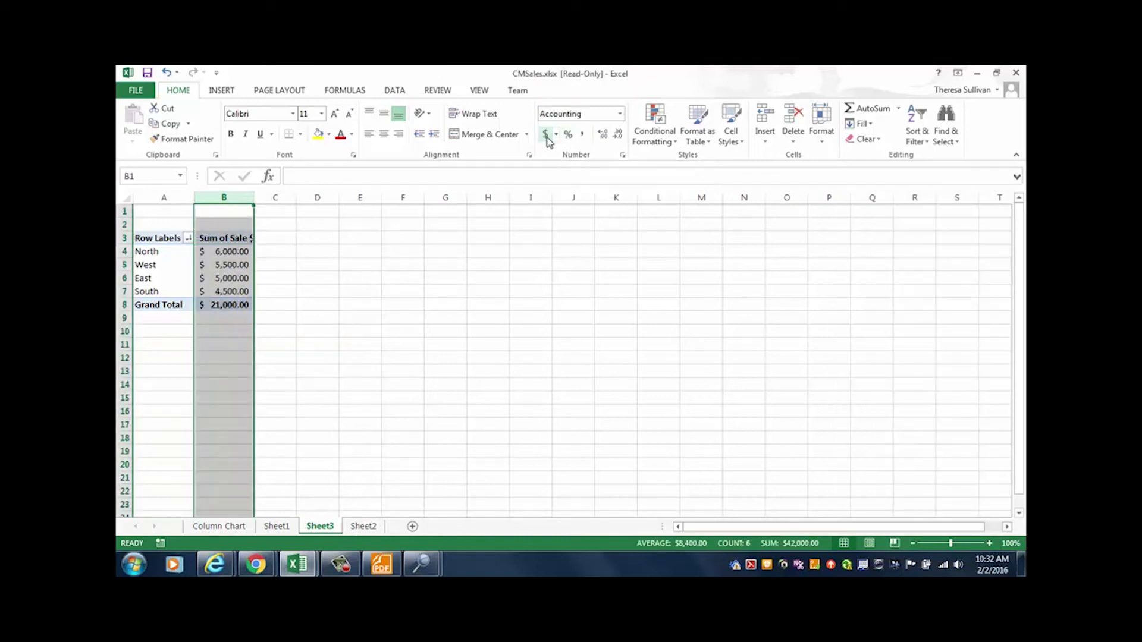
pyautogui.click(618, 135)
pyautogui.click(618, 134)
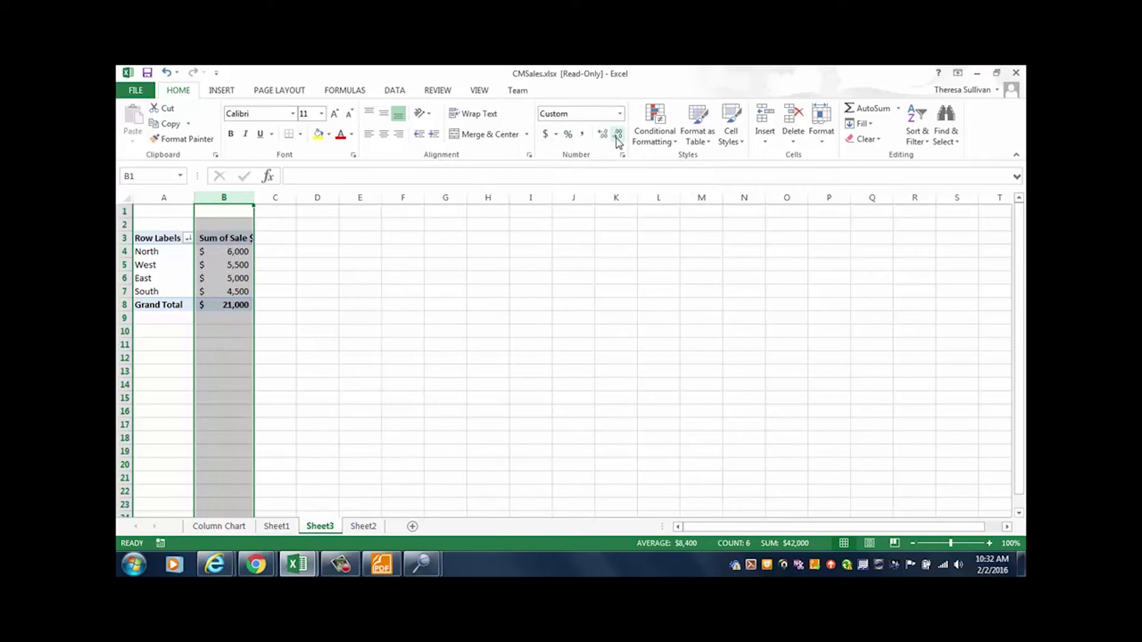
pyautogui.moveTo(201, 250); pyautogui.dragTo(204, 256)
pyautogui.click(204, 254)
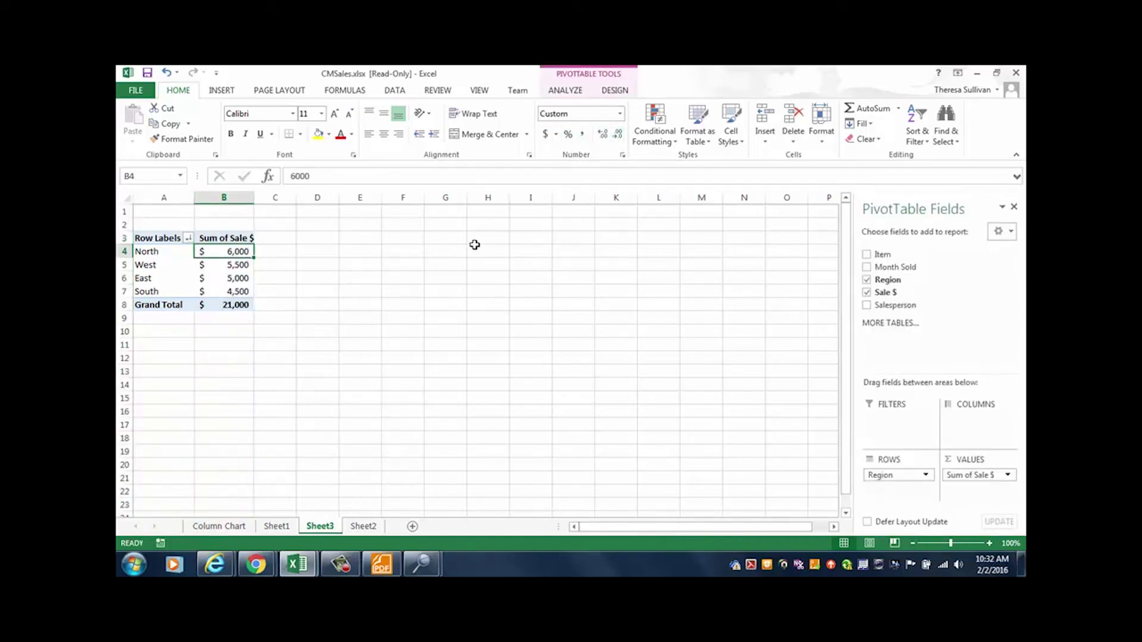
# Step: Replace the Region field with Month Sold as the PivotTable's row field
pyautogui.moveTo(155, 238); pyautogui.dragTo(202, 291)
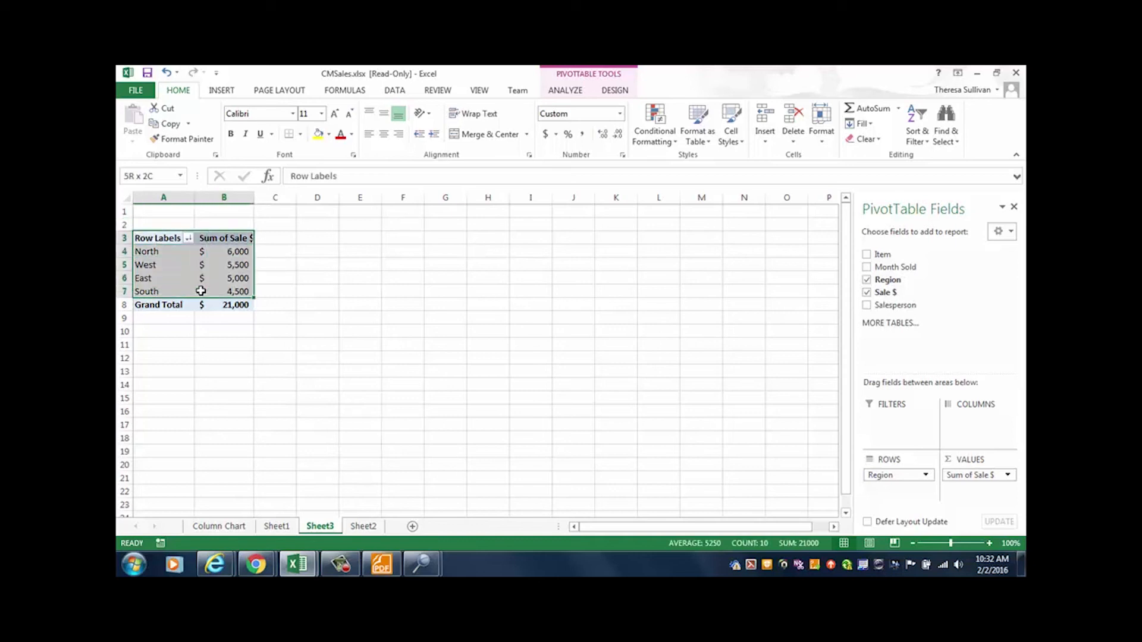
pyautogui.click(868, 280)
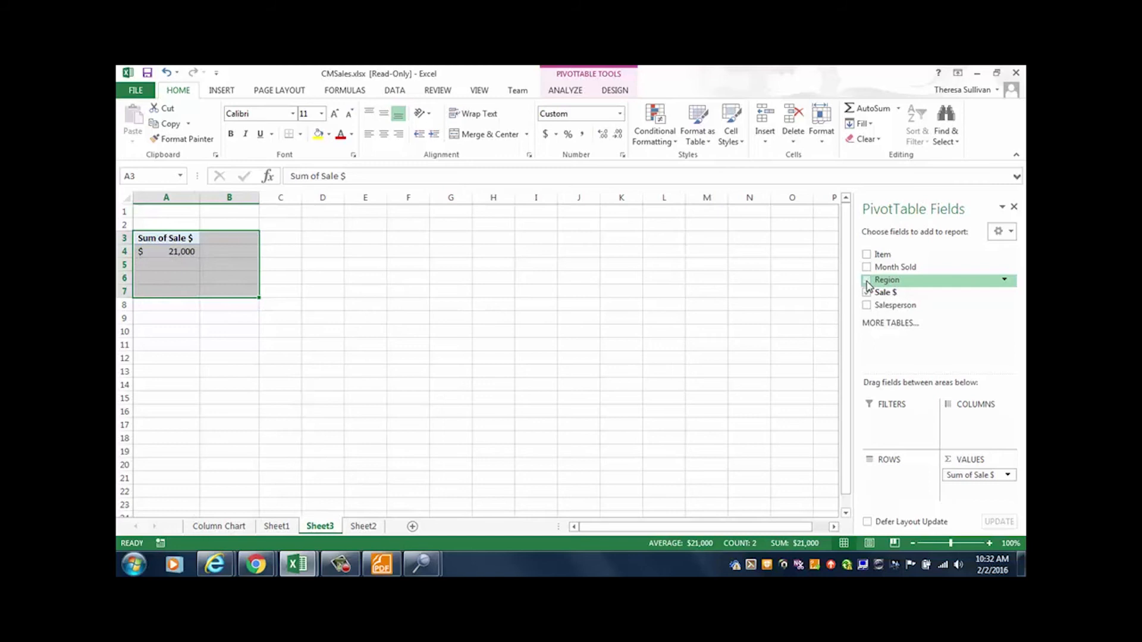
pyautogui.click(867, 267)
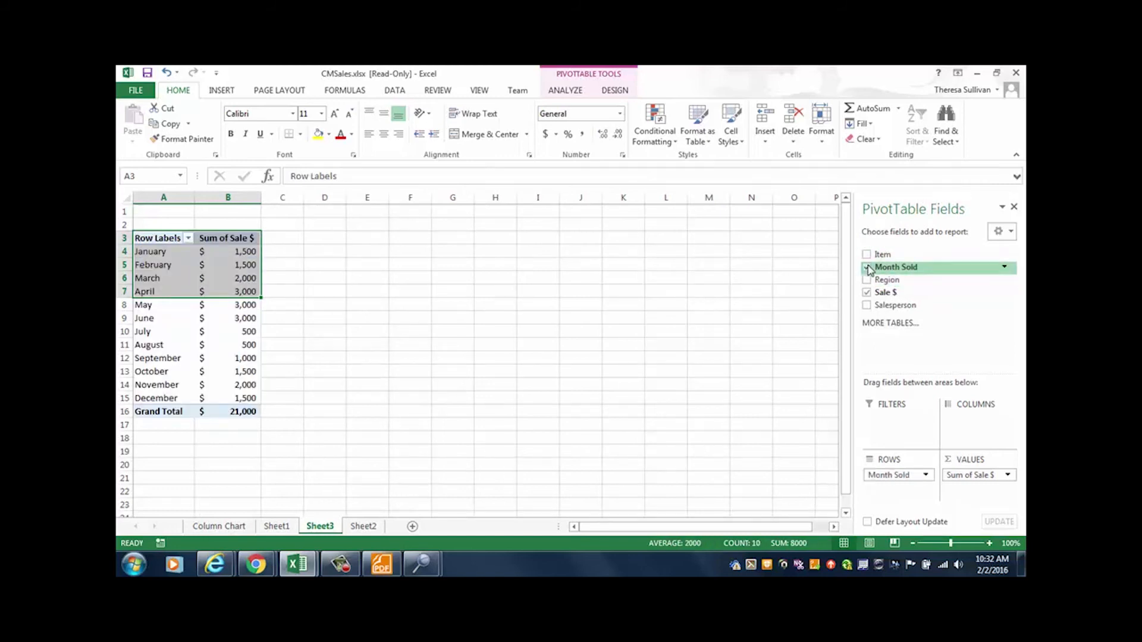
# Step: Sort the months by Sum of Sale $ from largest to smallest and select the top three amounts in B4:B6
pyautogui.click(212, 267)
pyautogui.click(915, 132)
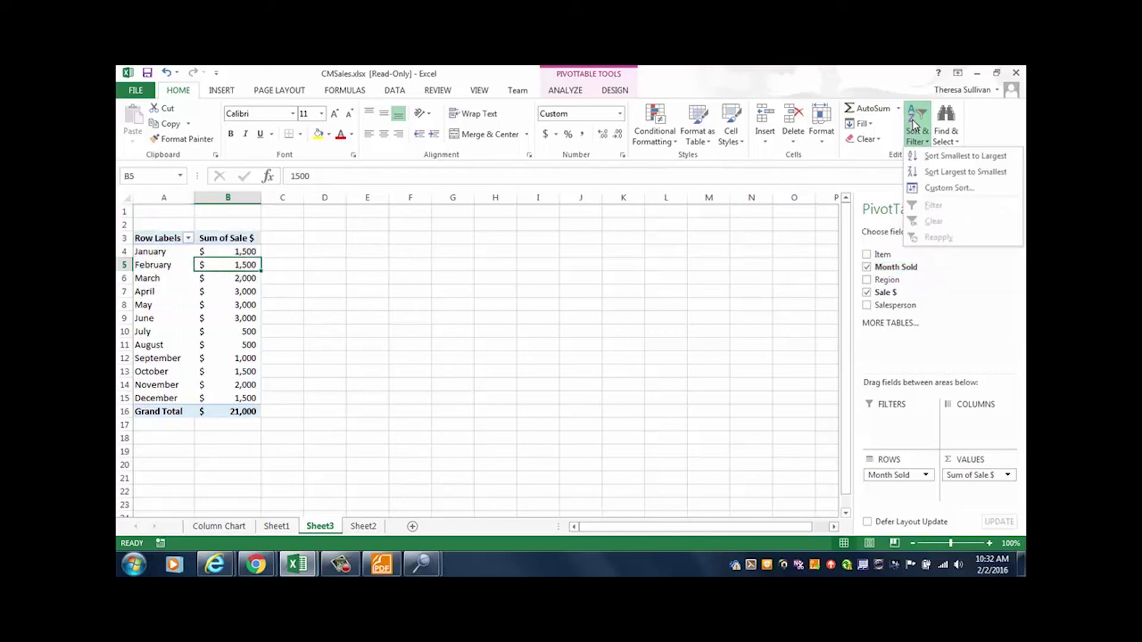
pyautogui.click(916, 172)
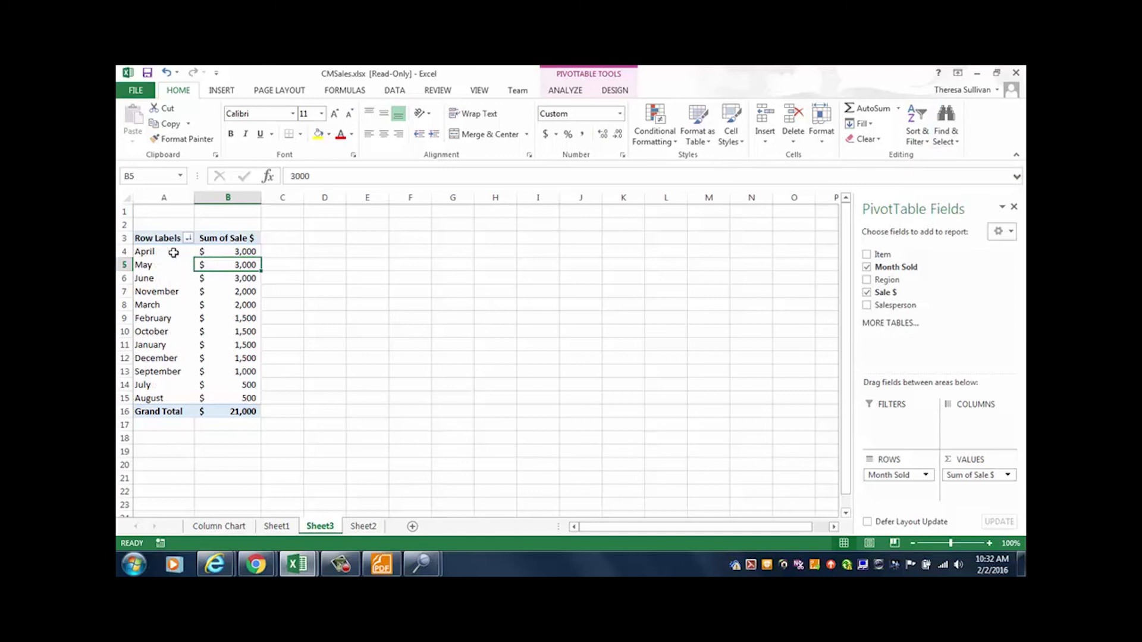
pyautogui.moveTo(232, 251); pyautogui.dragTo(230, 276)
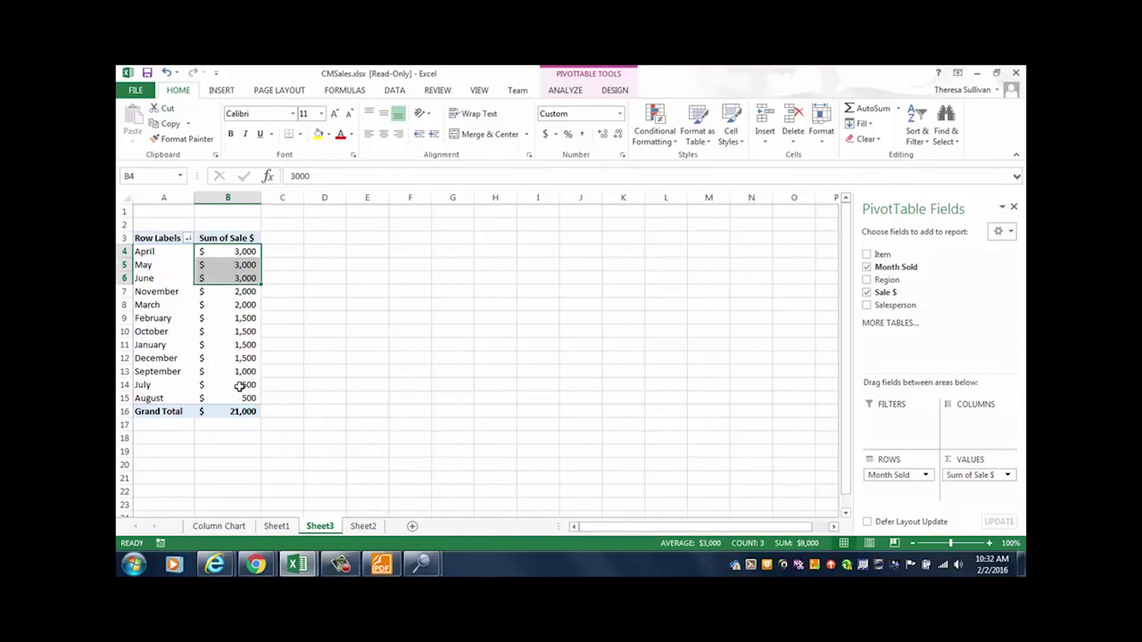
# Step: Replace Month Sold with Item as the PivotTable's row field
pyautogui.moveTo(239, 386)
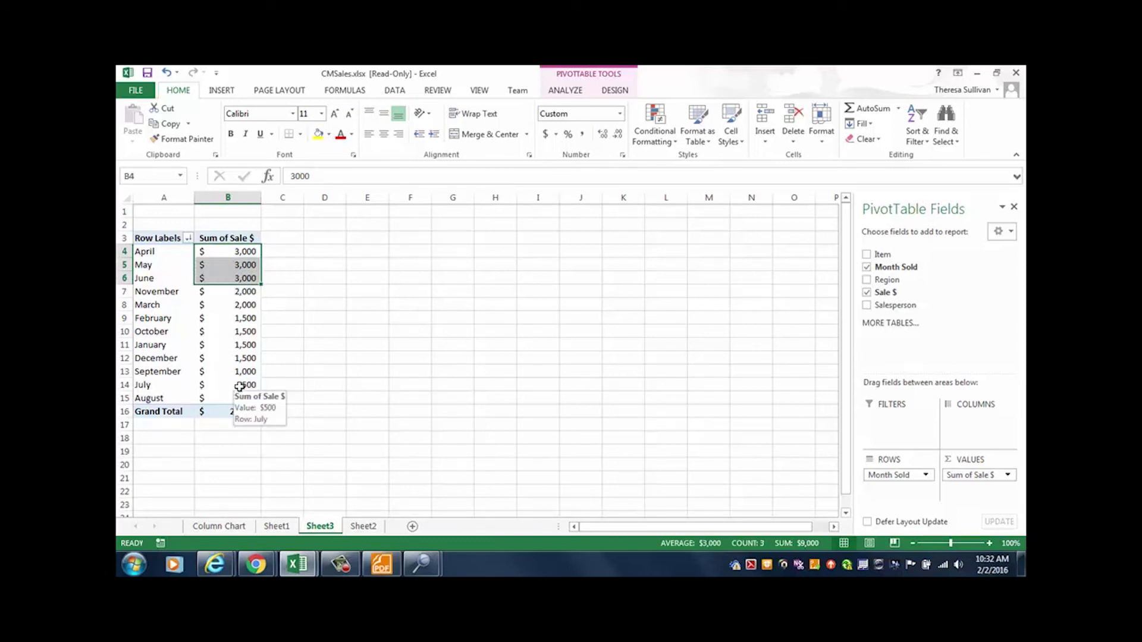
pyautogui.click(867, 267)
pyautogui.click(867, 255)
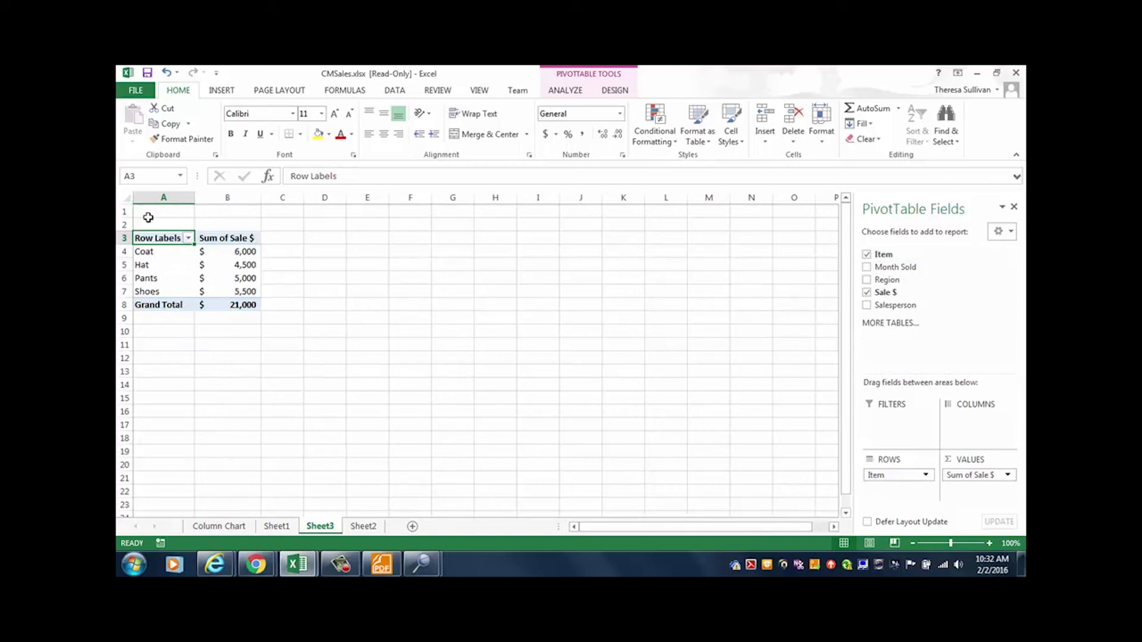
# Step: Replace Item with Salesperson as the row field and sort the salespeople by Sum of Sale $ from largest to smallest
pyautogui.click(867, 254)
pyautogui.click(867, 306)
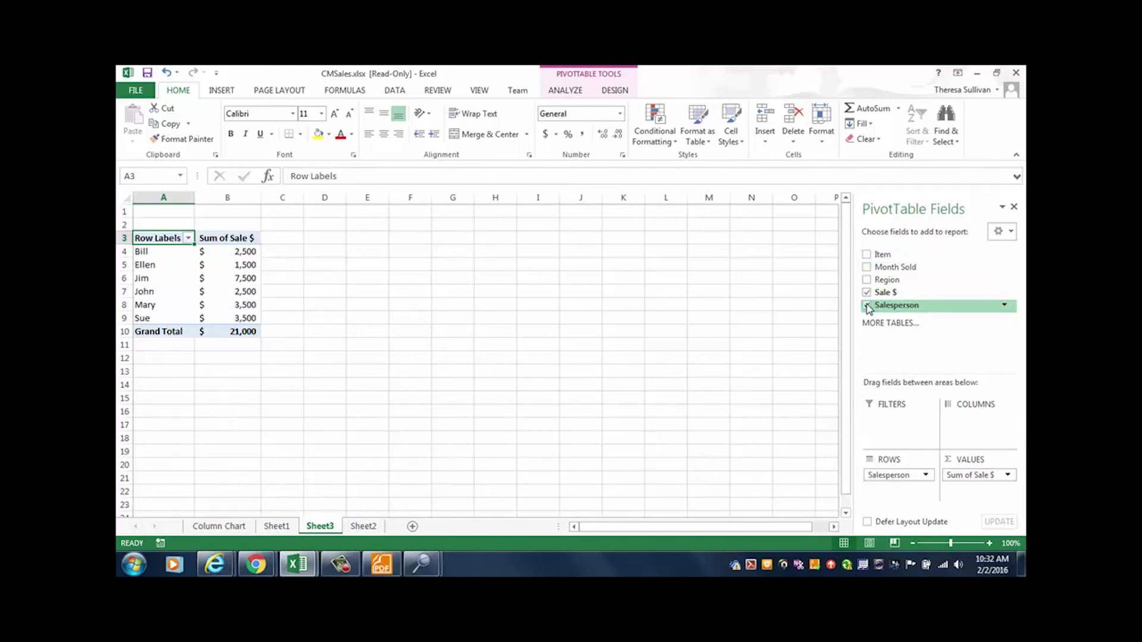
pyautogui.click(231, 254)
pyautogui.click(917, 128)
pyautogui.click(924, 170)
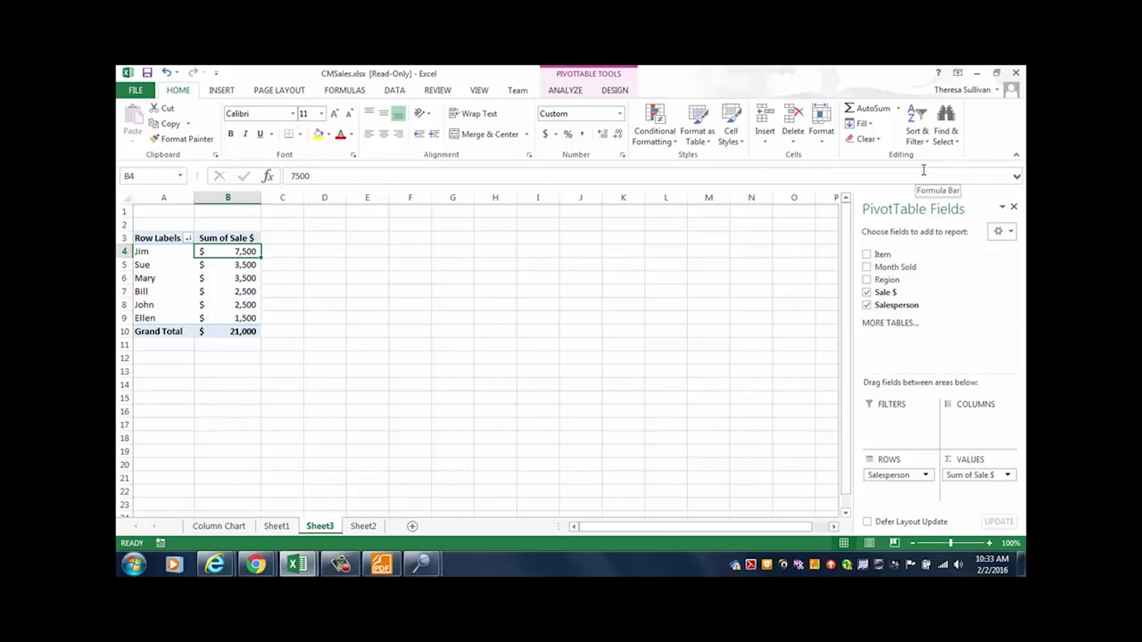
# Step: Break down each salesperson's sales by Item, and remove the Item field again
pyautogui.click(866, 255)
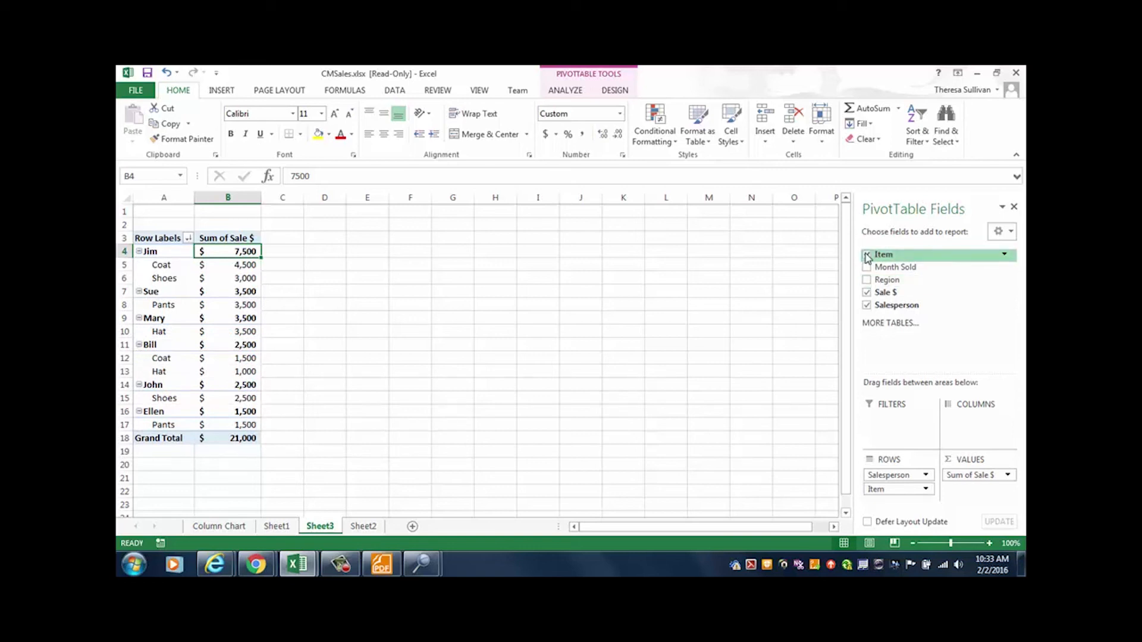
pyautogui.click(867, 255)
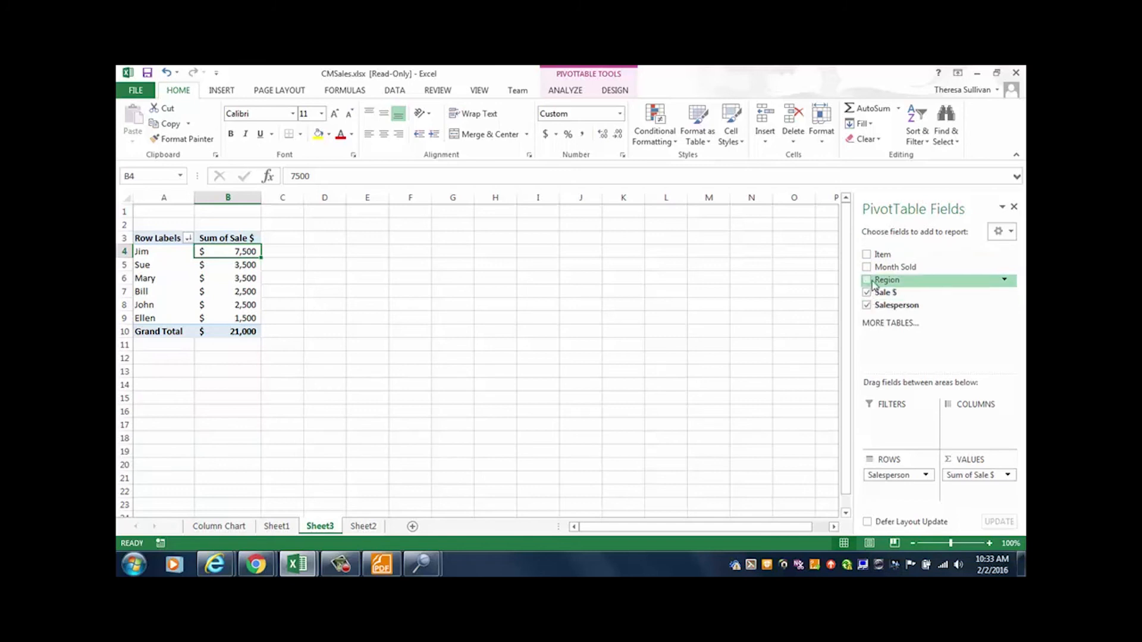
# Step: Add Region as the PivotTable's report filter and filter the report to East
pyautogui.moveTo(881, 284); pyautogui.dragTo(893, 422)
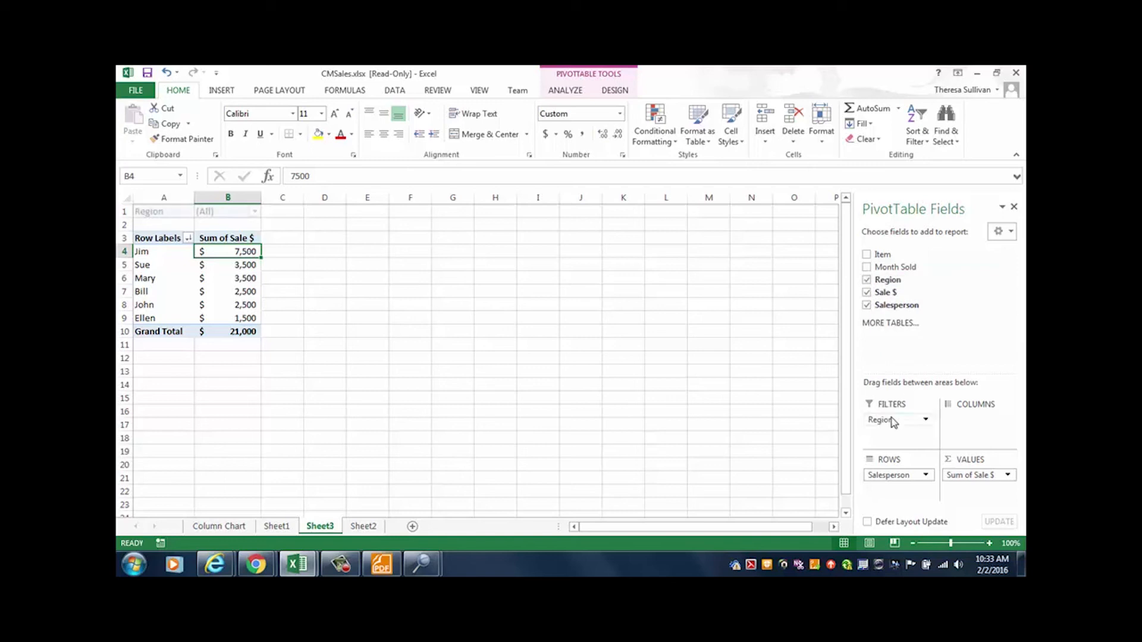
pyautogui.click(926, 421)
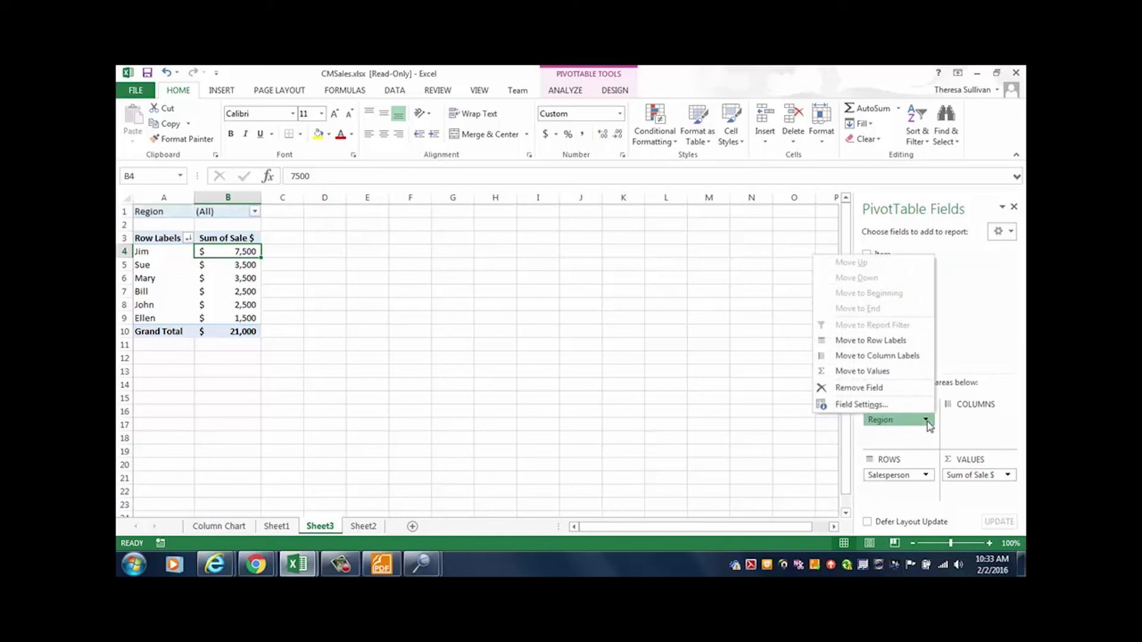
pyautogui.click(255, 211)
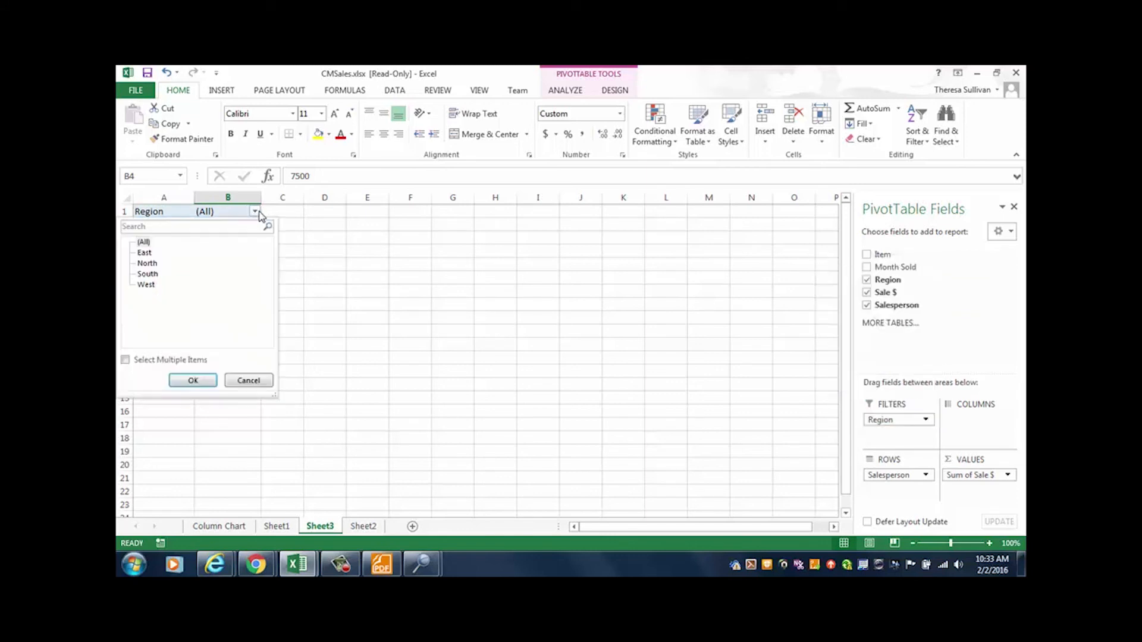
pyautogui.click(145, 252)
pyautogui.click(193, 381)
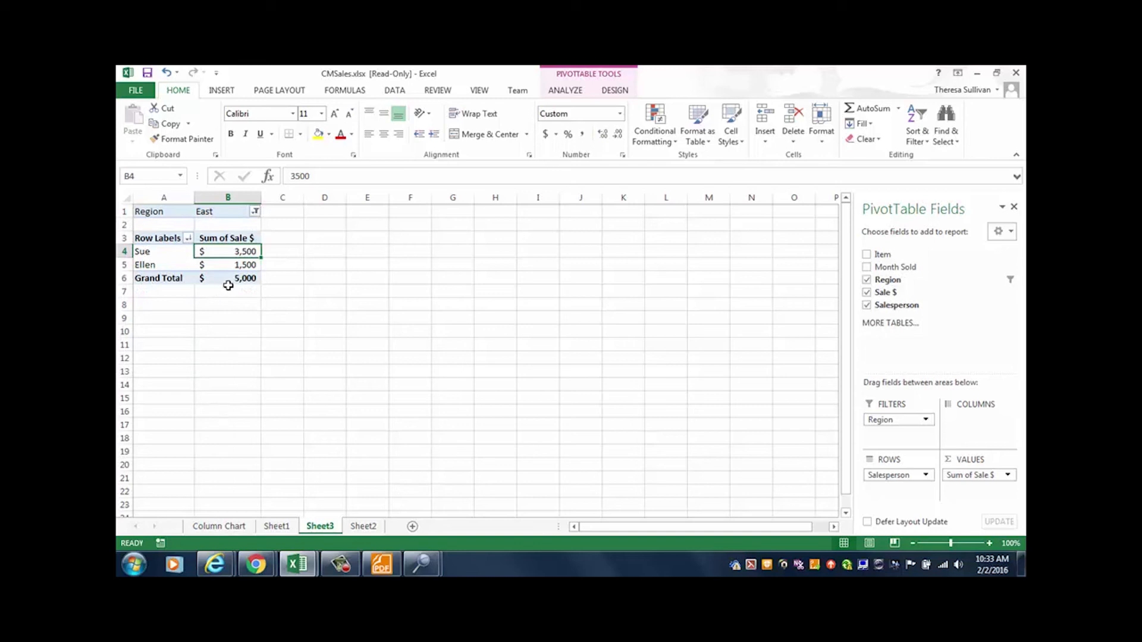
# Step: Extract the records behind the sales amount in B4 to a new sheet, select their Sale $ values, and return to Sheet3
pyautogui.moveTo(215, 251)
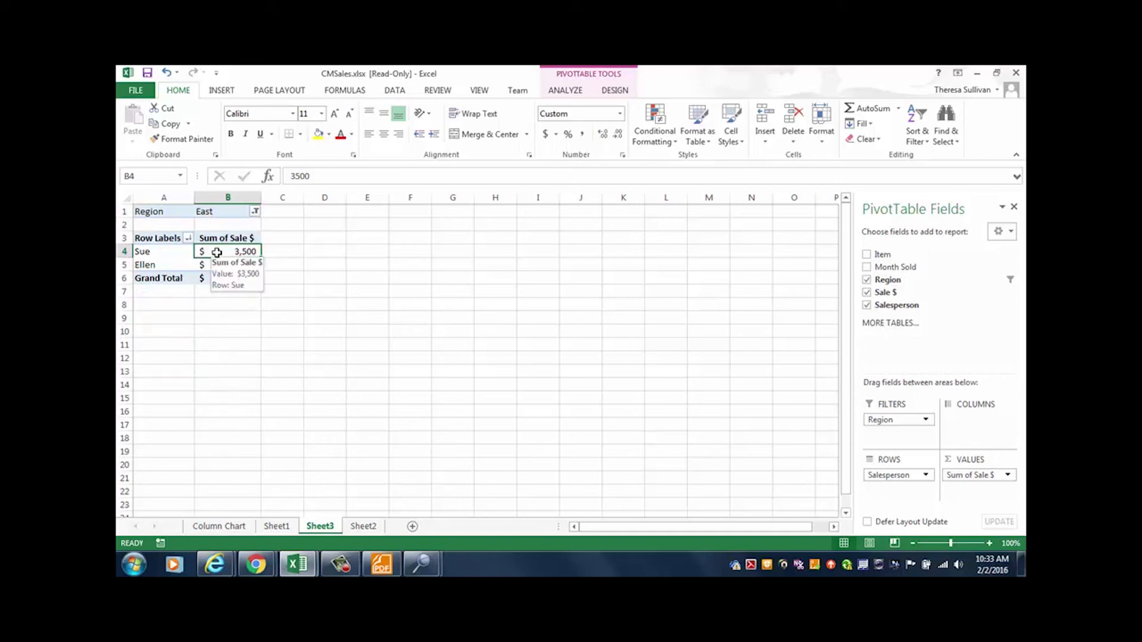
pyautogui.doubleClick(215, 252)
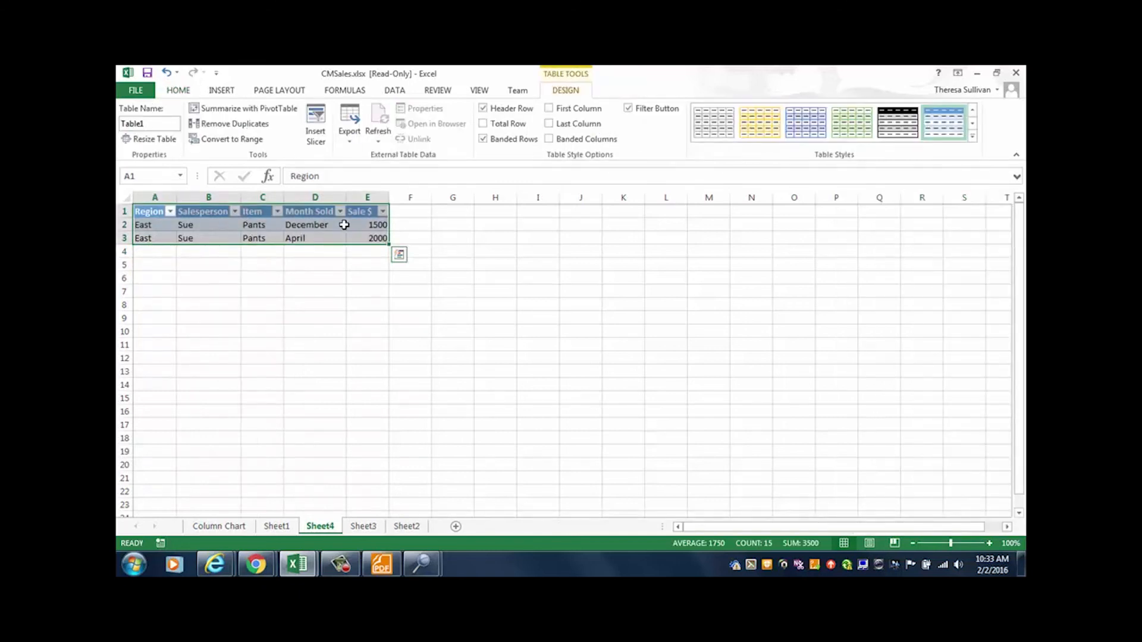
pyautogui.click(367, 224)
pyautogui.moveTo(367, 224); pyautogui.dragTo(368, 235)
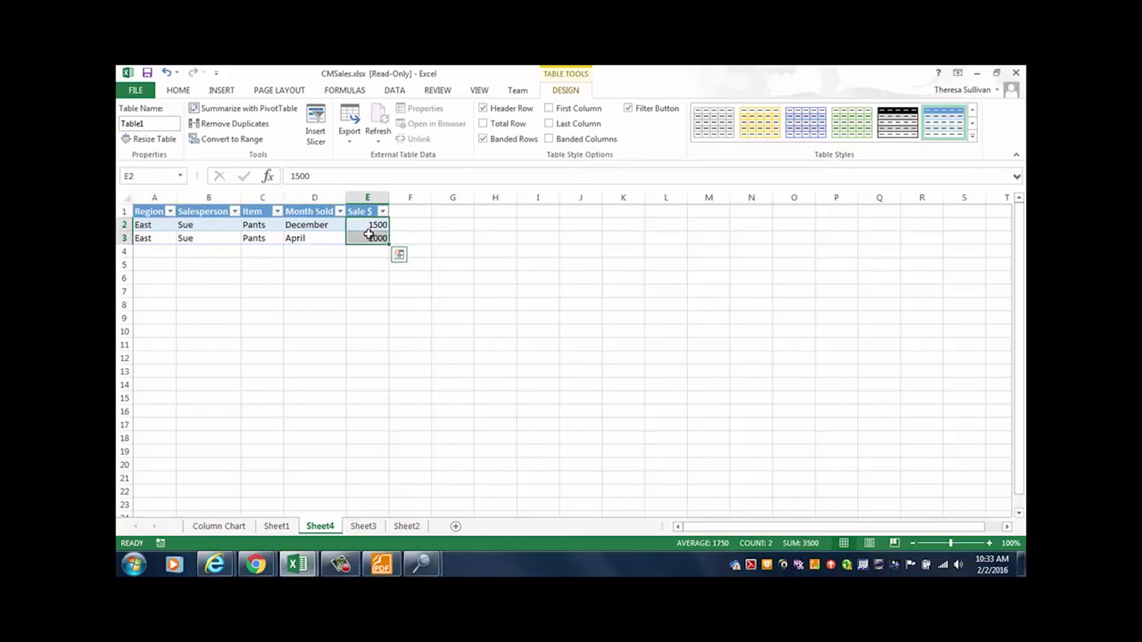
pyautogui.click(354, 528)
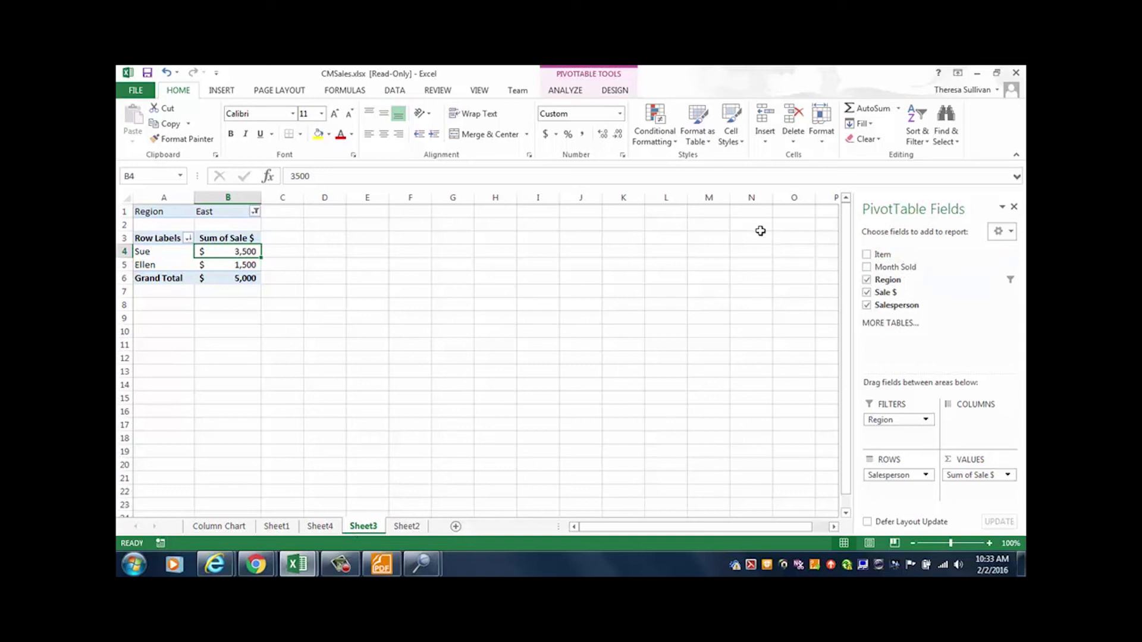
# Step: Remove the Region filter and the Salesperson row field from the PivotTable
pyautogui.click(892, 422)
pyautogui.moveTo(892, 421); pyautogui.dragTo(754, 471)
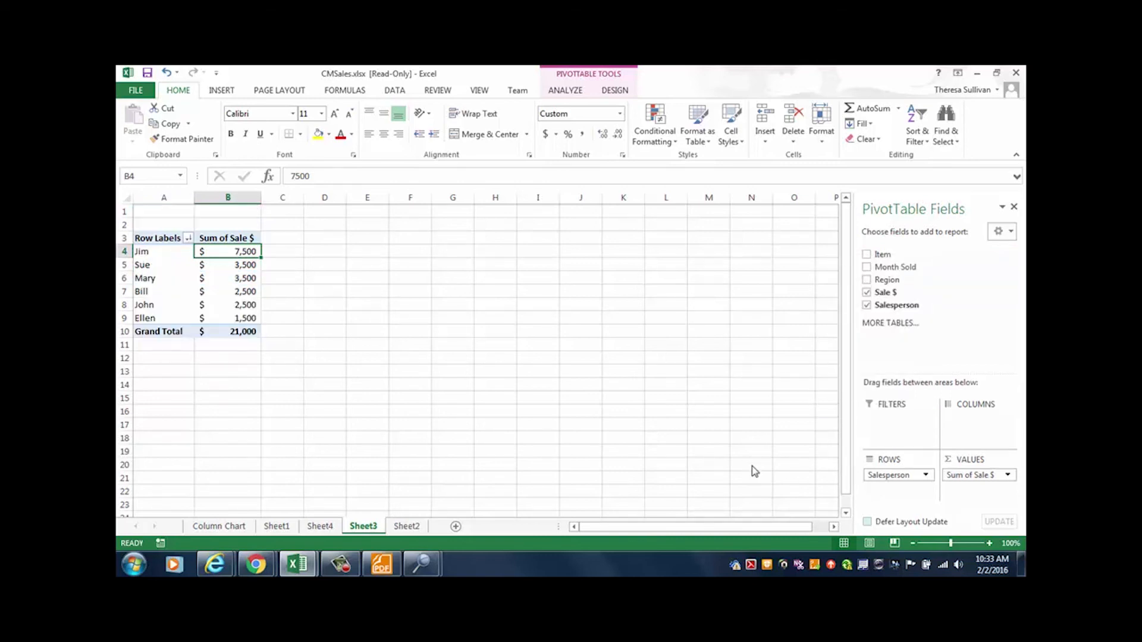
pyautogui.click(866, 306)
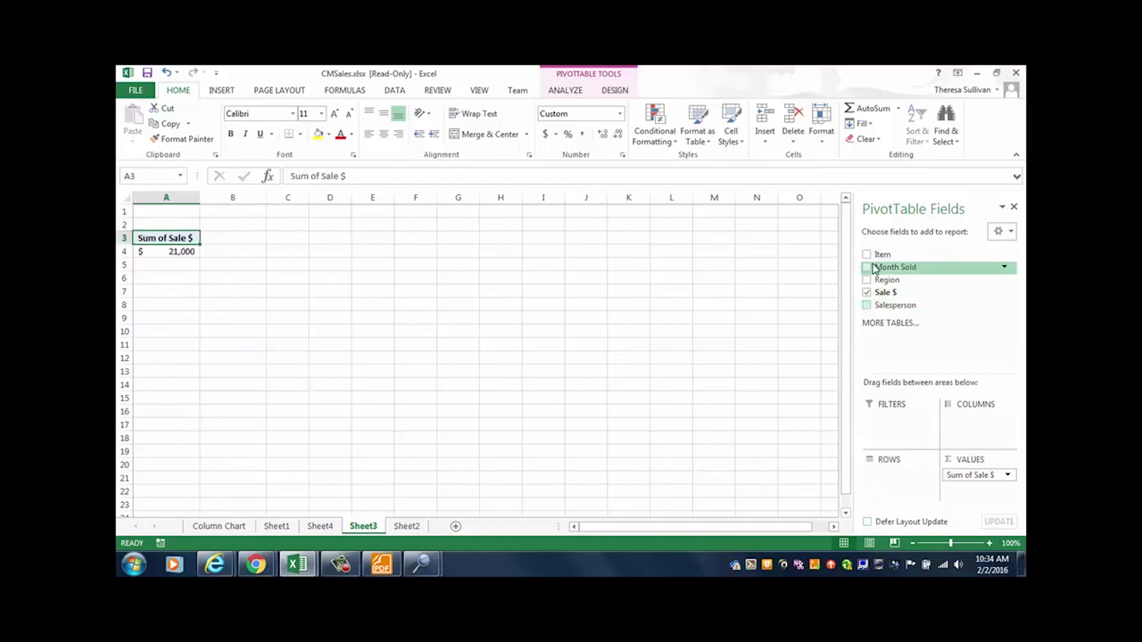
# Step: Cross-tabulate the sales with Month Sold as the column field and Salesperson as the row field
pyautogui.moveTo(883, 269); pyautogui.dragTo(982, 428)
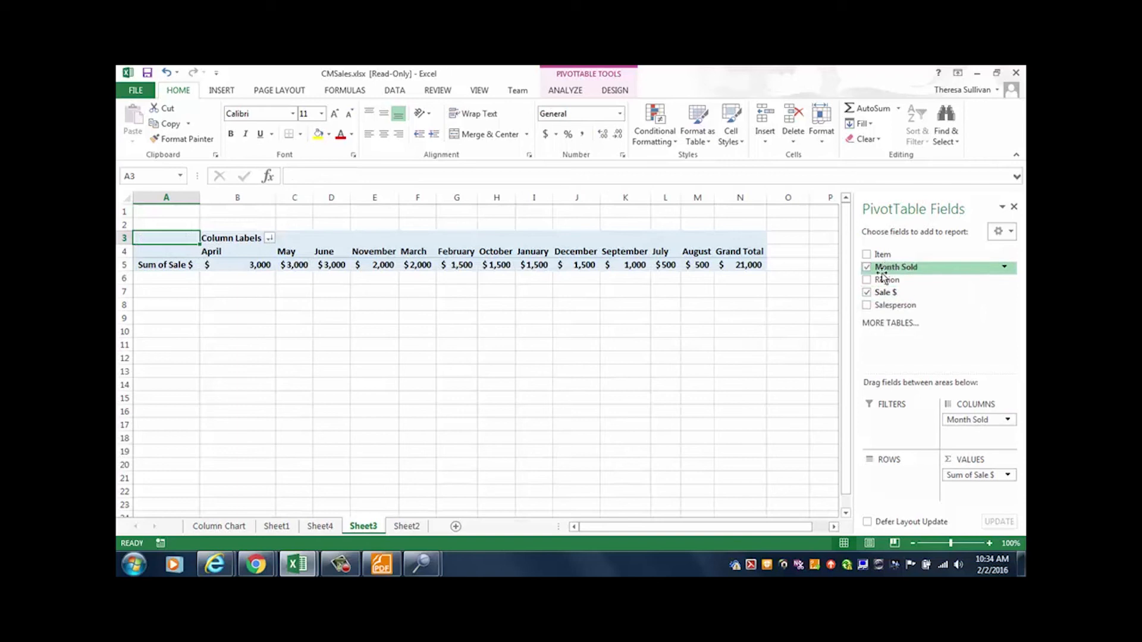
pyautogui.click(867, 306)
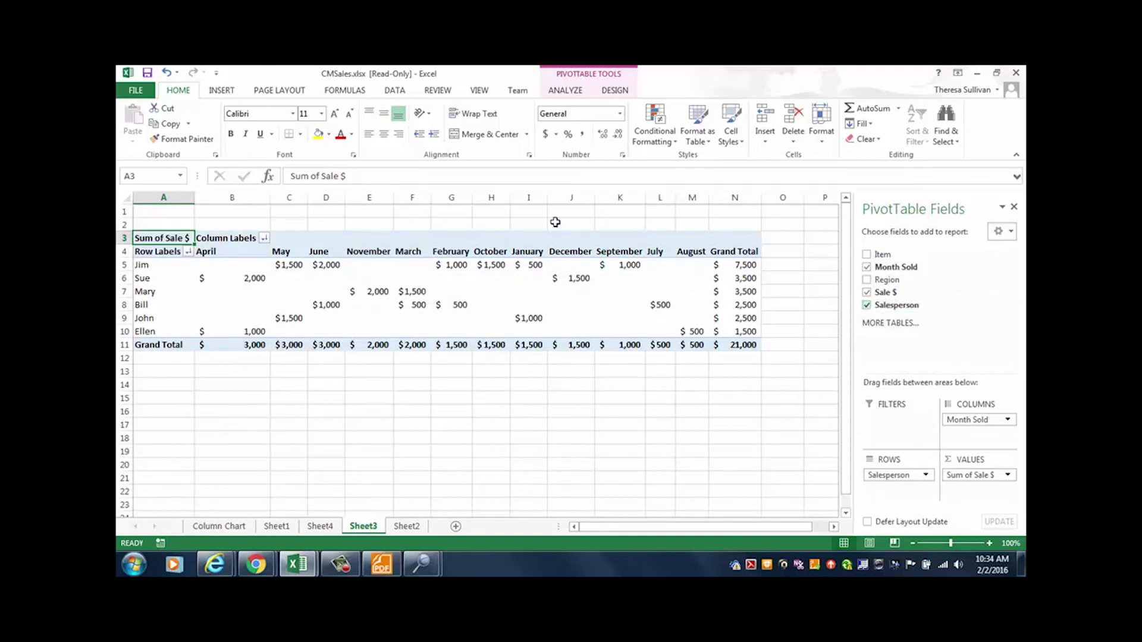
pyautogui.moveTo(443, 270)
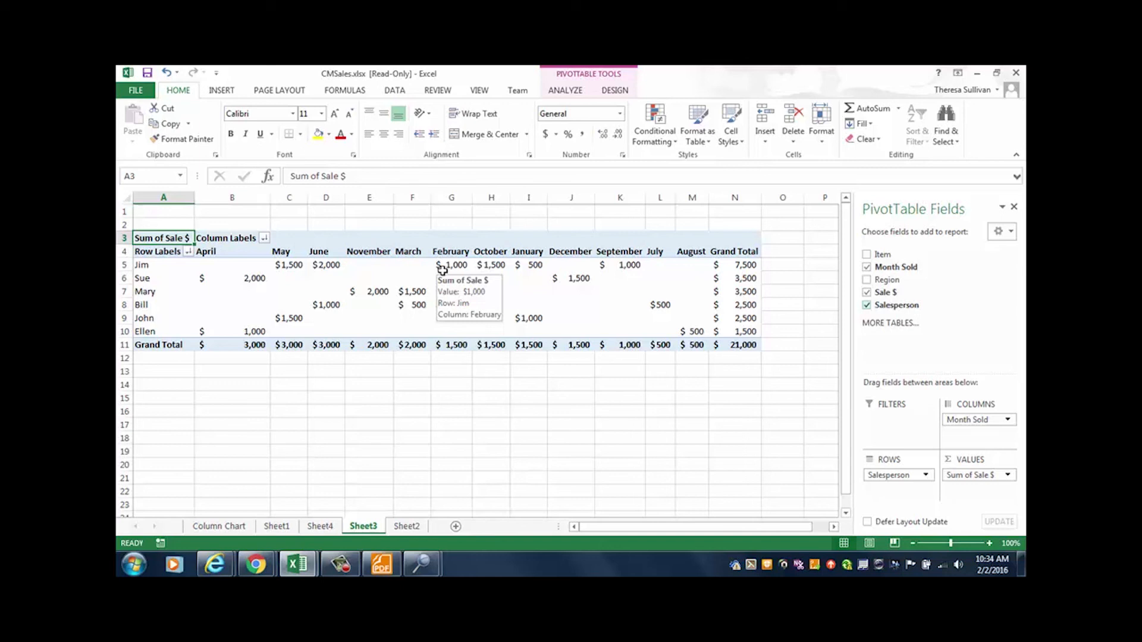
pyautogui.moveTo(760, 258)
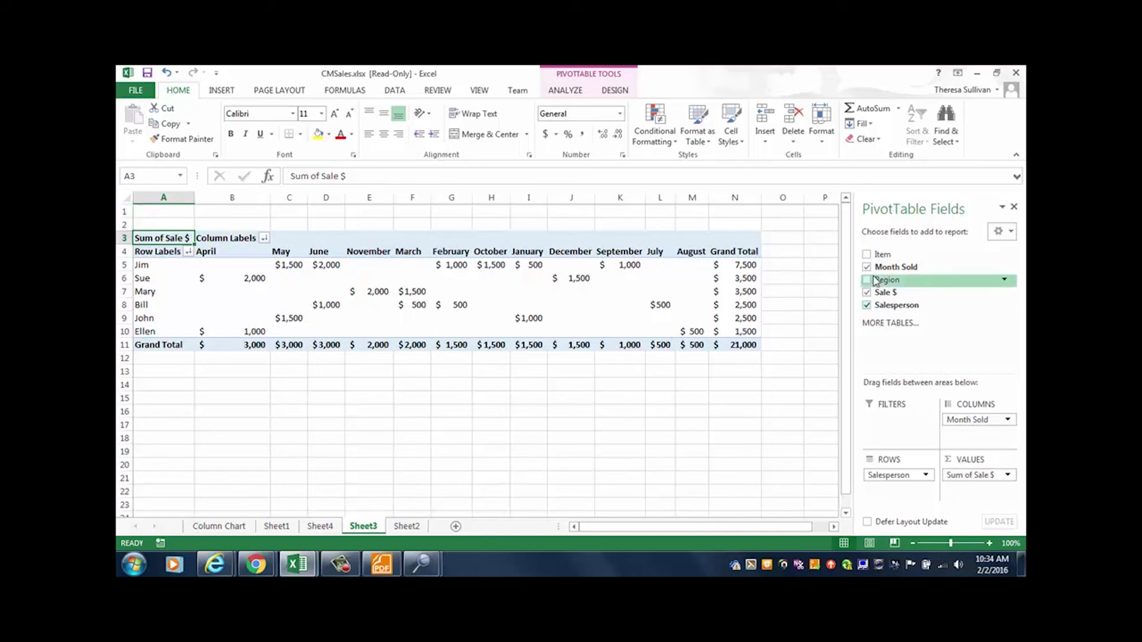
# Step: Replace Salesperson with Region as the row field against the Month Sold columns
pyautogui.click(867, 306)
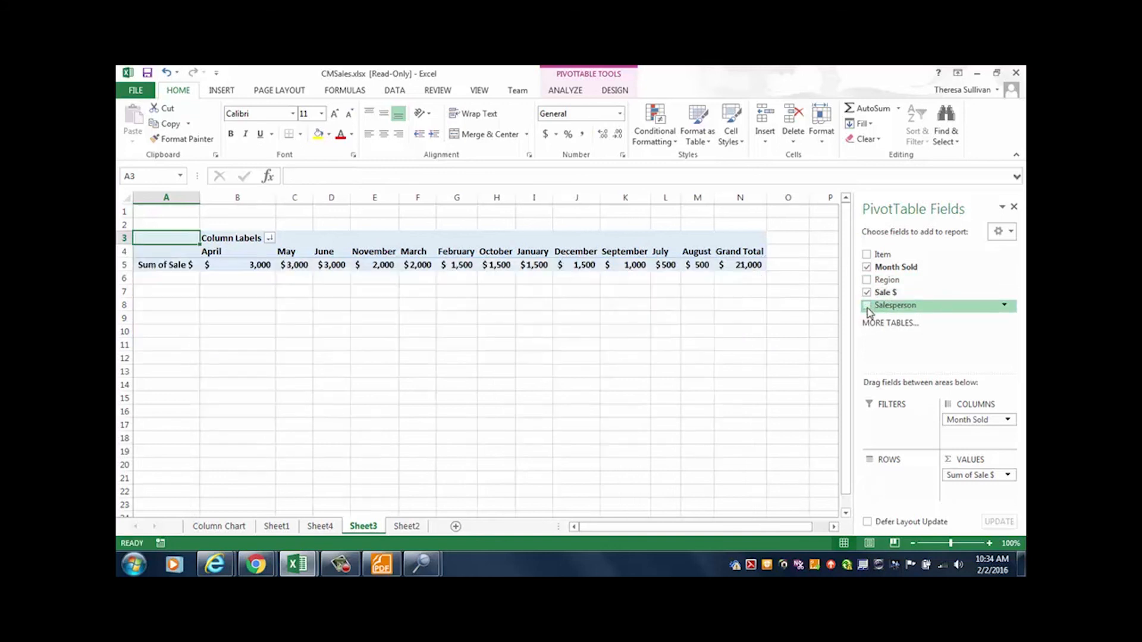
pyautogui.click(866, 280)
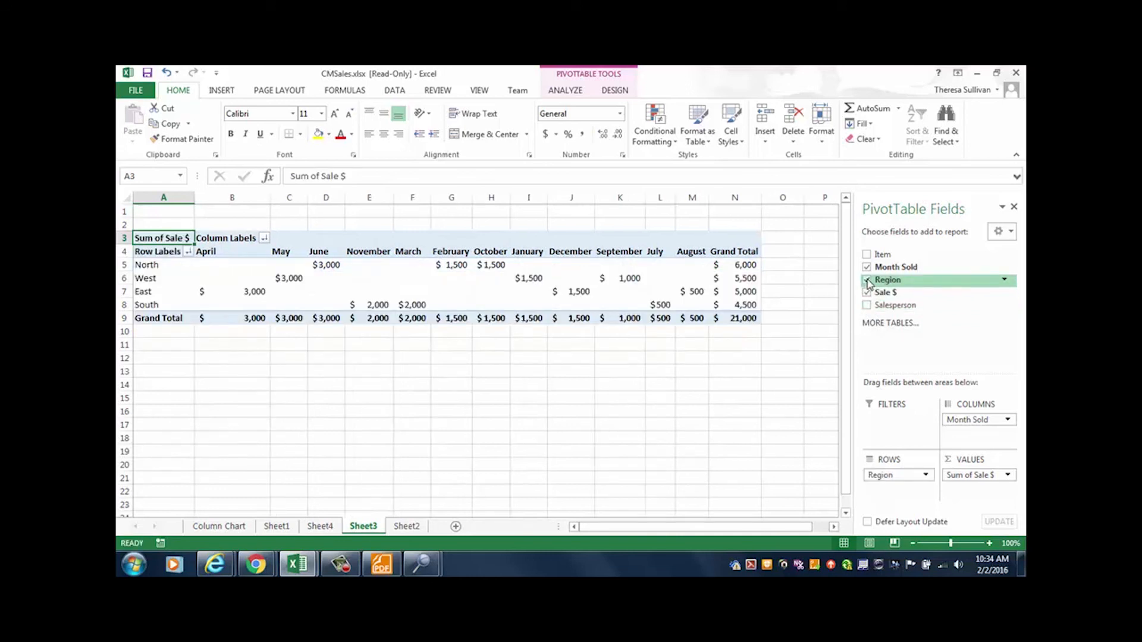
# Step: Remove Region and Month Sold from the PivotTable and add Item as the row field
pyautogui.click(867, 281)
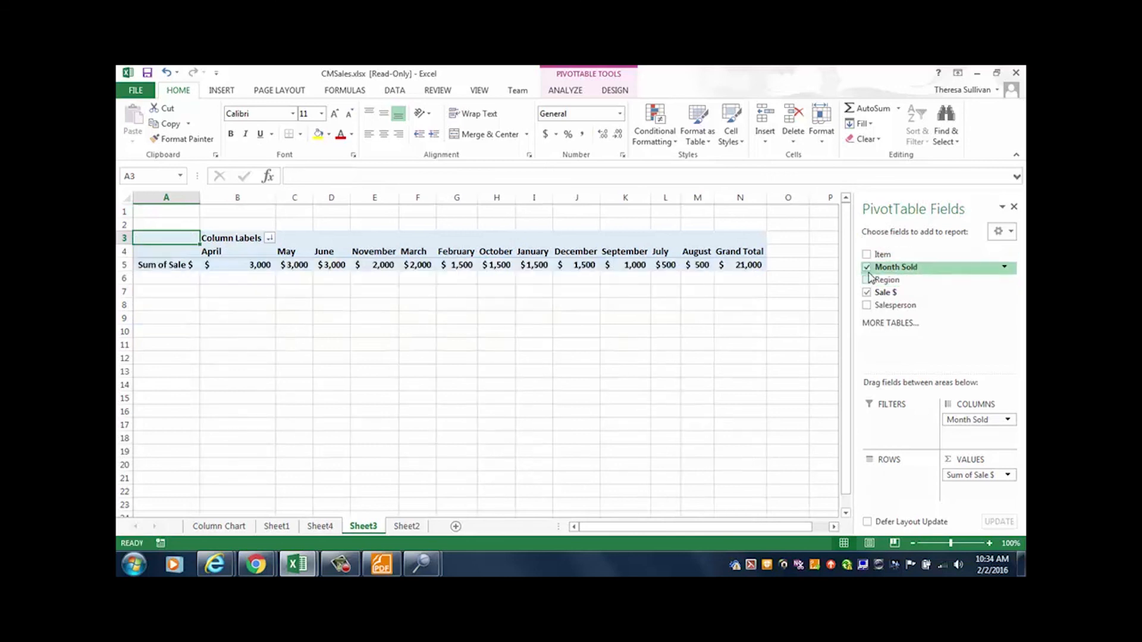
pyautogui.moveTo(967, 420); pyautogui.dragTo(709, 484)
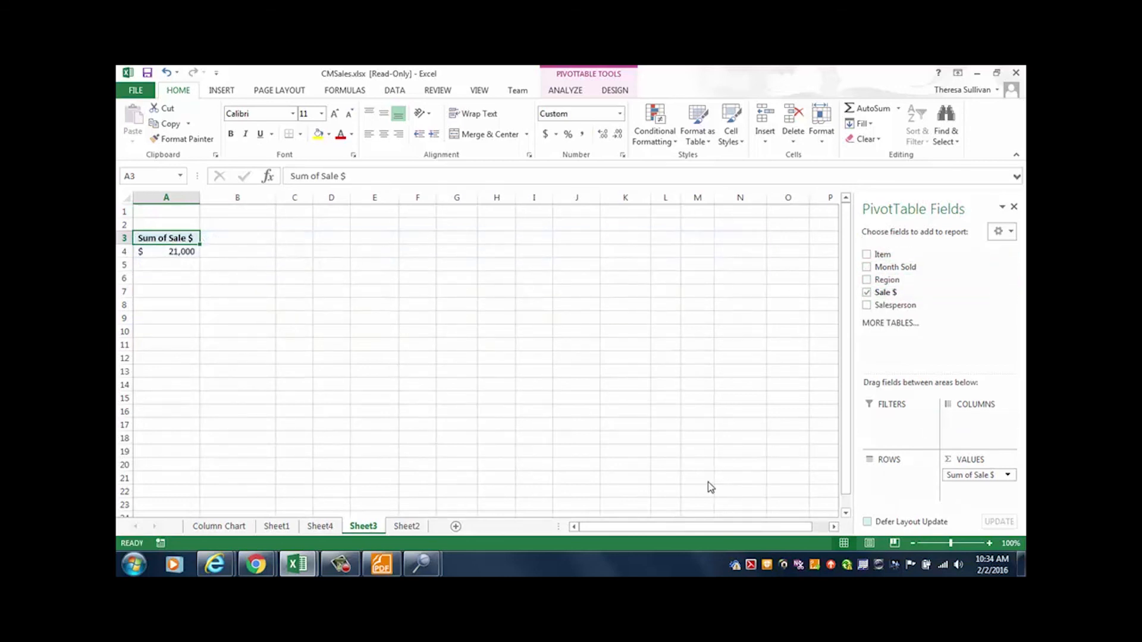
pyautogui.click(867, 254)
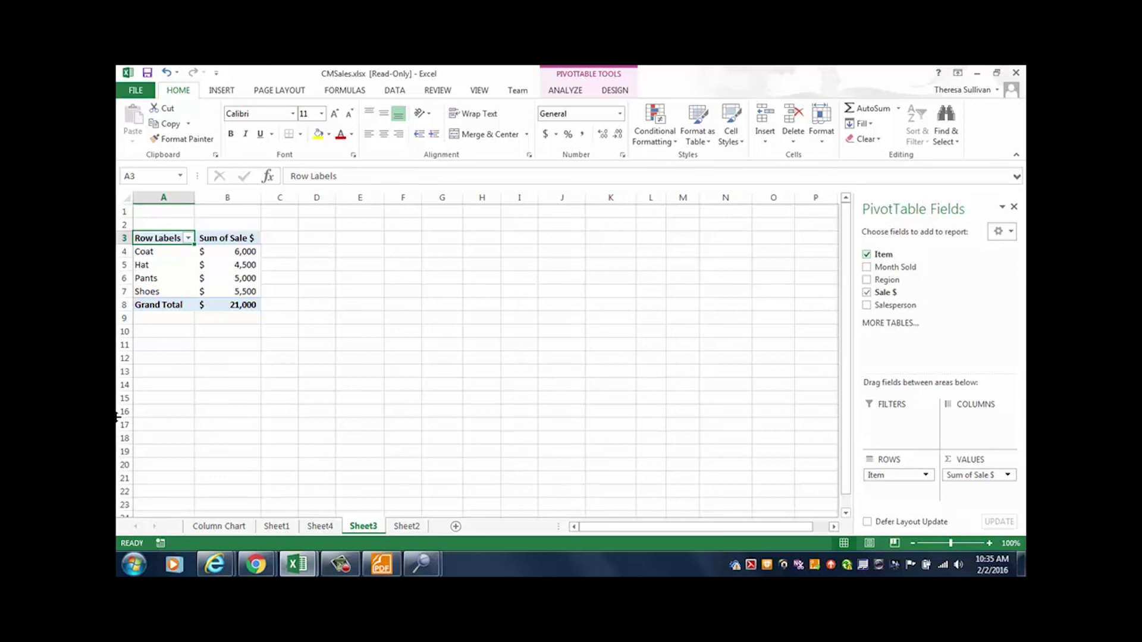
# Step: Insert a PivotChart on a new worksheet from the Sheet2 sales data in A2:E20
pyautogui.click(250, 279)
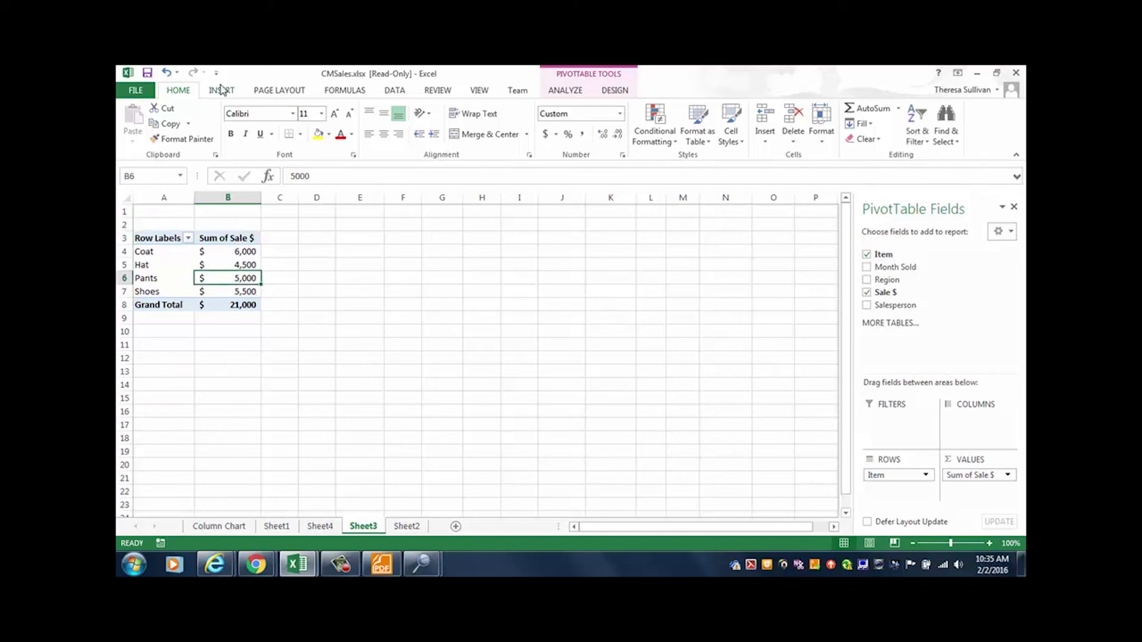
pyautogui.click(221, 92)
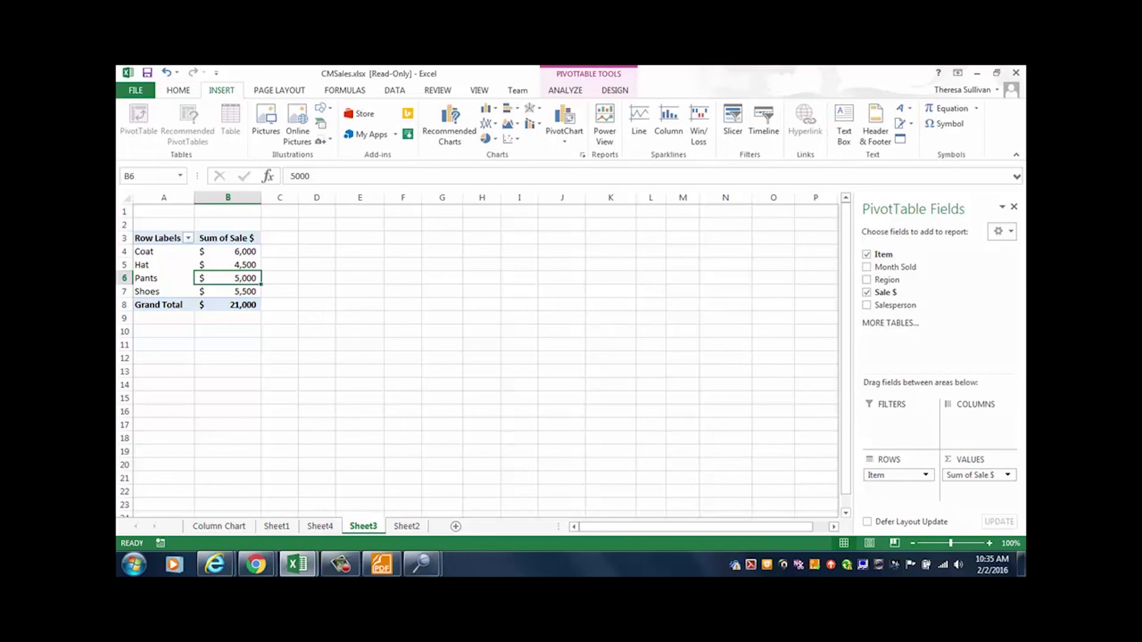
pyautogui.click(406, 526)
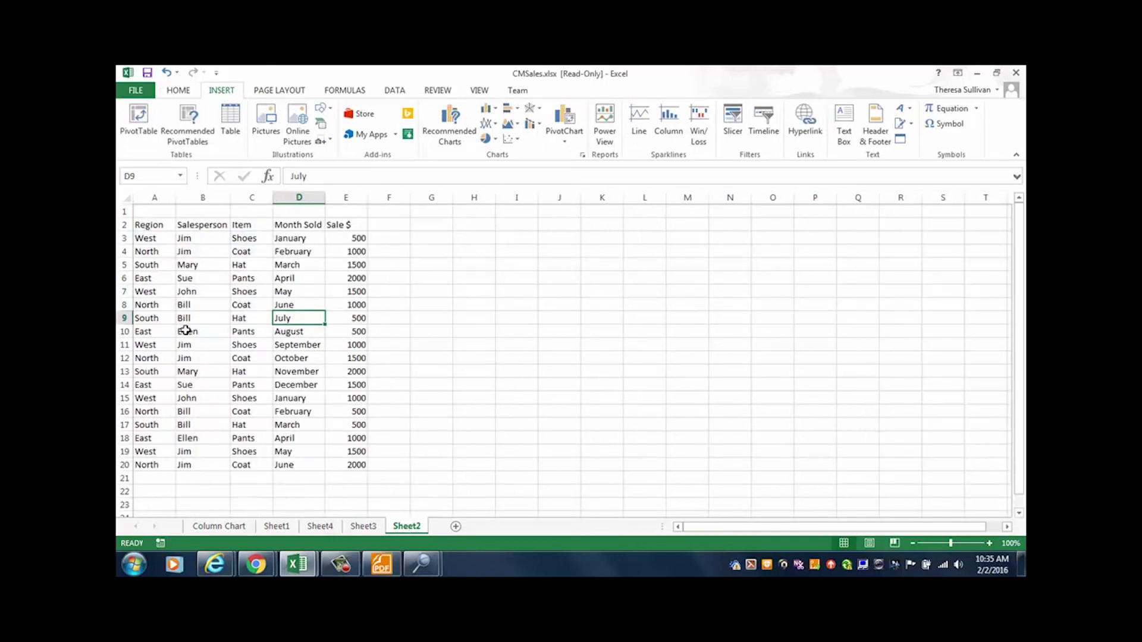
pyautogui.click(234, 294)
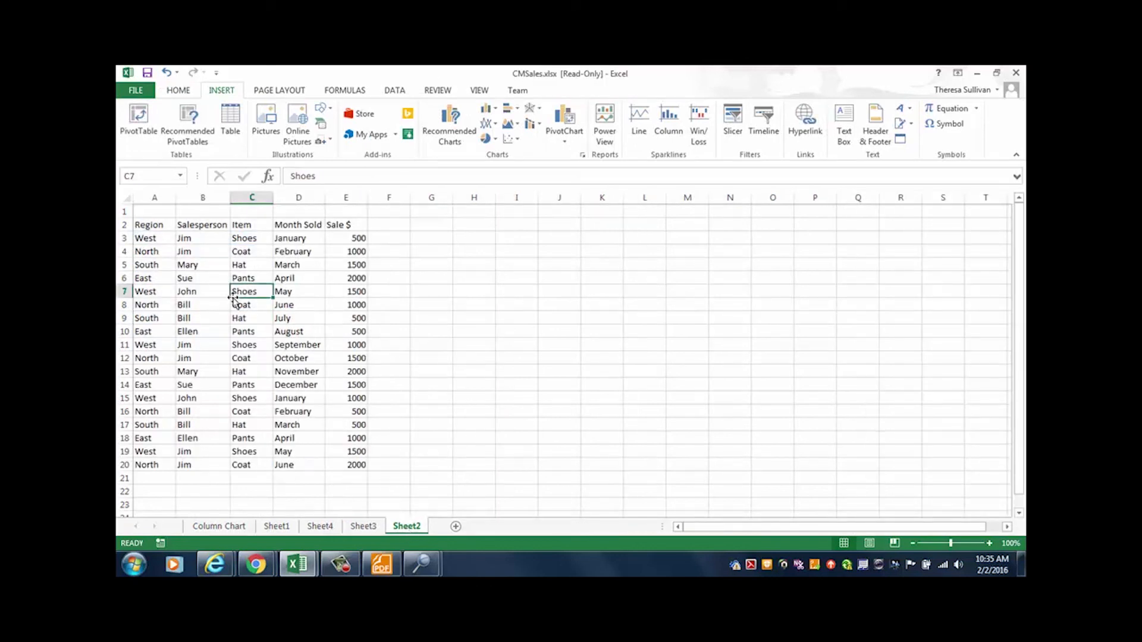
pyautogui.click(565, 119)
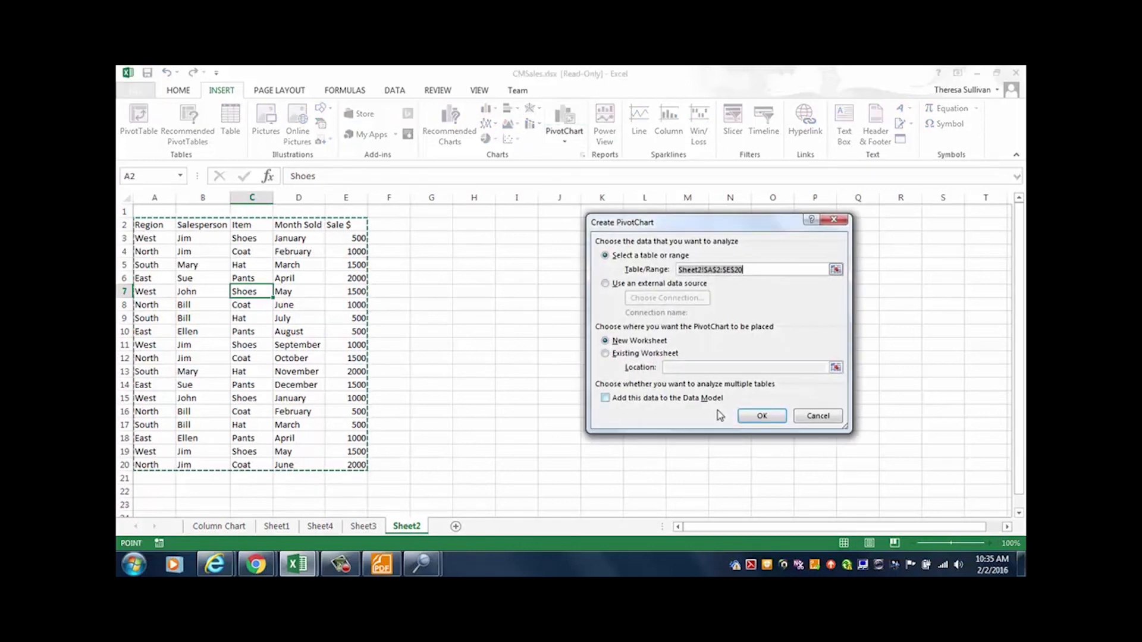
pyautogui.click(760, 416)
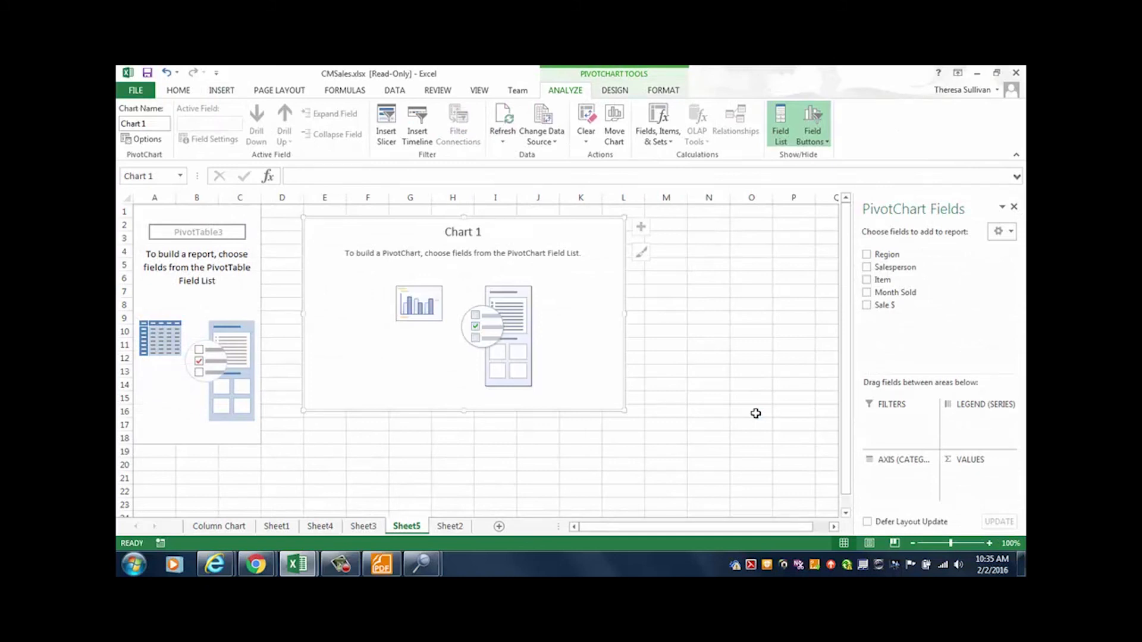
# Step: Chart the Sum of Sale $ by Salesperson in the new PivotChart and deselect the chart
pyautogui.click(866, 306)
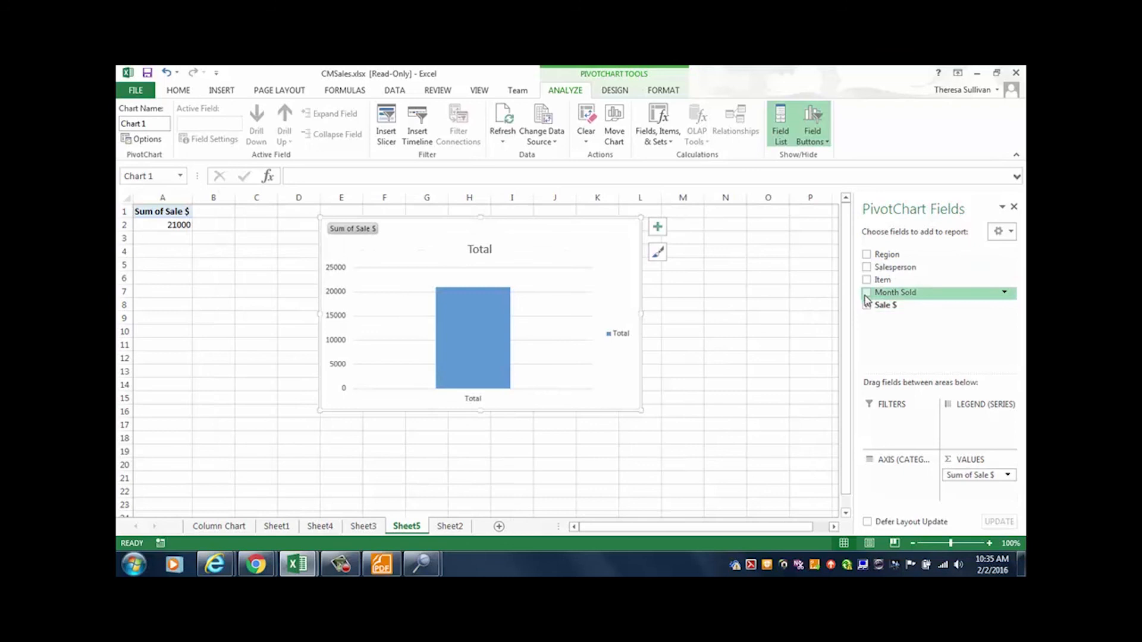
pyautogui.click(867, 267)
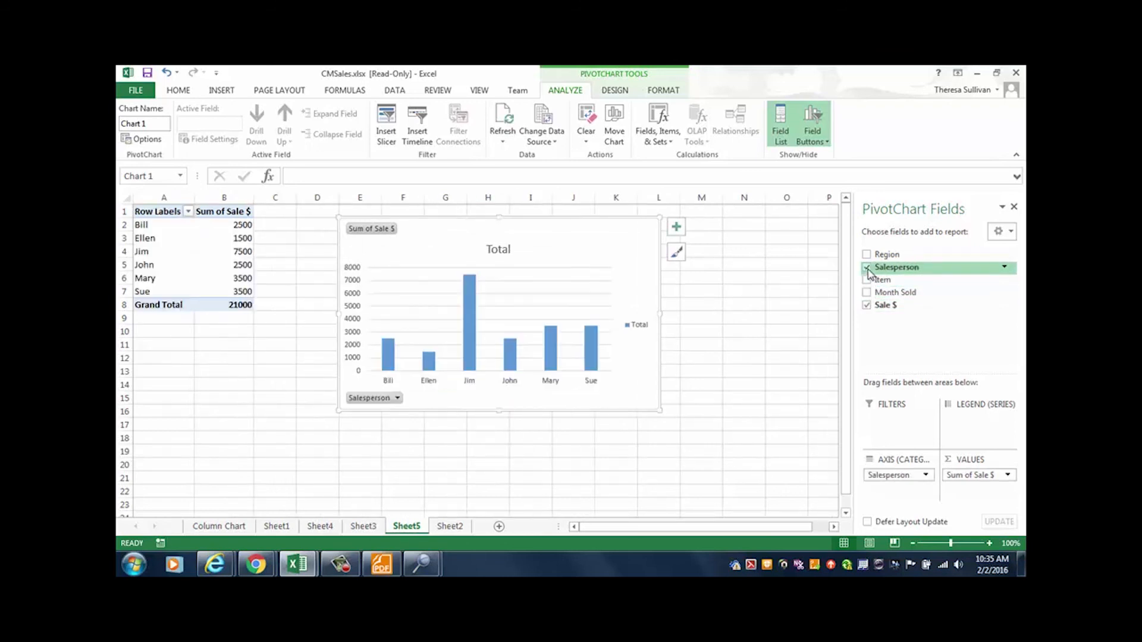
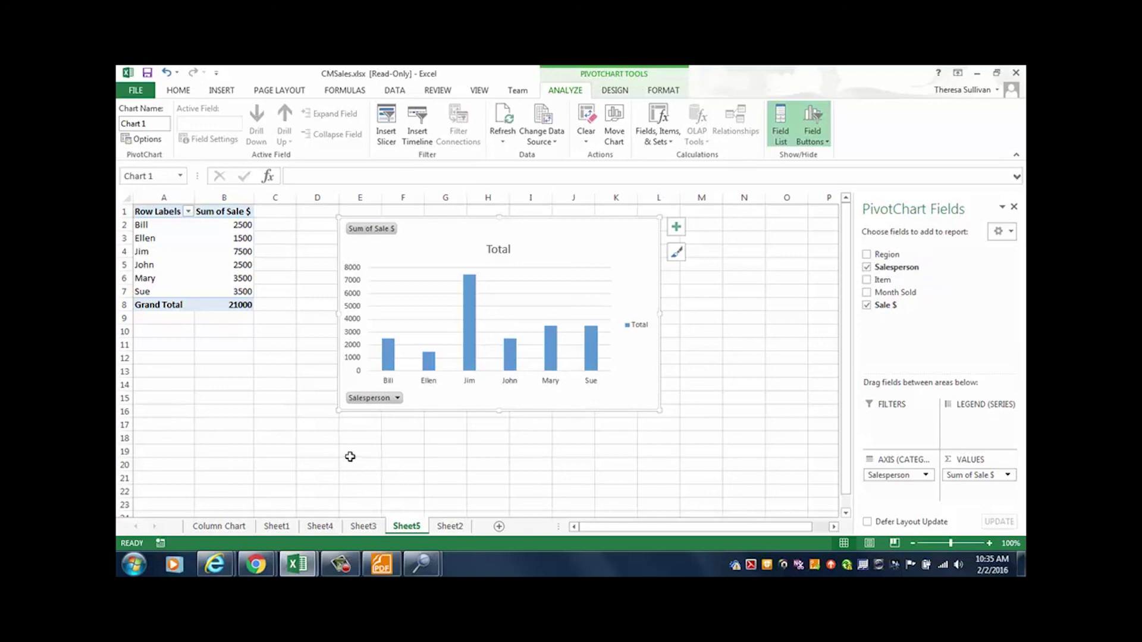
pyautogui.click(235, 426)
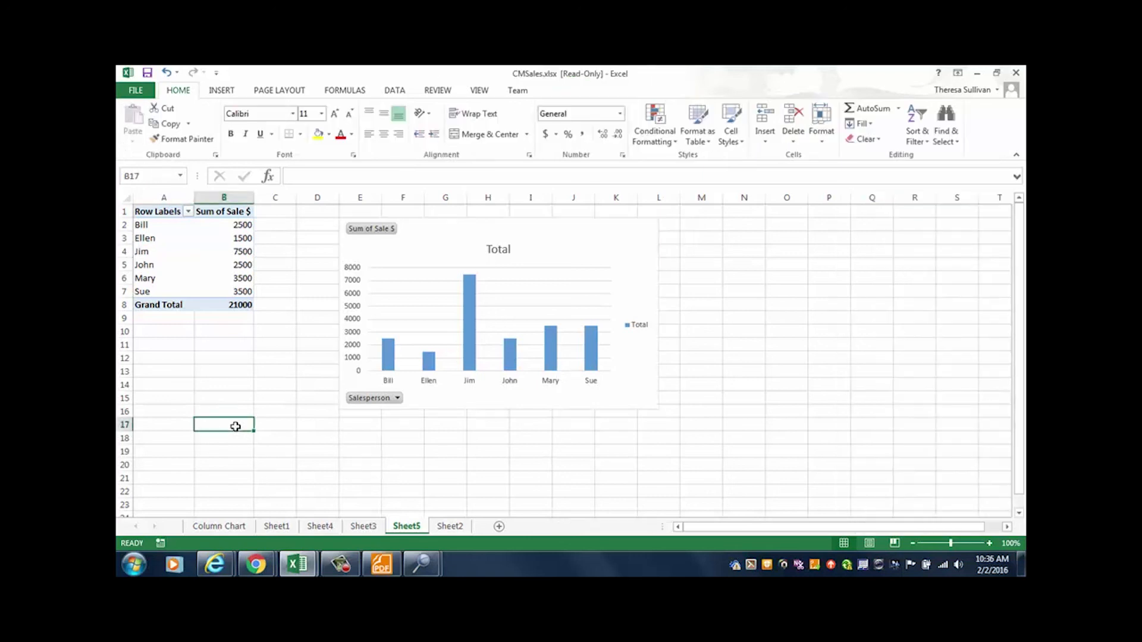
# Step: Search Bing images for "coats" and insert the online picture showing the mustard, black and blue coats on Sheet5
pyautogui.click(222, 92)
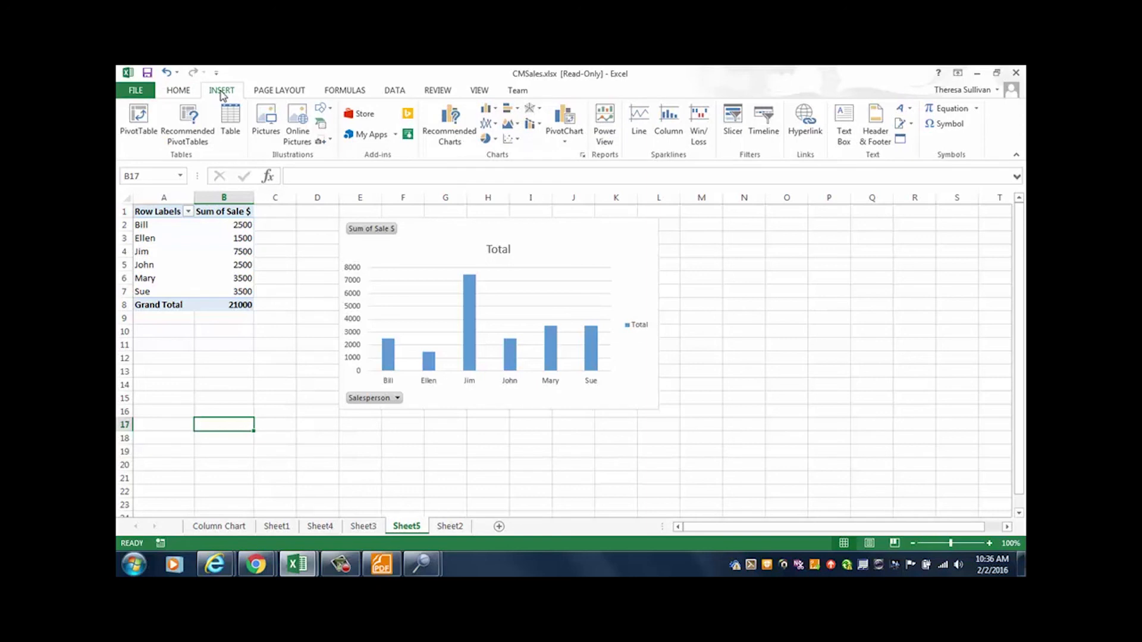
pyautogui.click(302, 141)
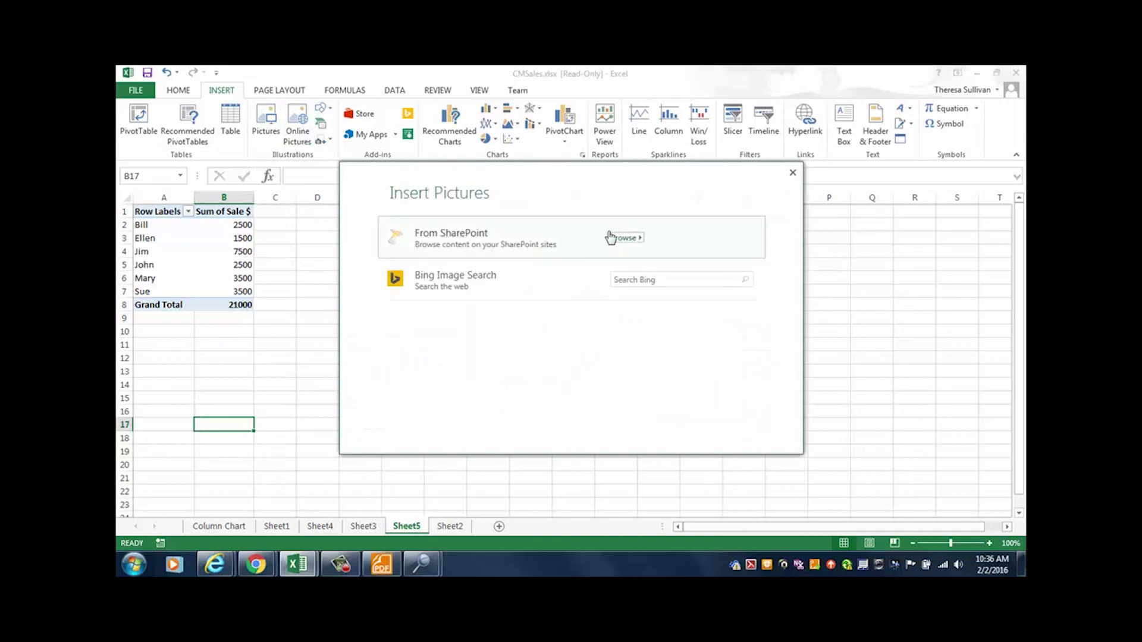
pyautogui.click(643, 279)
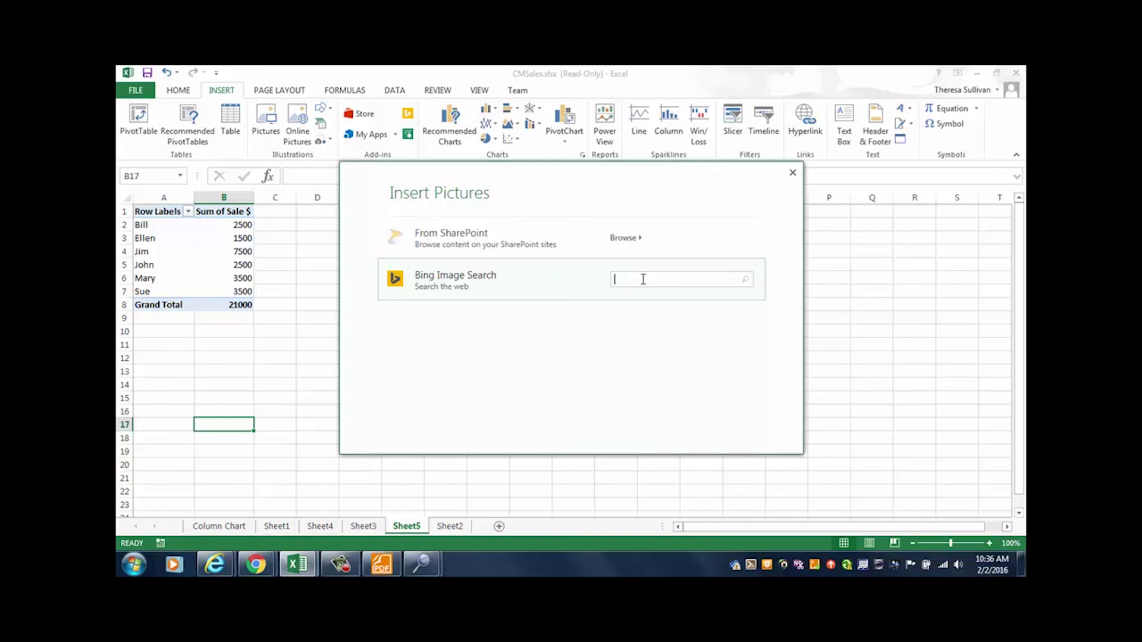
pyautogui.write('coat')
pyautogui.write('s')
pyautogui.press('Return')
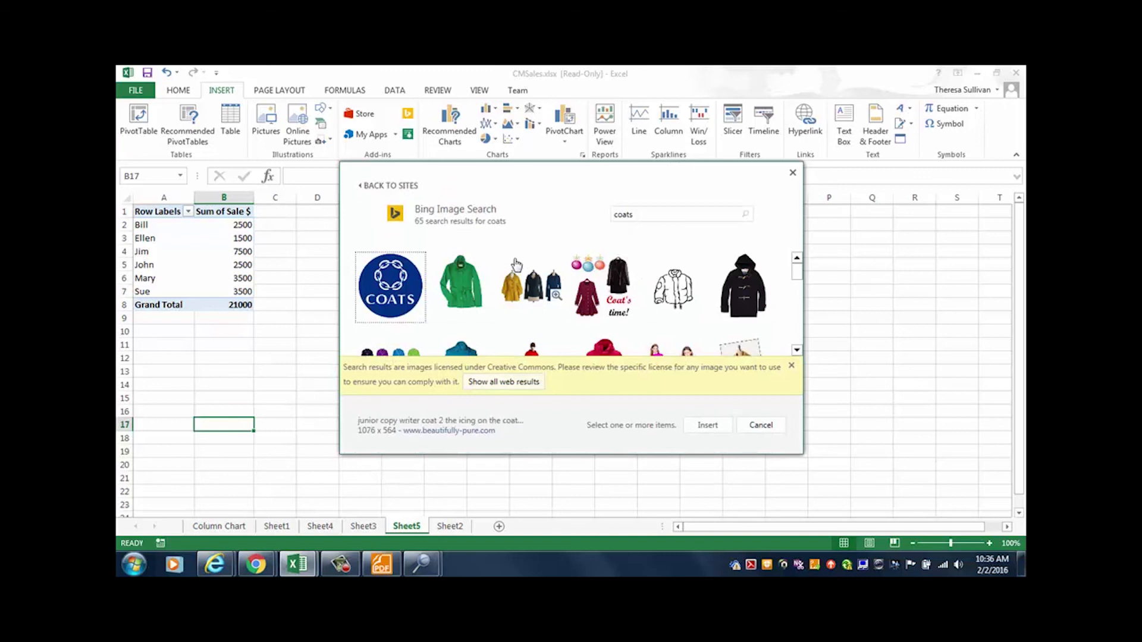
pyautogui.click(525, 287)
pyautogui.click(707, 425)
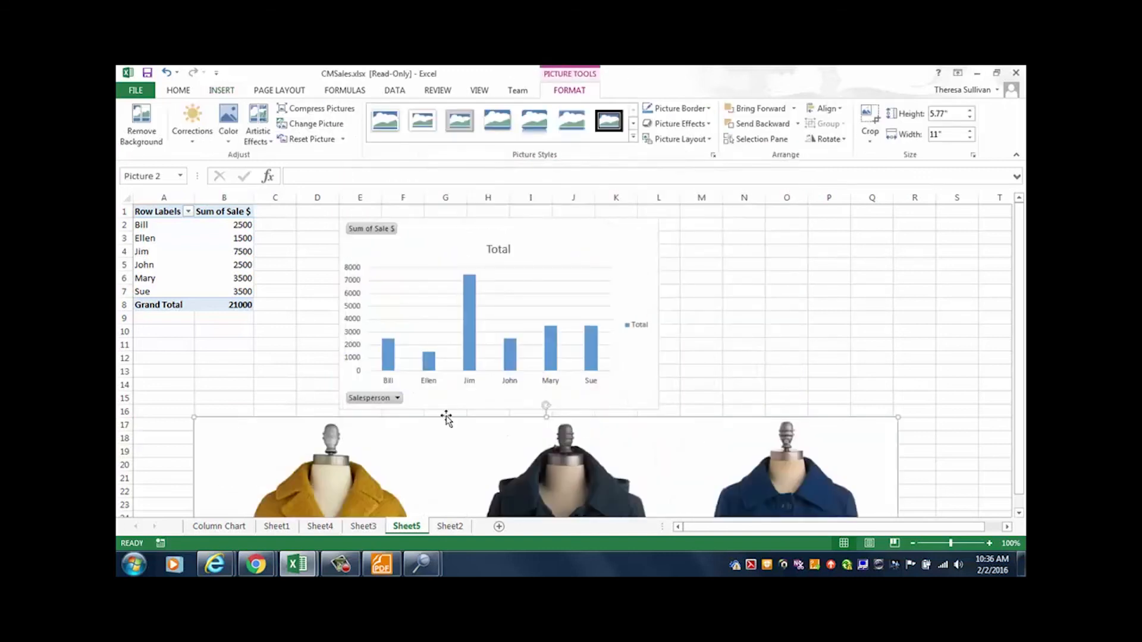
# Step: Shrink the coats picture to about 2.3" by 4.39", place it directly beside the PivotChart and deselect it
pyautogui.moveTo(192, 416); pyautogui.dragTo(172, 295)
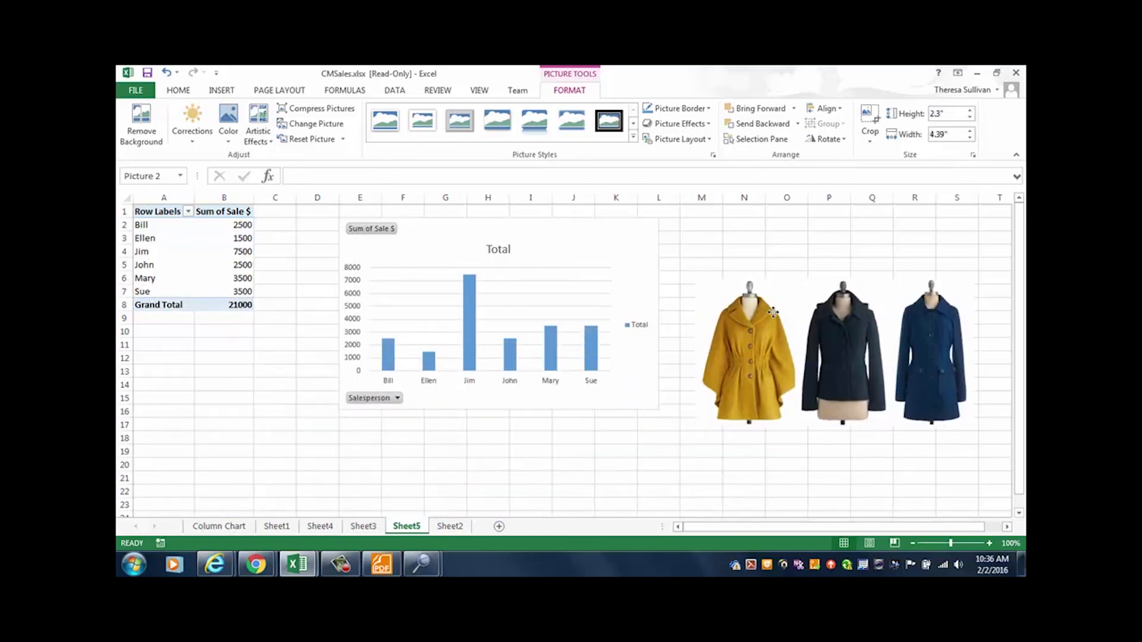
pyautogui.moveTo(773, 312); pyautogui.dragTo(742, 257)
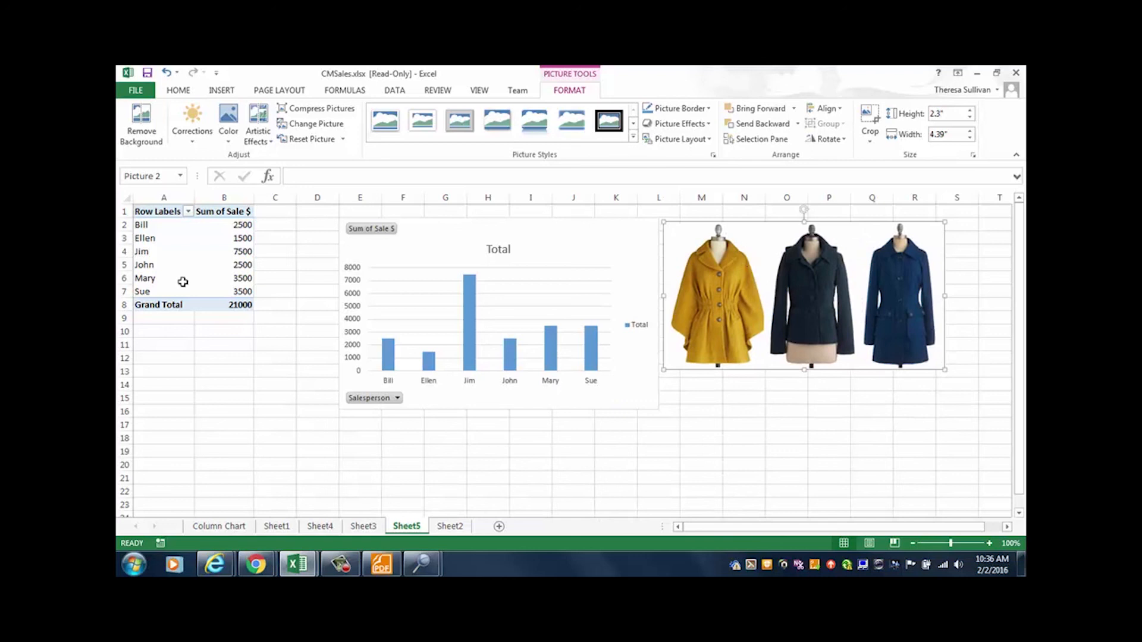
pyautogui.click(226, 372)
# Step: Draw a striped right arrow about 1.49" high and 4.97" wide and position it directly below the PivotChart
pyautogui.click(222, 91)
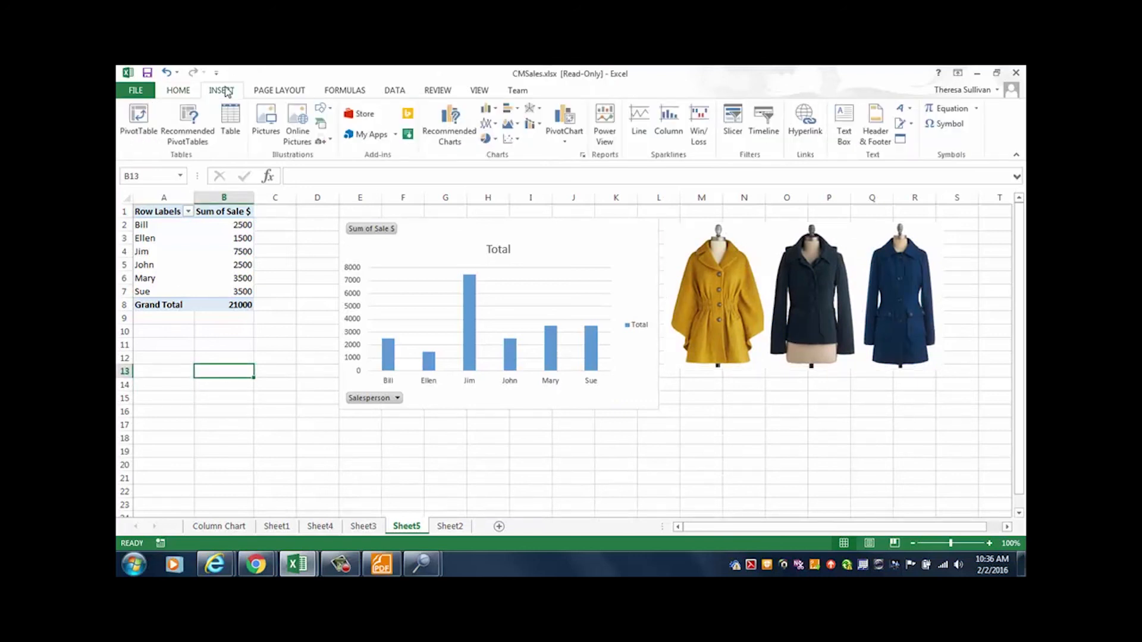
pyautogui.click(330, 112)
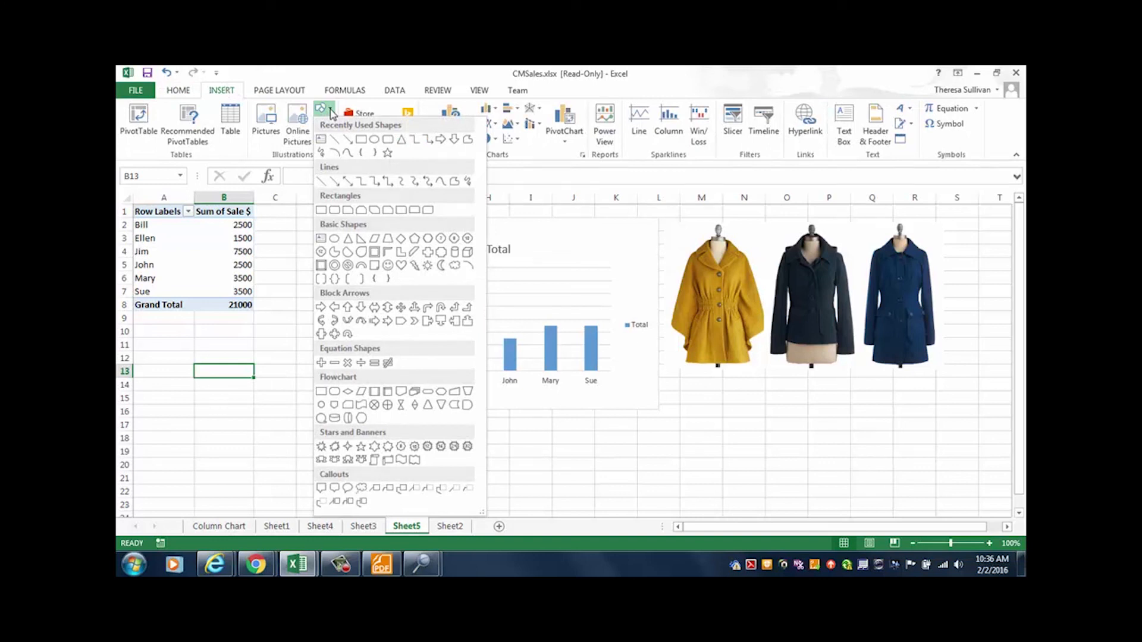
pyautogui.click(375, 321)
pyautogui.moveTo(306, 449)
pyautogui.mouseDown()
pyautogui.moveTo(605, 499)
pyautogui.moveTo(690, 499)
pyautogui.moveTo(635, 520)
pyautogui.moveTo(624, 504)
pyautogui.mouseUp()
pyautogui.moveTo(554, 465); pyautogui.dragTo(585, 451)
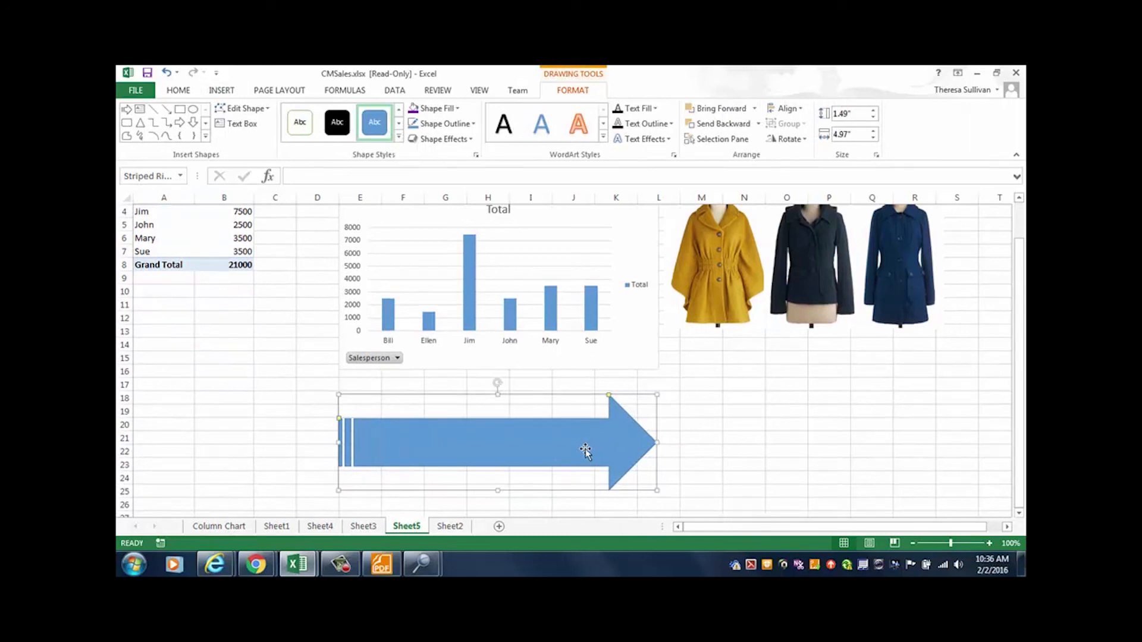
# Step: Fill the striped arrow with the orange theme color and deselect it
pyautogui.click(455, 109)
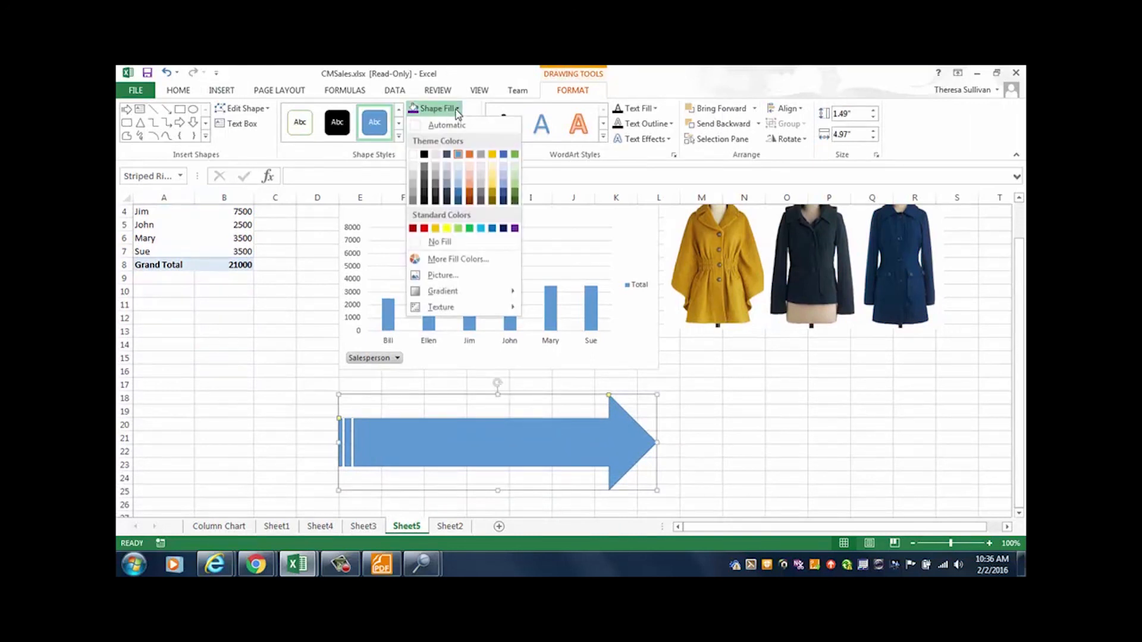
pyautogui.click(470, 155)
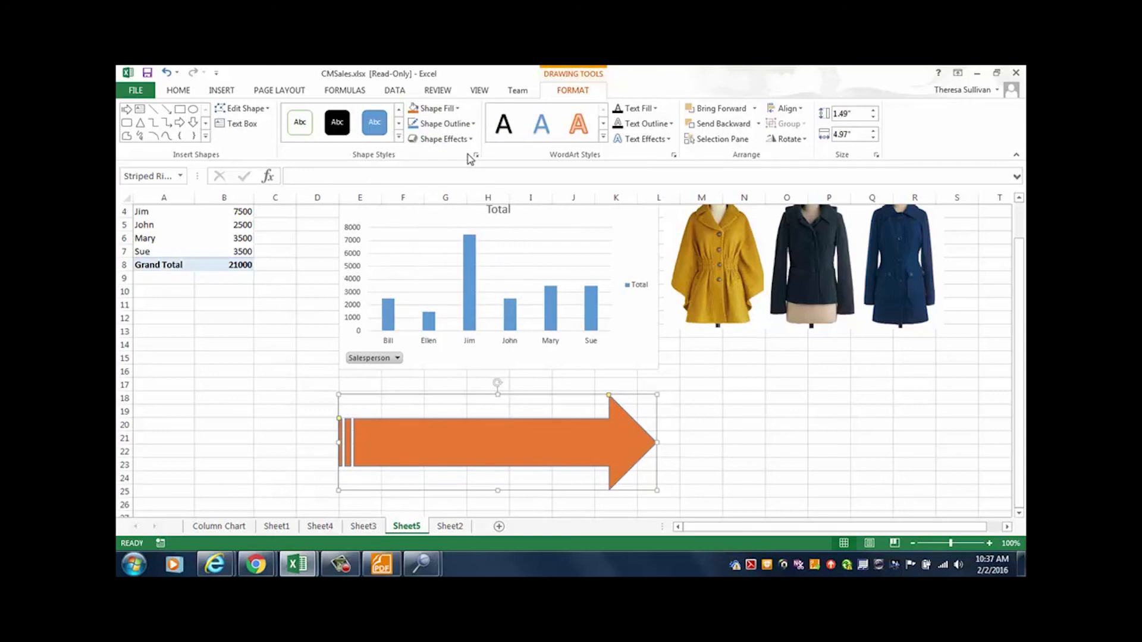
pyautogui.click(267, 301)
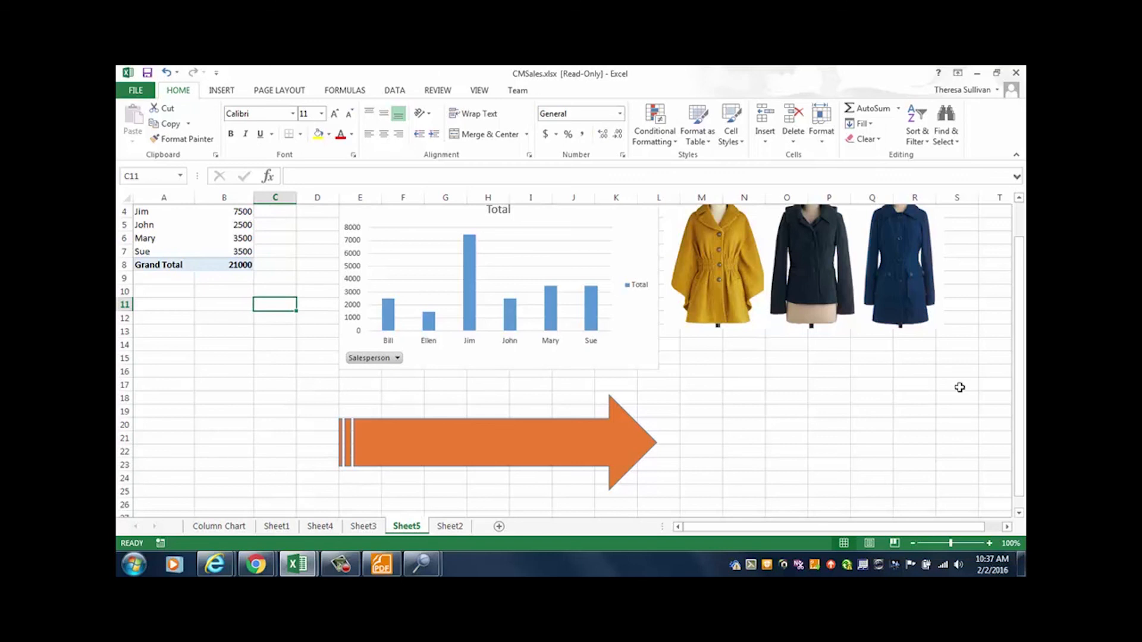
# Step: Look over the available windows for screenshots and the SmartArt graphic layouts without inserting either
pyautogui.moveTo(1015, 389); pyautogui.dragTo(990, 321)
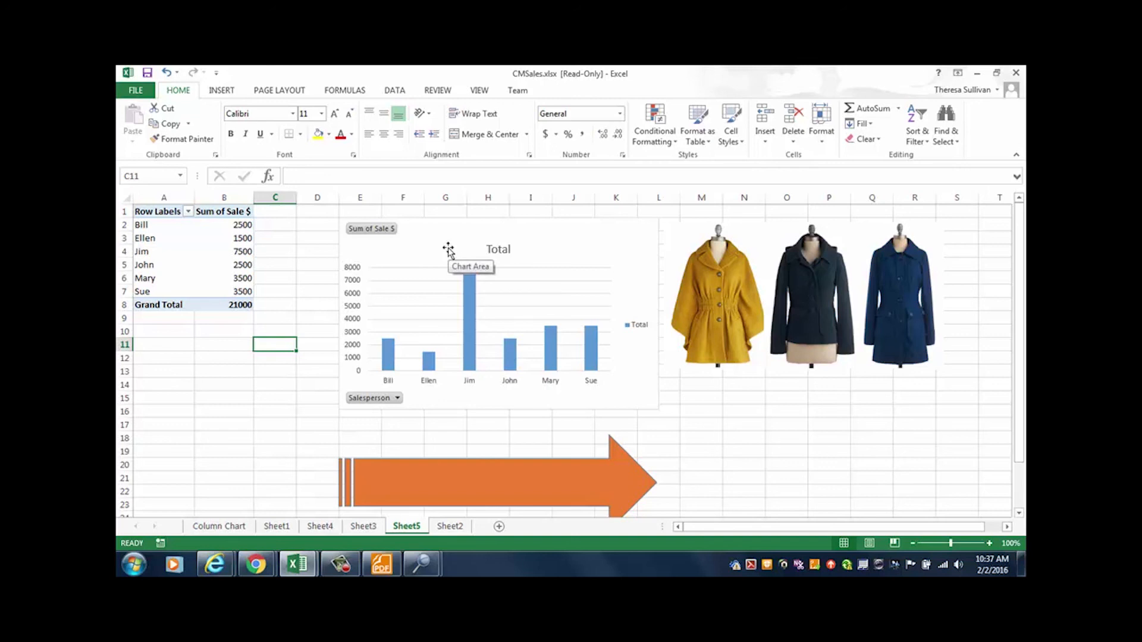
pyautogui.click(285, 387)
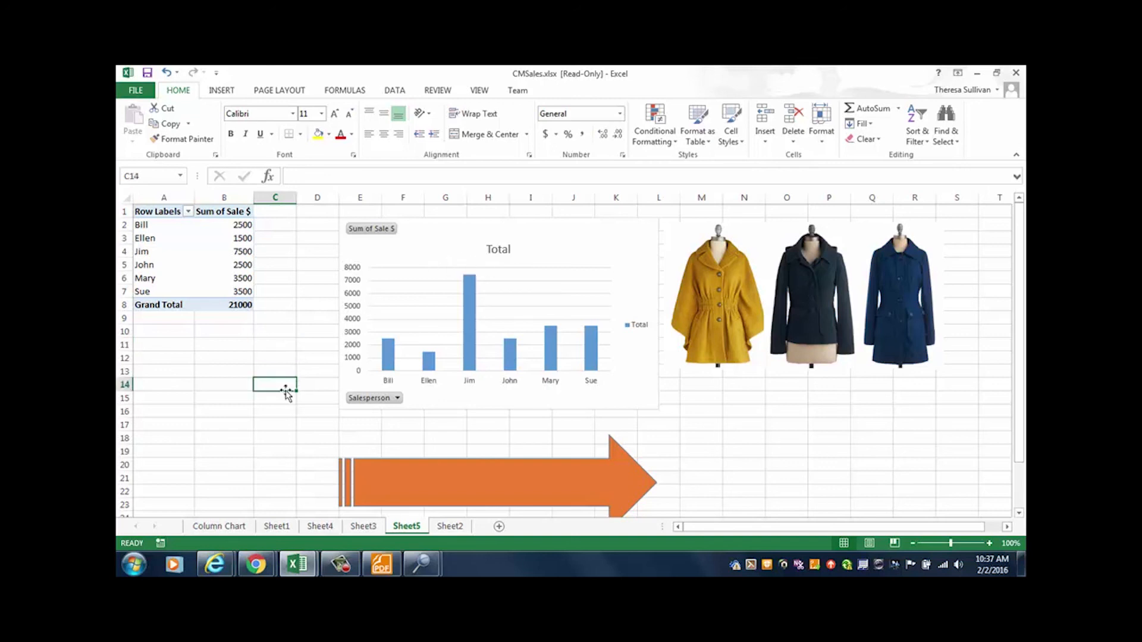
pyautogui.click(231, 95)
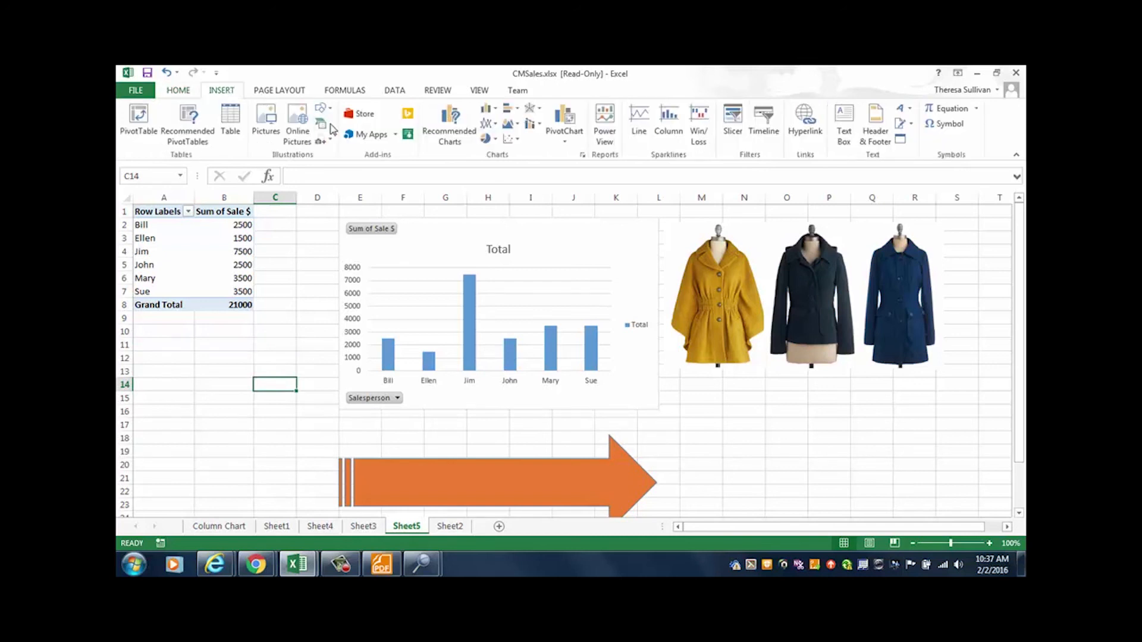
pyautogui.click(331, 143)
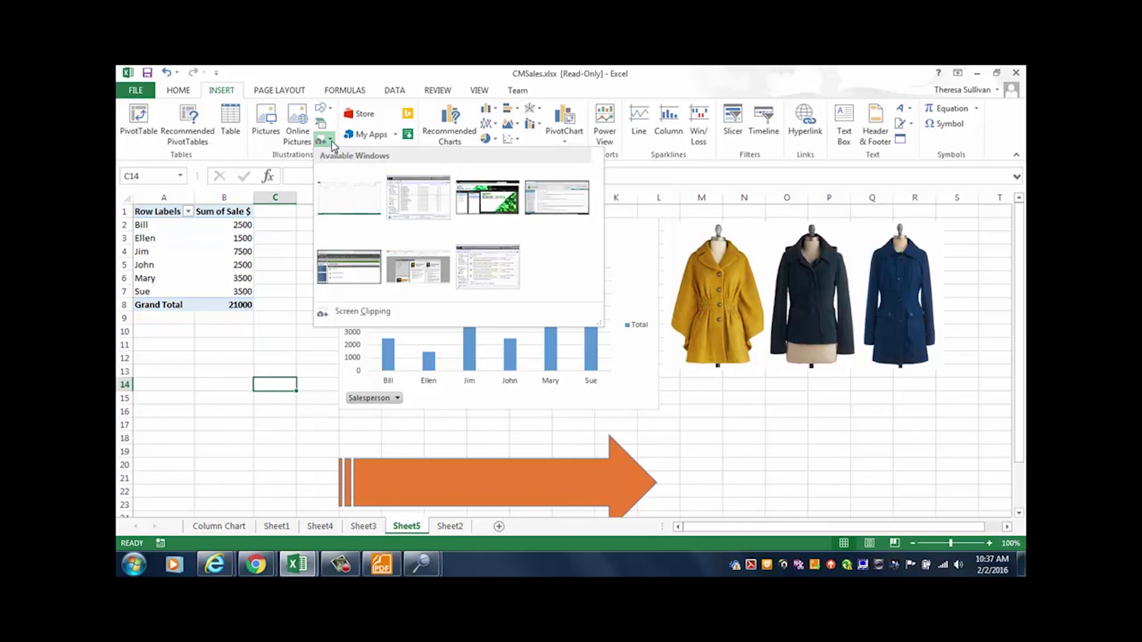
pyautogui.click(322, 123)
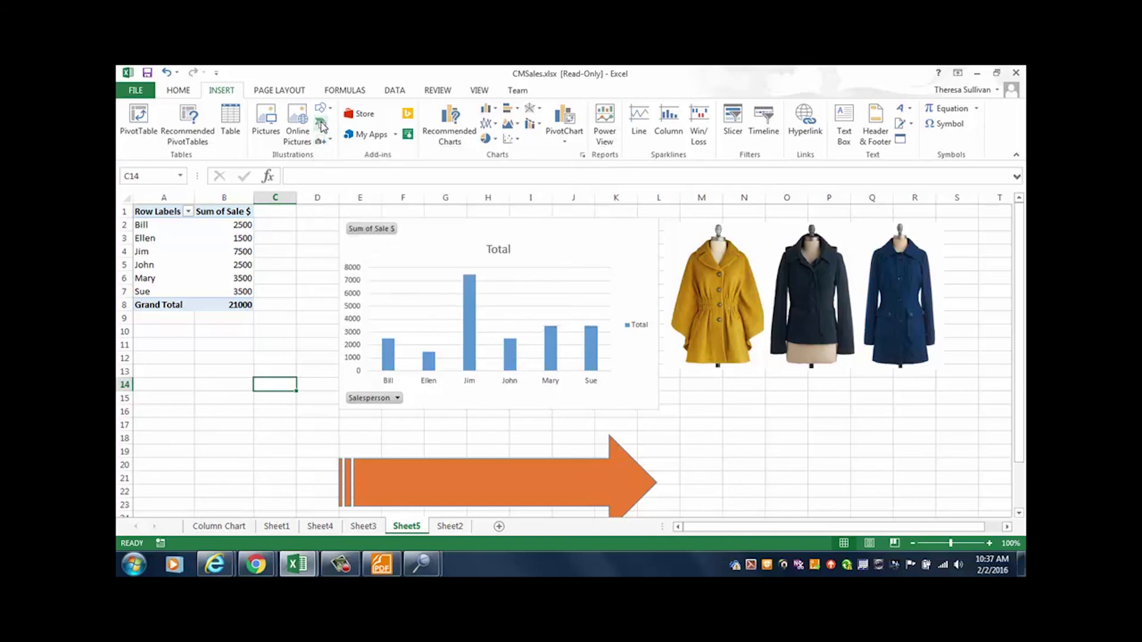
pyautogui.click(322, 123)
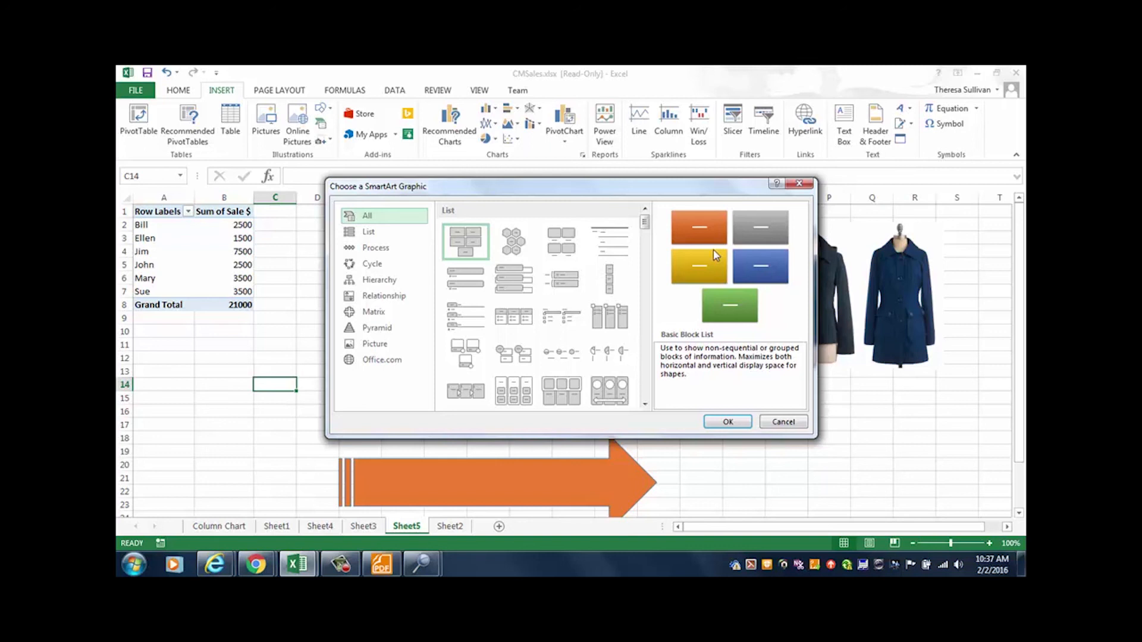
pyautogui.click(776, 422)
# Step: Add a text box below the coats picture with a note naming ABC Company's FY2015 top seller and citing coats as top sales in that region
pyautogui.click(846, 134)
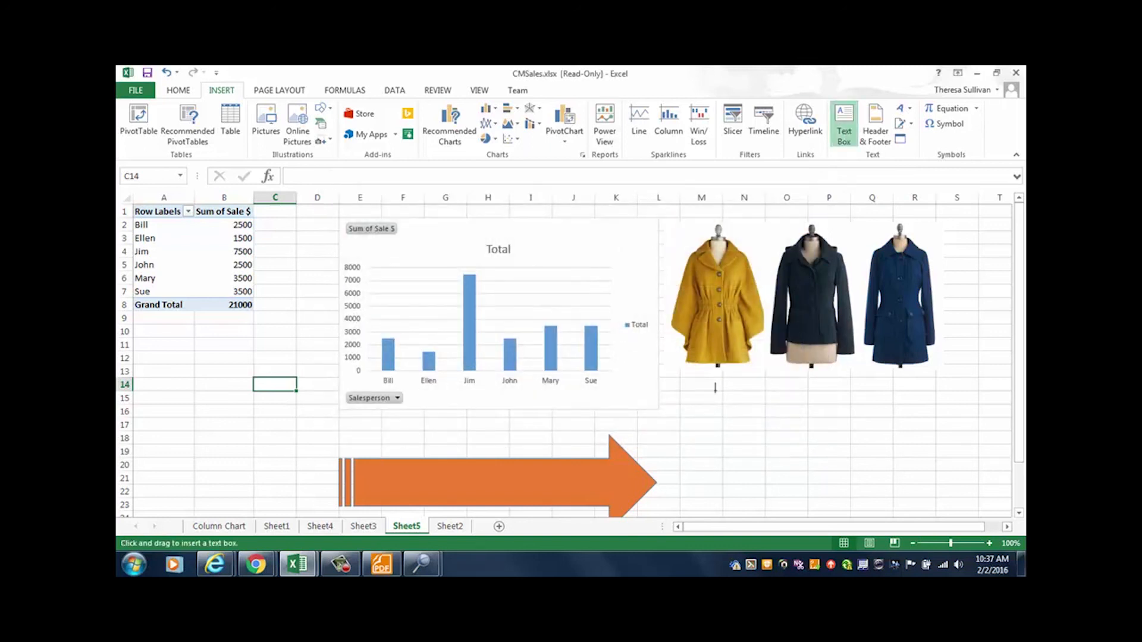
pyautogui.moveTo(694, 402); pyautogui.dragTo(926, 459)
pyautogui.write('Overall, for hte m')
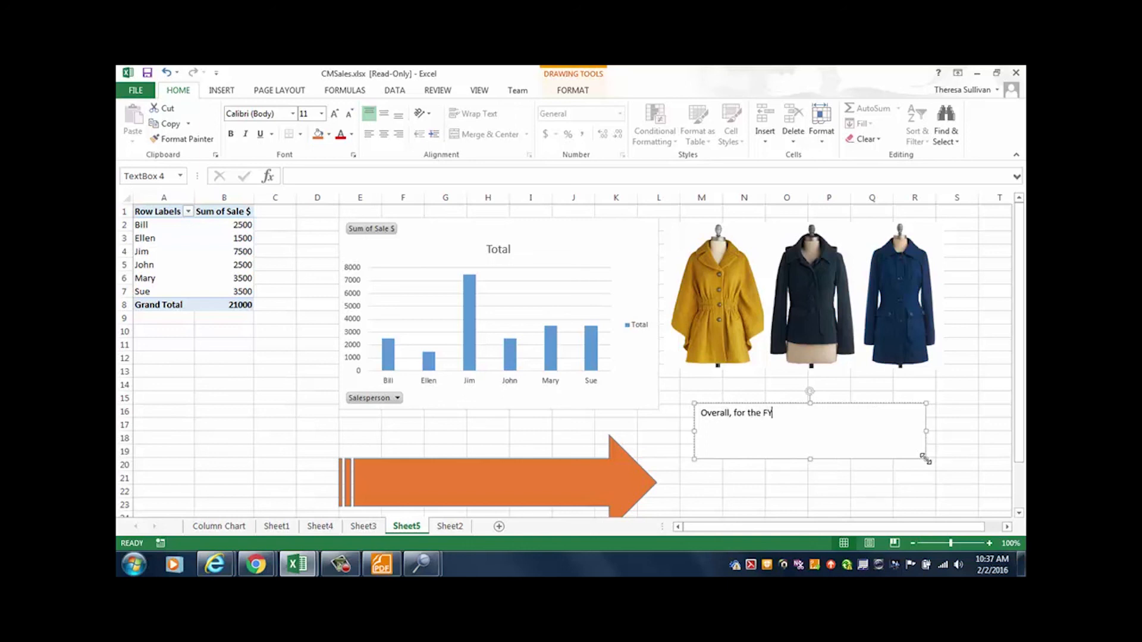
pyautogui.write('2015, Jim continues to serve as our top')
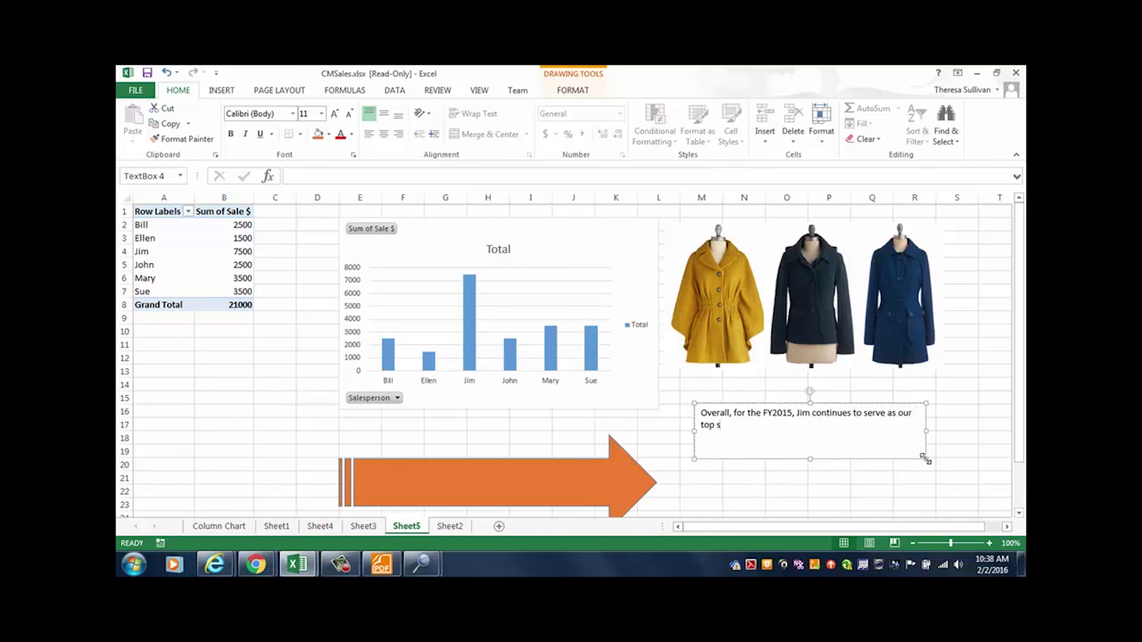
pyautogui.write(' seller within')
pyautogui.write(' th')
pyautogui.write('ABC Company.')
pyautogui.write('Top')
pyautogui.write(' sales include coats ')
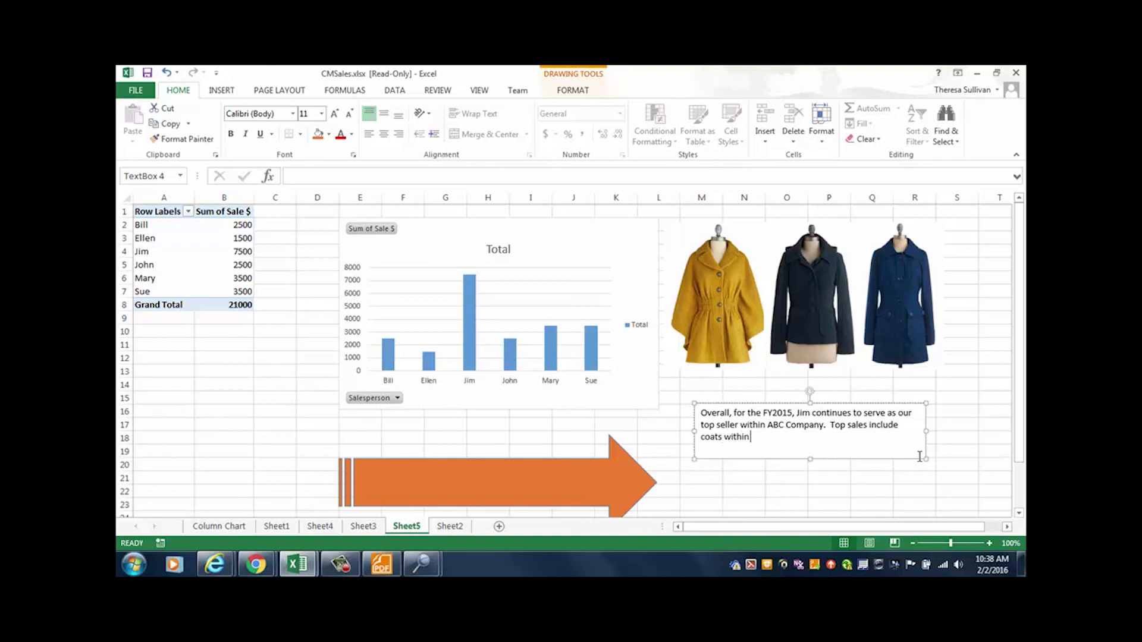
pyautogui.write("within Jim's region.")
# Step: Shrink the text box to about 0.71" by 3.37" to fit its text and move it up closer to the coats picture
pyautogui.click(909, 448)
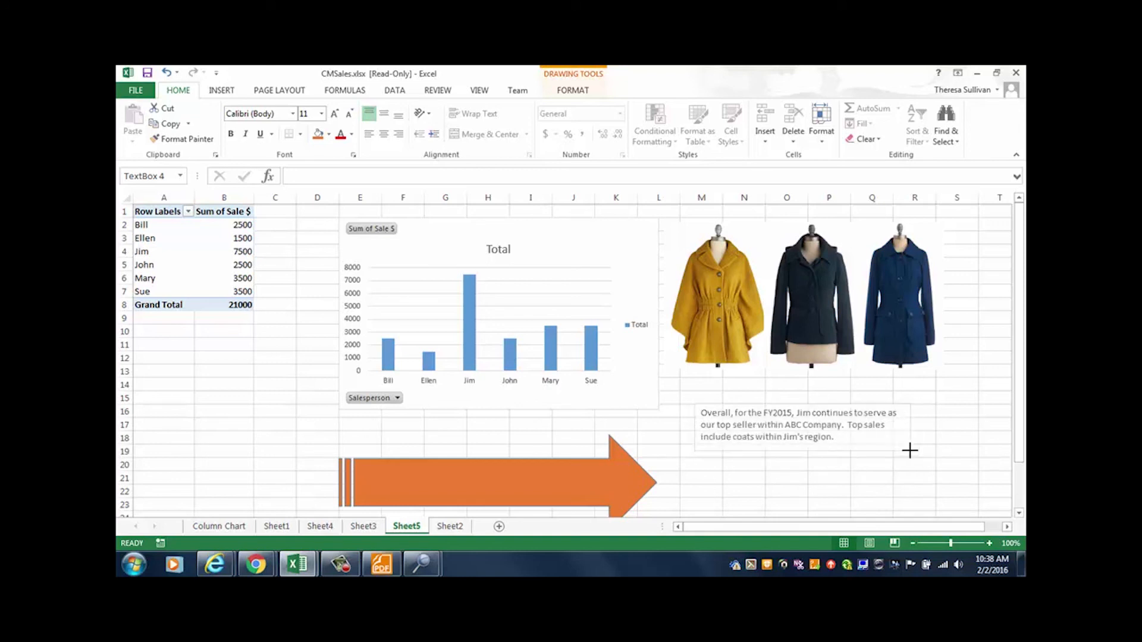
pyautogui.click(880, 465)
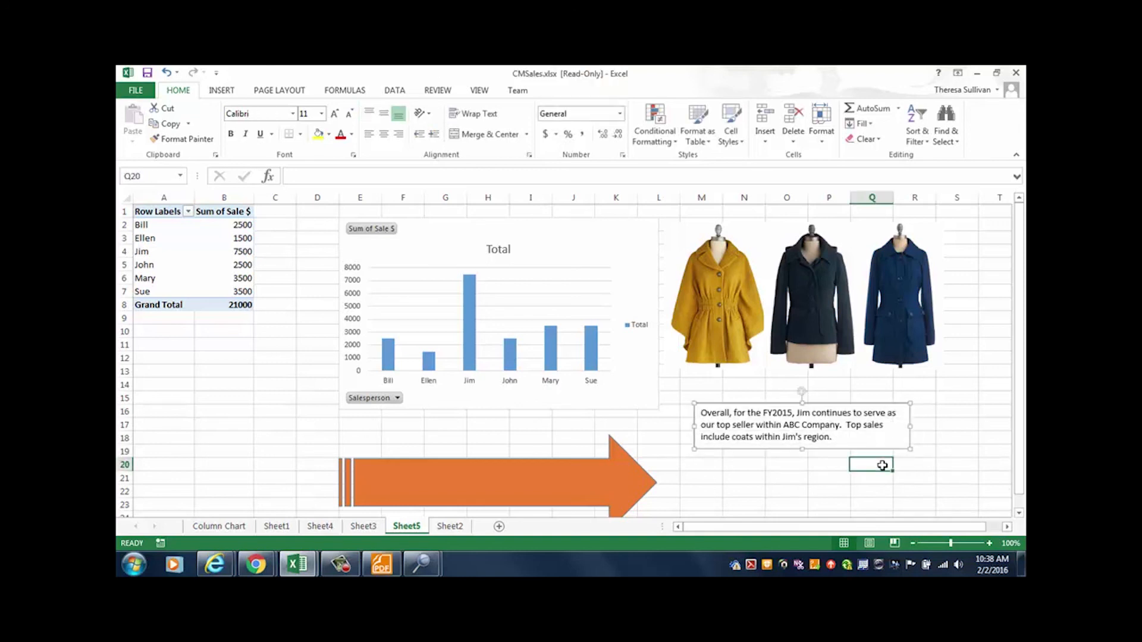
pyautogui.click(853, 405)
pyautogui.moveTo(854, 405); pyautogui.dragTo(848, 389)
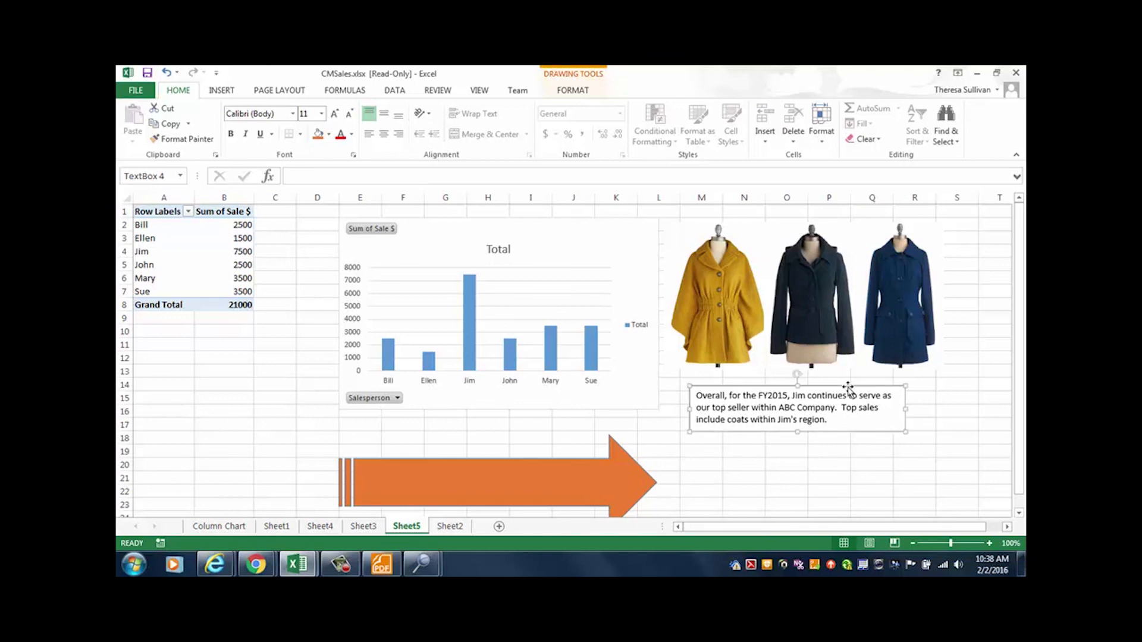
# Step: Give the text box a light orange fill and a standard purple outline, and deselect it
pyautogui.click(574, 91)
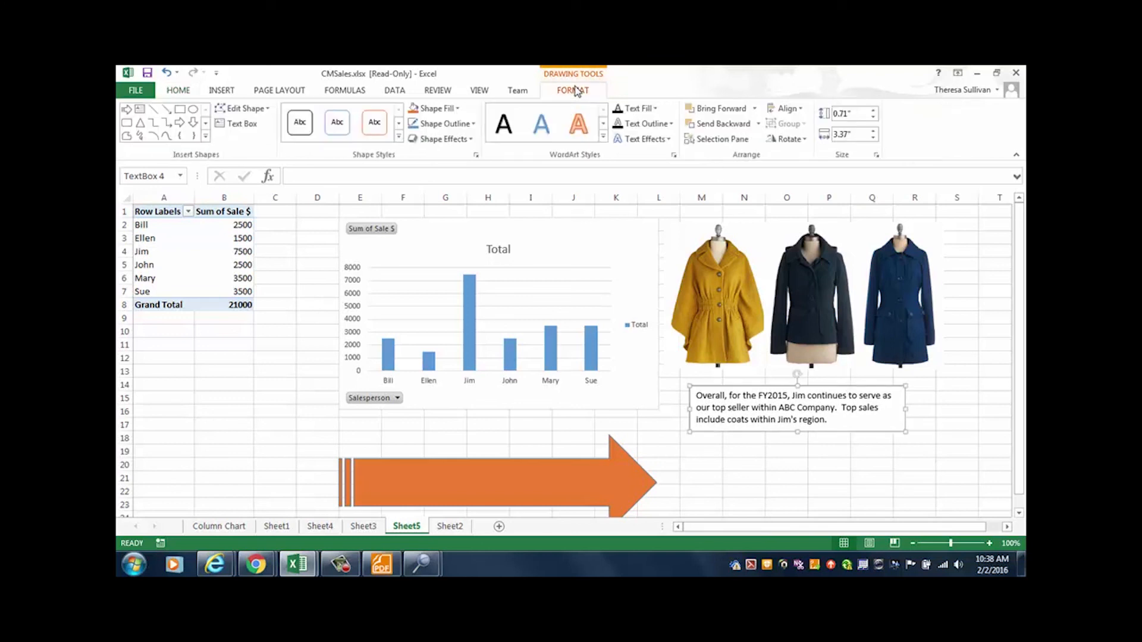
pyautogui.click(457, 109)
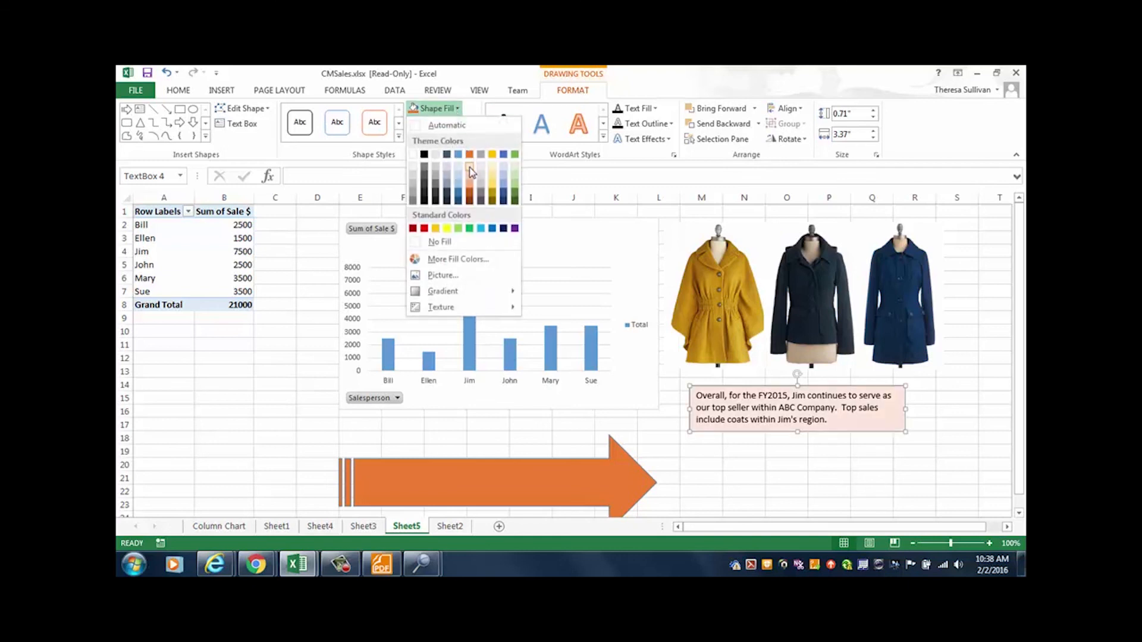
pyautogui.click(470, 170)
pyautogui.click(469, 124)
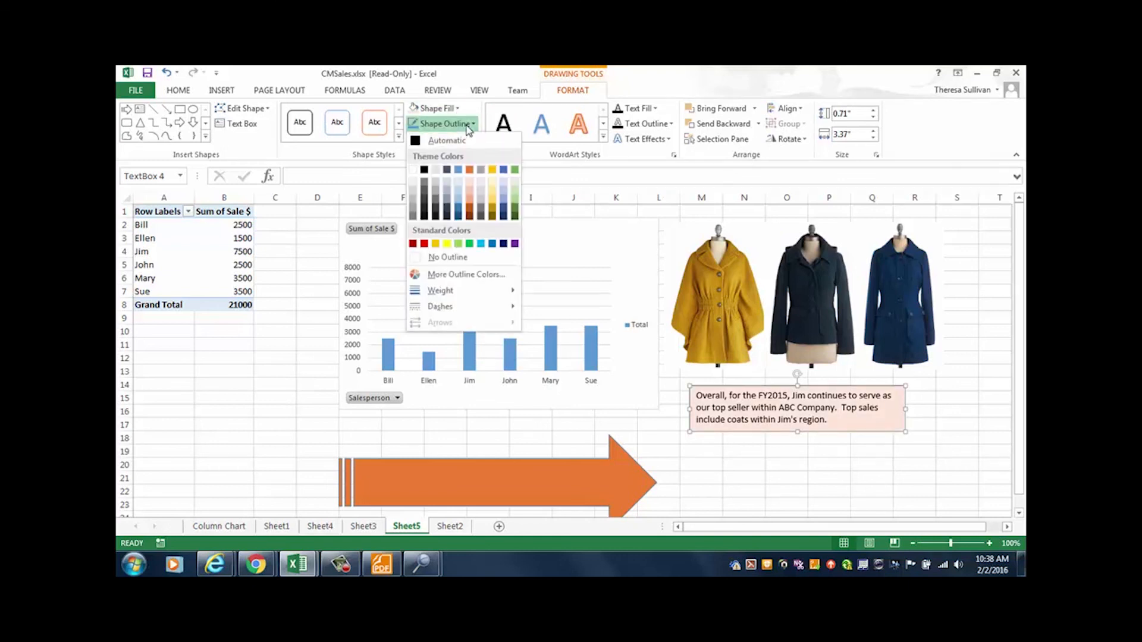
pyautogui.click(515, 244)
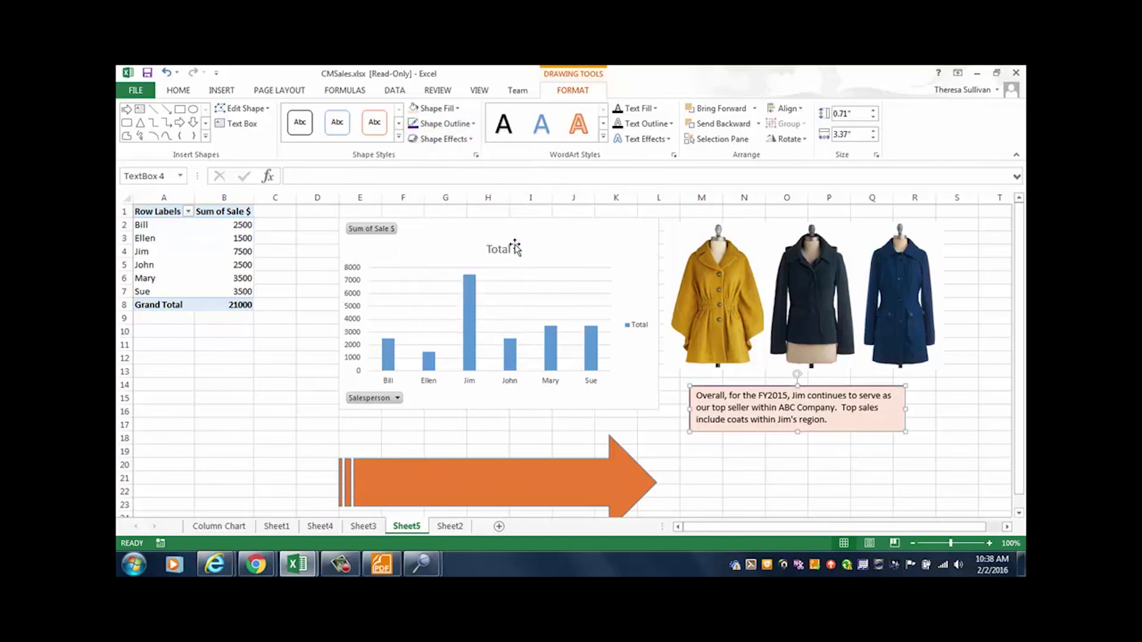
pyautogui.click(247, 343)
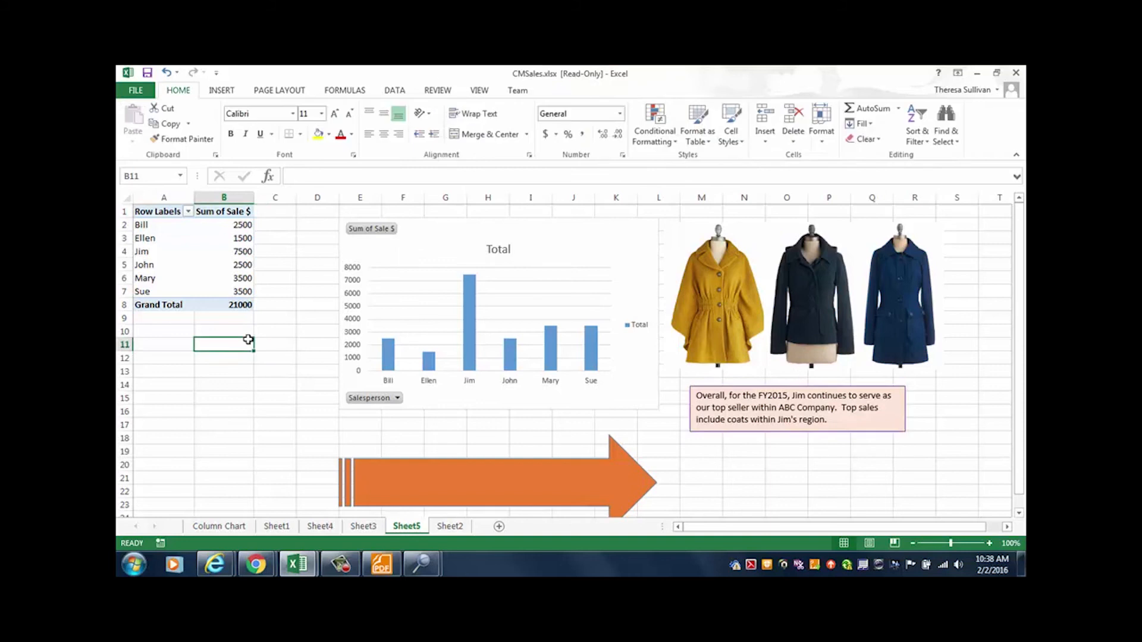
# Step: Rename Sheet1, which holds the Preferred Method of Communication charts, as "Pie Chart"
pyautogui.click(211, 530)
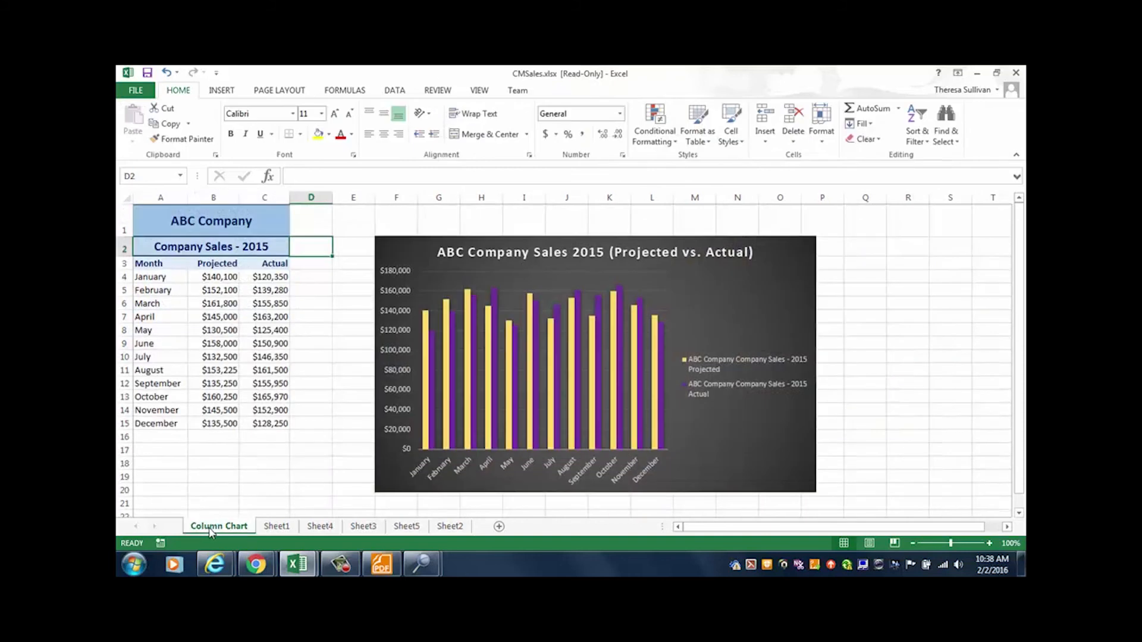
pyautogui.click(278, 527)
pyautogui.doubleClick(279, 526)
pyautogui.write('Pie Chart')
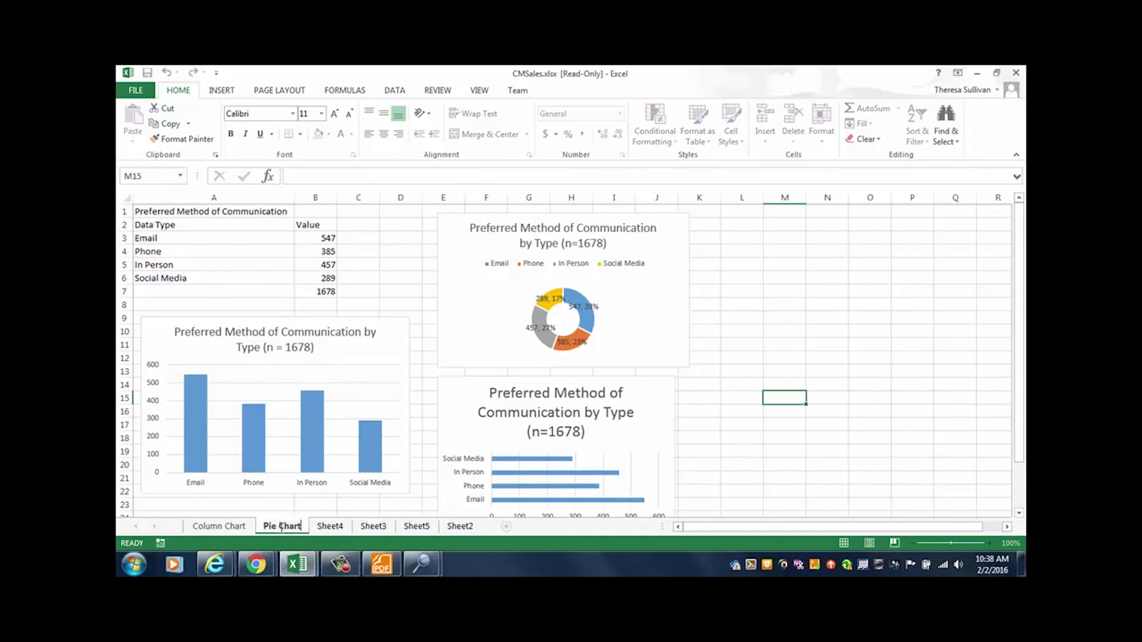
pyautogui.press('Return')
# Step: Rename Sheet4, which holds the two-row East pants sales table, as "Pivot Drill Down" and move it to the end of the worksheets
pyautogui.click(329, 526)
pyautogui.doubleClick(330, 526)
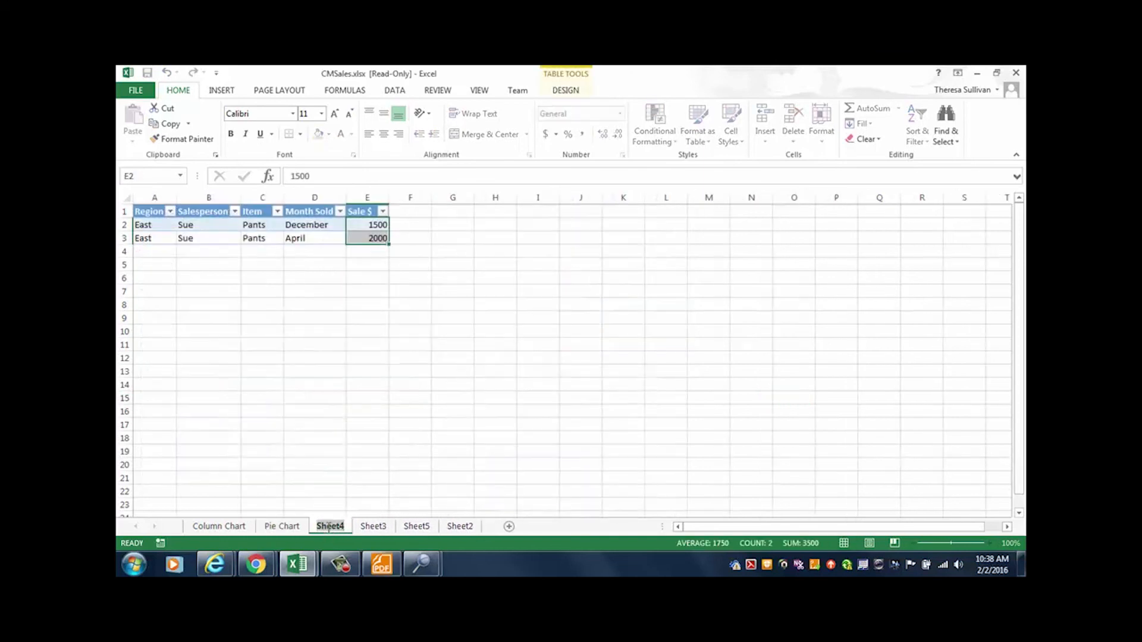
pyautogui.write('Pivot')
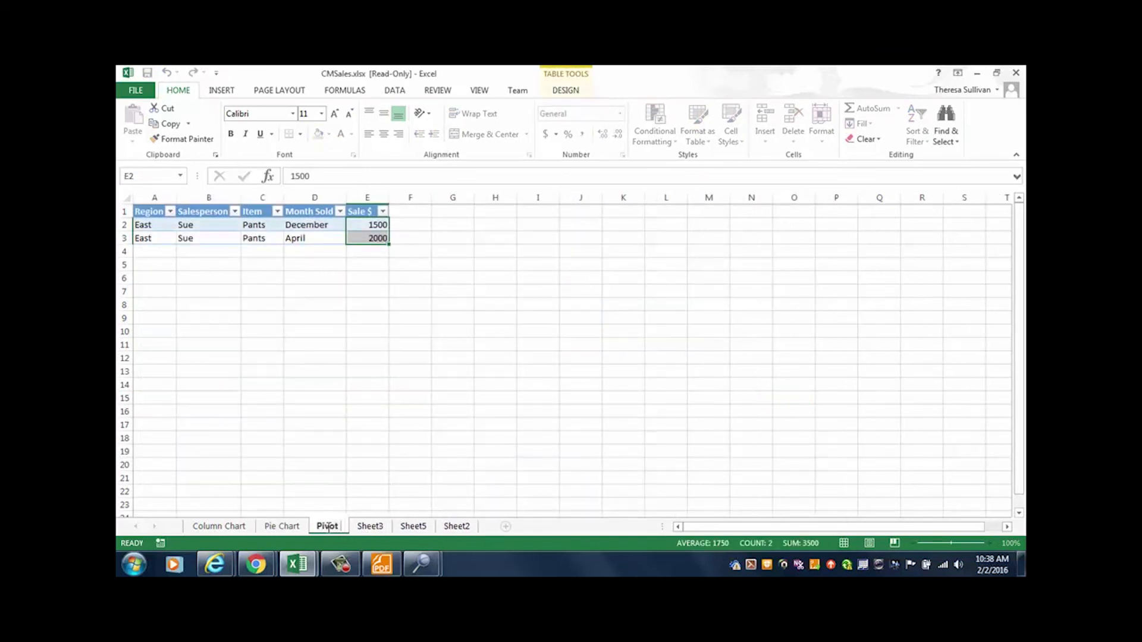
pyautogui.write(' Drill')
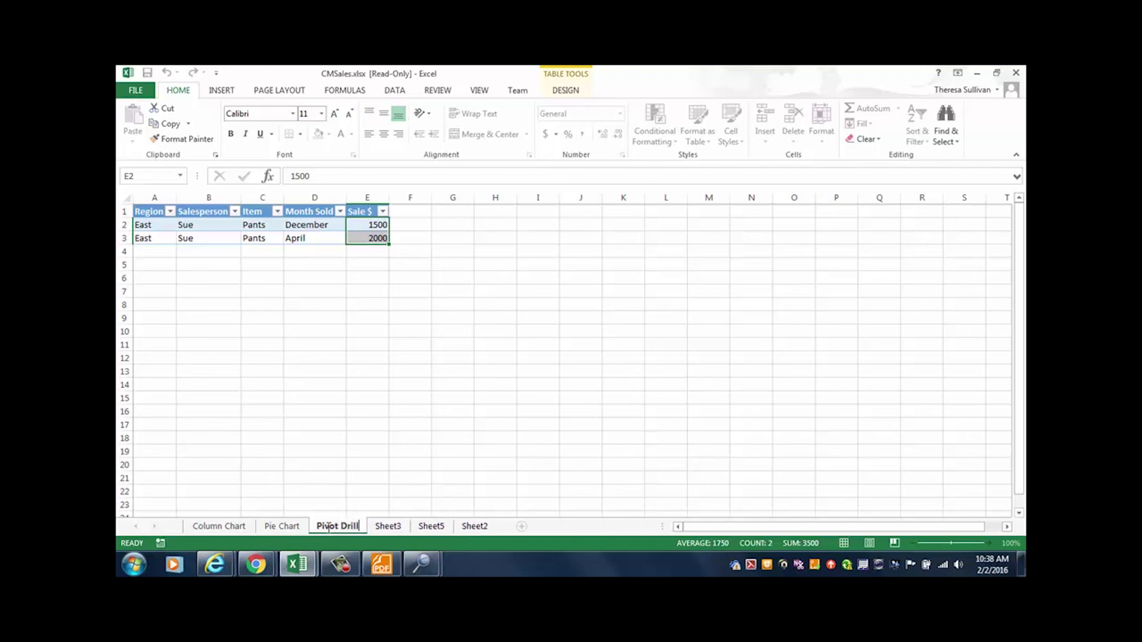
pyautogui.write(' Down')
pyautogui.press('Return')
pyautogui.moveTo(329, 531); pyautogui.dragTo(545, 526)
# Step: Move Sheet2, which holds the source sales list, directly after the Pie Chart sheet and rename it as "Raw Data"
pyautogui.moveTo(412, 530); pyautogui.dragTo(327, 528)
pyautogui.doubleClick(329, 526)
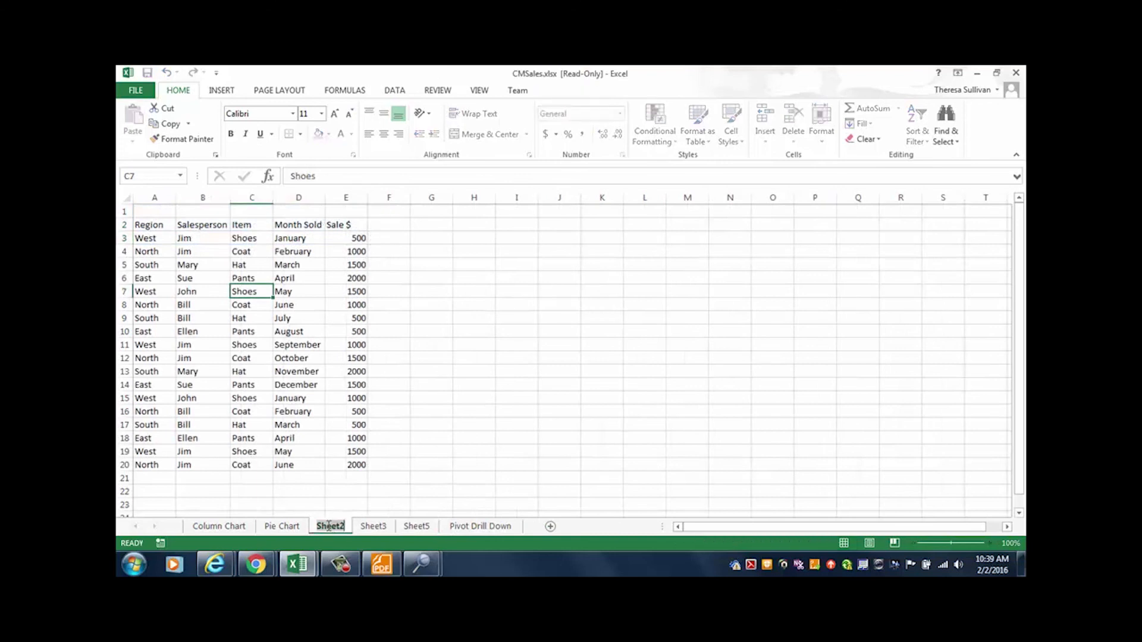
pyautogui.write('Raw Data')
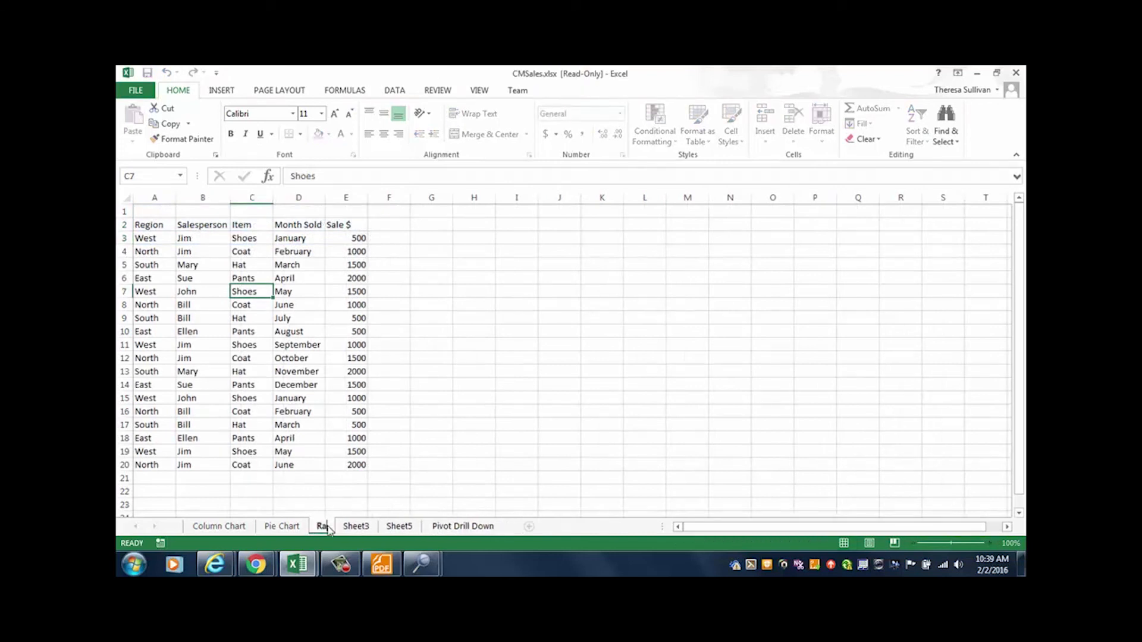
pyautogui.press('Return')
# Step: Rename Sheet3, which holds the PivotTable of sales by item, as "Pivot Table"
pyautogui.click(383, 526)
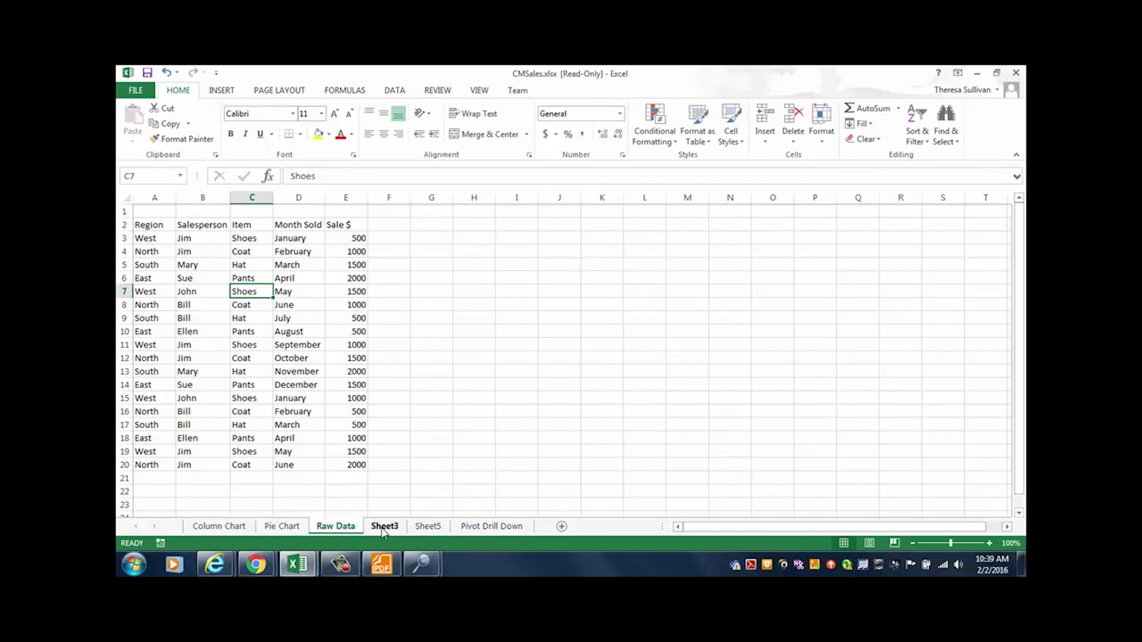
pyautogui.write('PP')
pyautogui.press('BackSpace')
pyautogui.write('ivot Table')
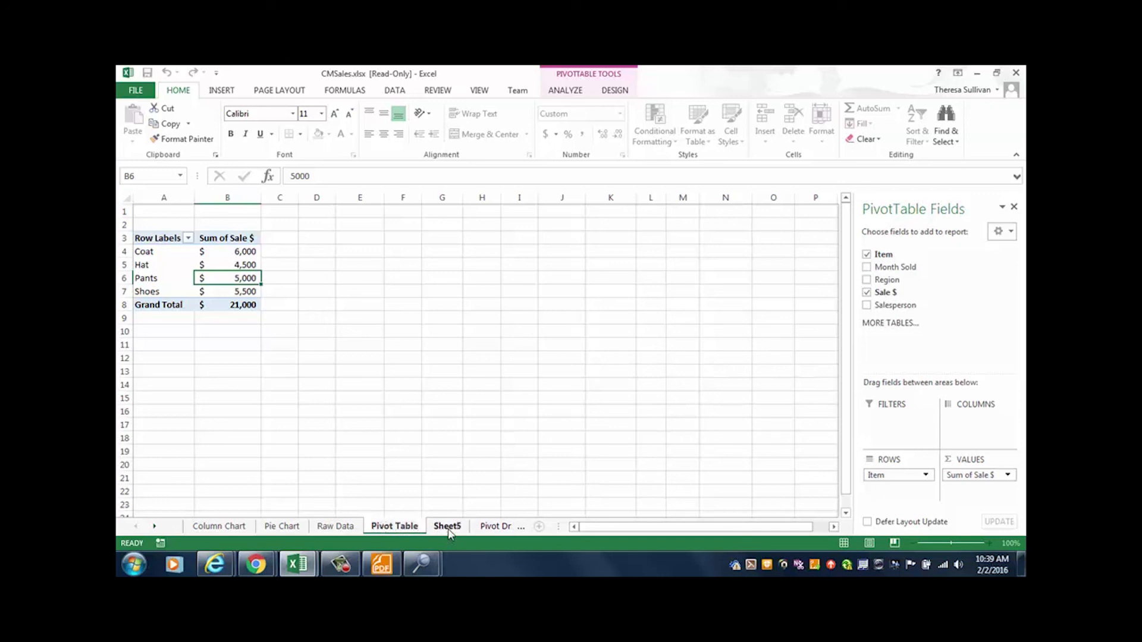
# Step: Rename Sheet5, which holds the salesperson PivotChart and coats picture, as "Pivot Chart and Images", and select cell A12
pyautogui.click(448, 527)
pyautogui.doubleClick(448, 527)
pyautogui.write('Pi')
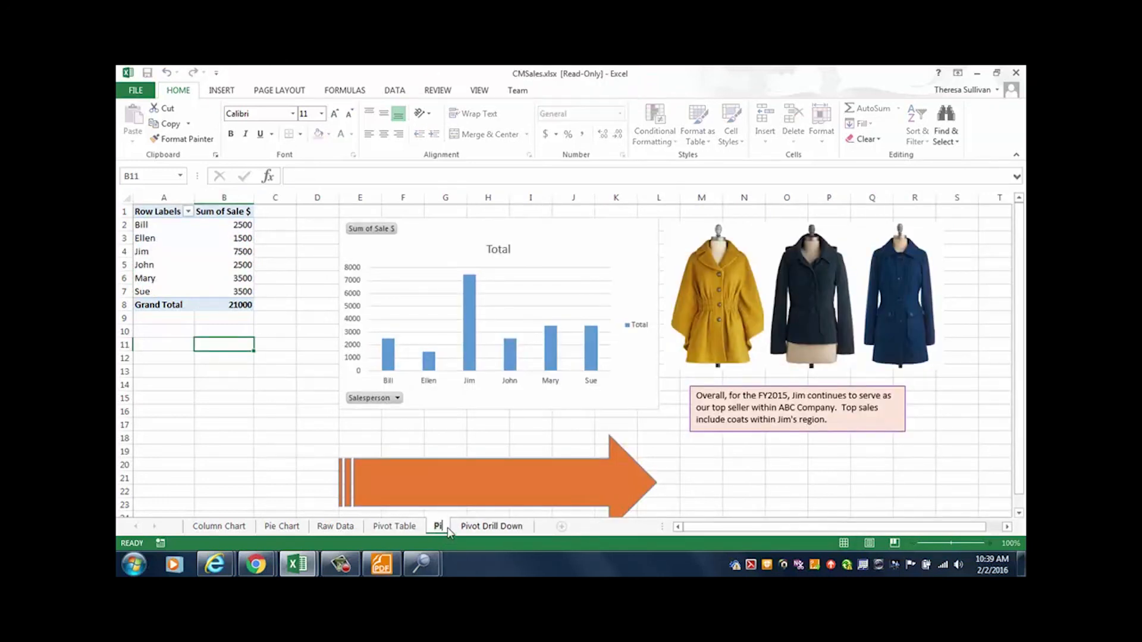
pyautogui.write('vot Chart and')
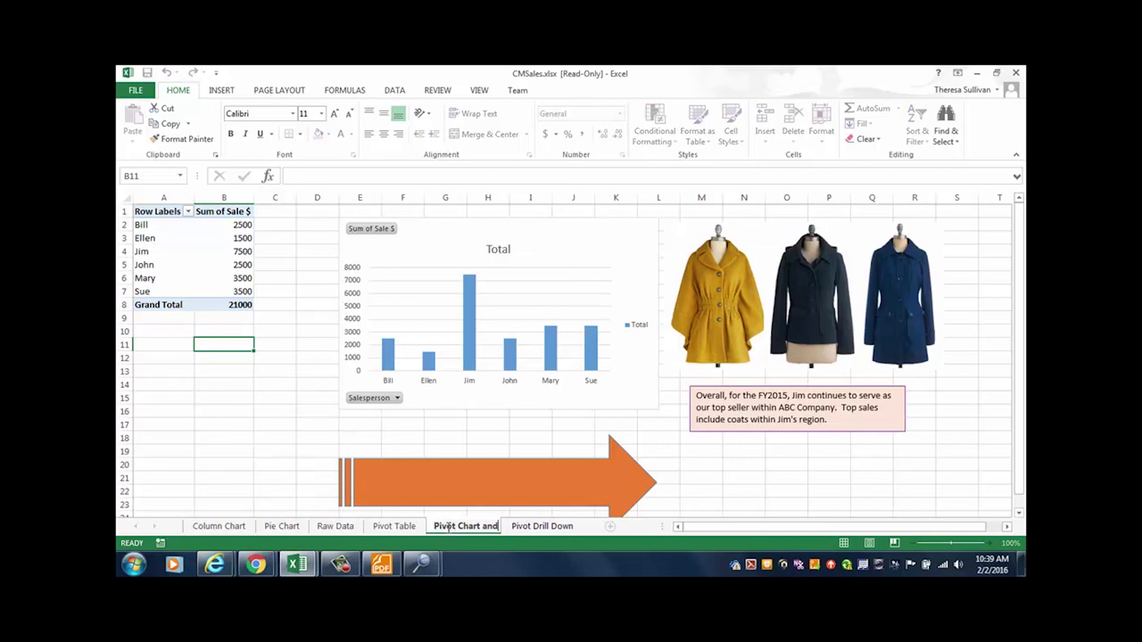
pyautogui.write(' Images')
pyautogui.press('Return')
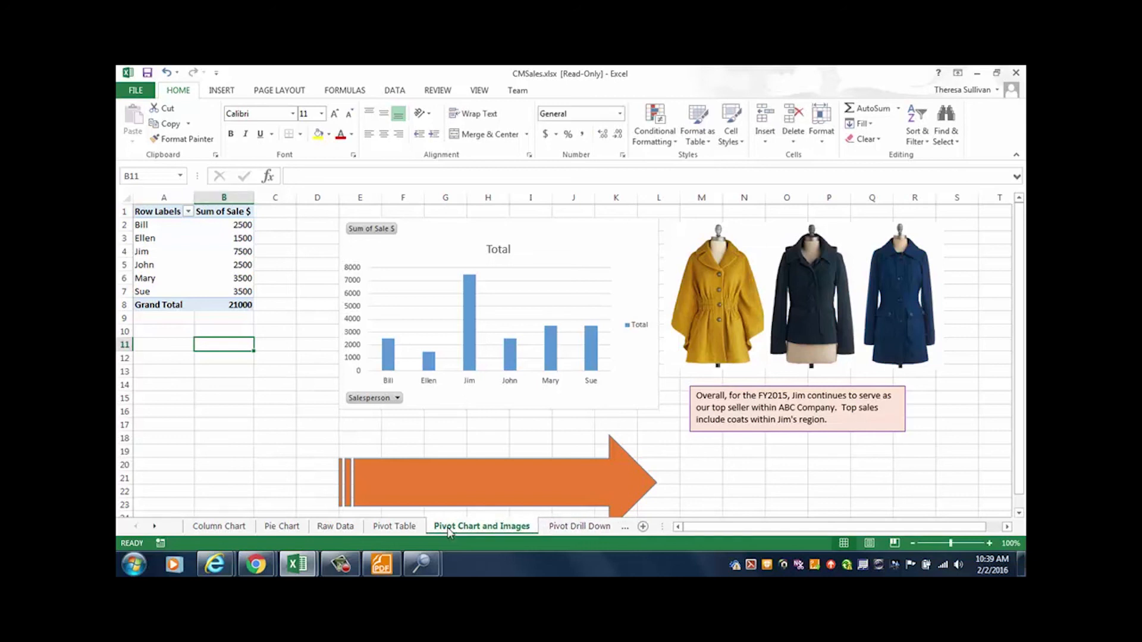
pyautogui.click(181, 361)
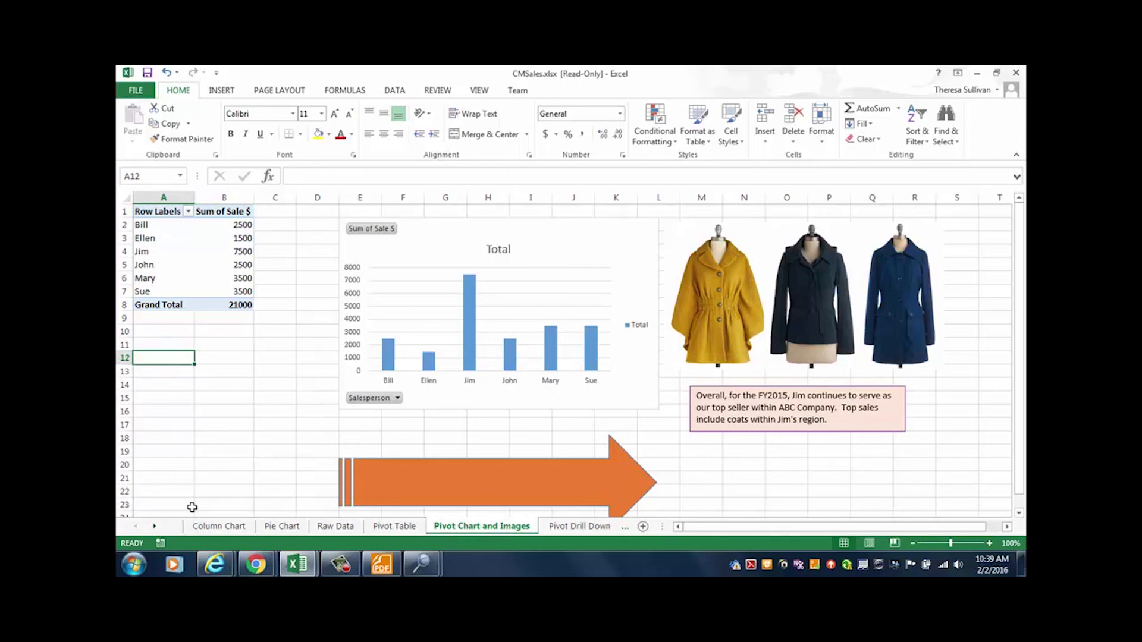
pyautogui.click(342, 569)
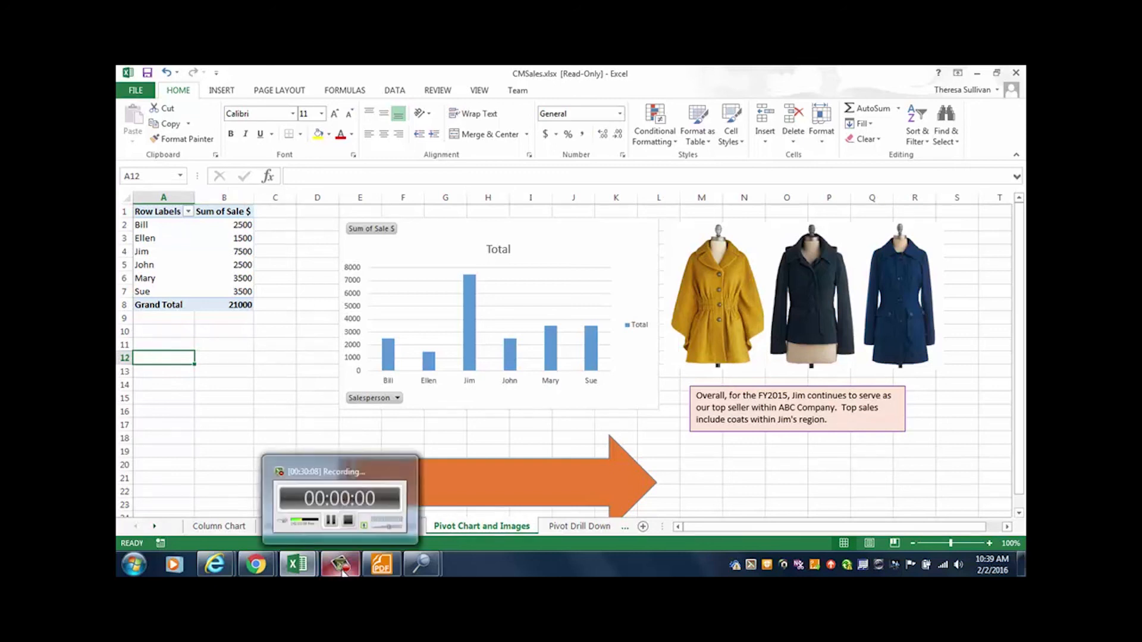